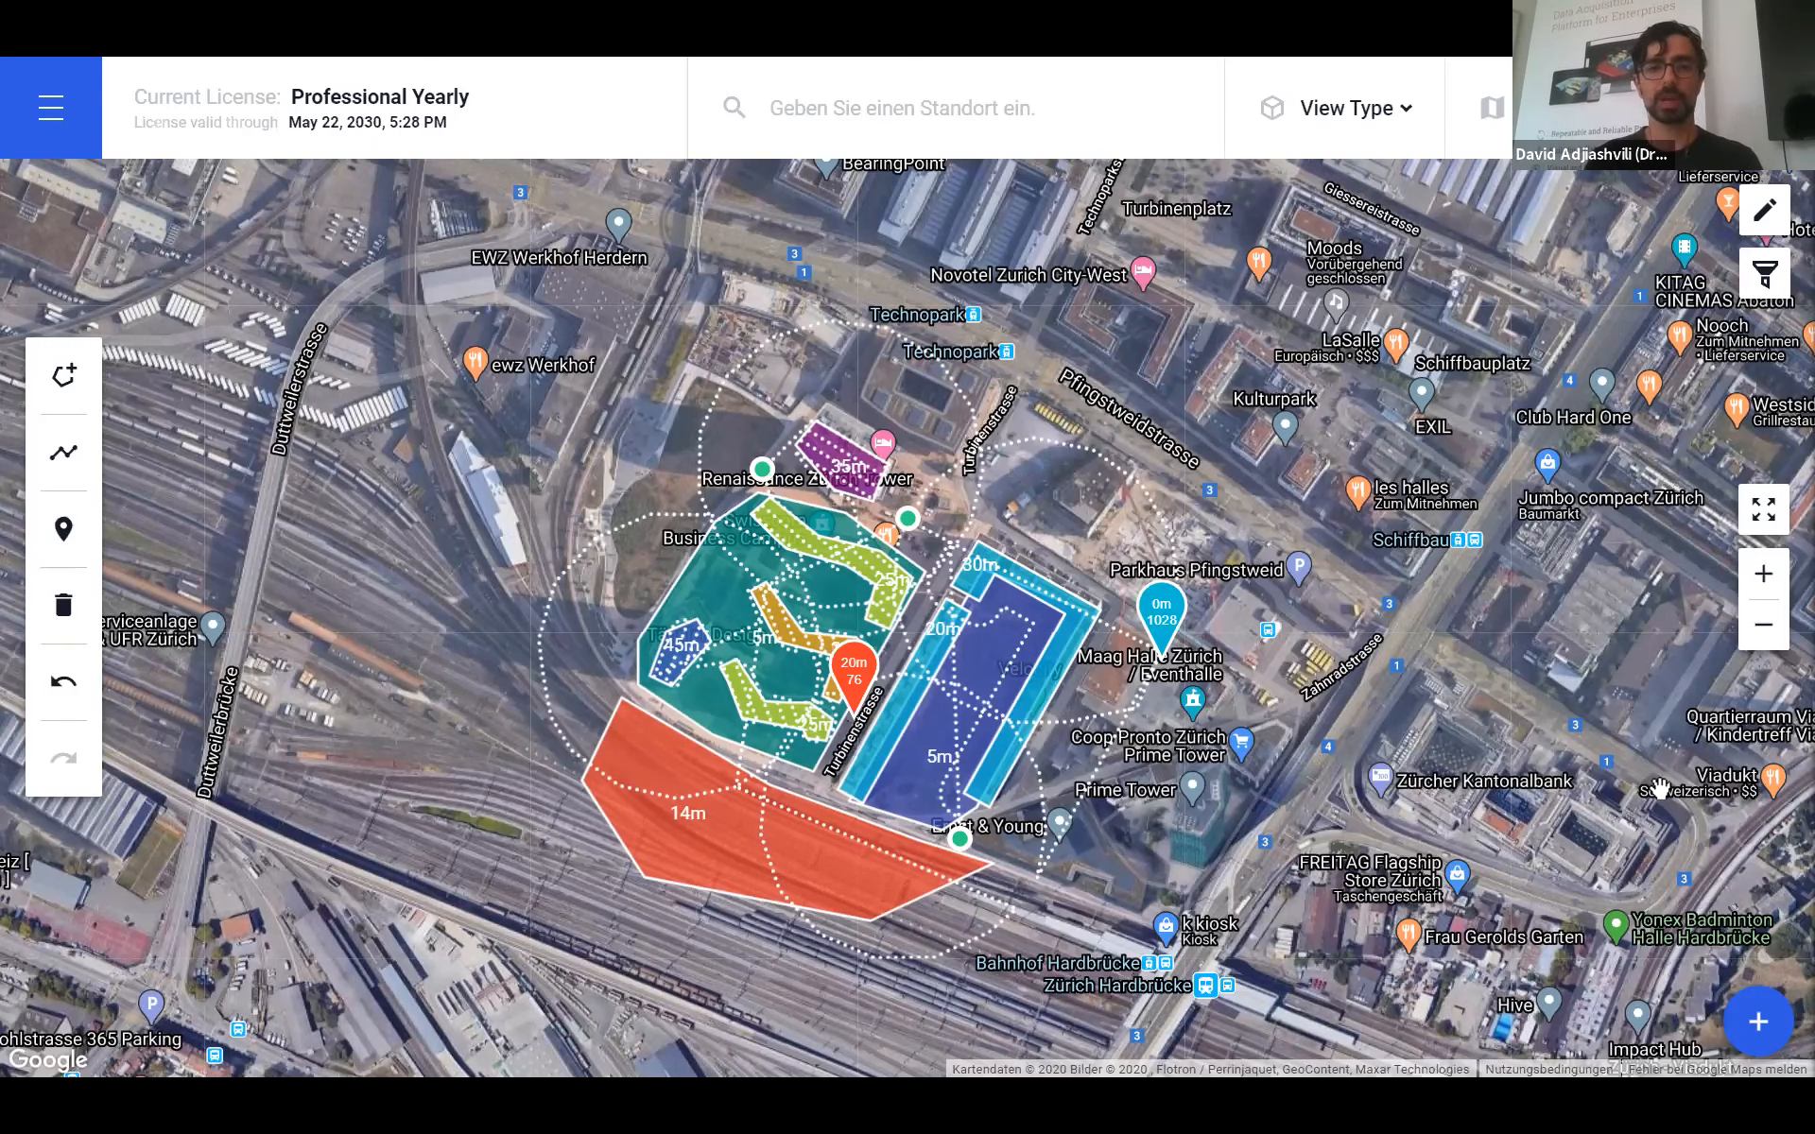
- Switch the Zurich site to the 3D Scene view and zoom in and out on the buildings
{"action": "left_click", "coordinate": [1377, 141]}
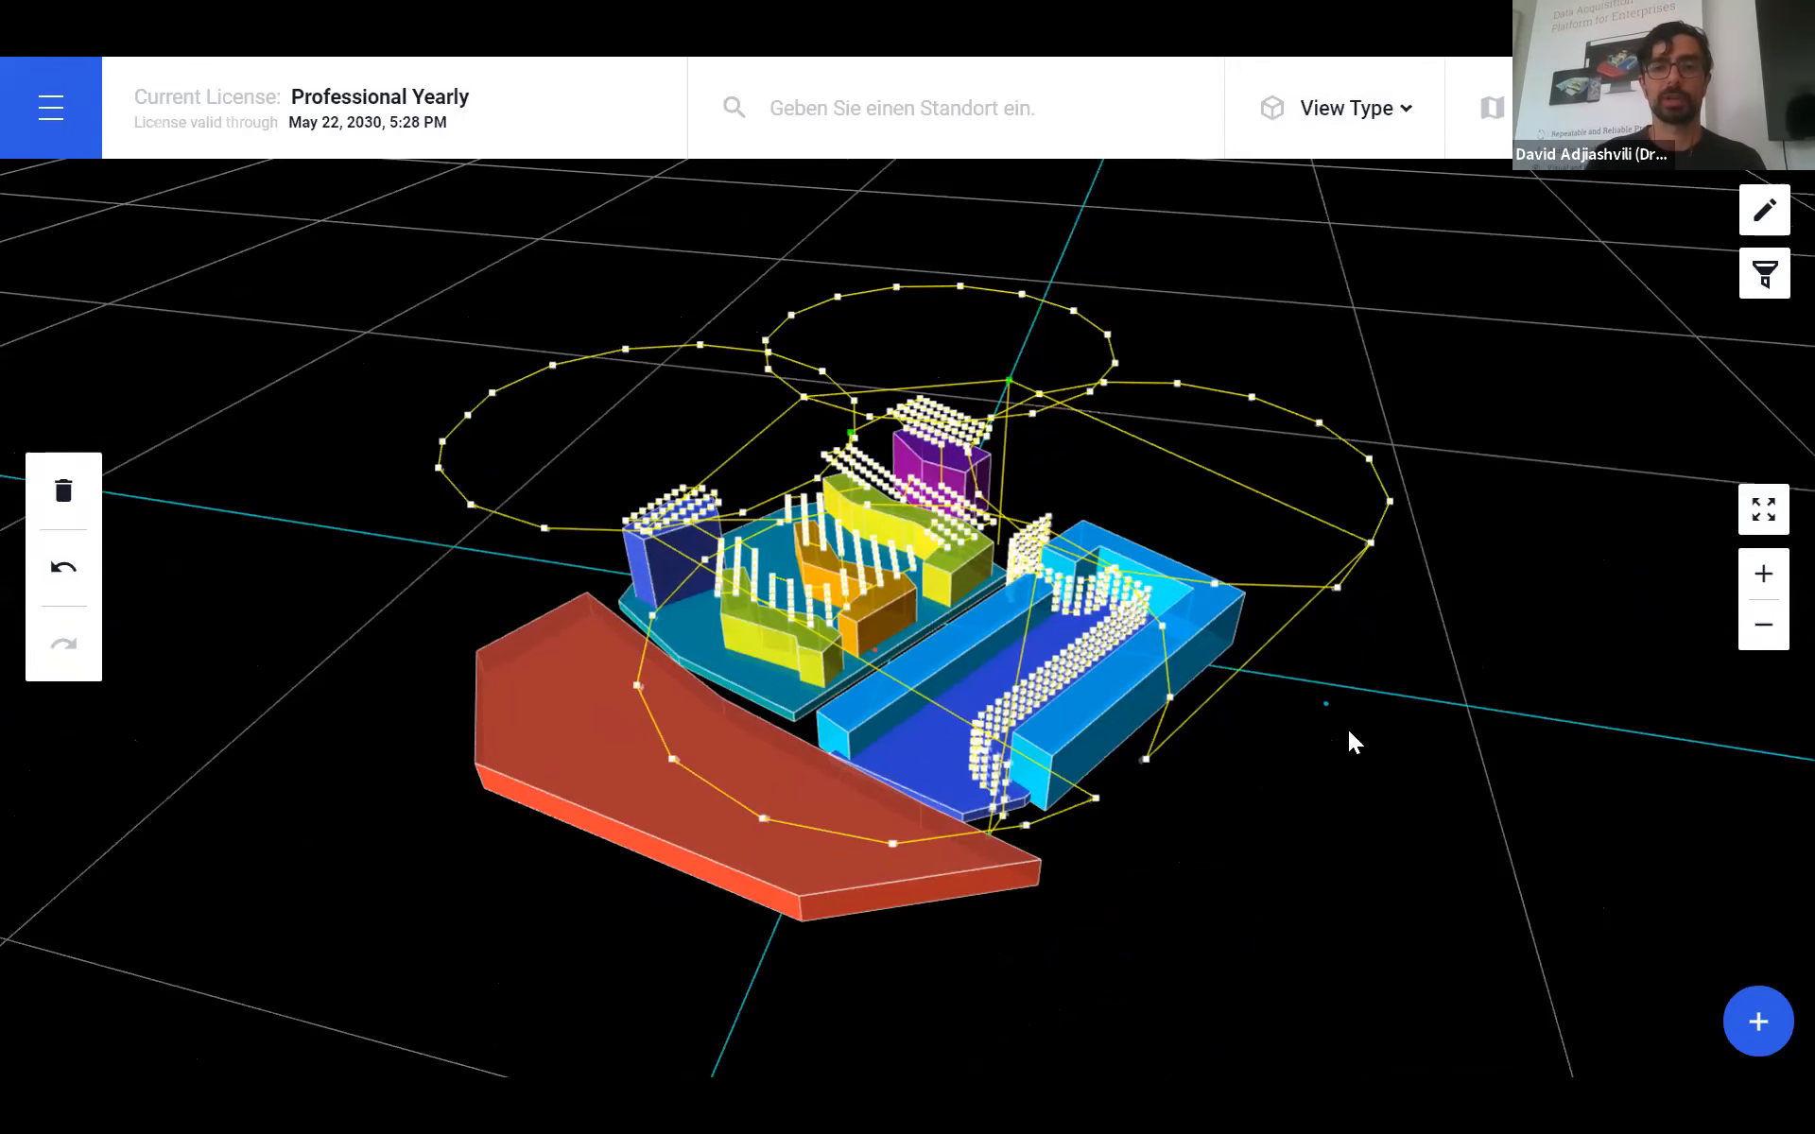
{"action": "scroll", "coordinate": [1361, 766], "scroll_direction": "up", "scroll_amount": 5}
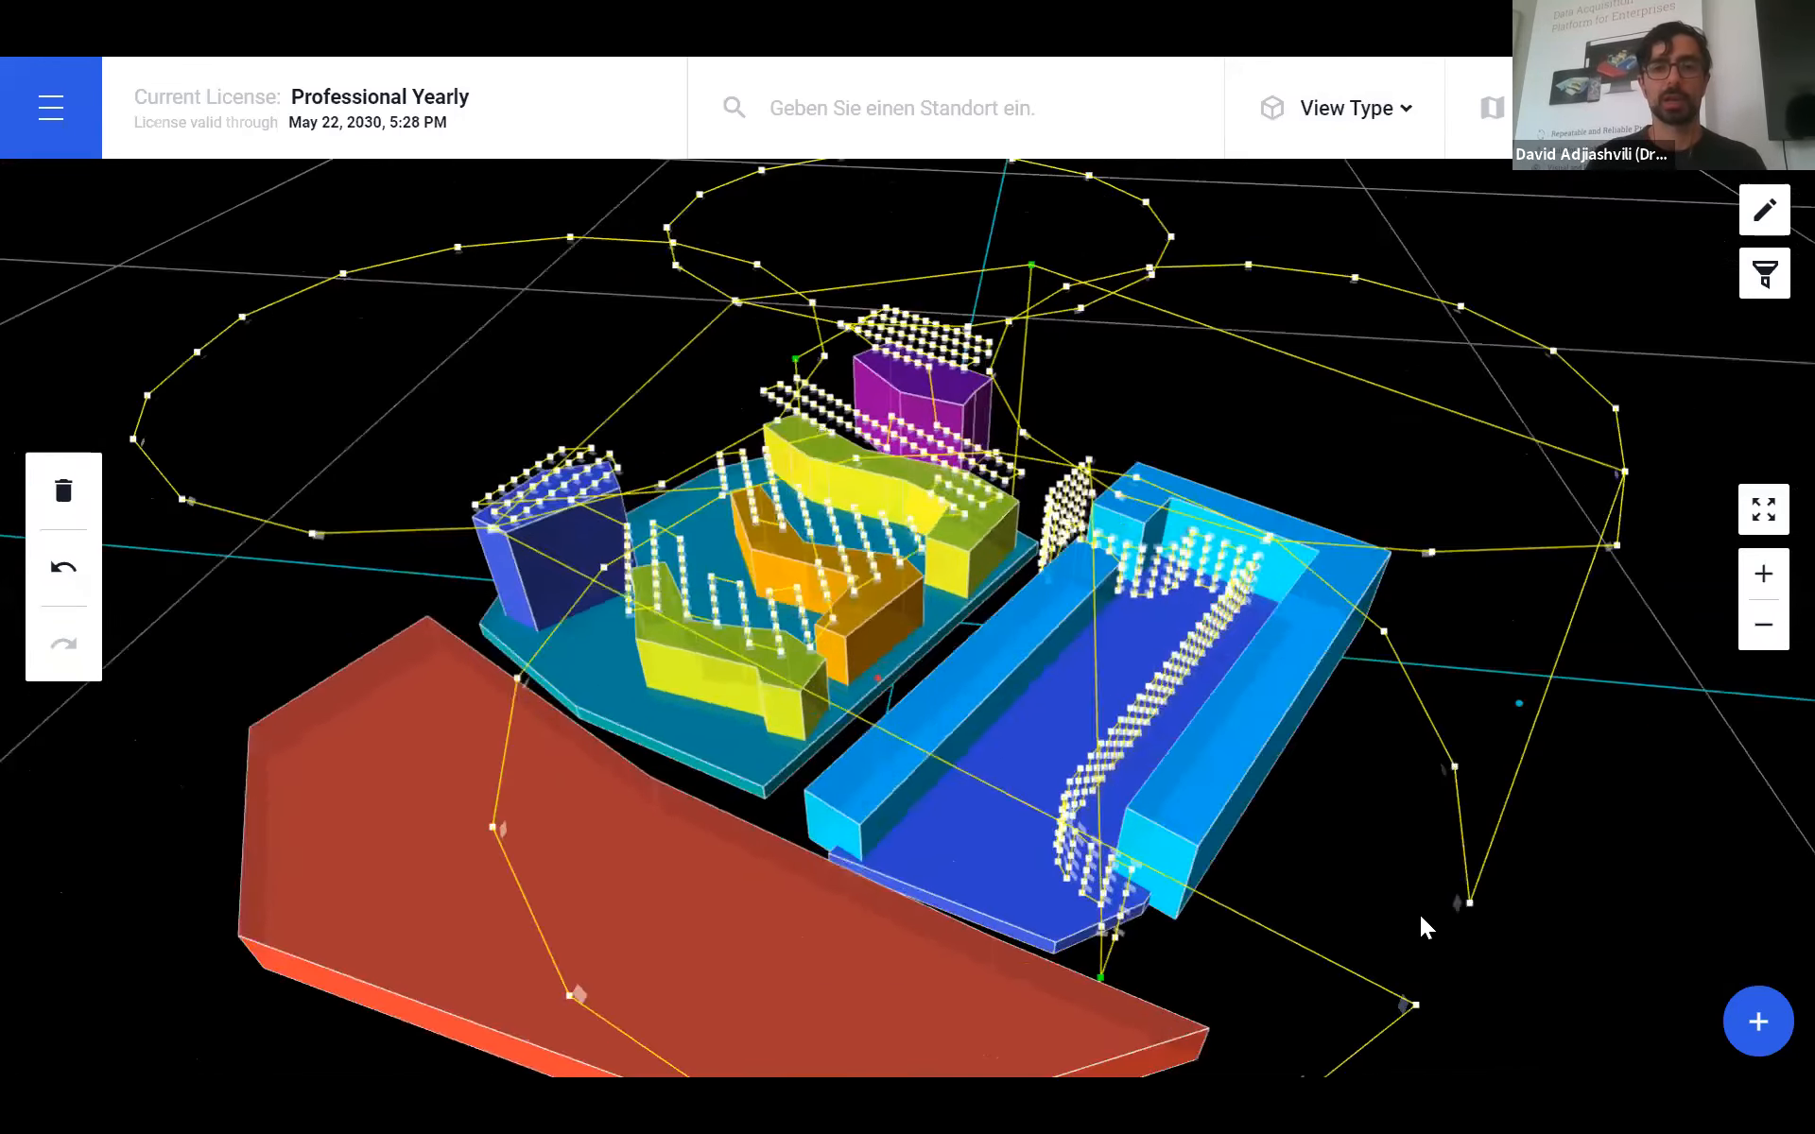
{"action": "scroll", "coordinate": [1417, 913], "scroll_direction": "down", "scroll_amount": 3}
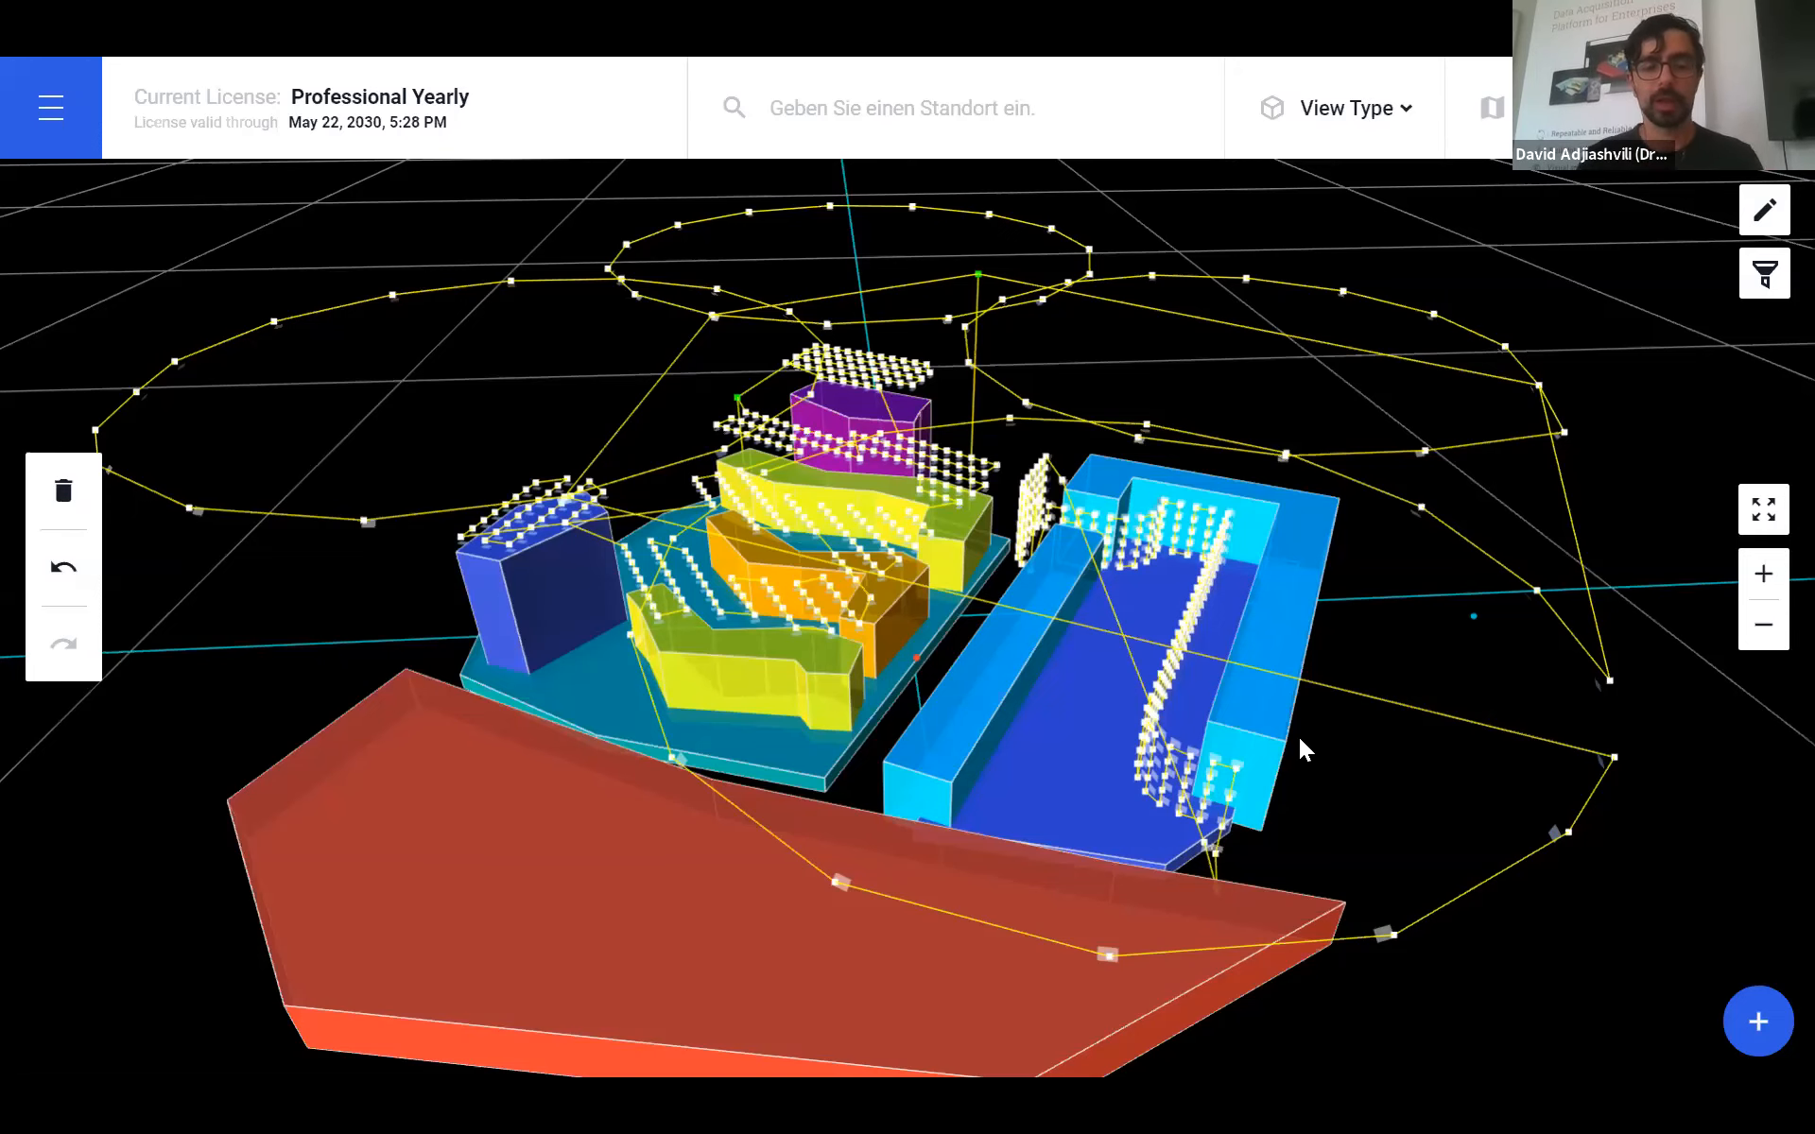
- Advance the PDF slides to 'Demo: Terrain-Aware Mission Planning in DH Web', then go back to the planner
{"action": "key", "text": "alt+Tab"}
{"action": "key", "text": "Tab"}
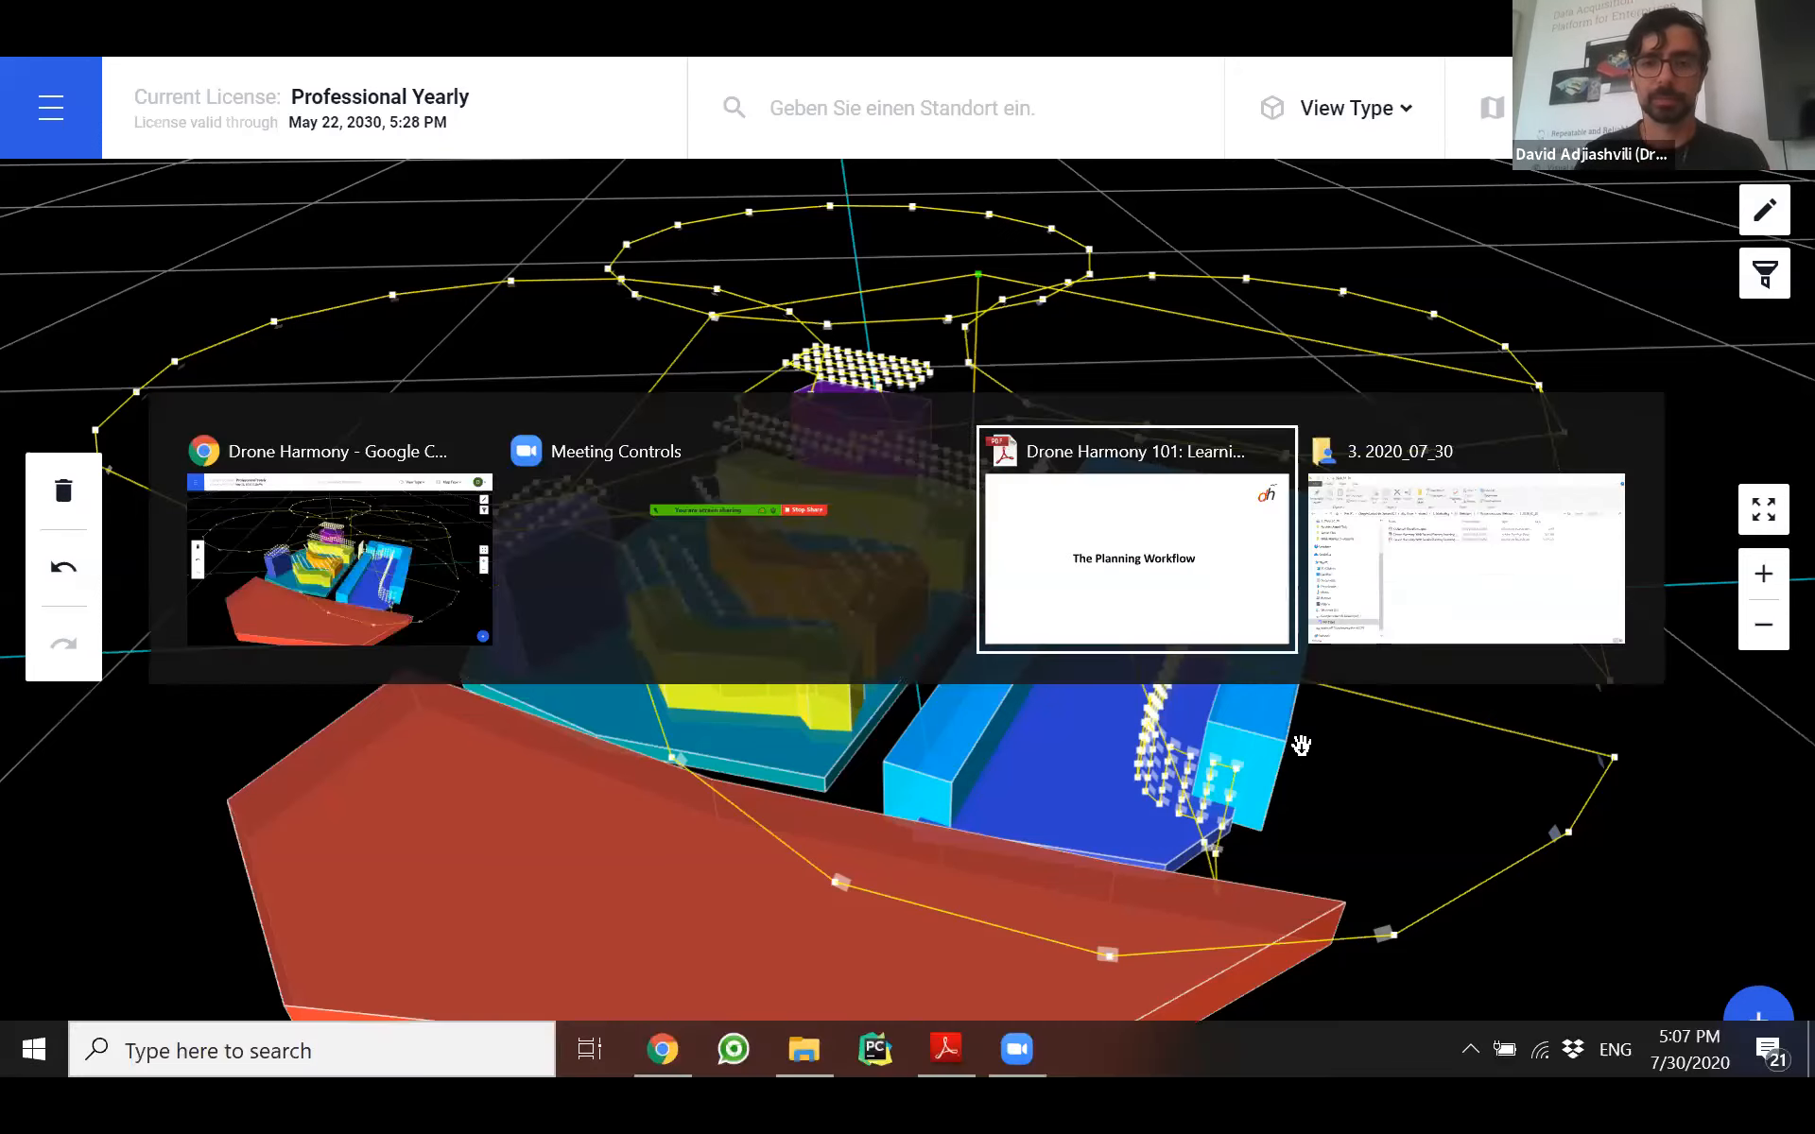
{"action": "key", "text": "Right"}
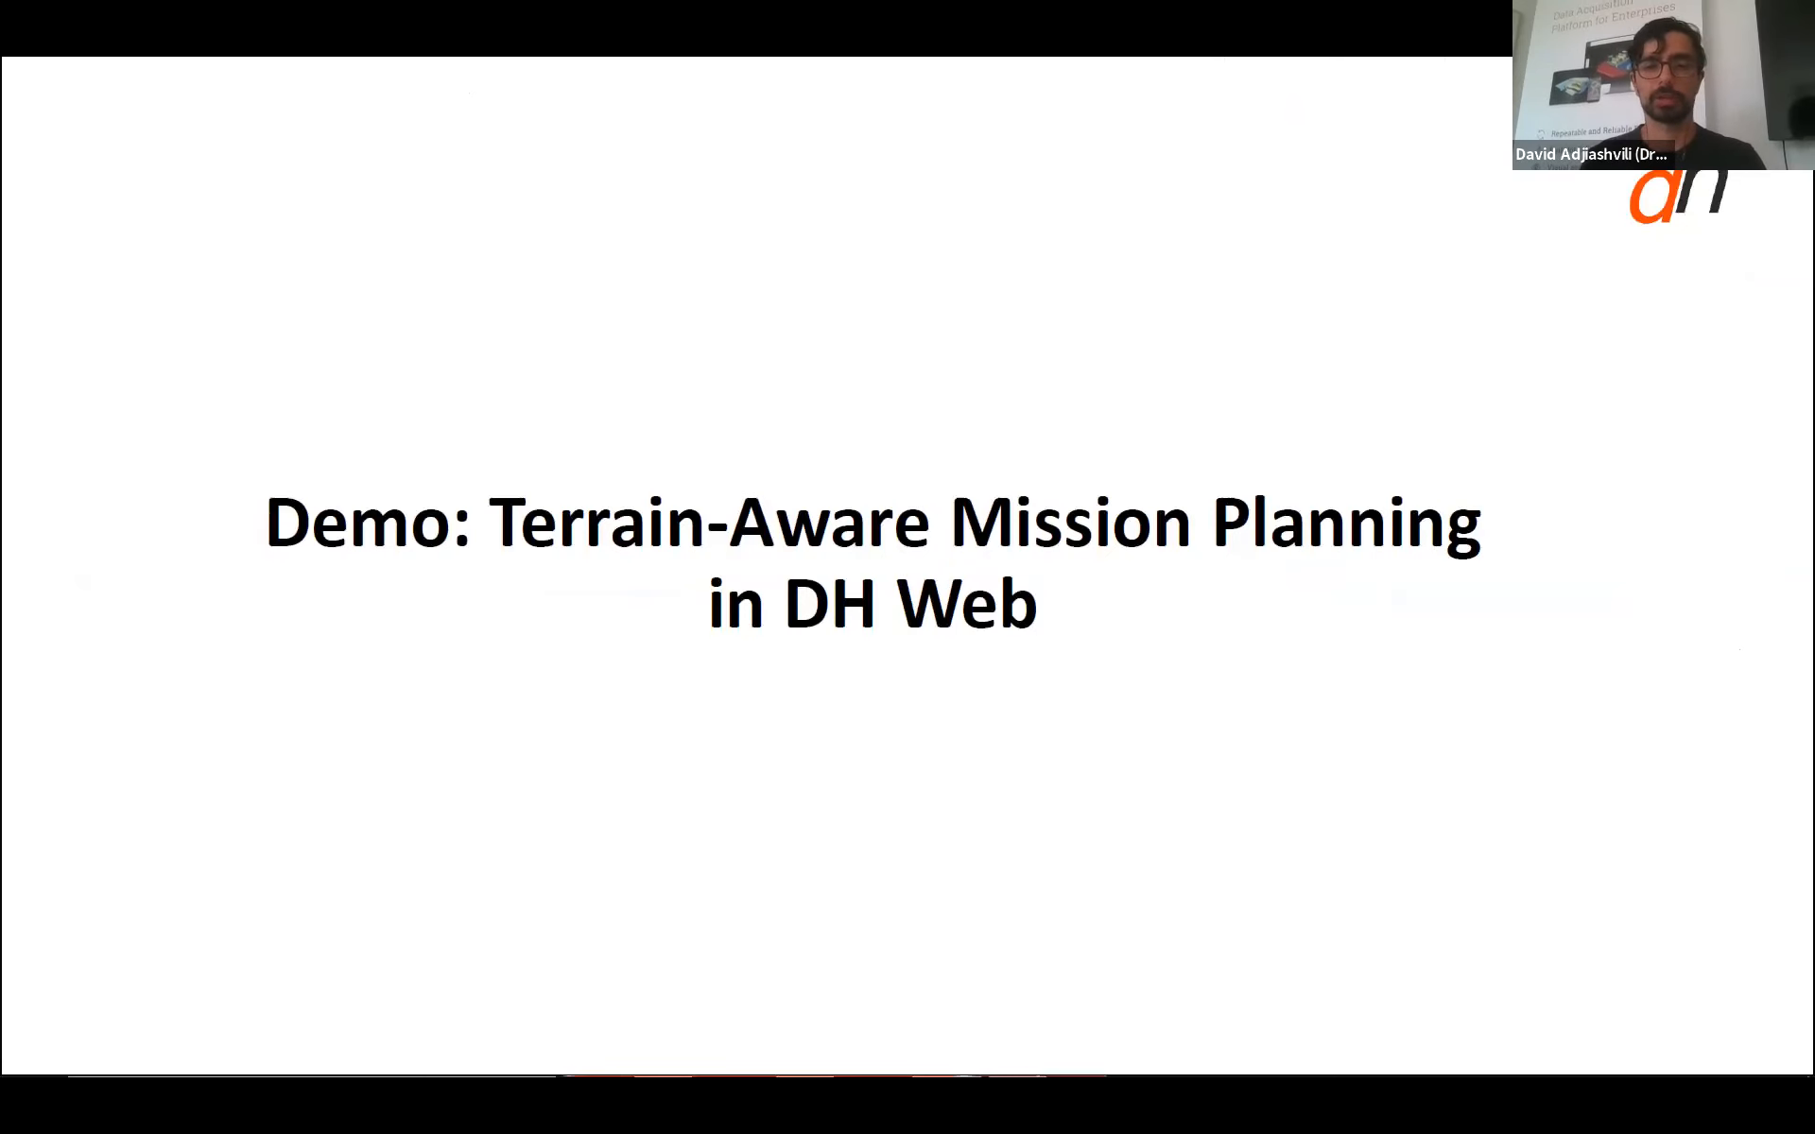
{"action": "key", "text": "alt+Tab"}
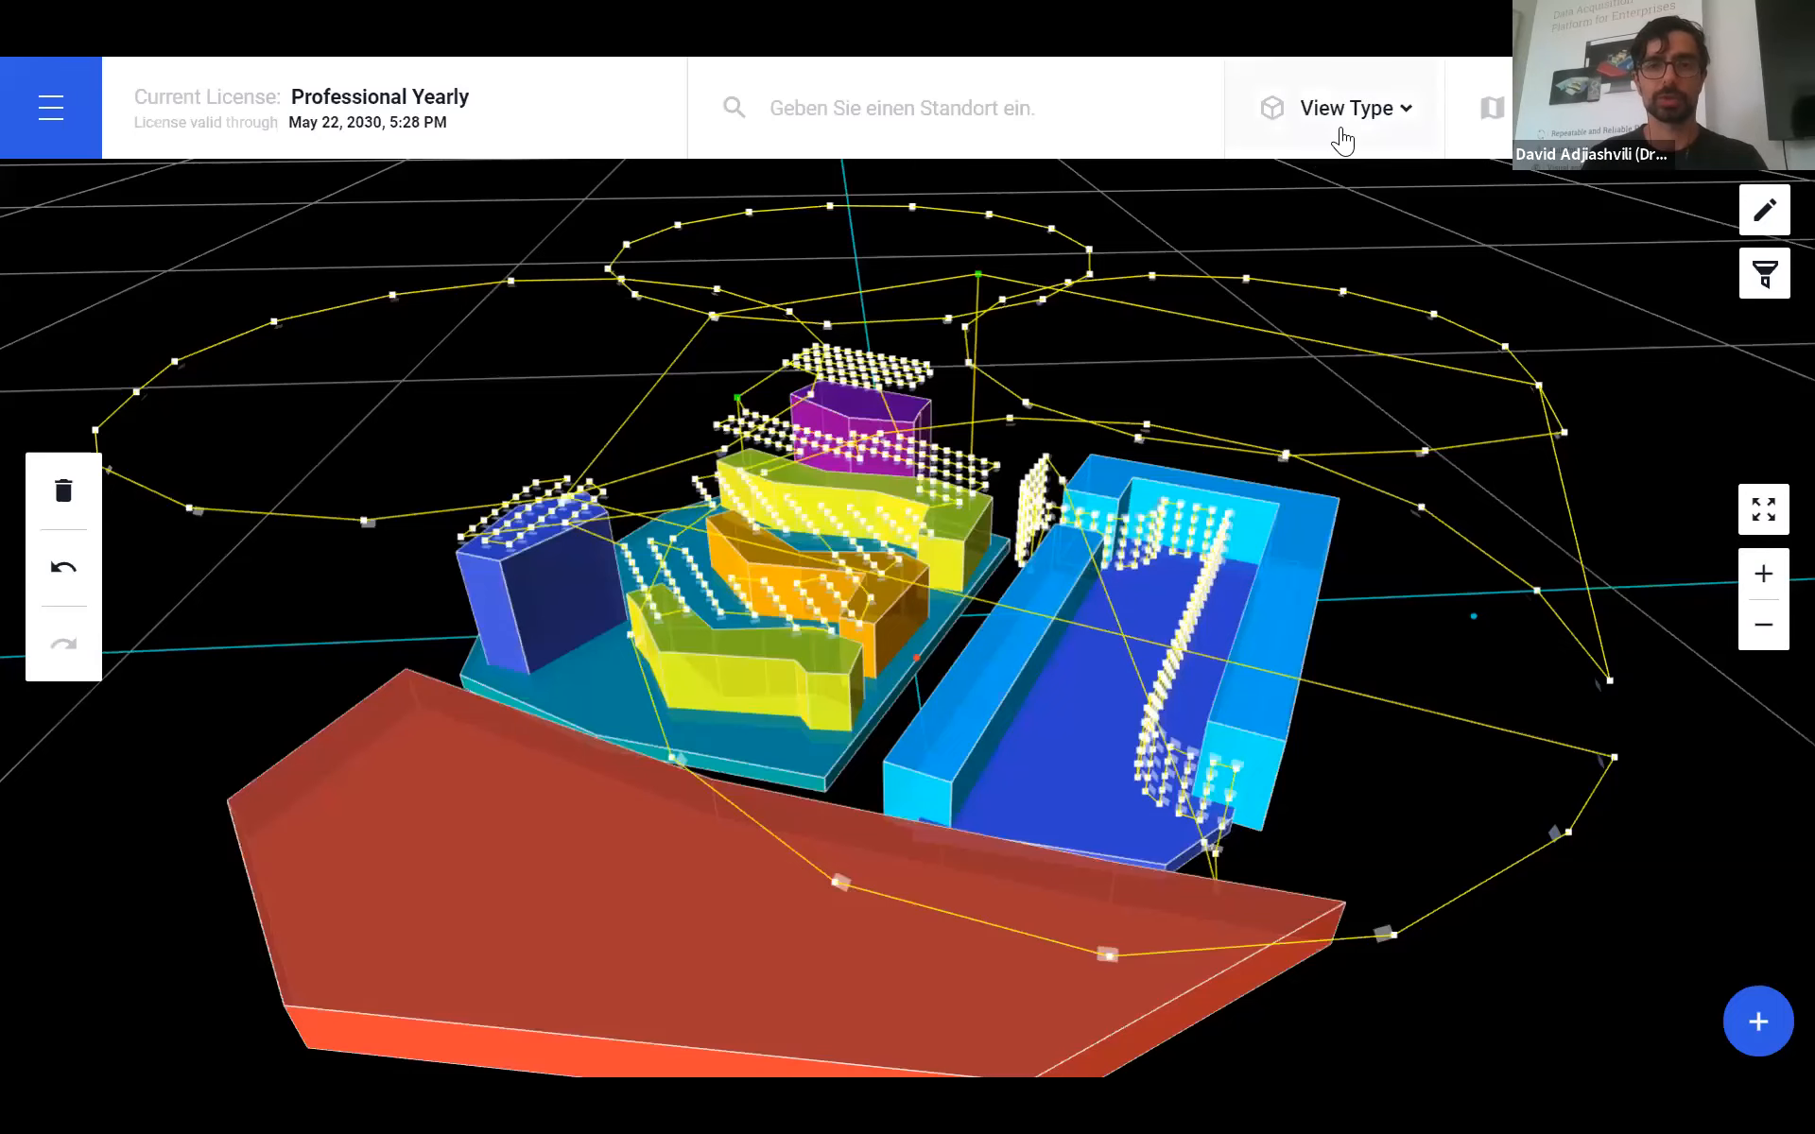
- Return to the 2D Map view and clear every area, point of interest and plan
{"action": "left_click", "coordinate": [1334, 134]}
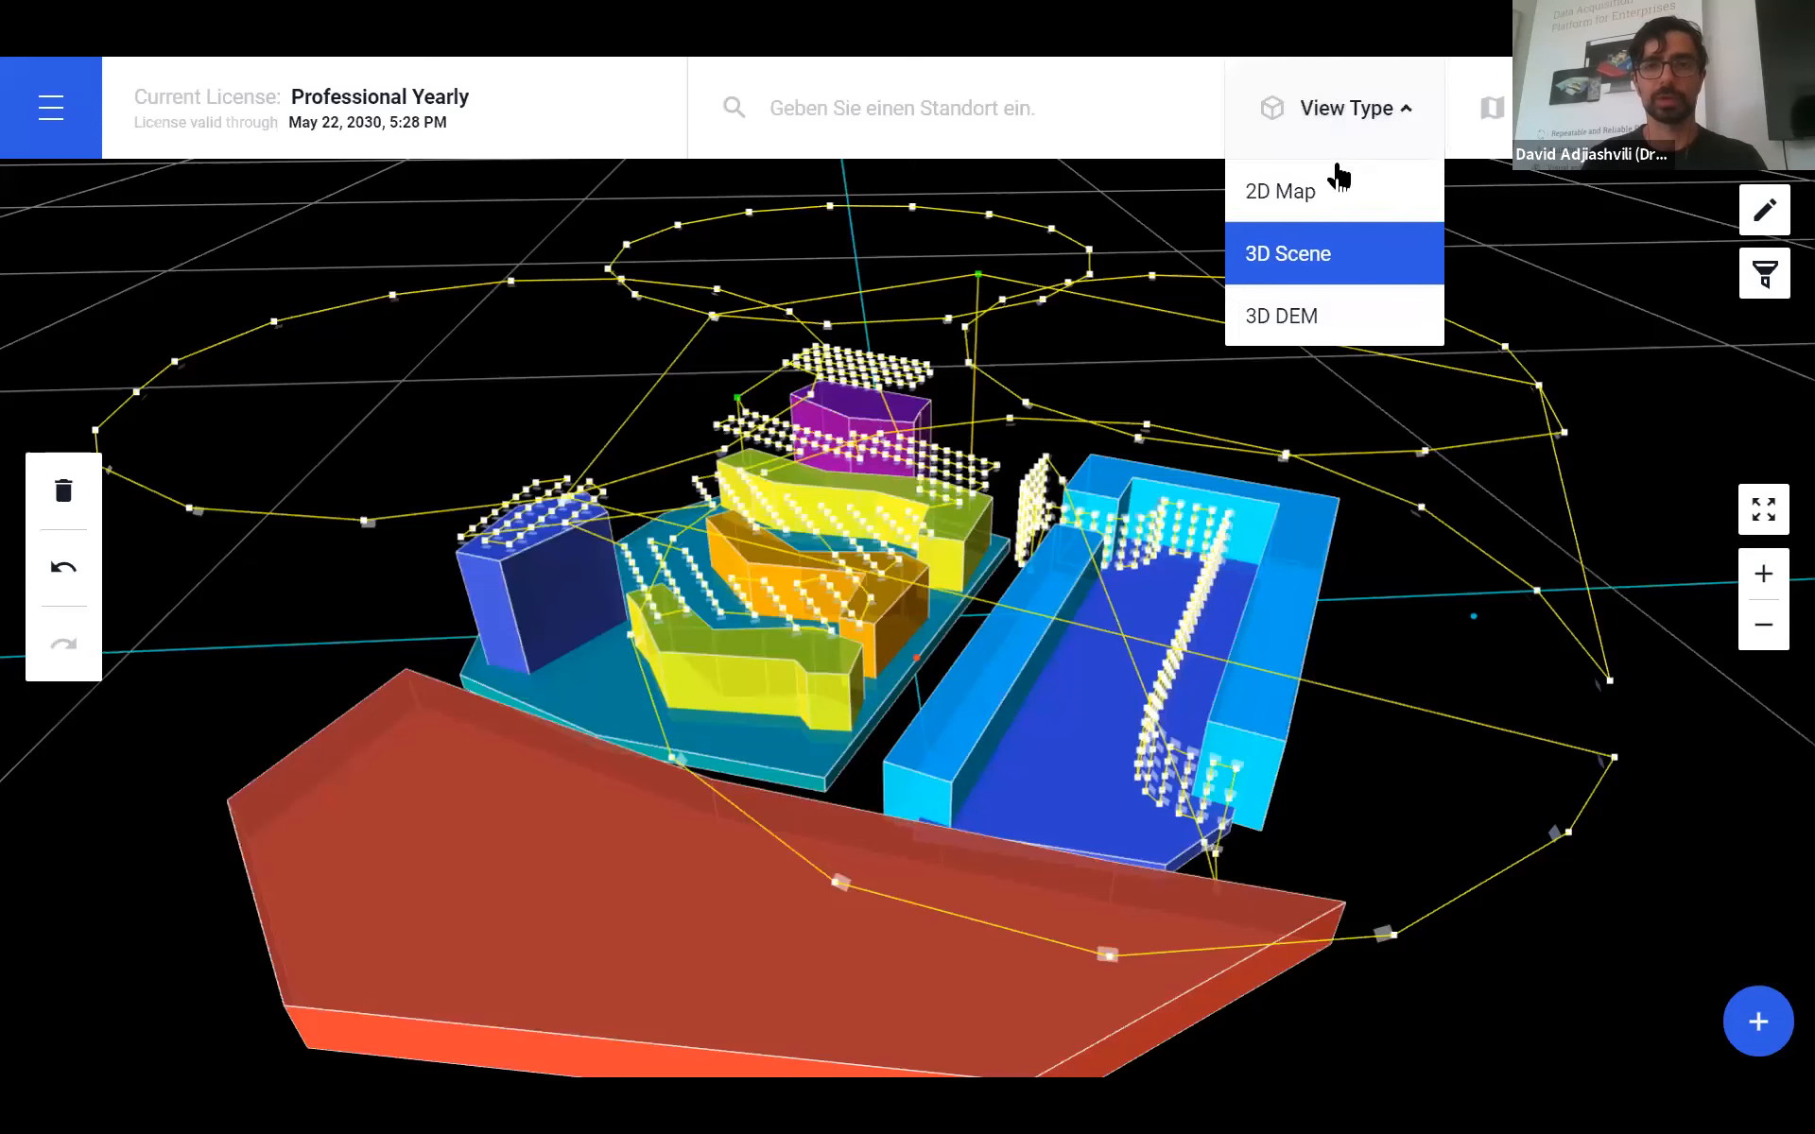
{"action": "left_click", "coordinate": [1330, 195]}
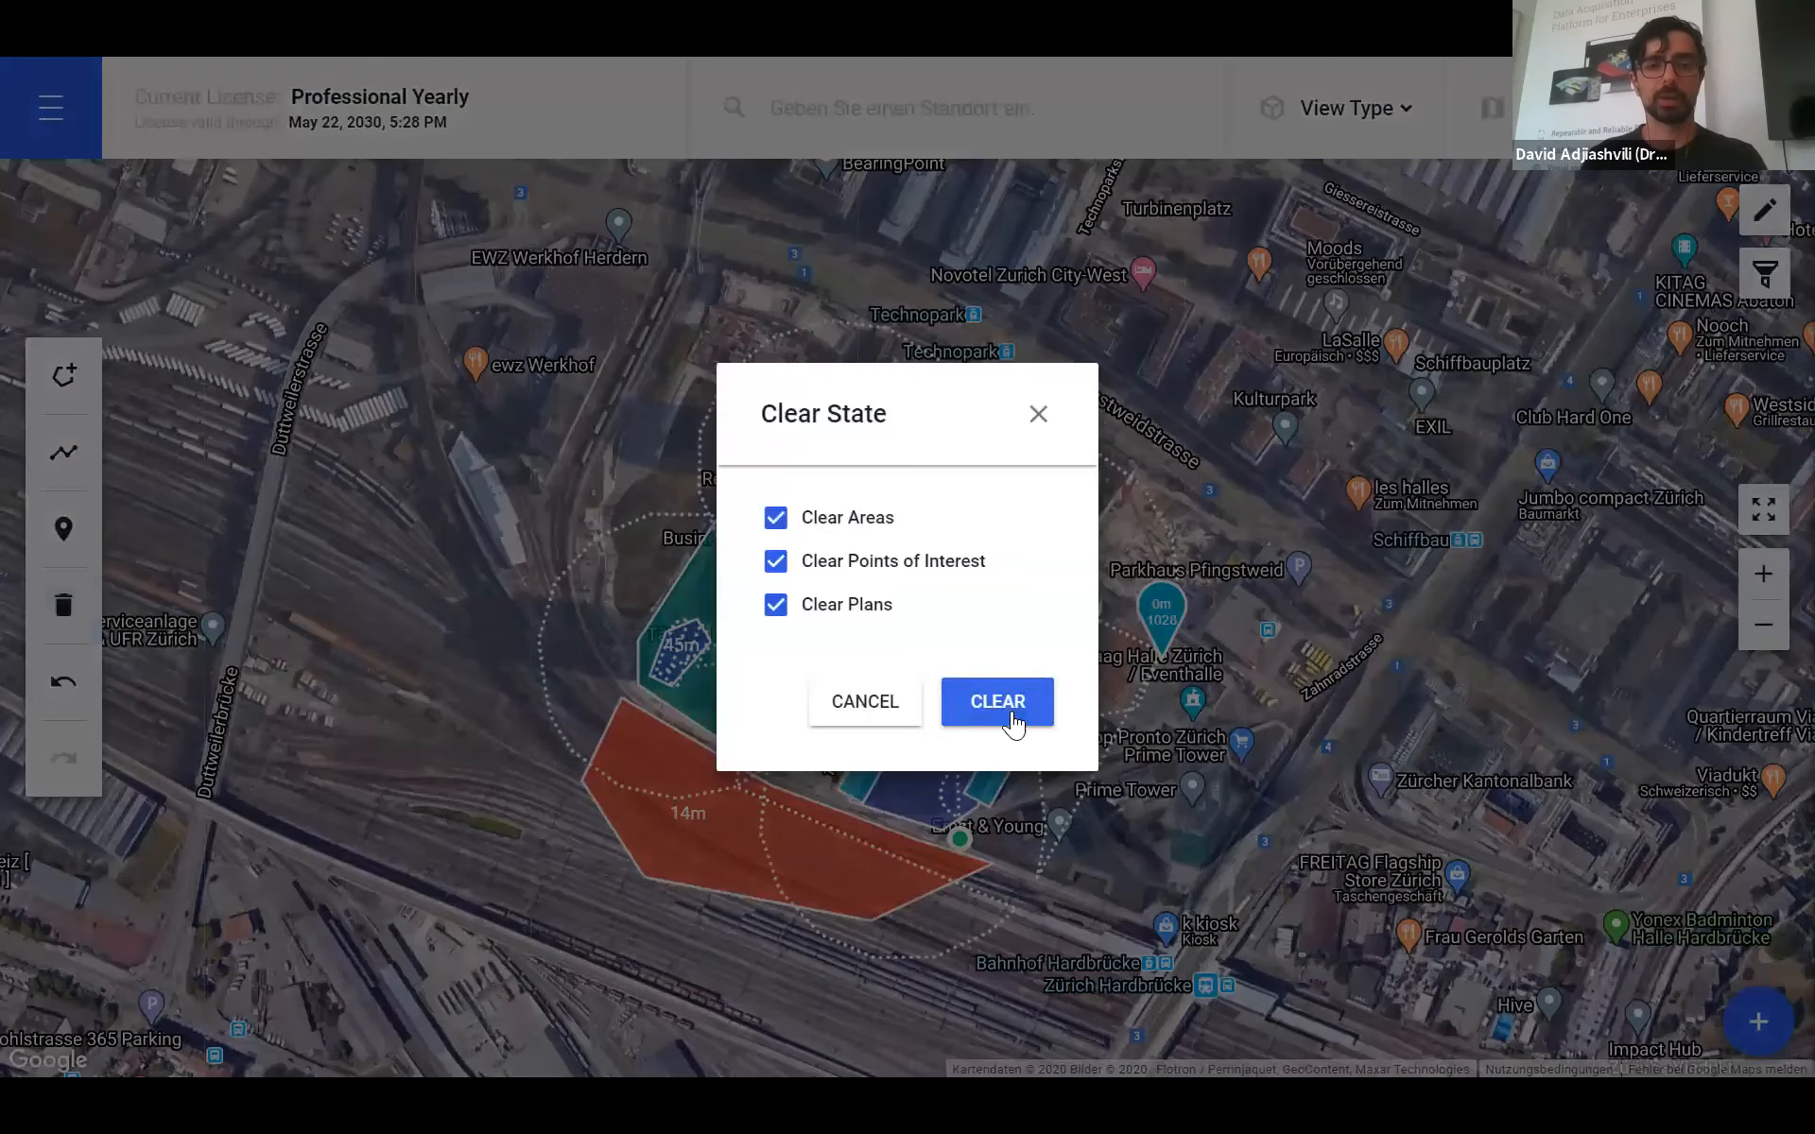
{"action": "left_click", "coordinate": [1005, 709]}
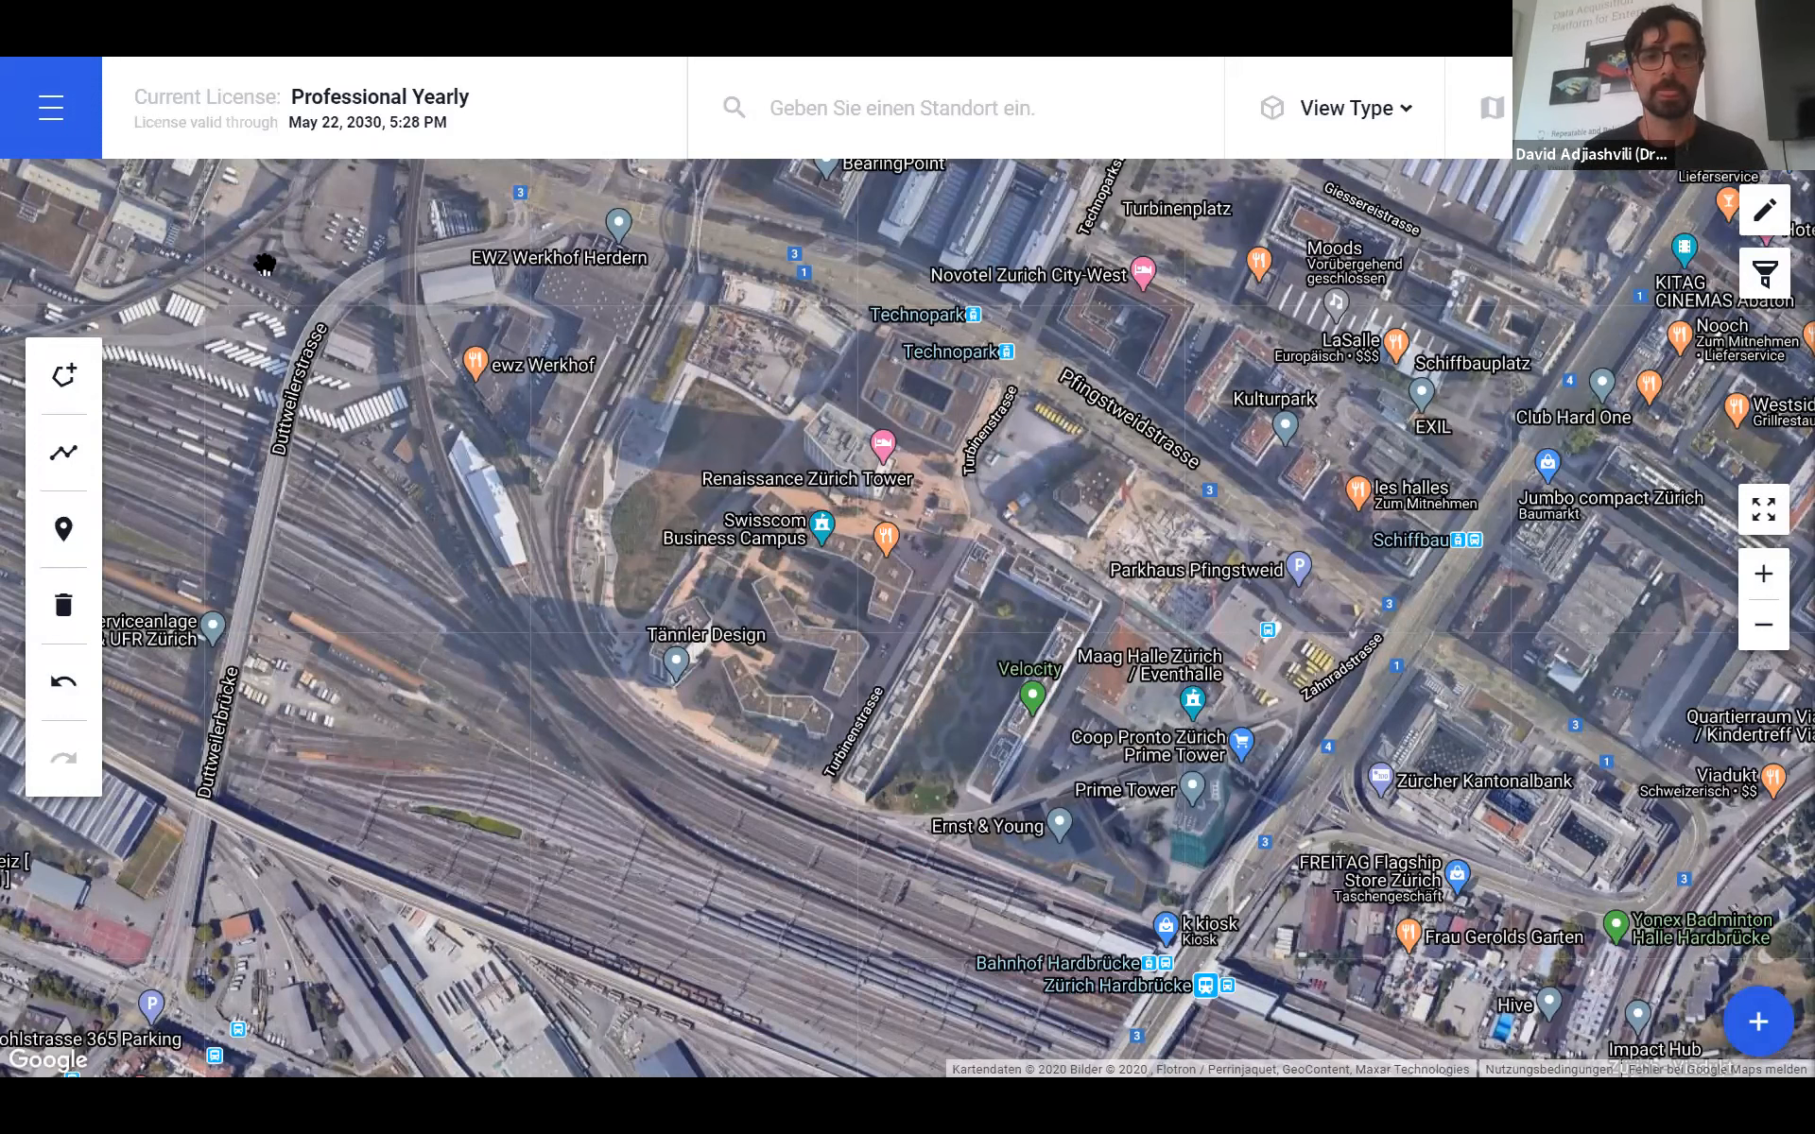
- Load the latest version of the saved 'Terrain example' site from page 2 of Site Storage
{"action": "left_click", "coordinate": [51, 106]}
{"action": "left_click", "coordinate": [159, 448]}
{"action": "left_click", "coordinate": [1393, 851]}
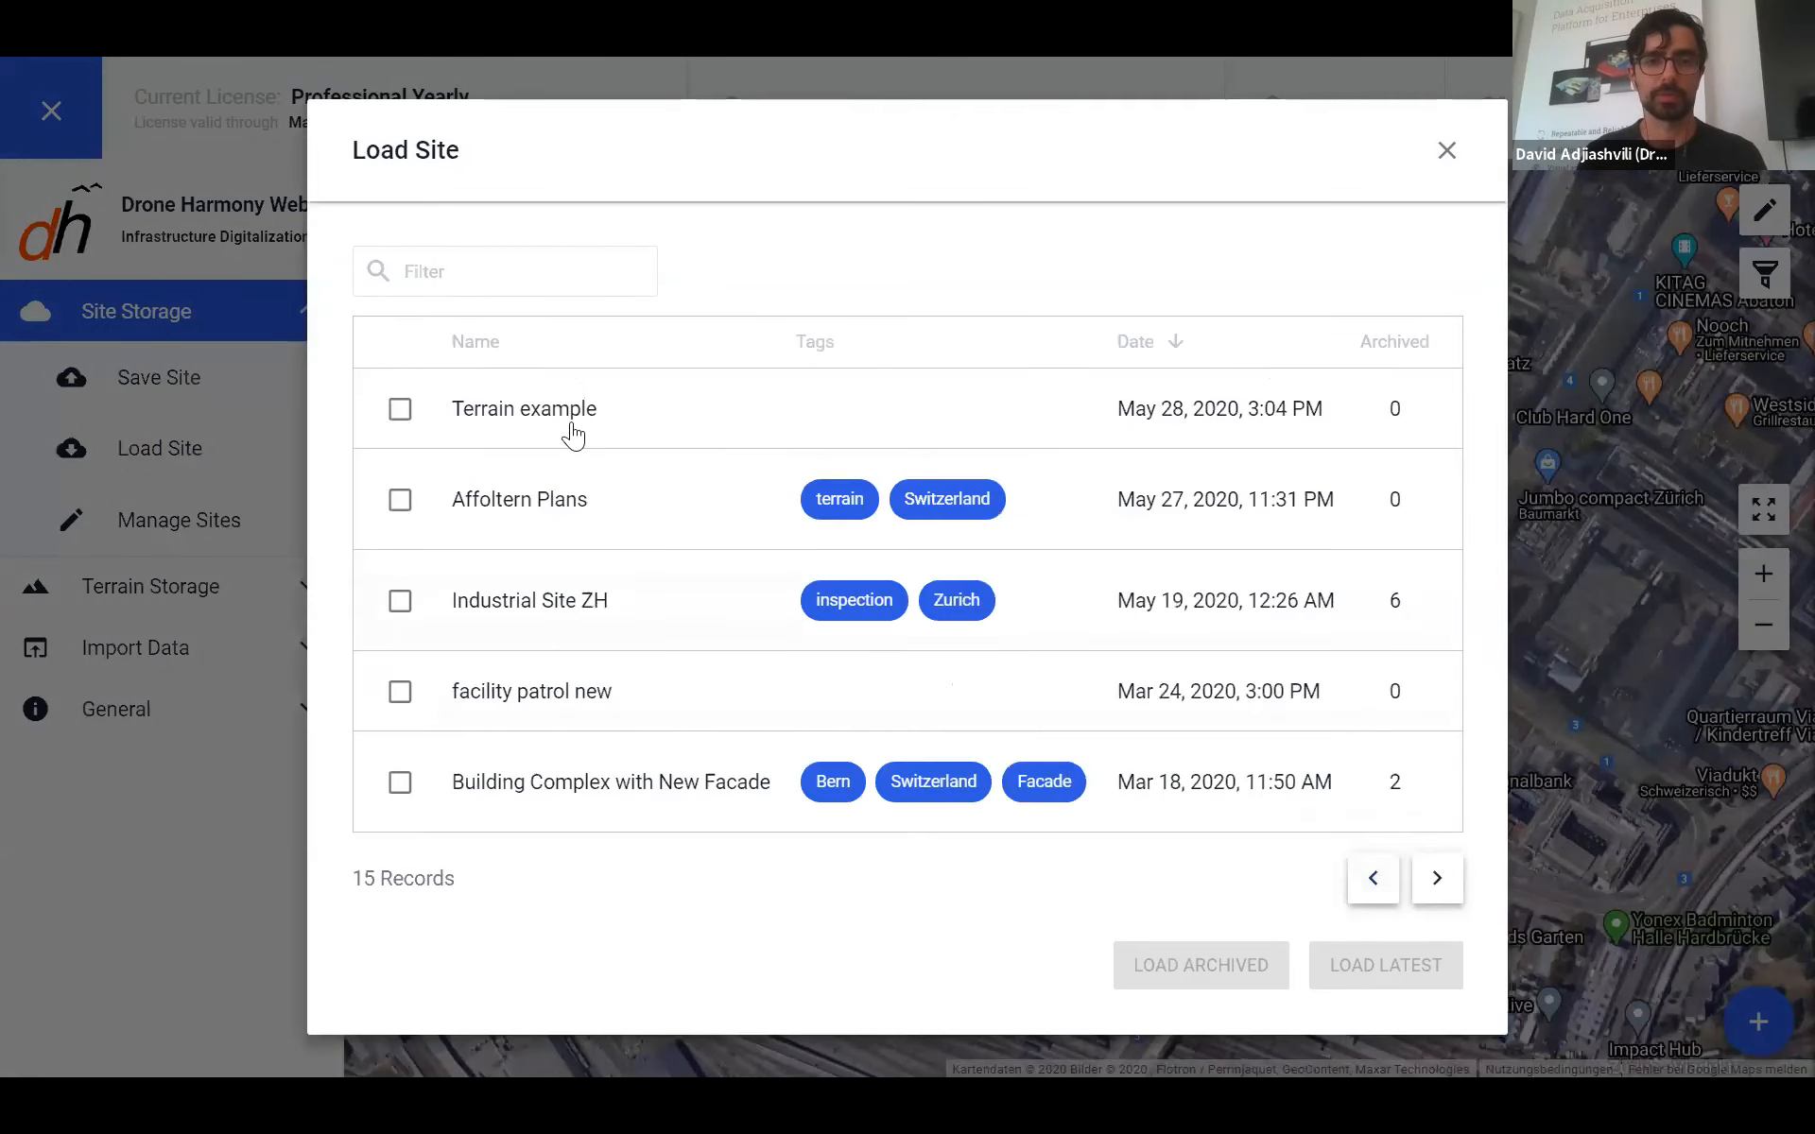
{"action": "left_click", "coordinate": [574, 430]}
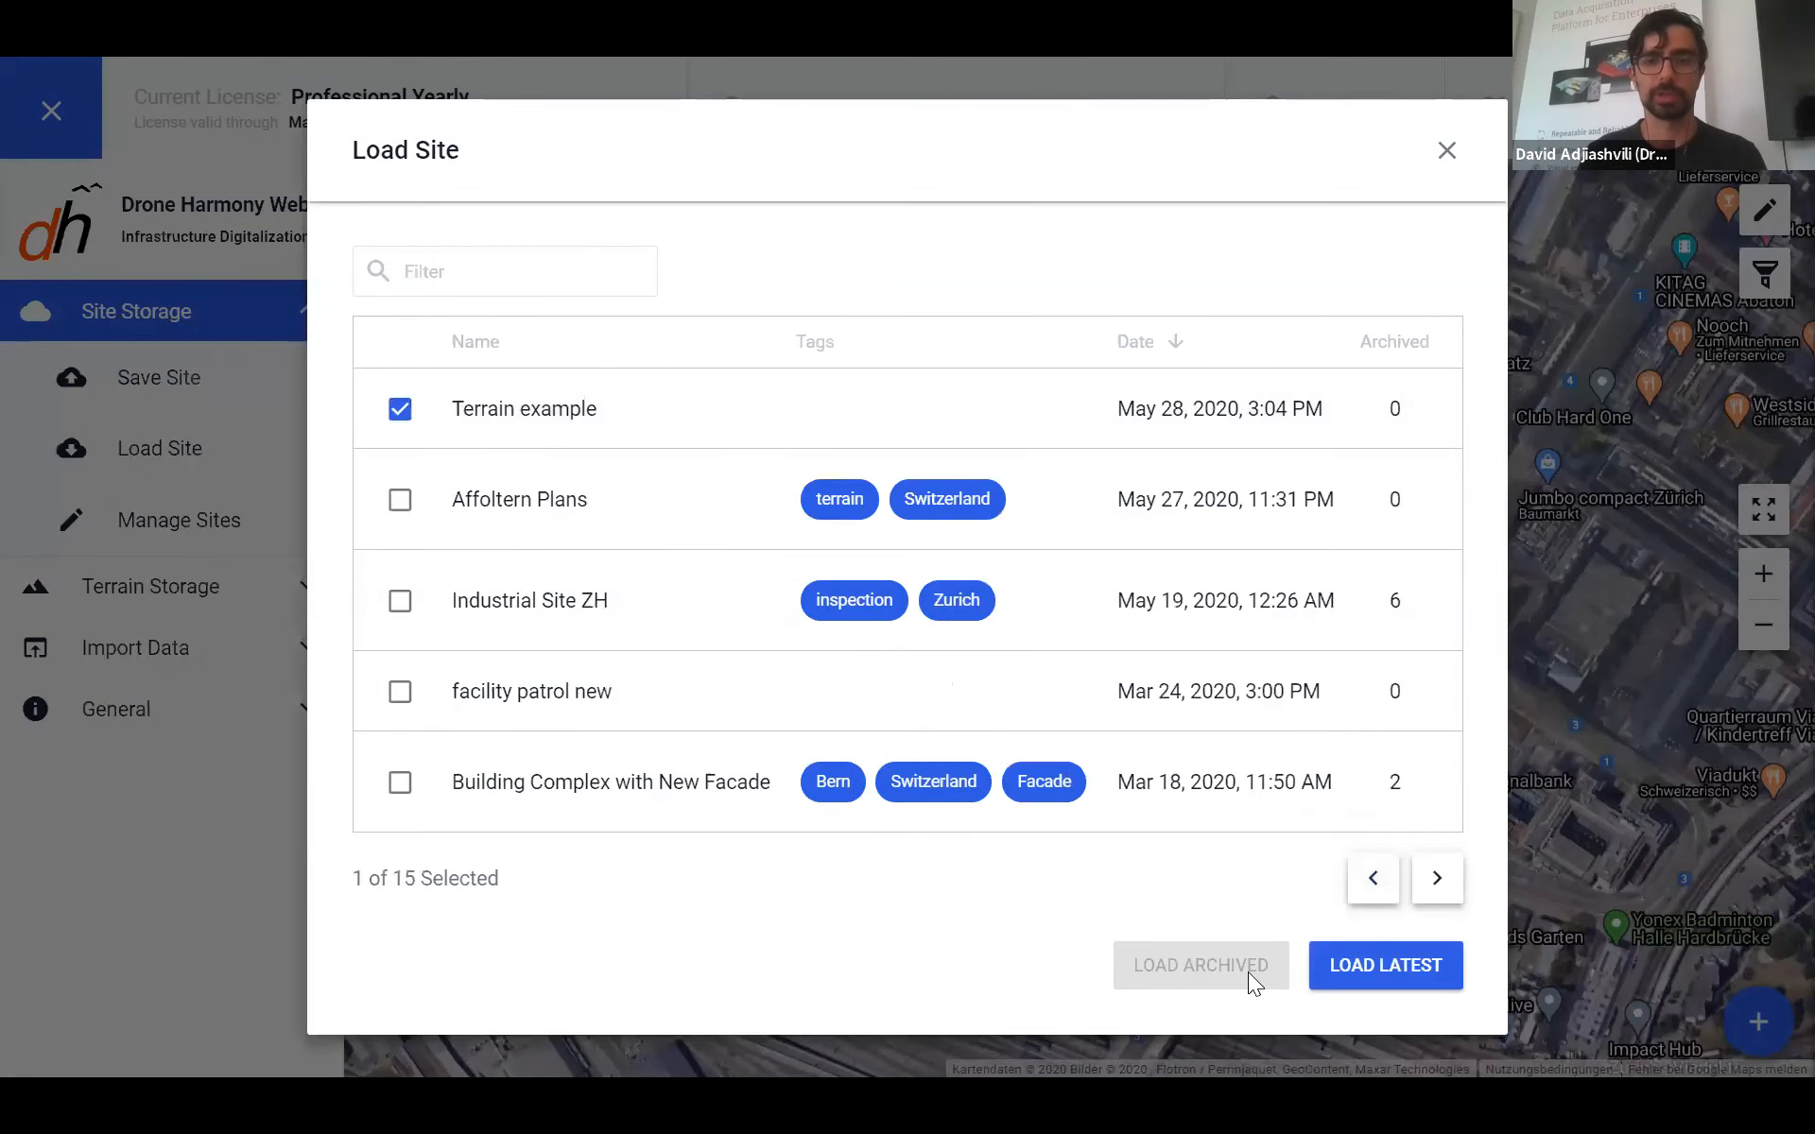
{"action": "left_click", "coordinate": [1379, 988]}
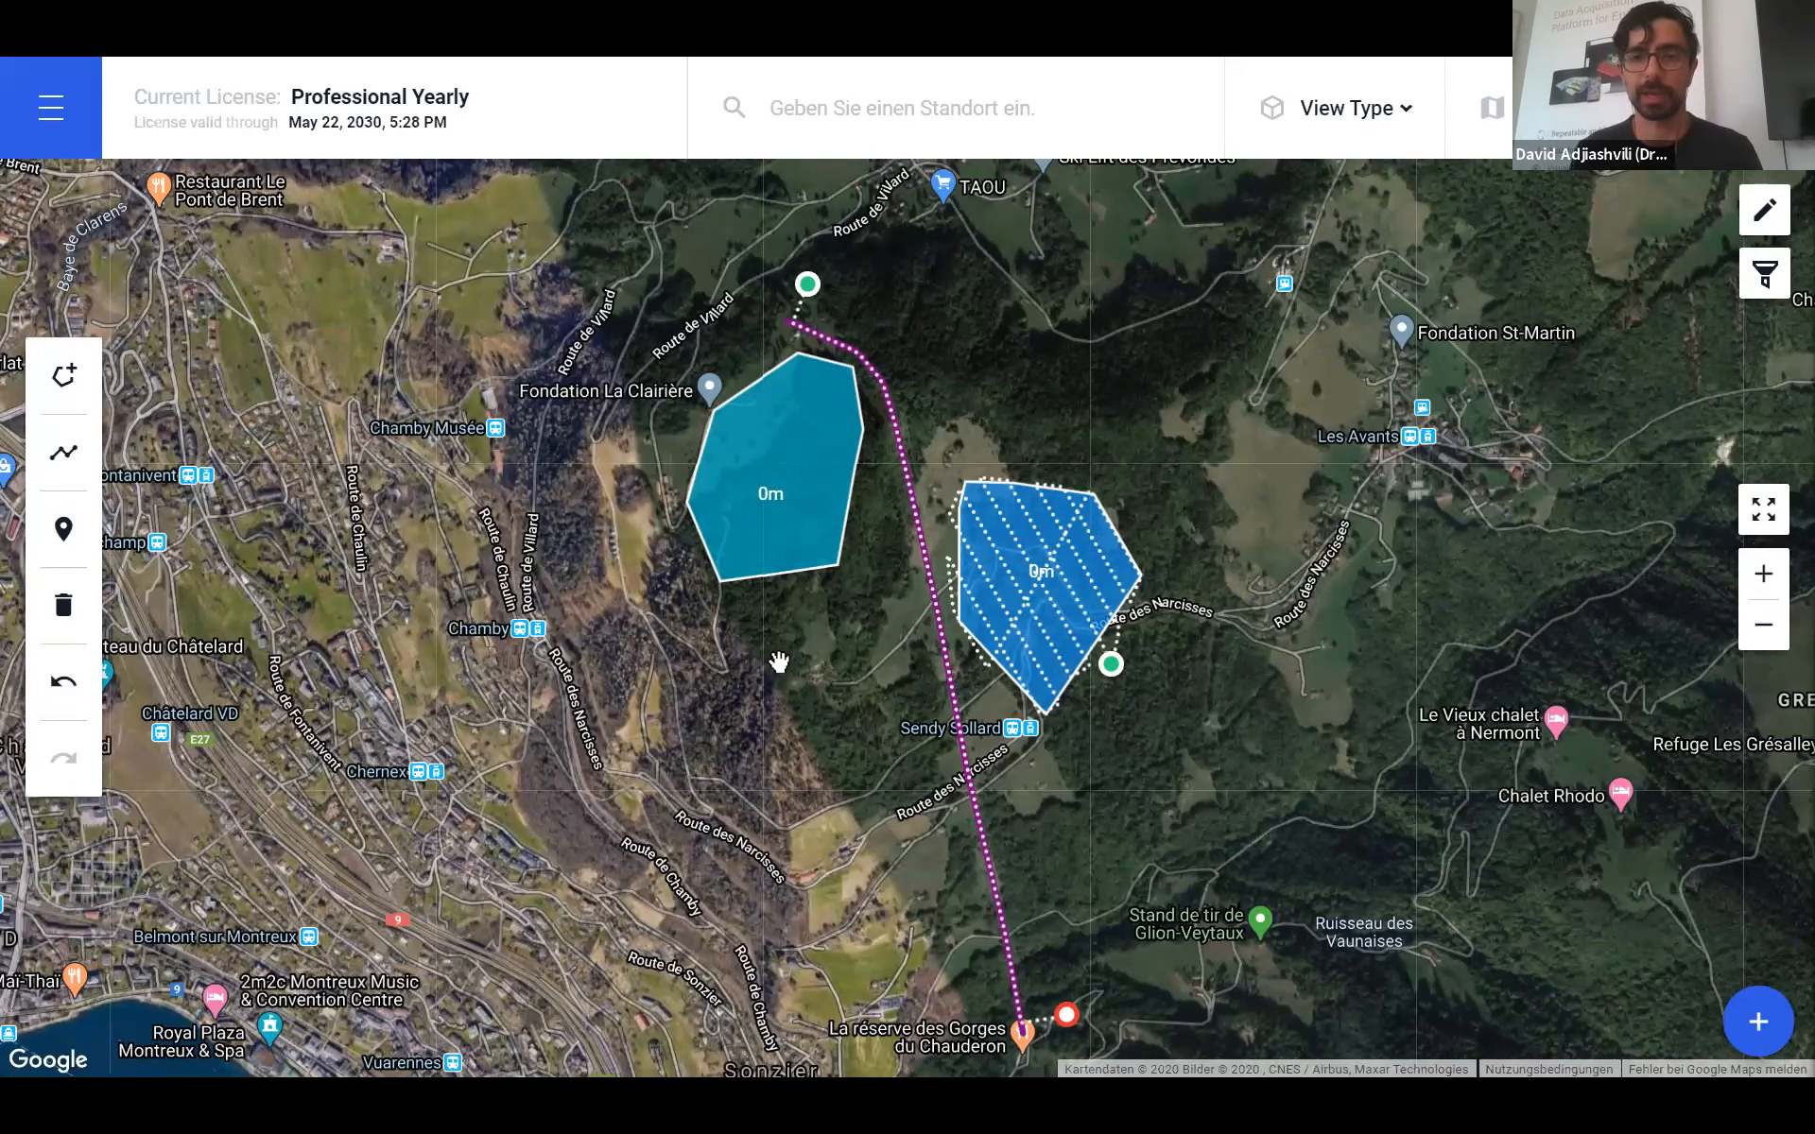
- Open the View Type dropdown over the Terrain example site
{"action": "left_click", "coordinate": [1352, 137]}
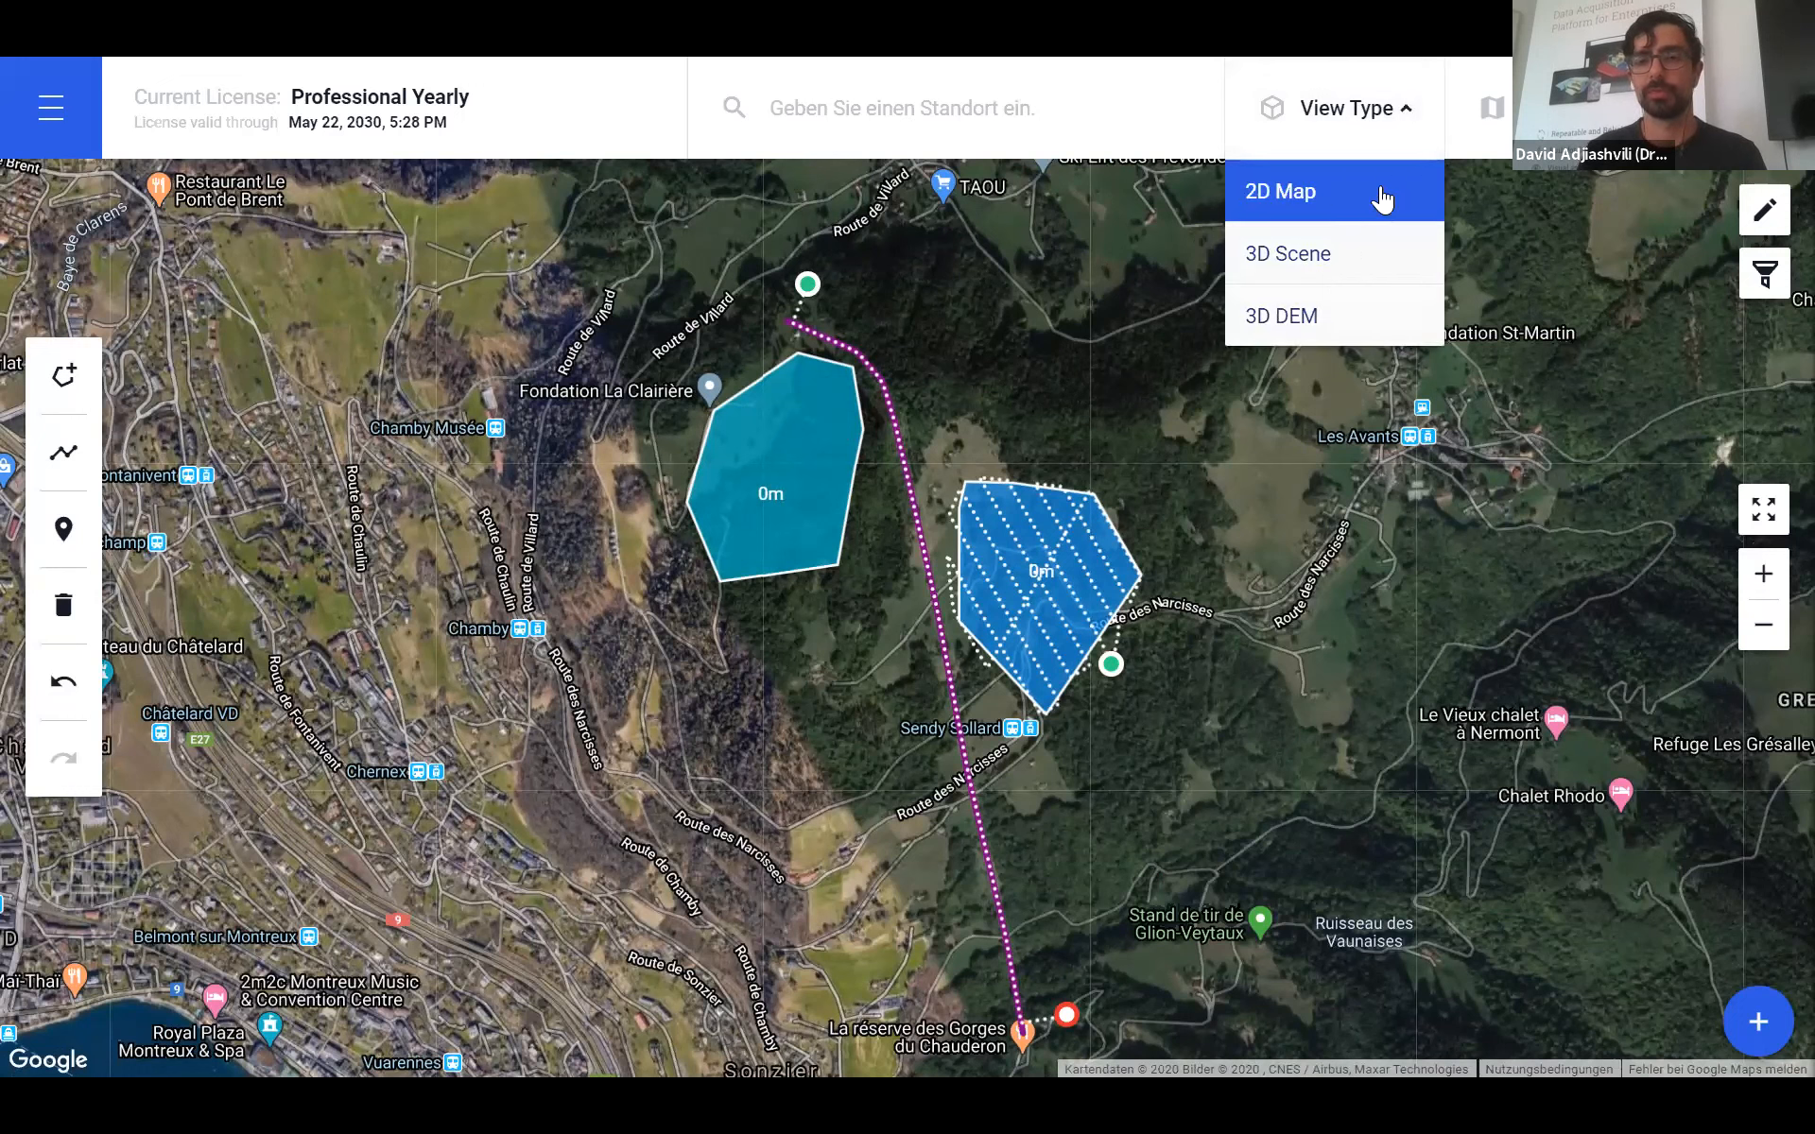
- Switch to the 3D DEM view, then tilt, rotate, pan and zoom around the mountain slopes
{"action": "left_click", "coordinate": [1323, 326]}
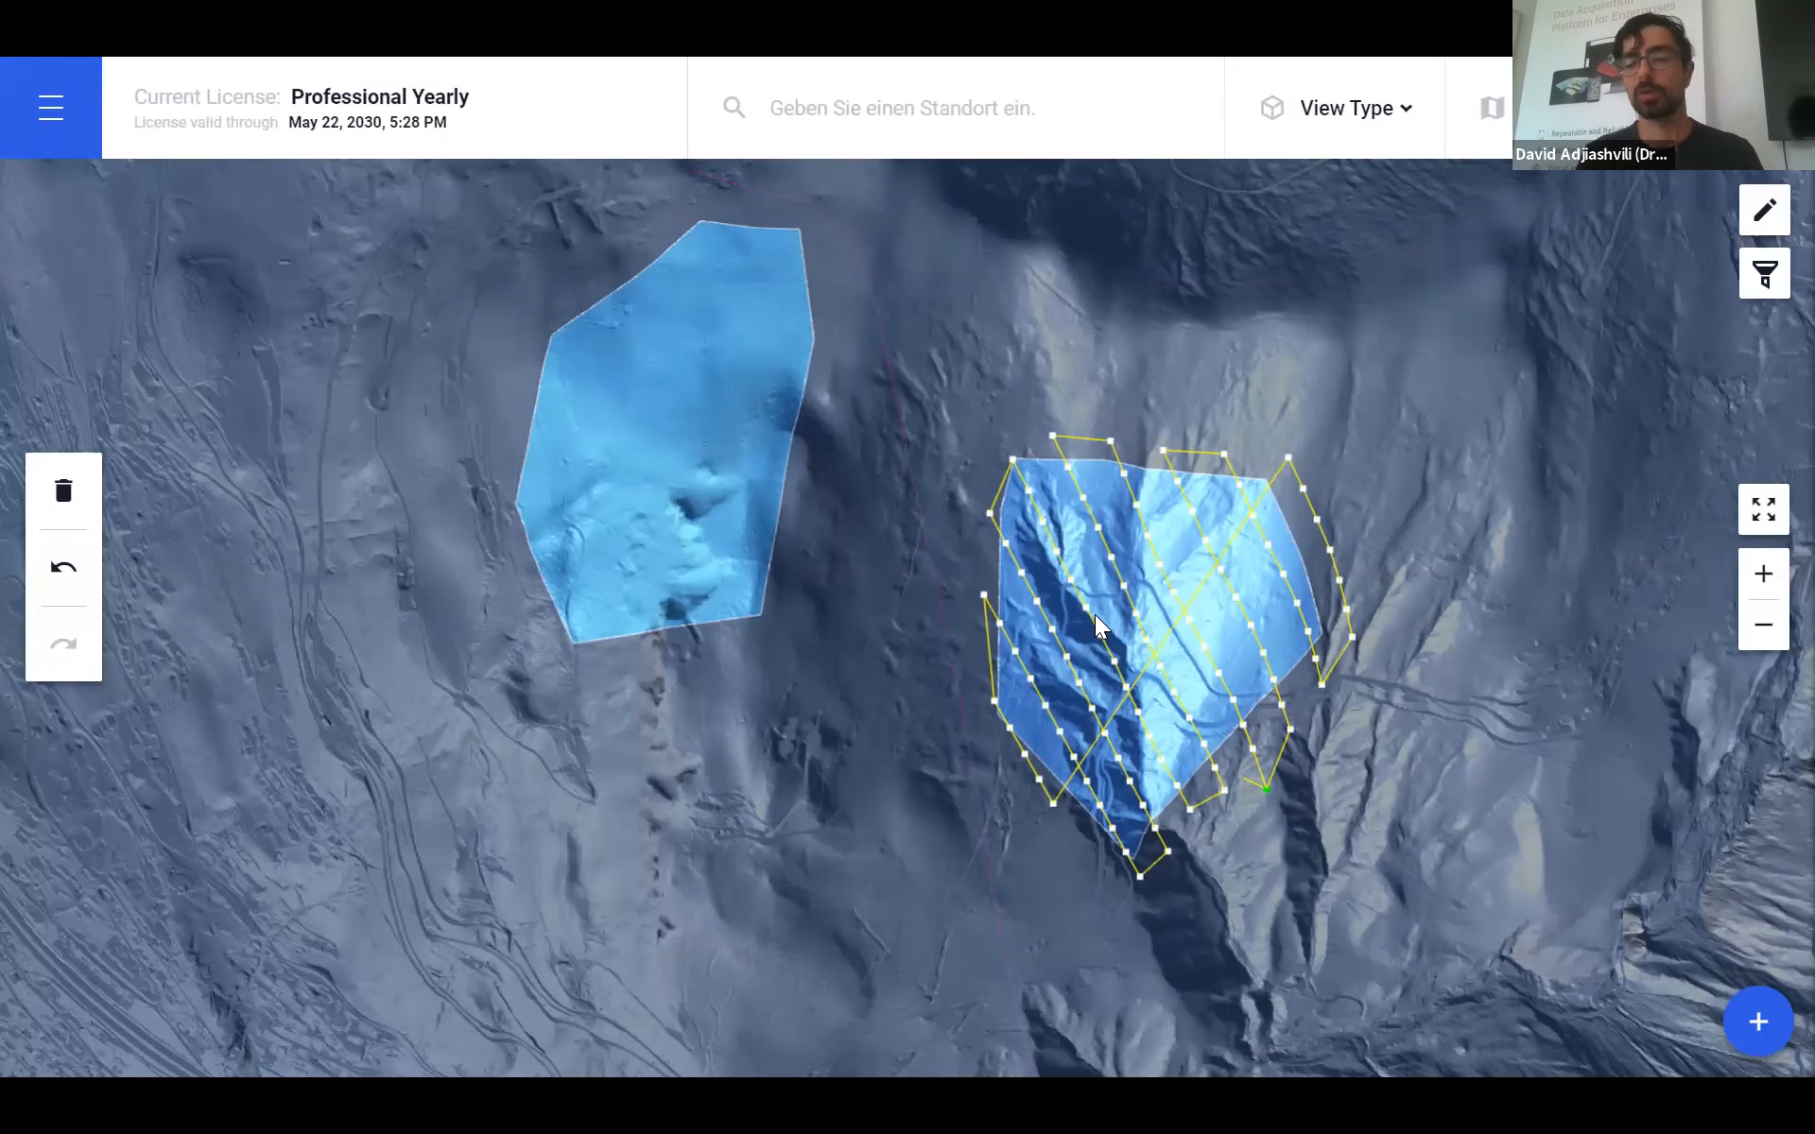
{"action": "left_click_drag", "start_coordinate": [935, 752], "coordinate": [845, 684]}
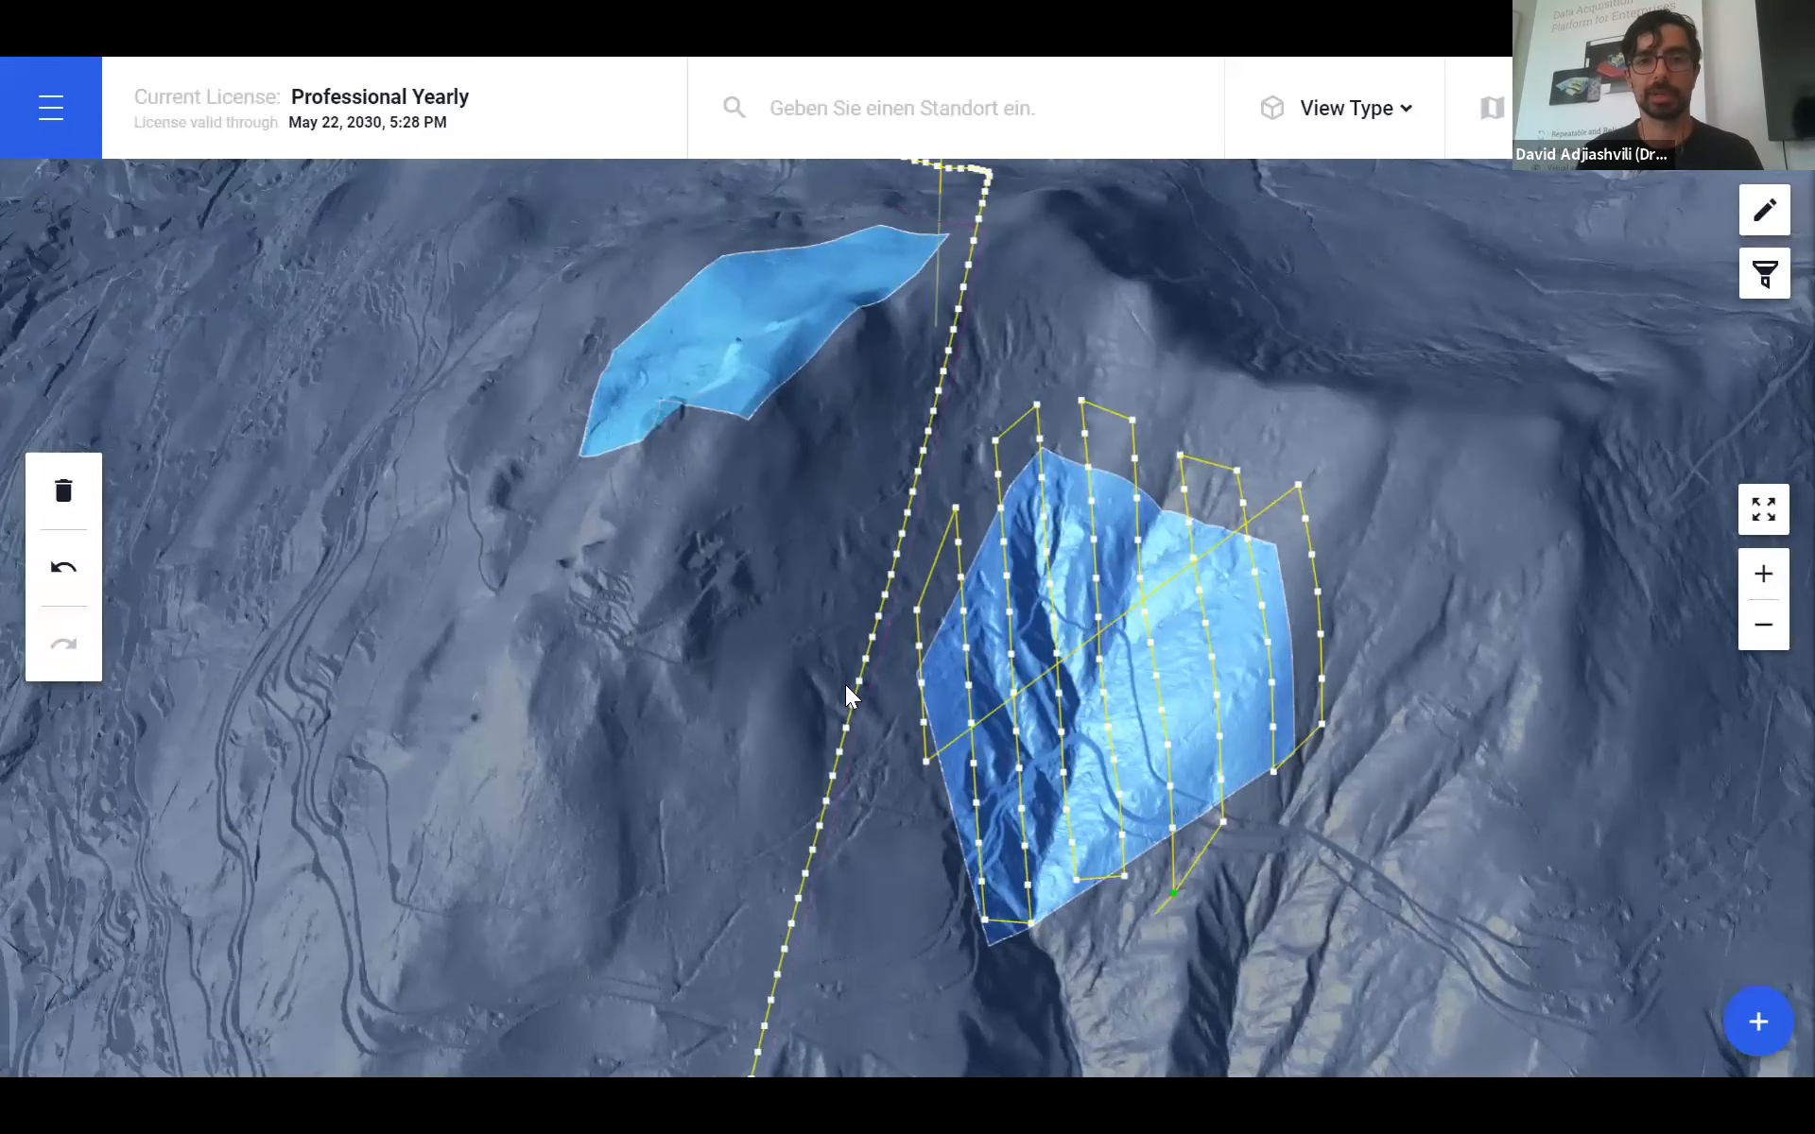
{"action": "left_click_drag", "start_coordinate": [913, 829], "coordinate": [831, 684]}
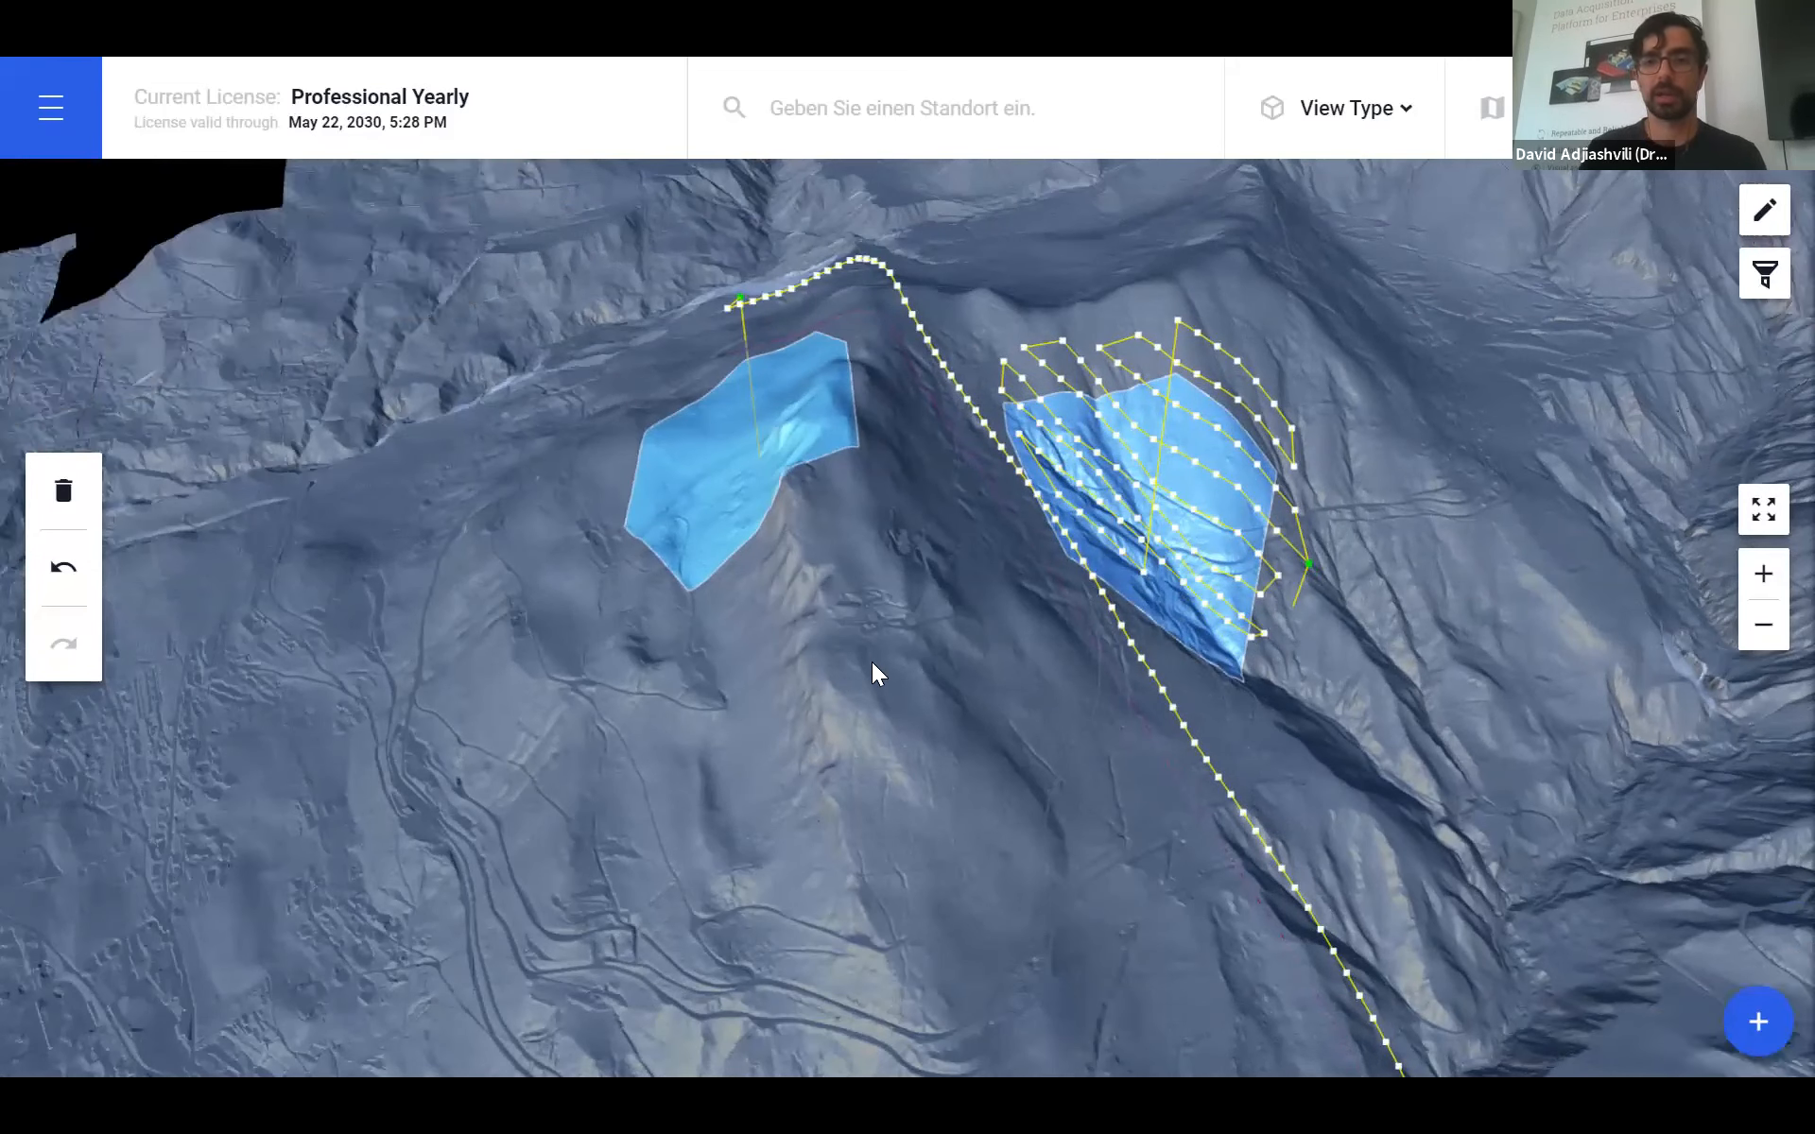
{"action": "left_click_drag", "start_coordinate": [966, 671], "coordinate": [887, 682]}
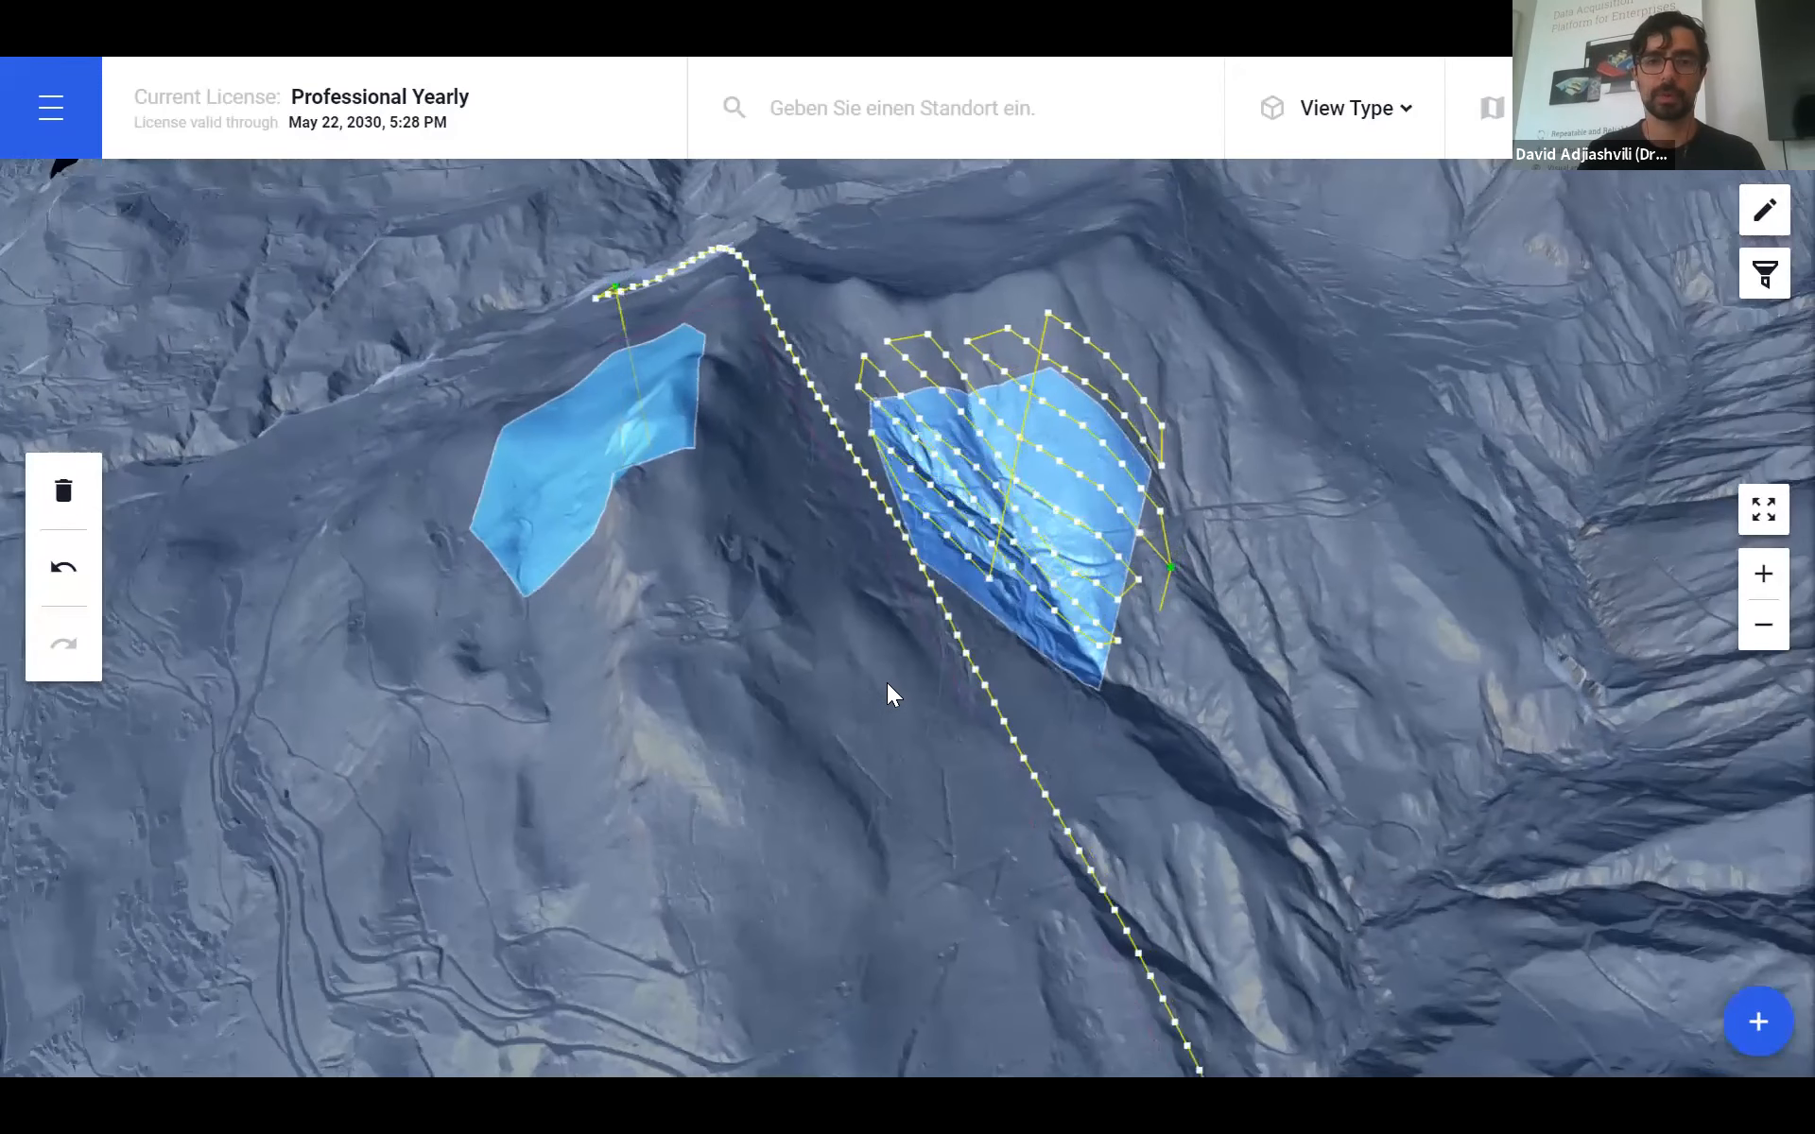
{"action": "scroll", "coordinate": [1095, 705], "scroll_direction": "up", "scroll_amount": 3}
{"action": "left_click_drag", "start_coordinate": [1057, 726], "coordinate": [966, 796]}
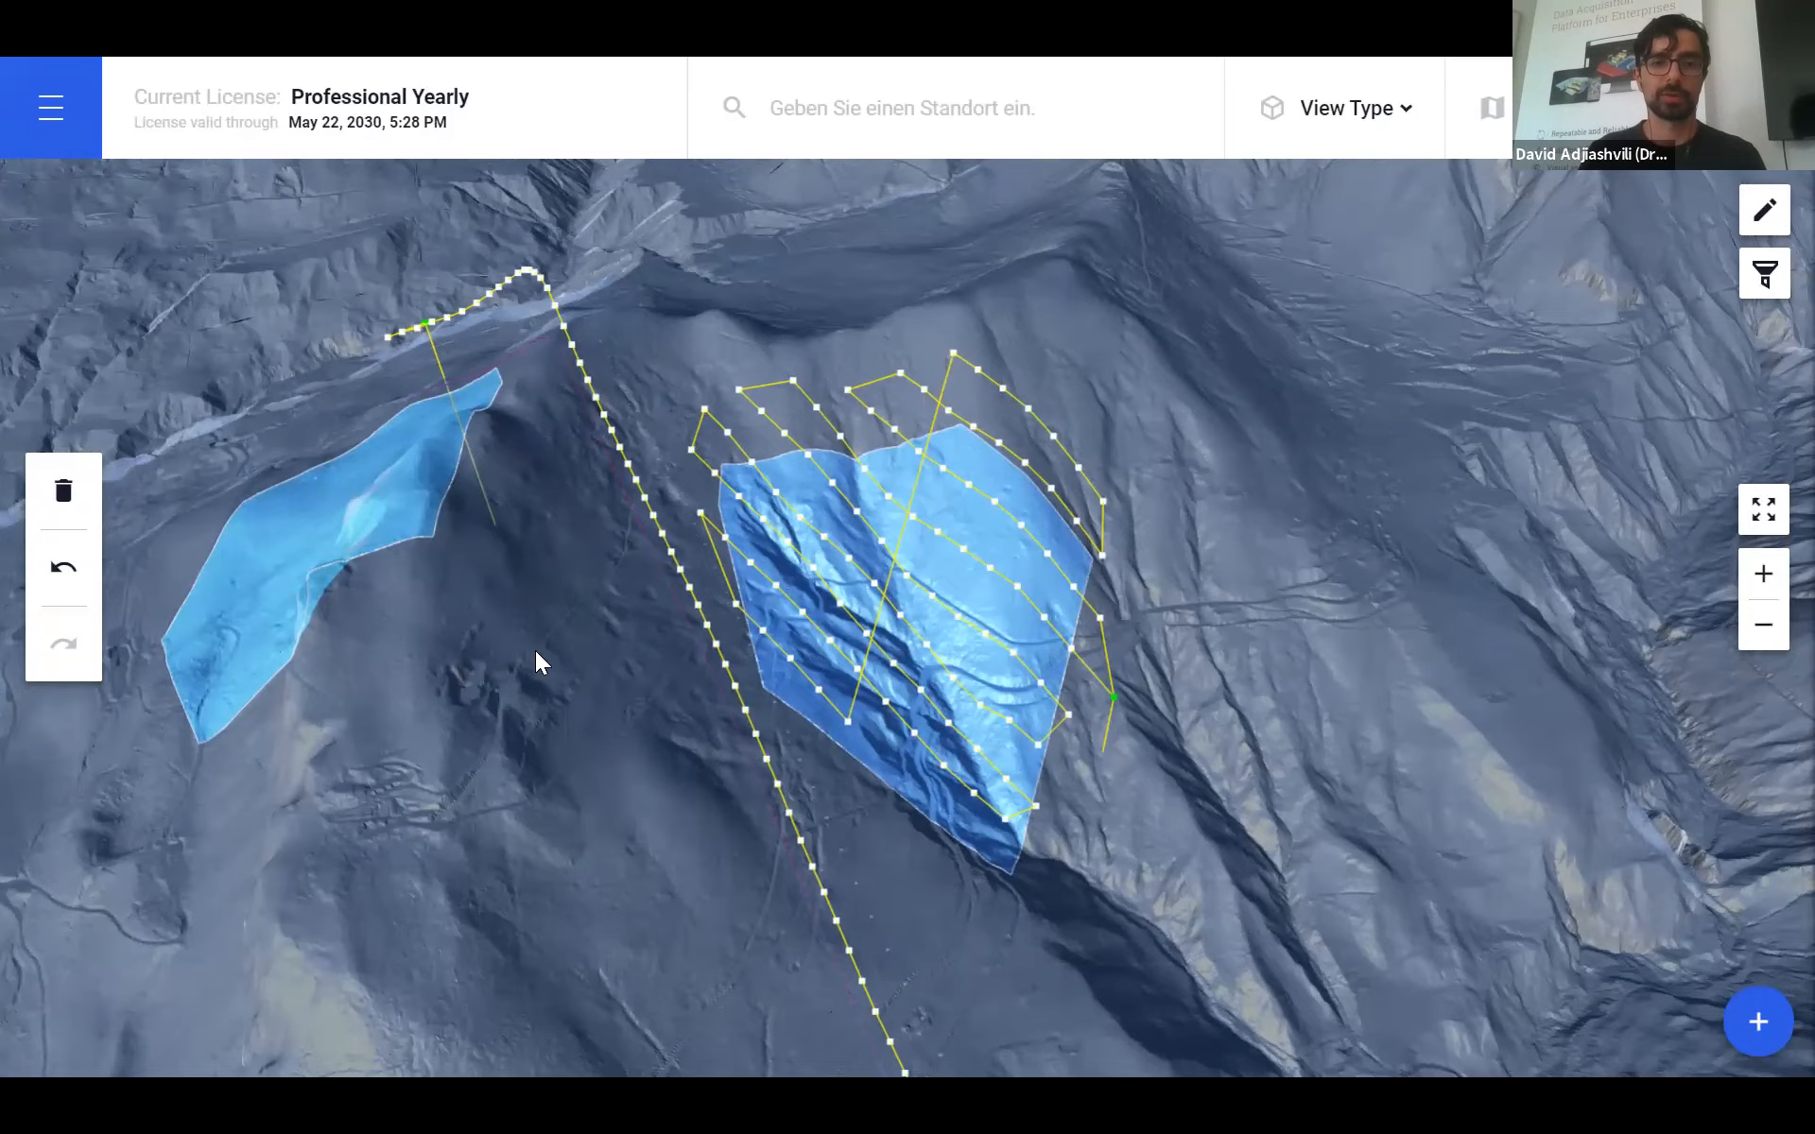
{"action": "scroll", "coordinate": [535, 650], "scroll_direction": "up", "scroll_amount": 3}
{"action": "left_click_drag", "start_coordinate": [662, 643], "coordinate": [874, 664]}
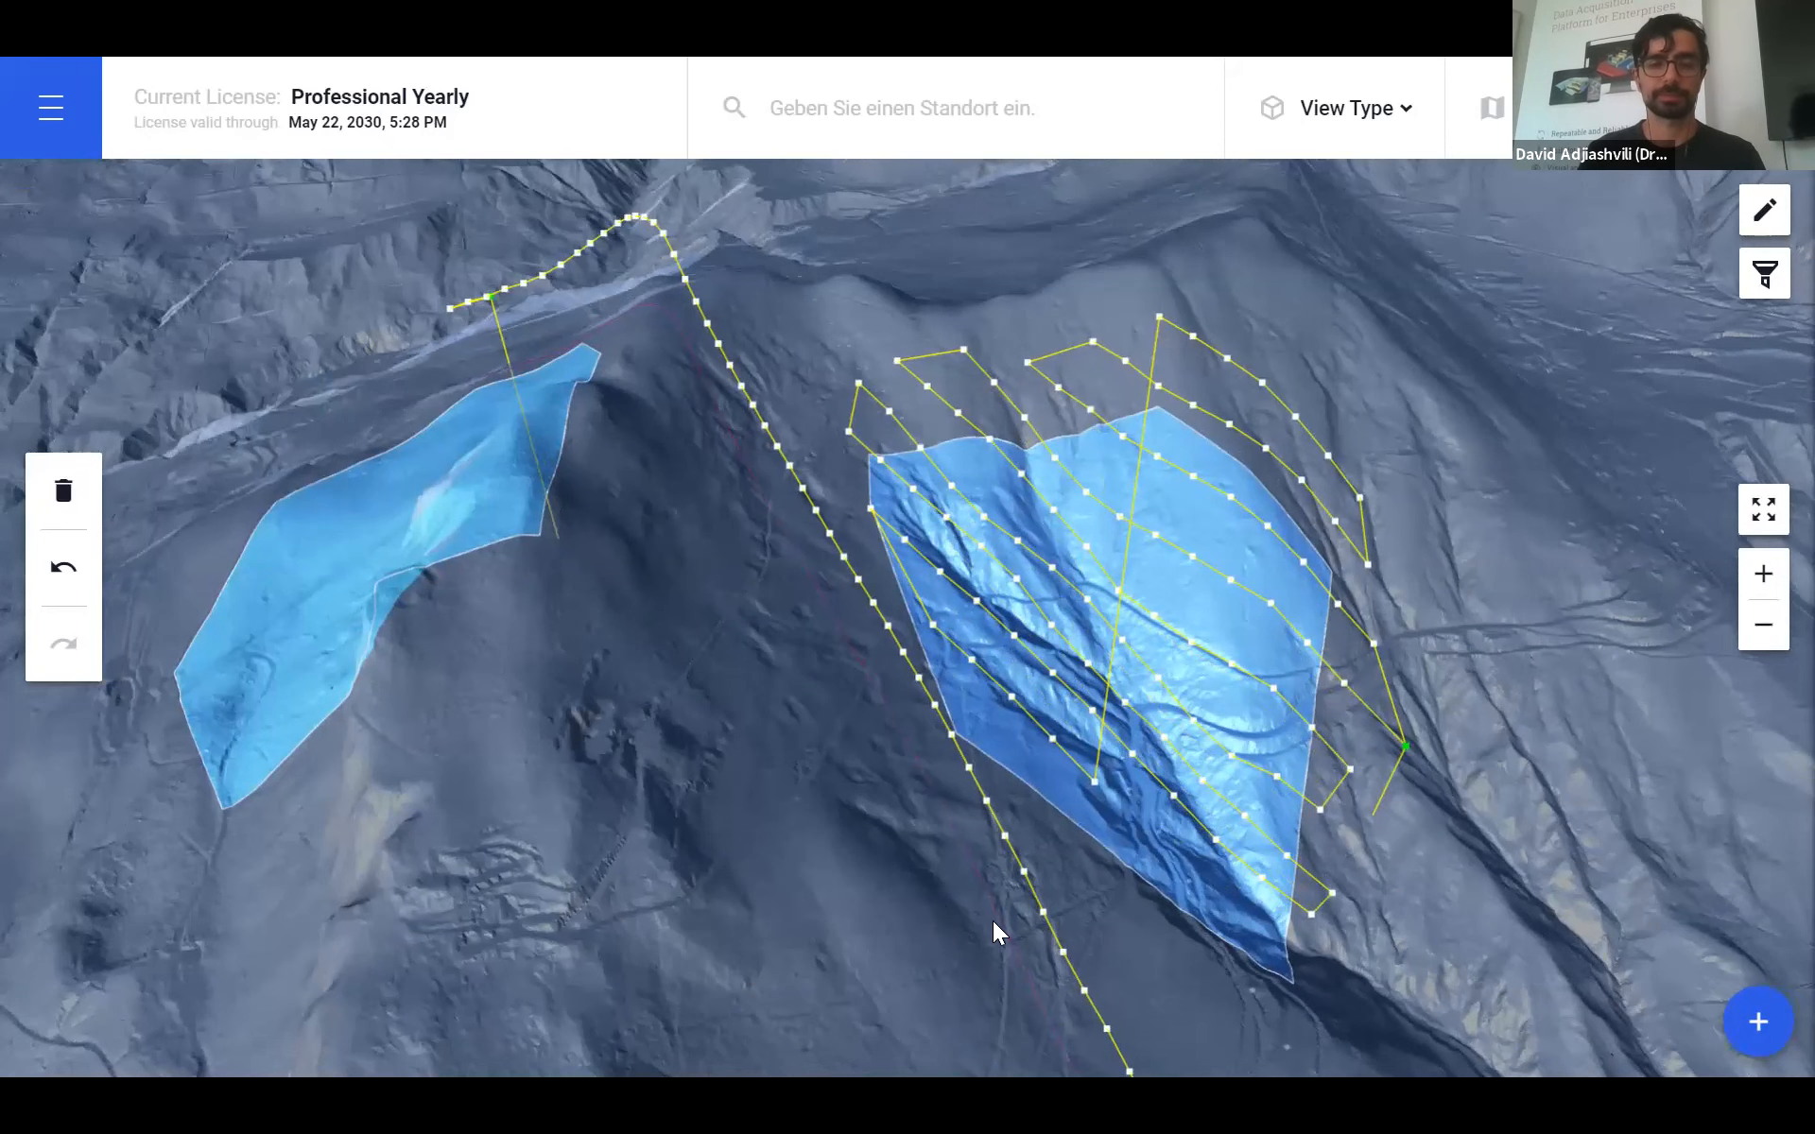
{"action": "scroll", "coordinate": [1002, 913], "scroll_direction": "down", "scroll_amount": 2}
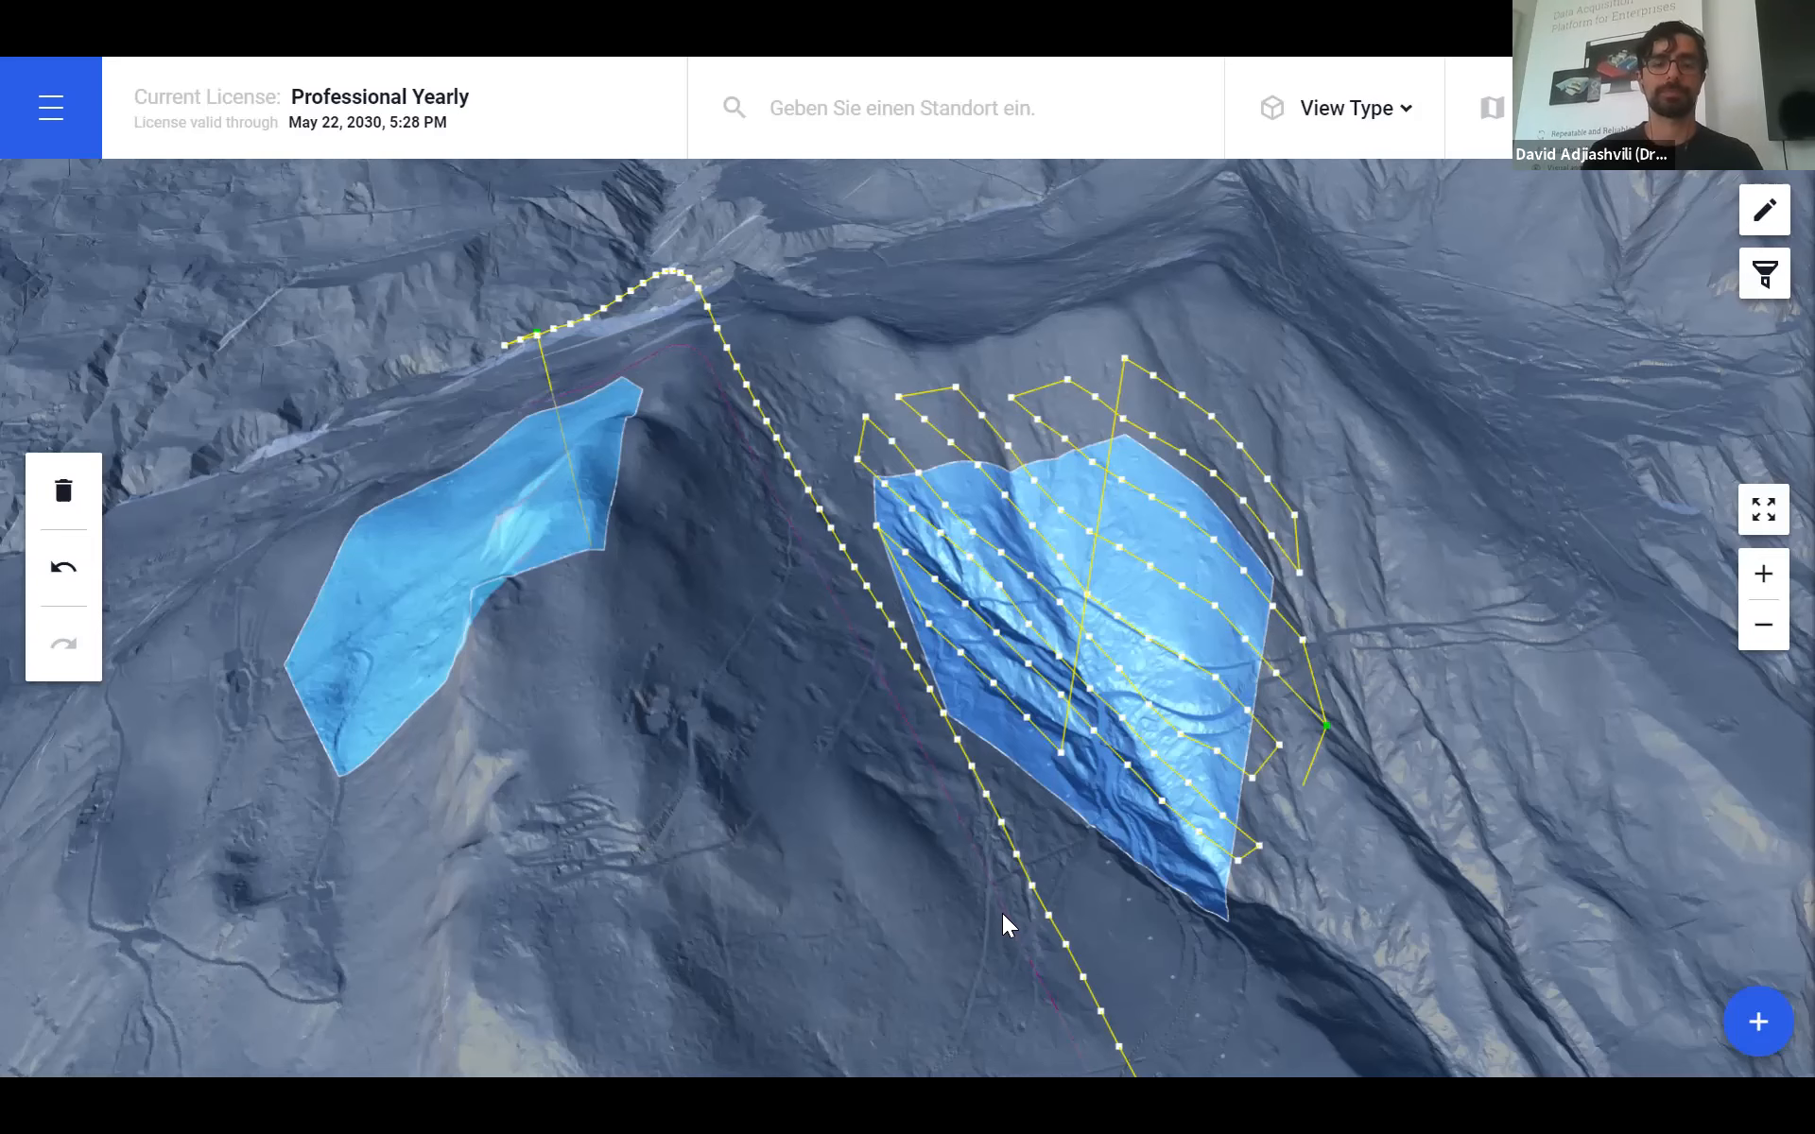
{"action": "scroll", "coordinate": [796, 875], "scroll_direction": "down", "scroll_amount": 3}
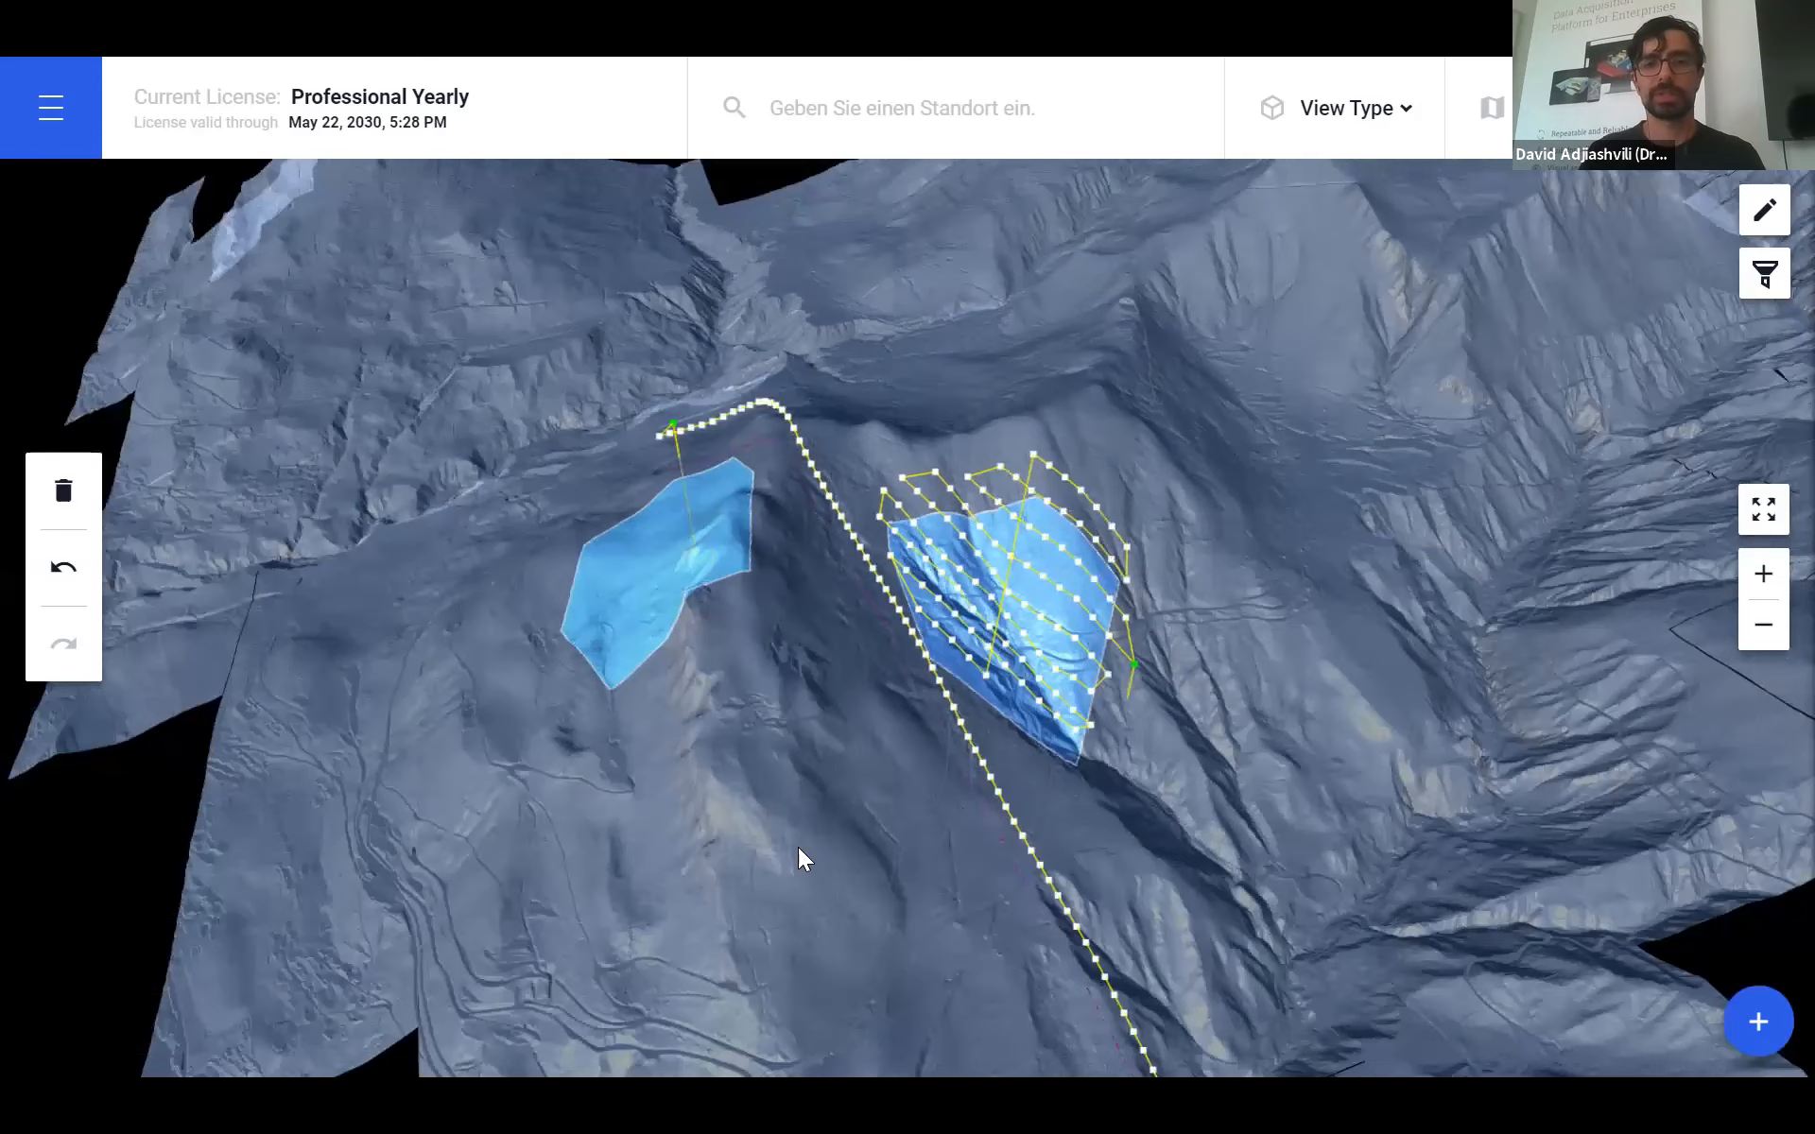
{"action": "left_click_drag", "start_coordinate": [797, 847], "coordinate": [942, 796]}
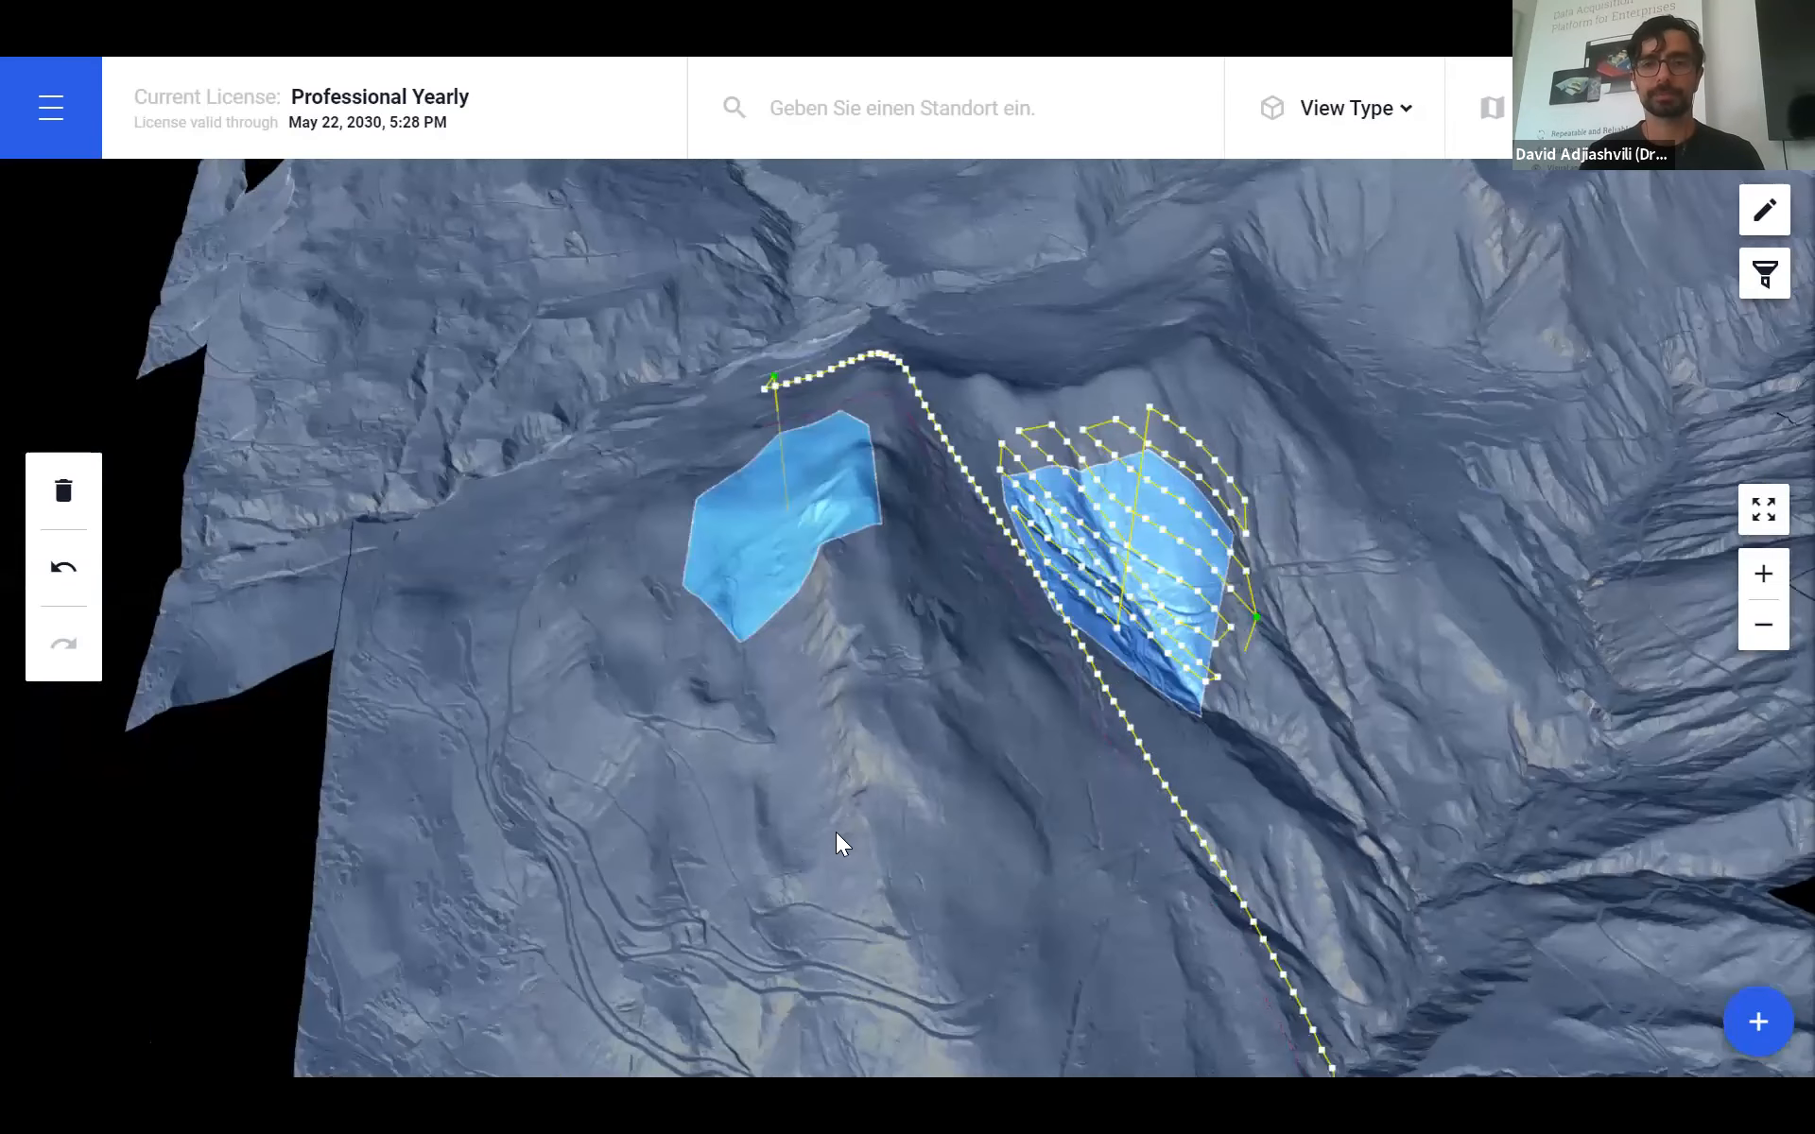
{"action": "left_click_drag", "start_coordinate": [652, 664], "coordinate": [984, 639]}
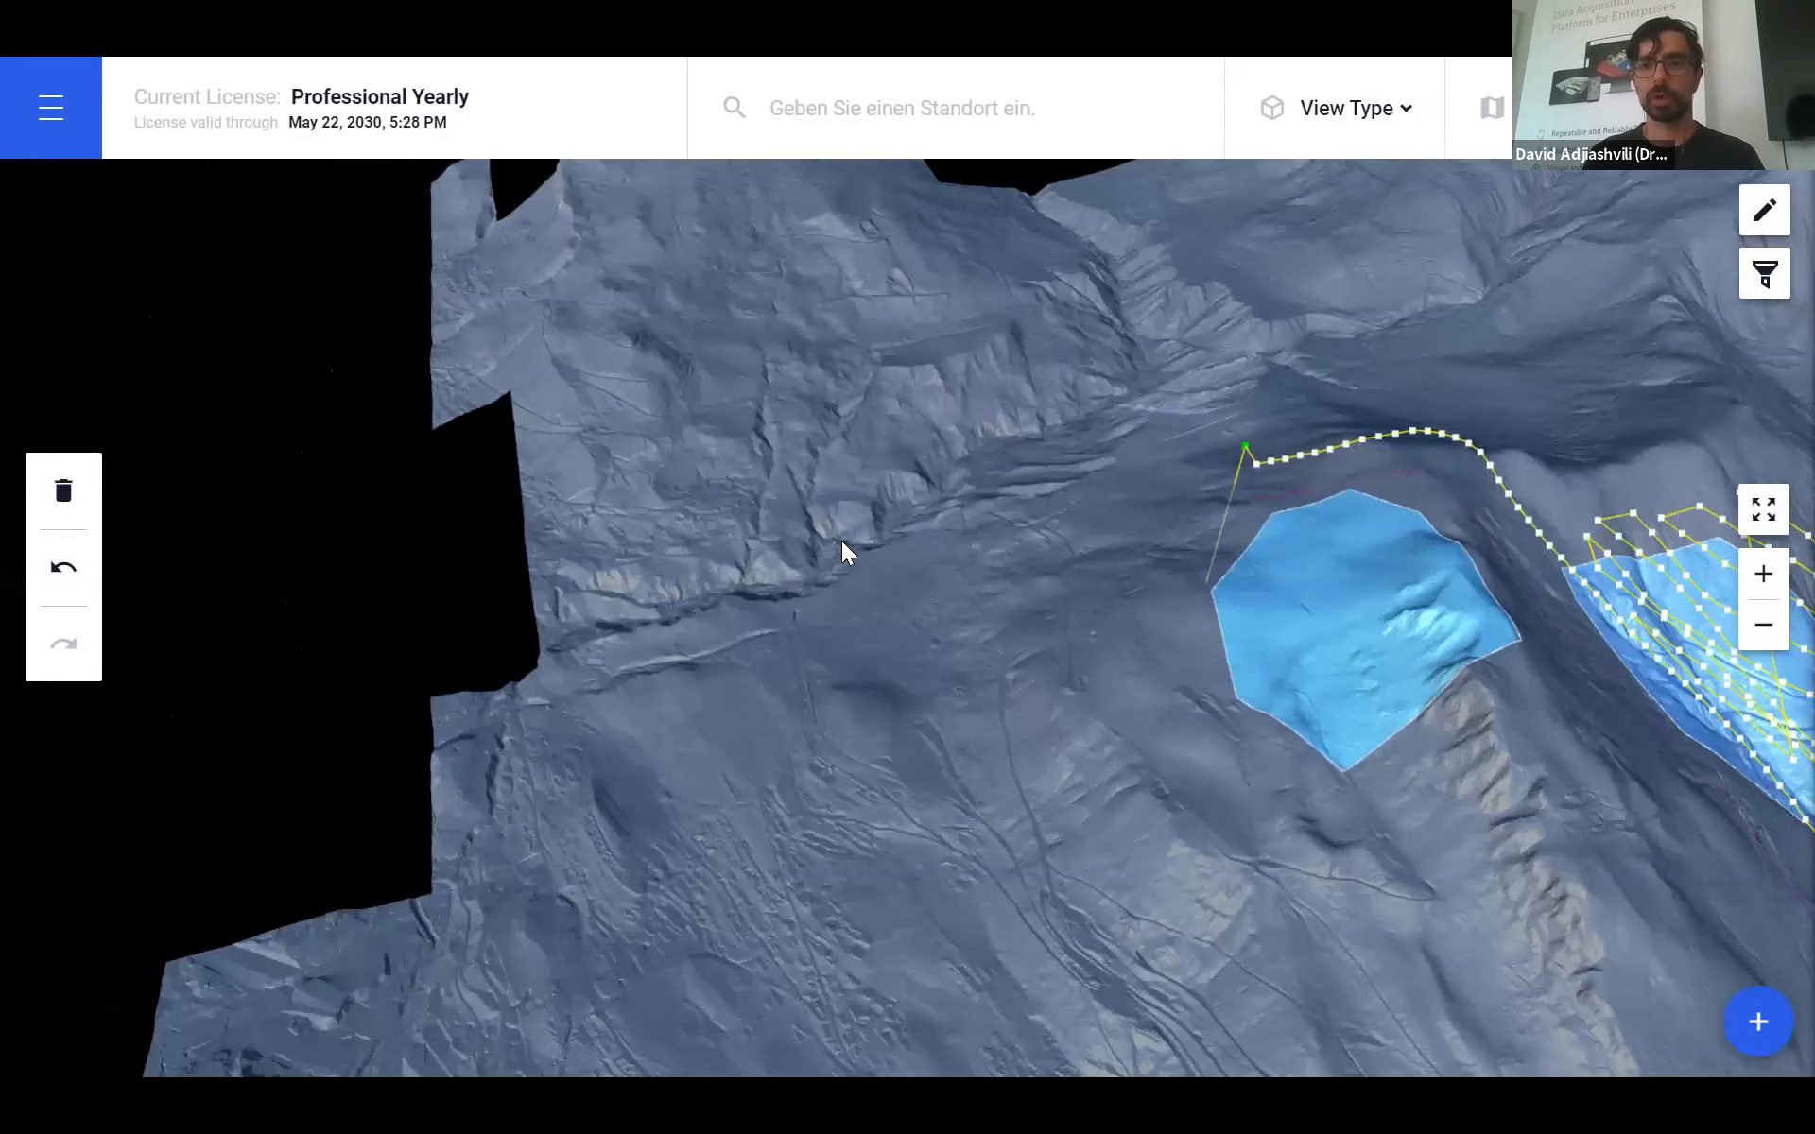
{"action": "left_click_drag", "start_coordinate": [954, 703], "coordinate": [1000, 635]}
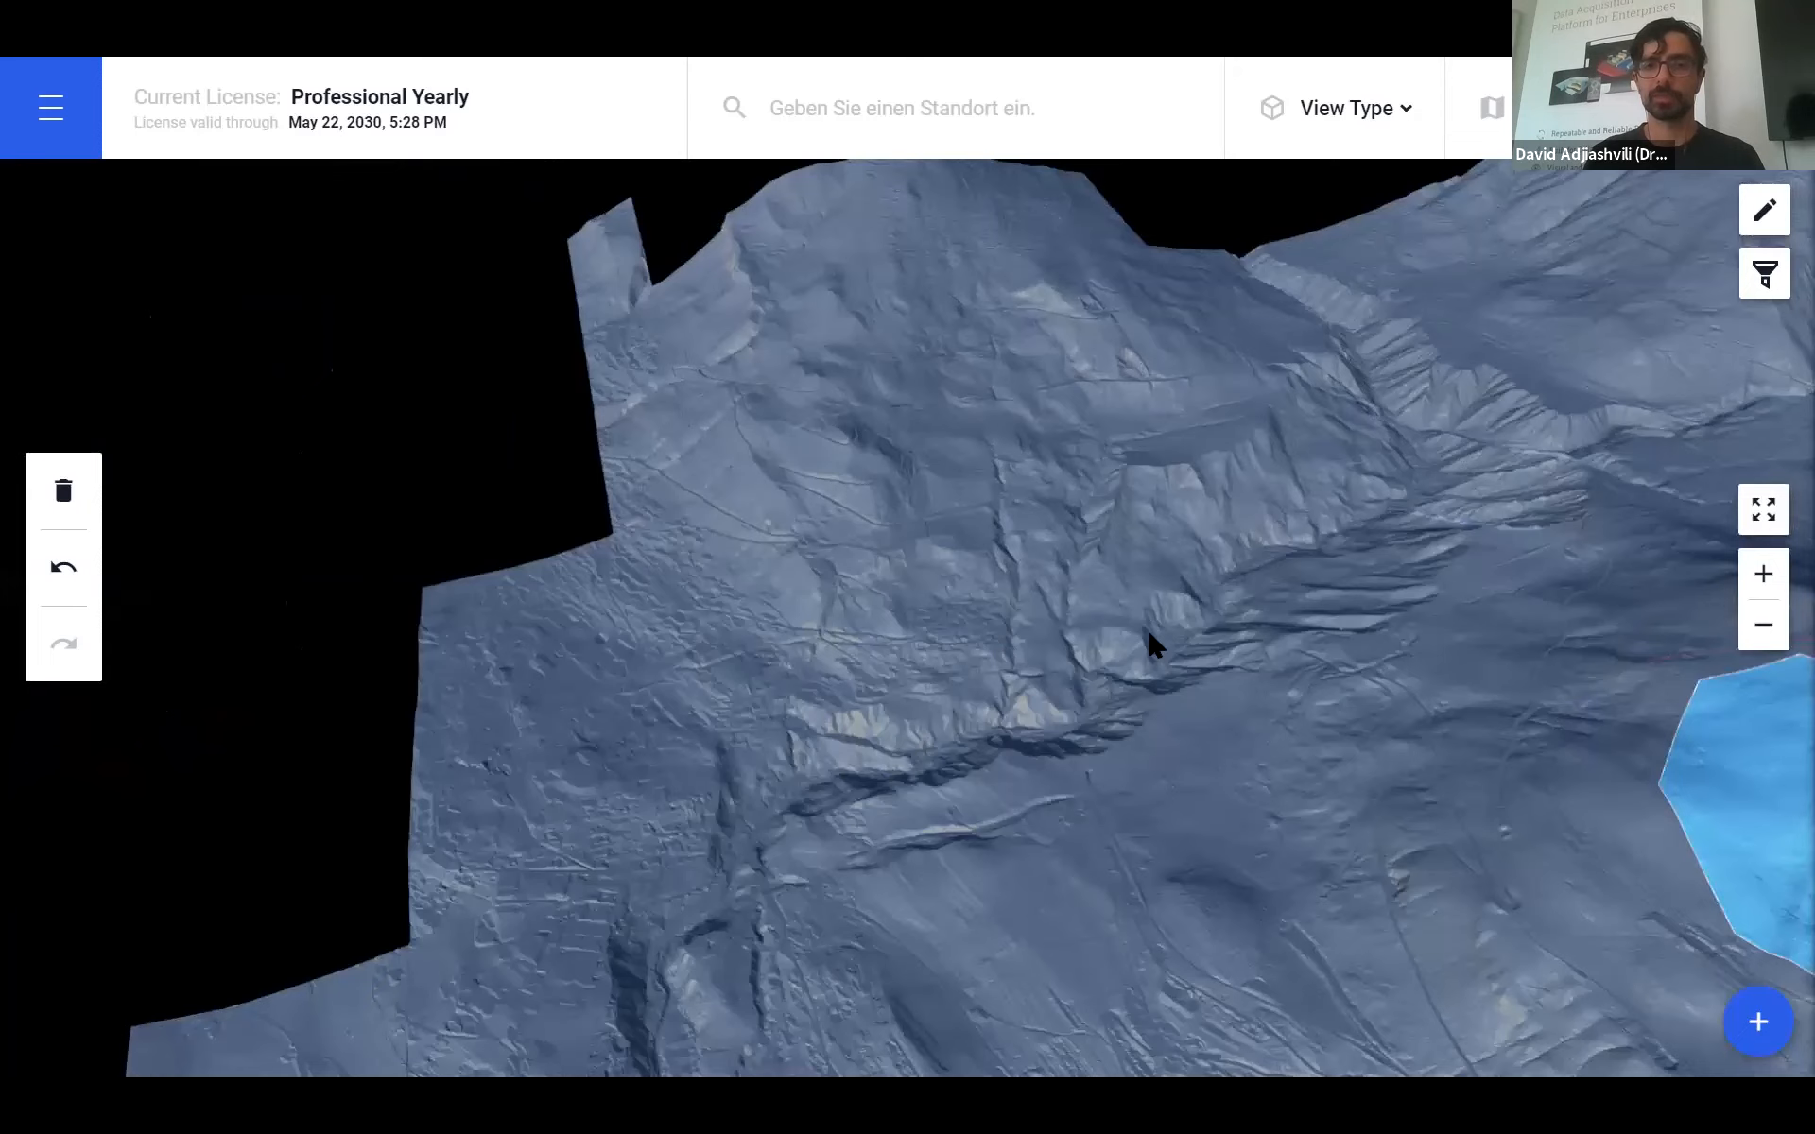
{"action": "left_click_drag", "start_coordinate": [1147, 627], "coordinate": [1220, 490]}
{"action": "left_click_drag", "start_coordinate": [1197, 666], "coordinate": [1183, 818]}
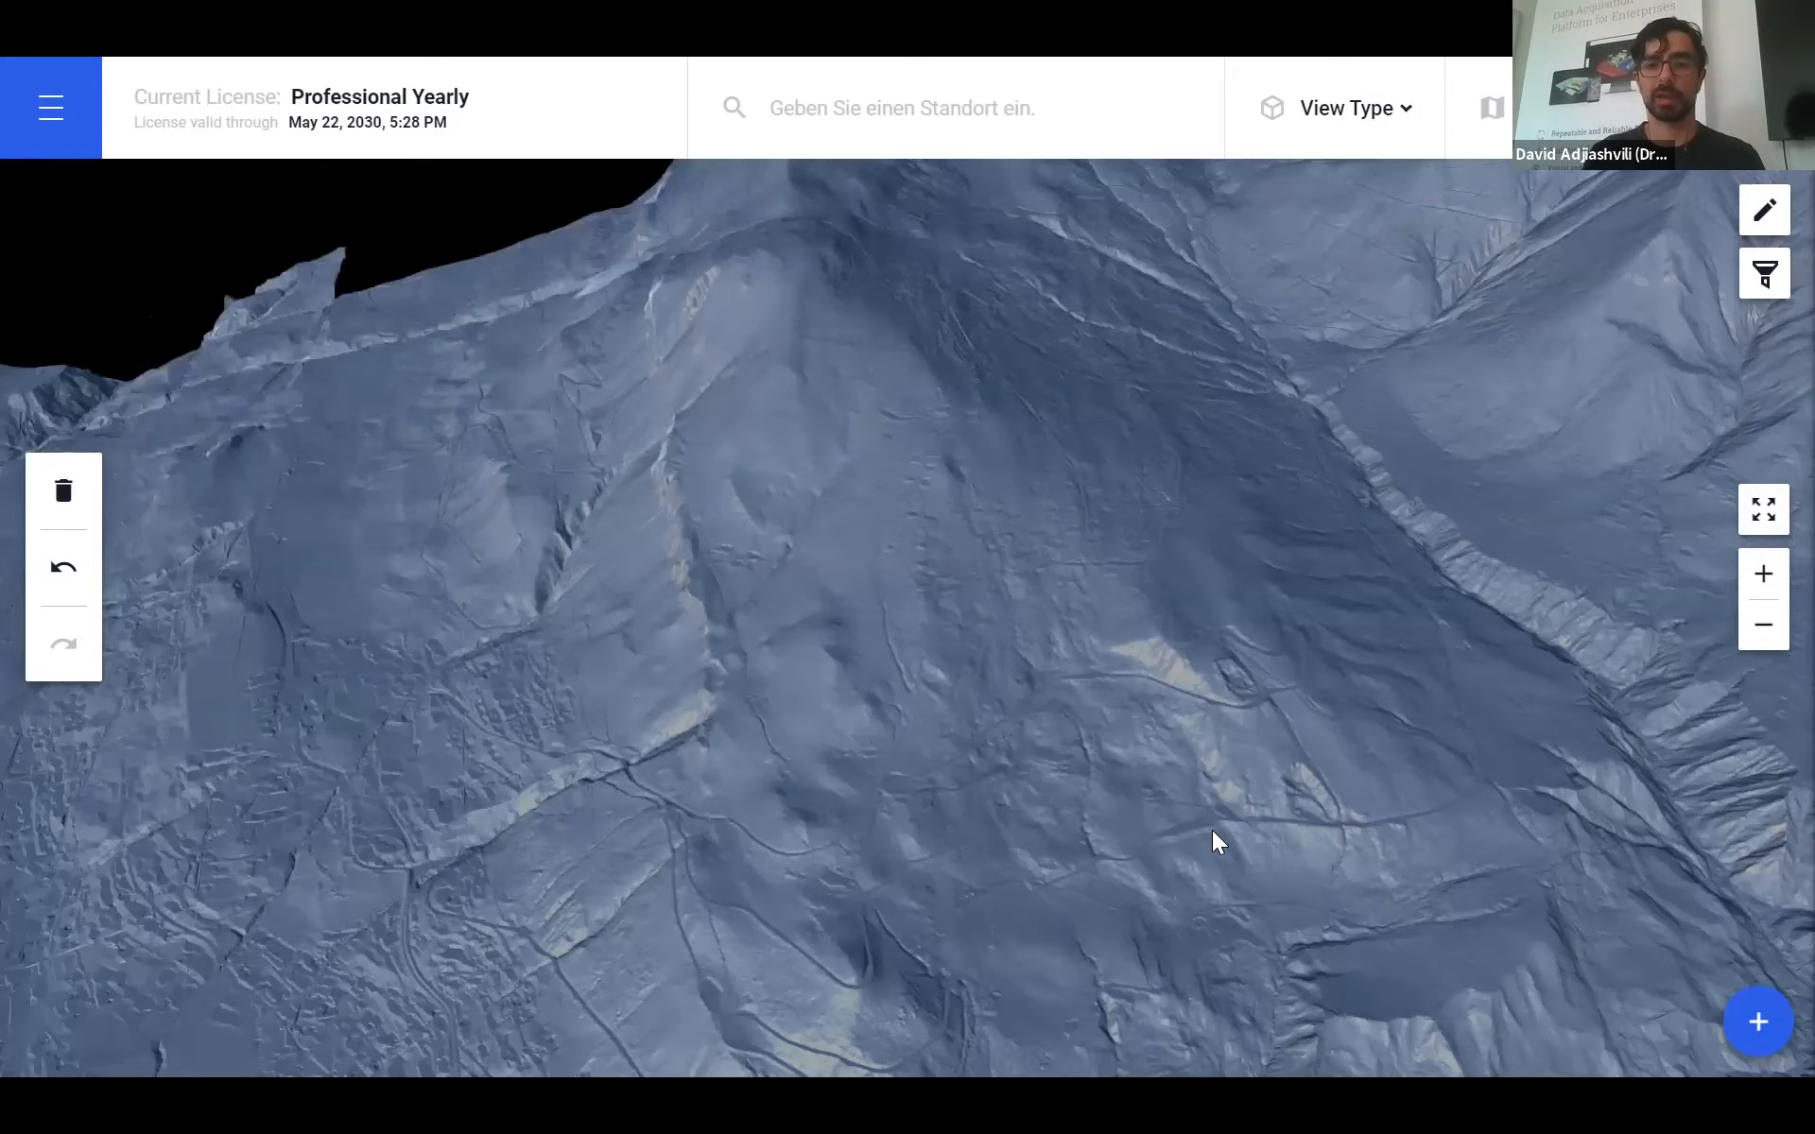
{"action": "left_click_drag", "start_coordinate": [1138, 684], "coordinate": [1019, 524]}
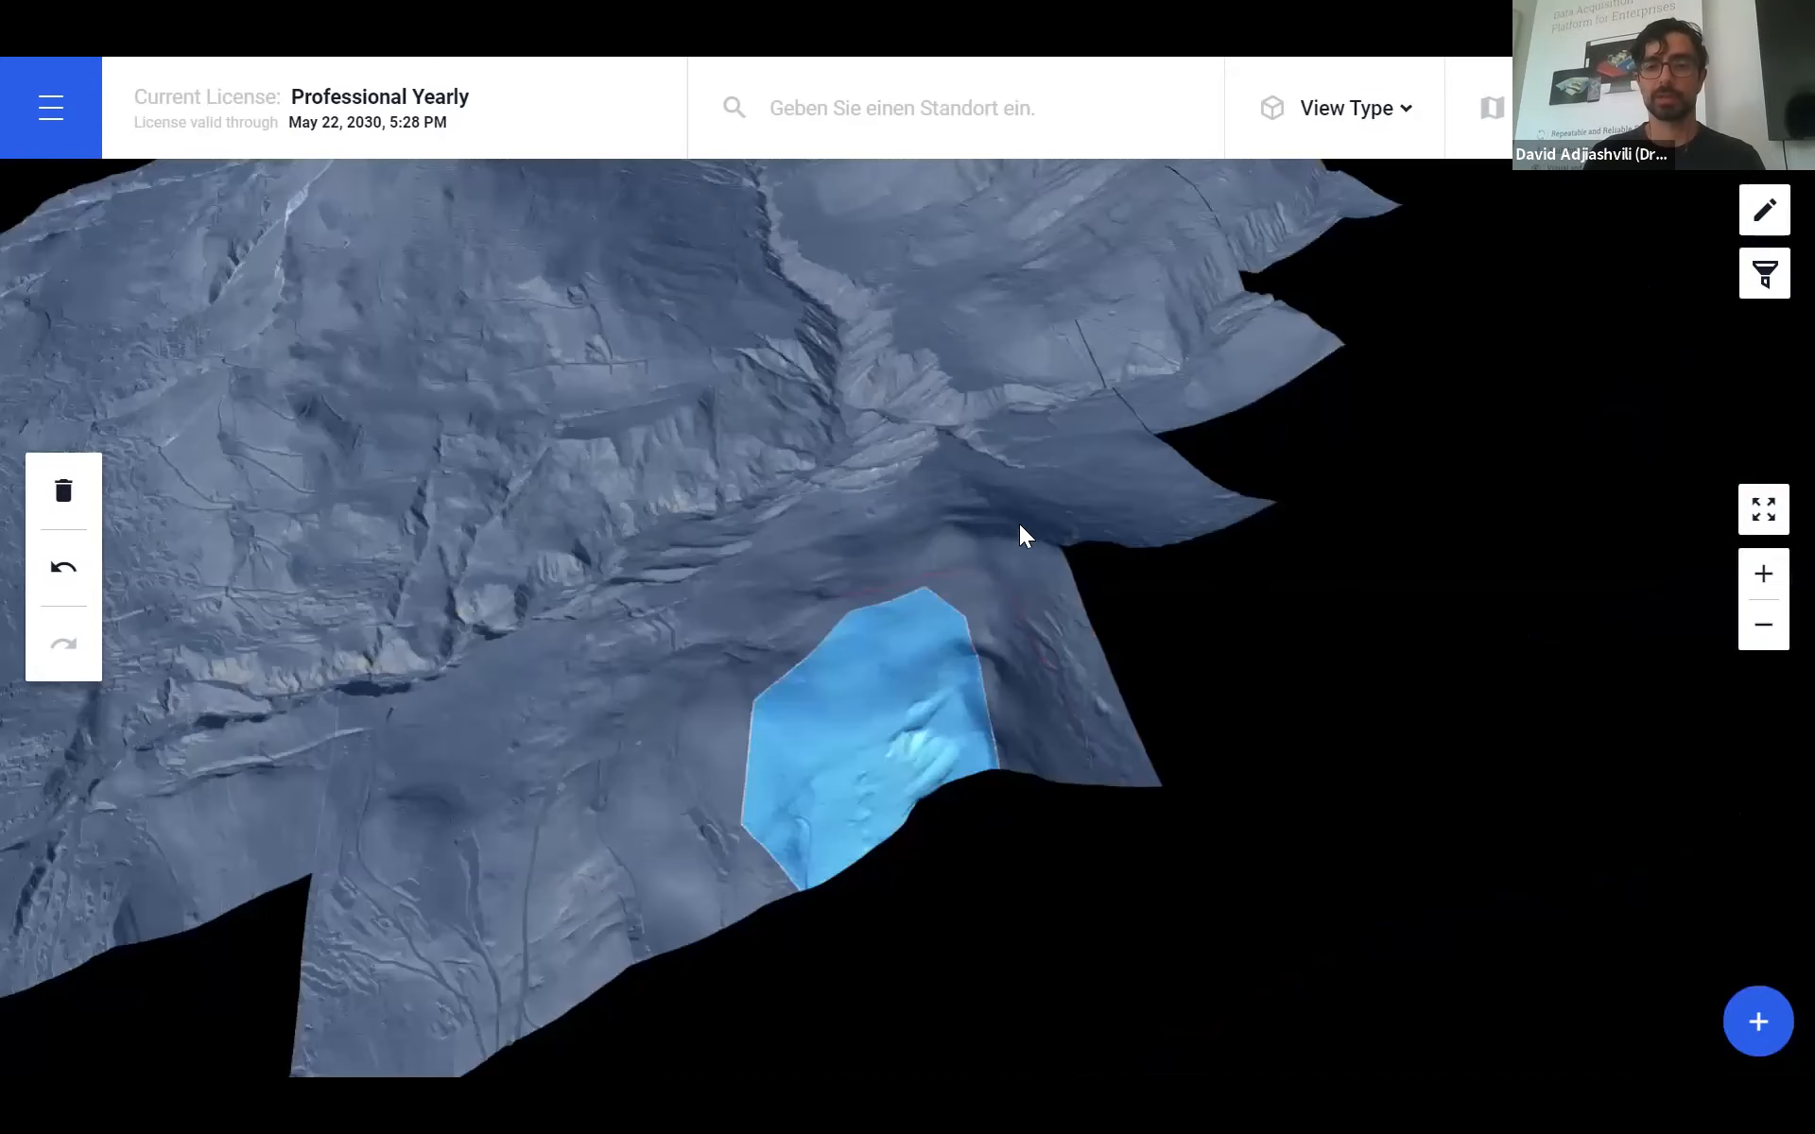
{"action": "left_click_drag", "start_coordinate": [1090, 667], "coordinate": [1070, 623]}
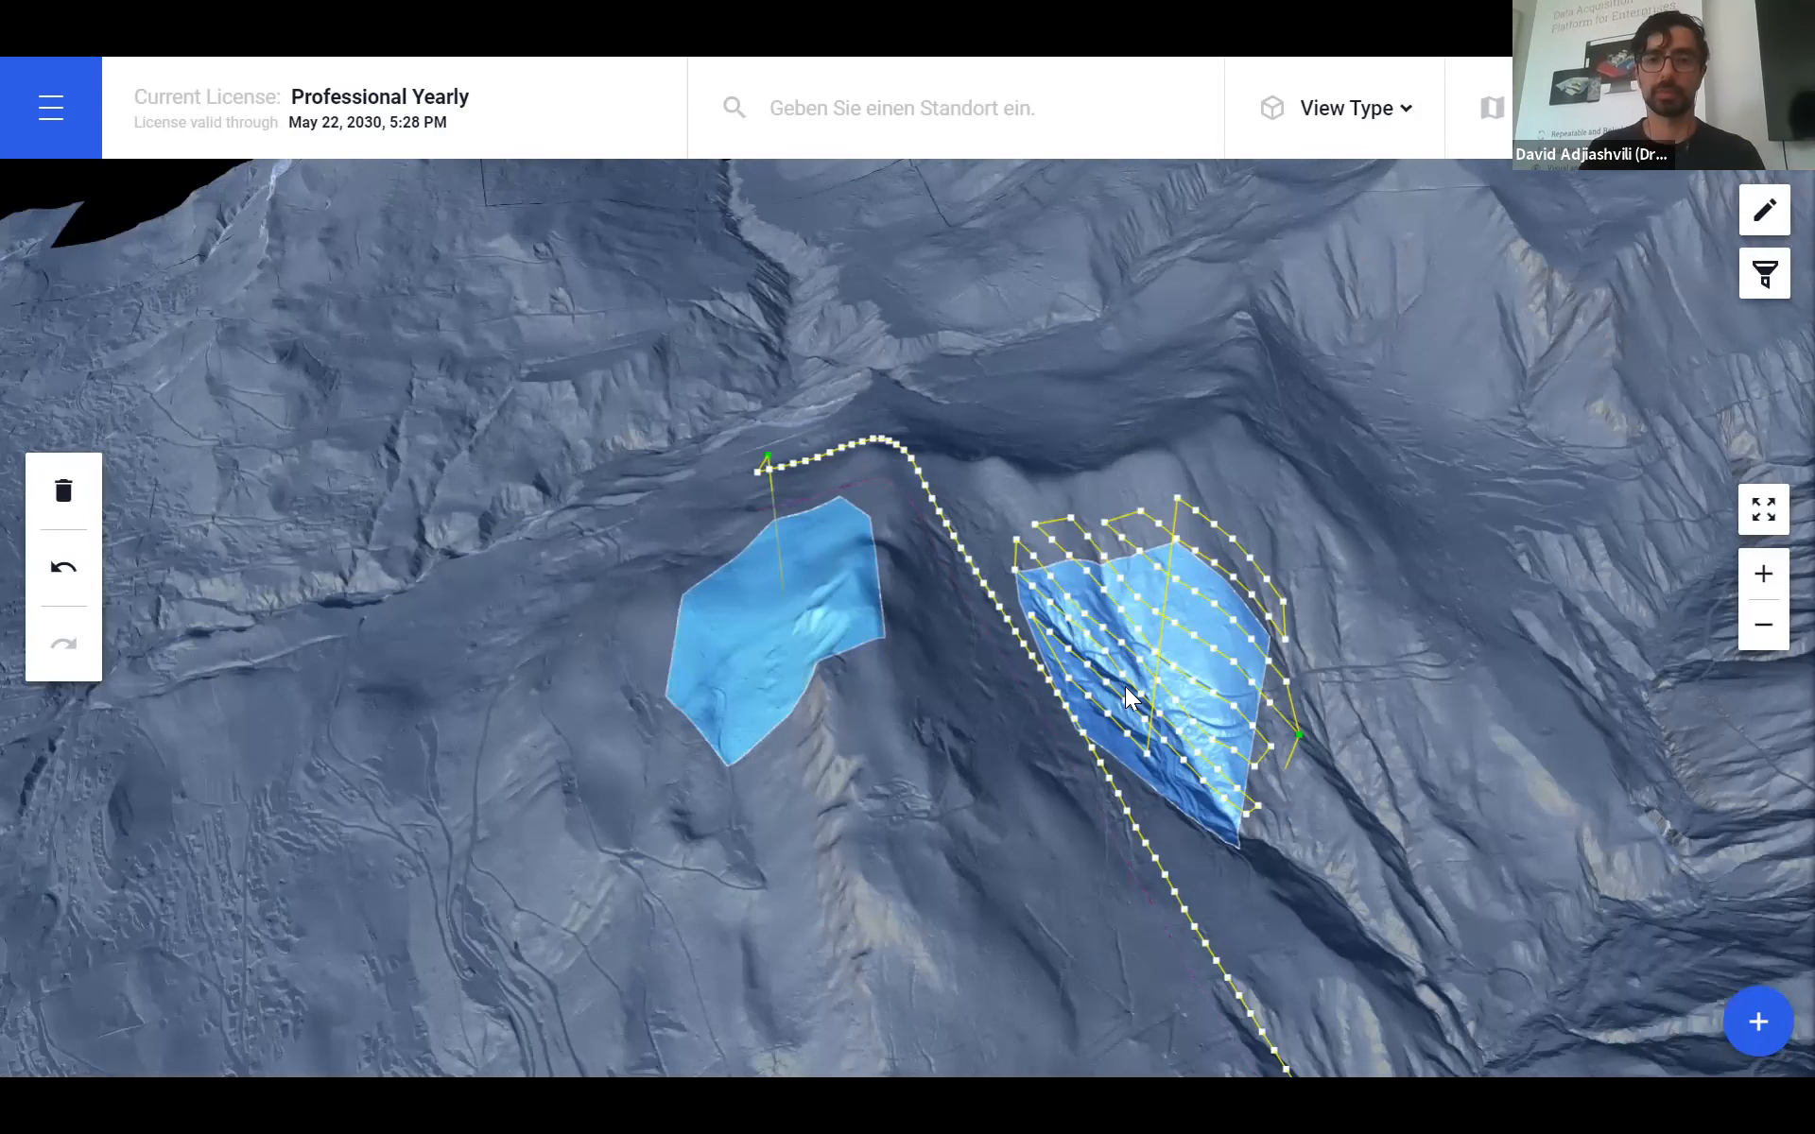
{"action": "left_click_drag", "start_coordinate": [979, 768], "coordinate": [926, 705]}
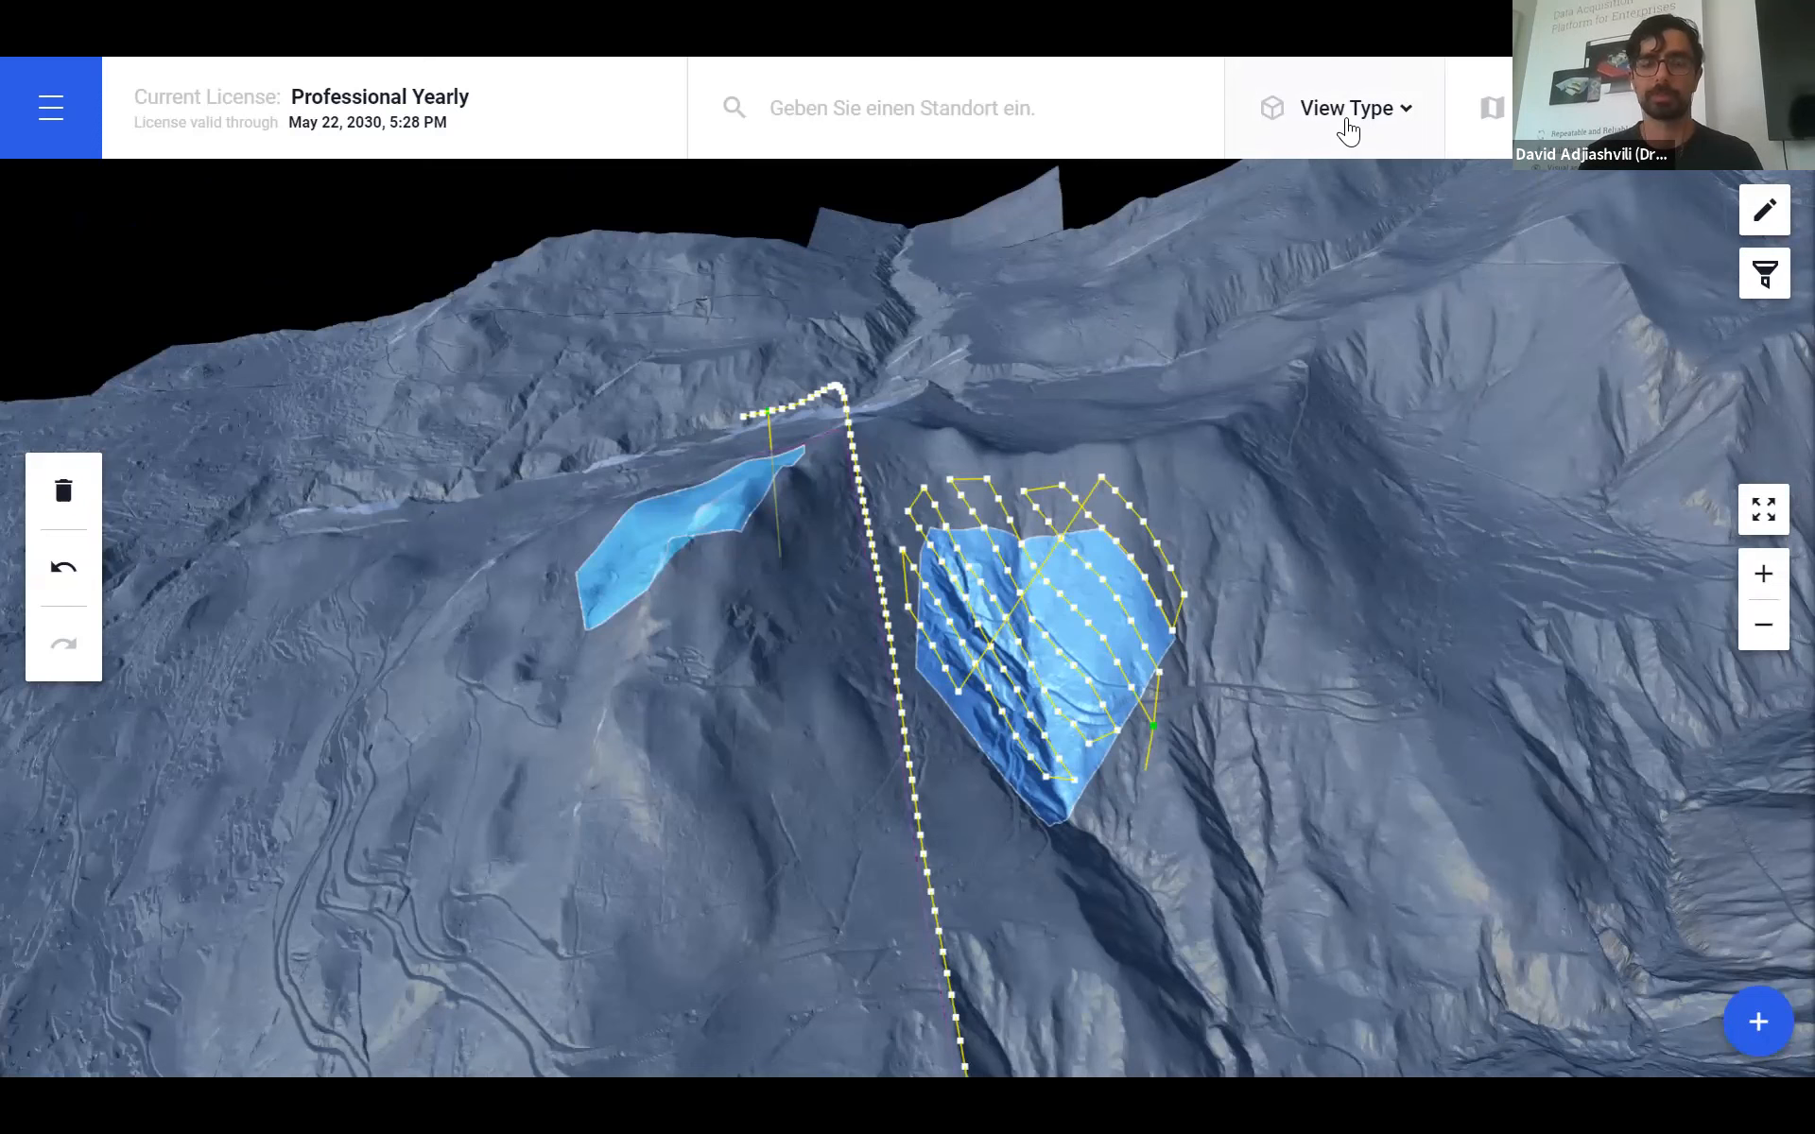
- Turn 3D DEM off and frame both survey areas on the flat satellite map
{"action": "left_click", "coordinate": [1347, 130]}
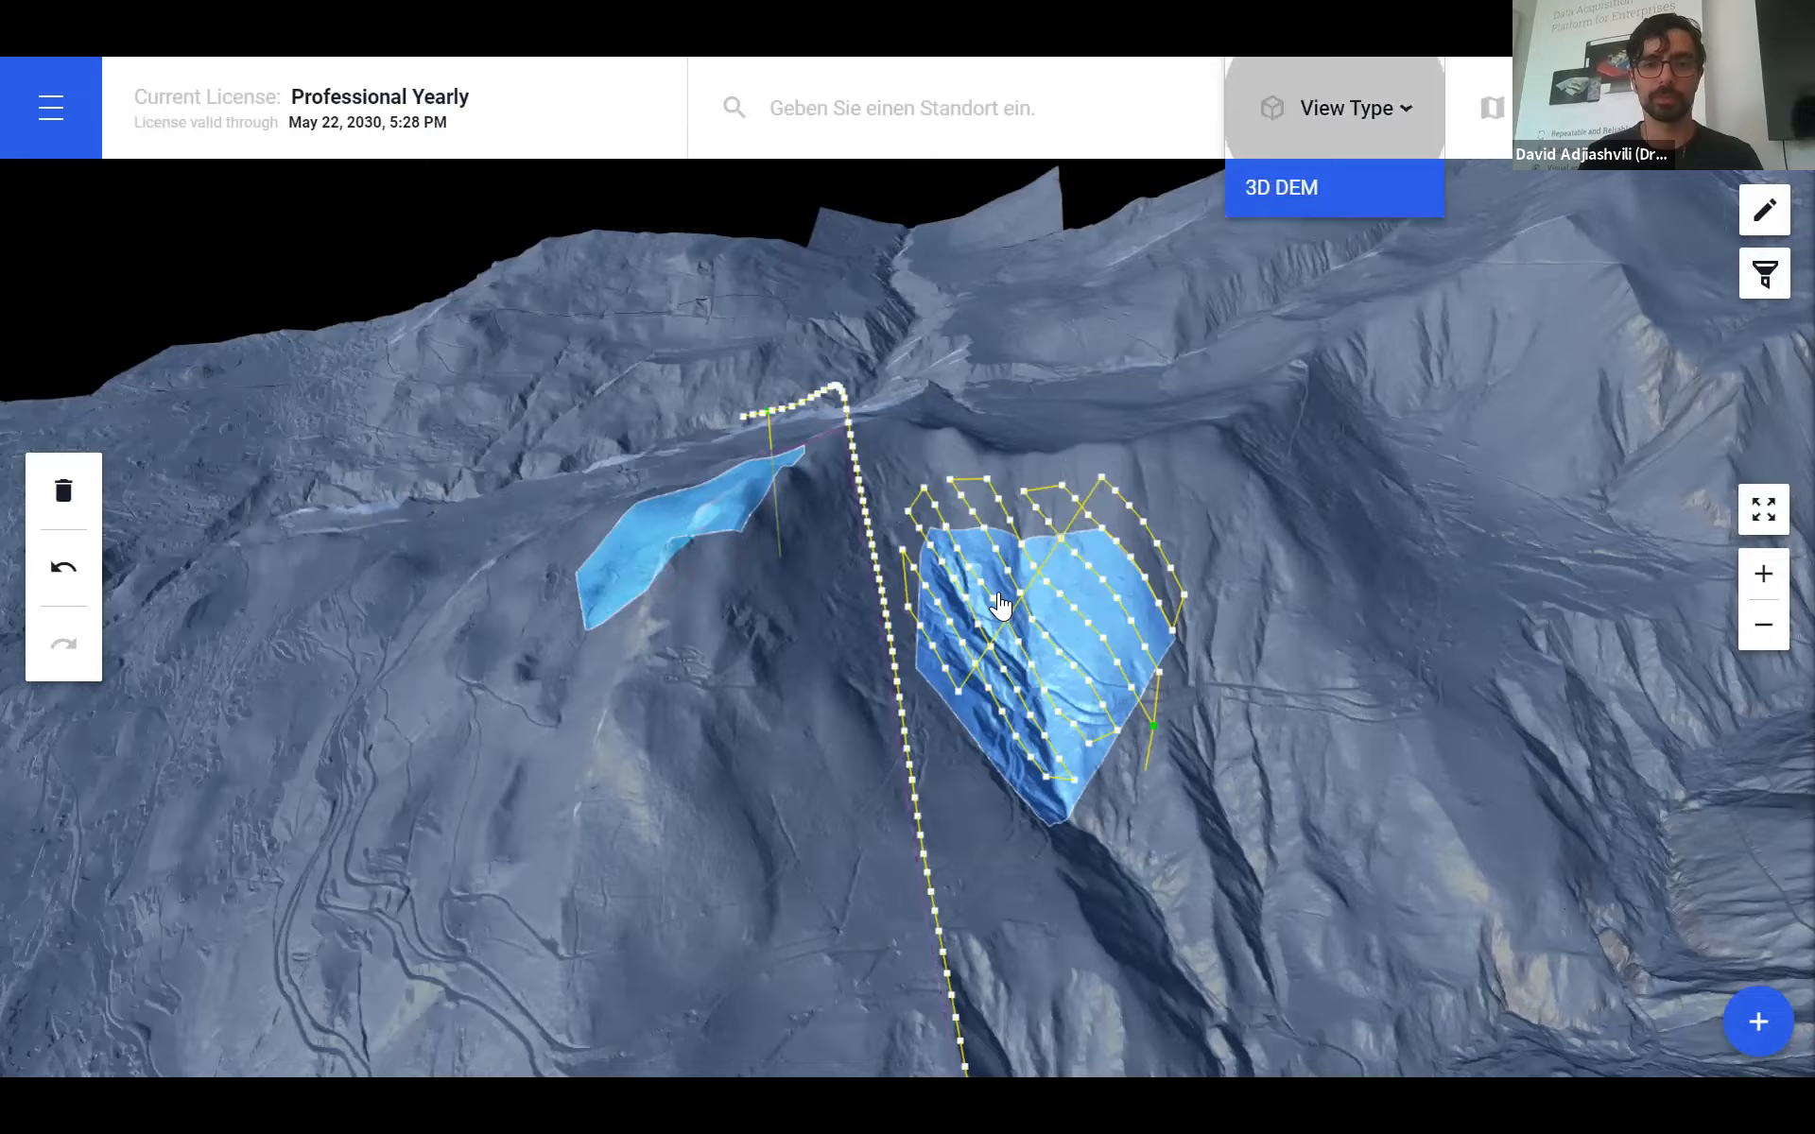
{"action": "scroll", "coordinate": [992, 632], "scroll_direction": "down", "scroll_amount": 1}
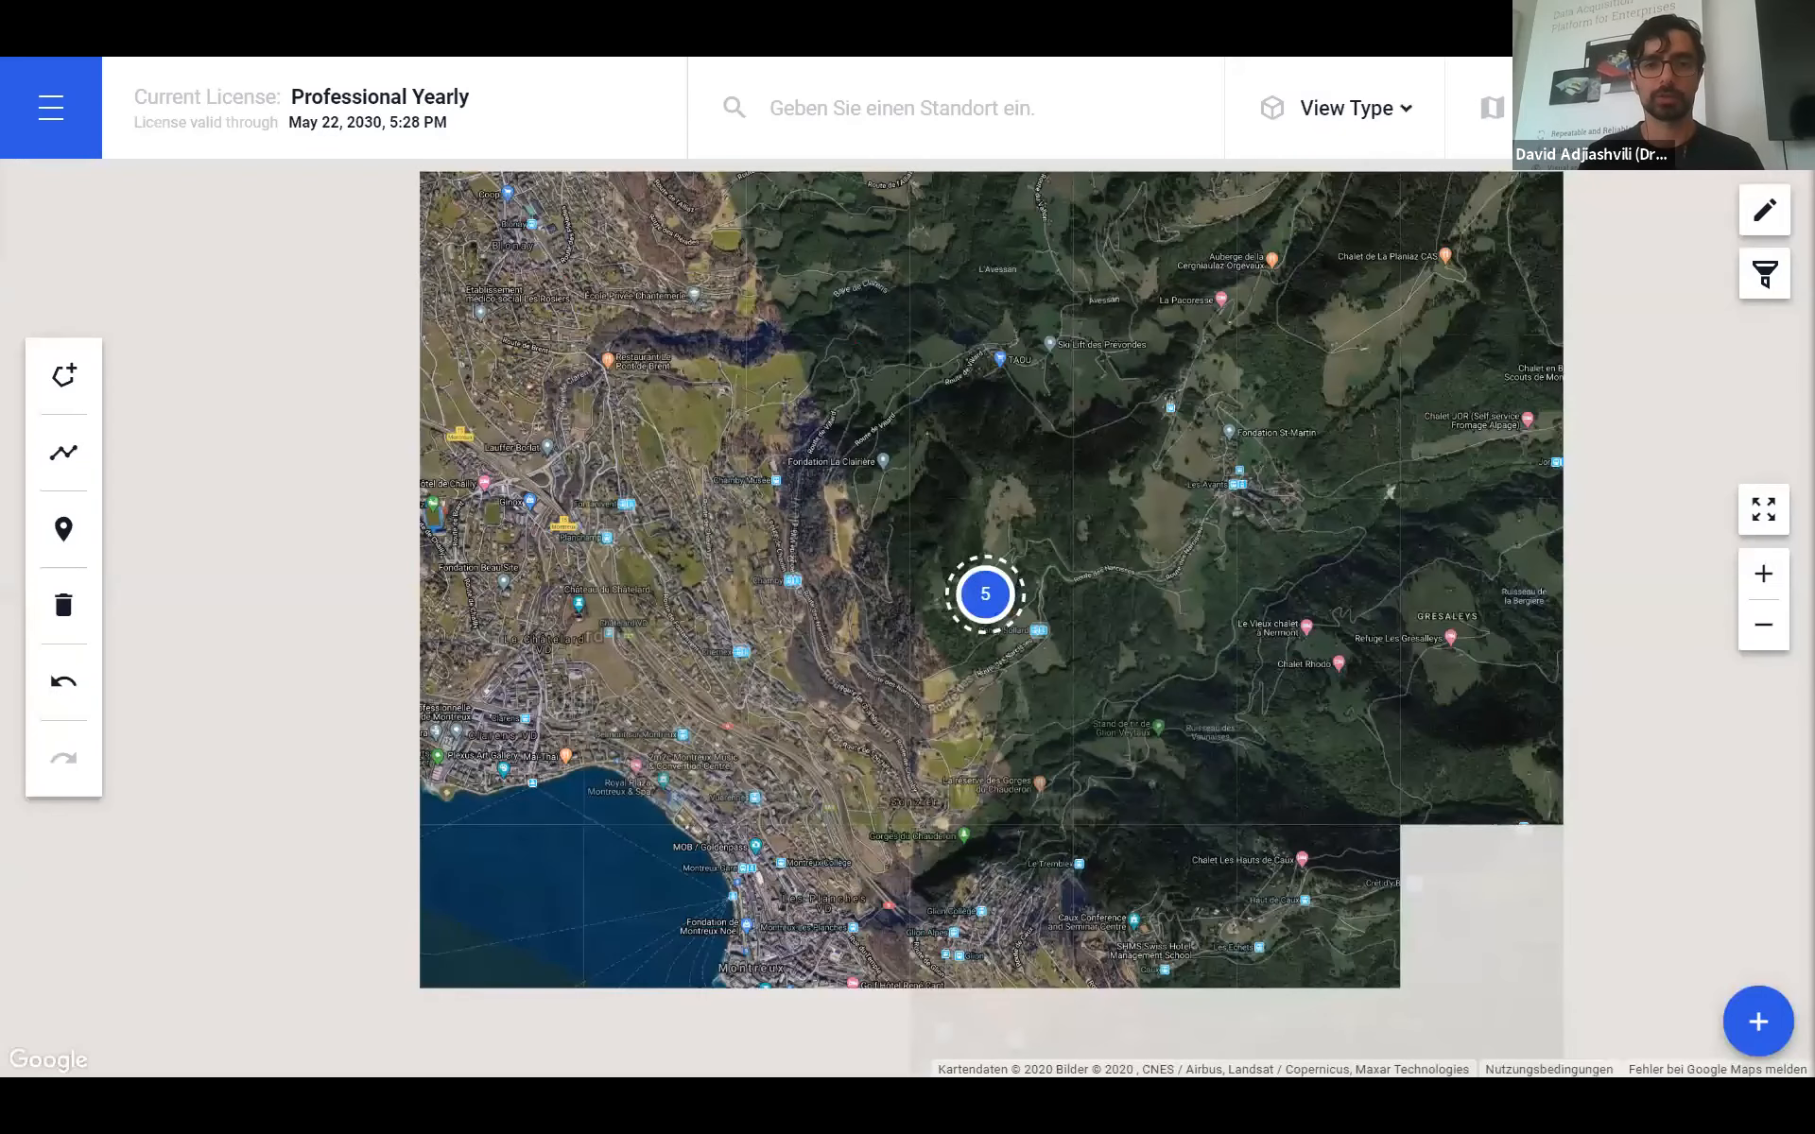
{"action": "scroll", "coordinate": [997, 634], "scroll_direction": "up", "scroll_amount": 1}
{"action": "scroll", "coordinate": [1026, 650], "scroll_direction": "up", "scroll_amount": 1}
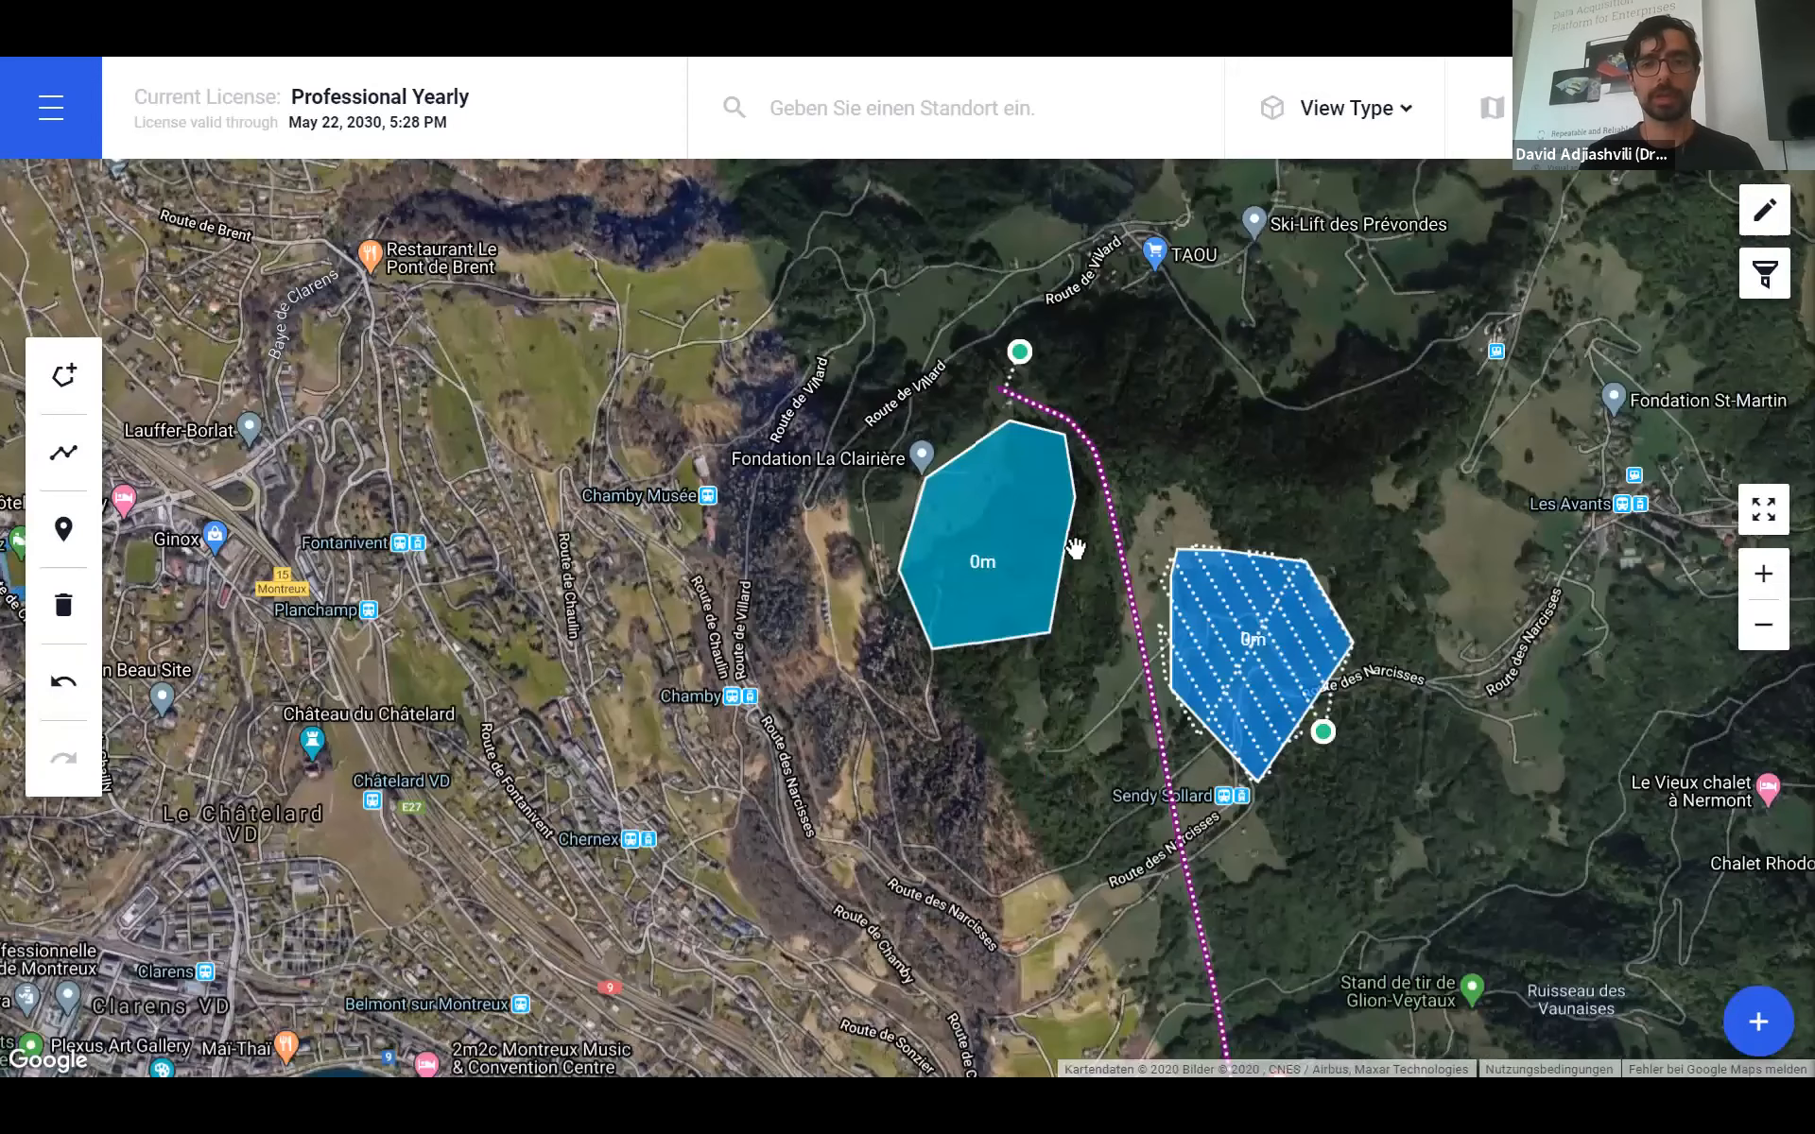
{"action": "scroll", "coordinate": [1075, 548], "scroll_direction": "up", "scroll_amount": 1}
{"action": "left_click_drag", "start_coordinate": [1076, 552], "coordinate": [1210, 818]}
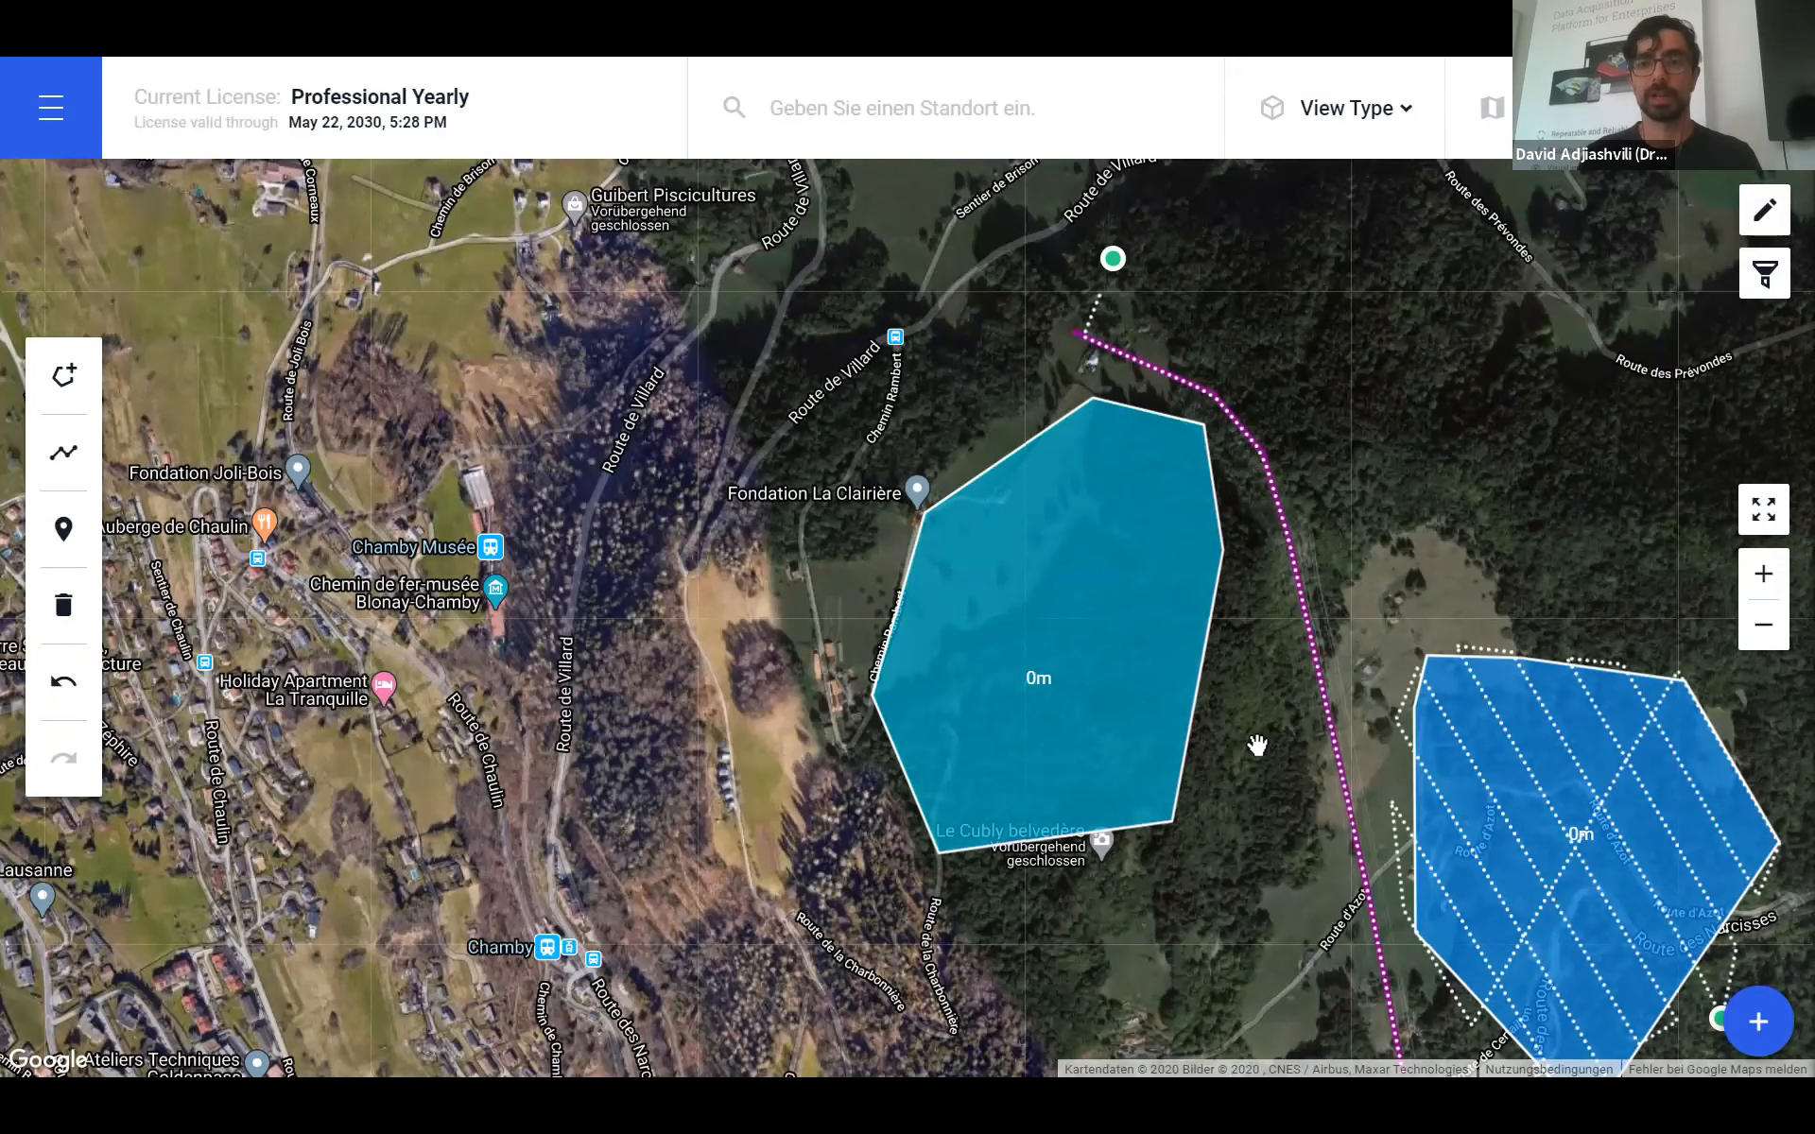
{"action": "left_click_drag", "start_coordinate": [1221, 909], "coordinate": [1153, 881]}
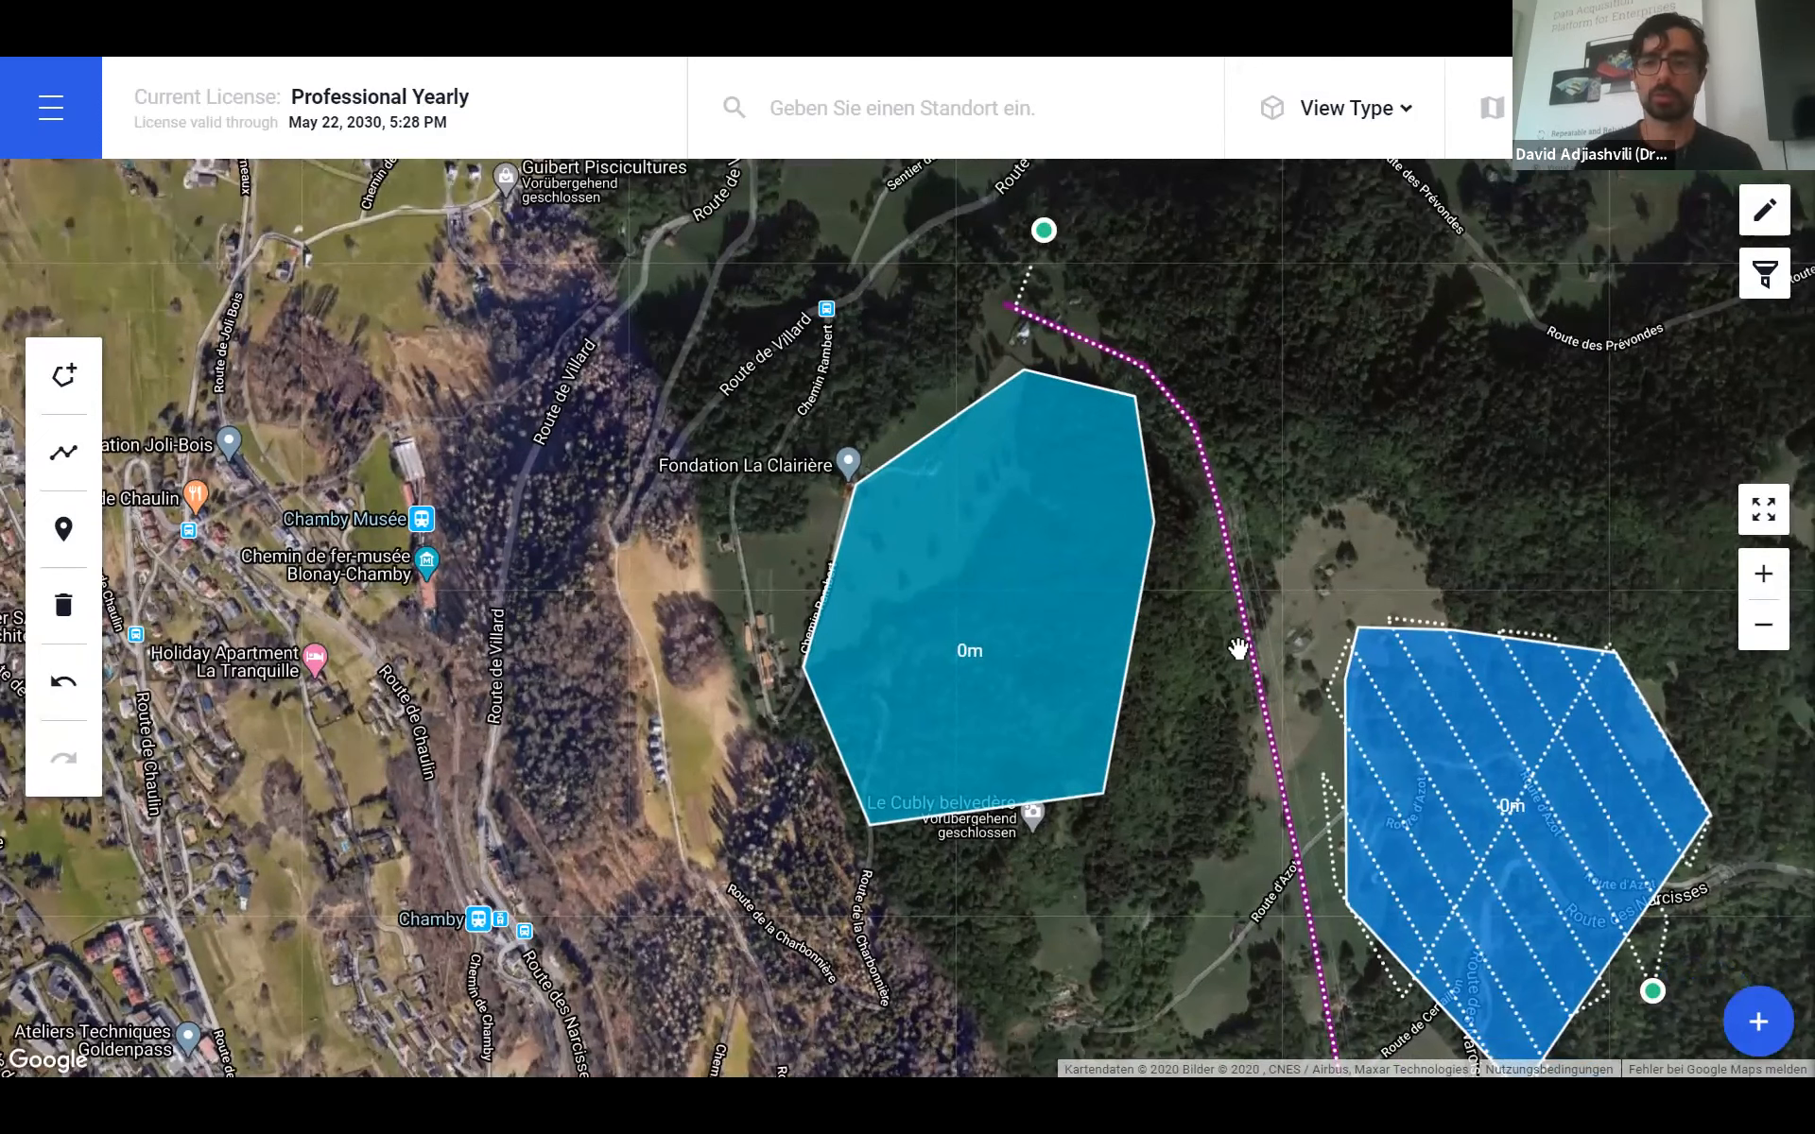
- Open the Plan Catalog and show its TERRAIN plan types
{"action": "left_click", "coordinate": [1758, 1021]}
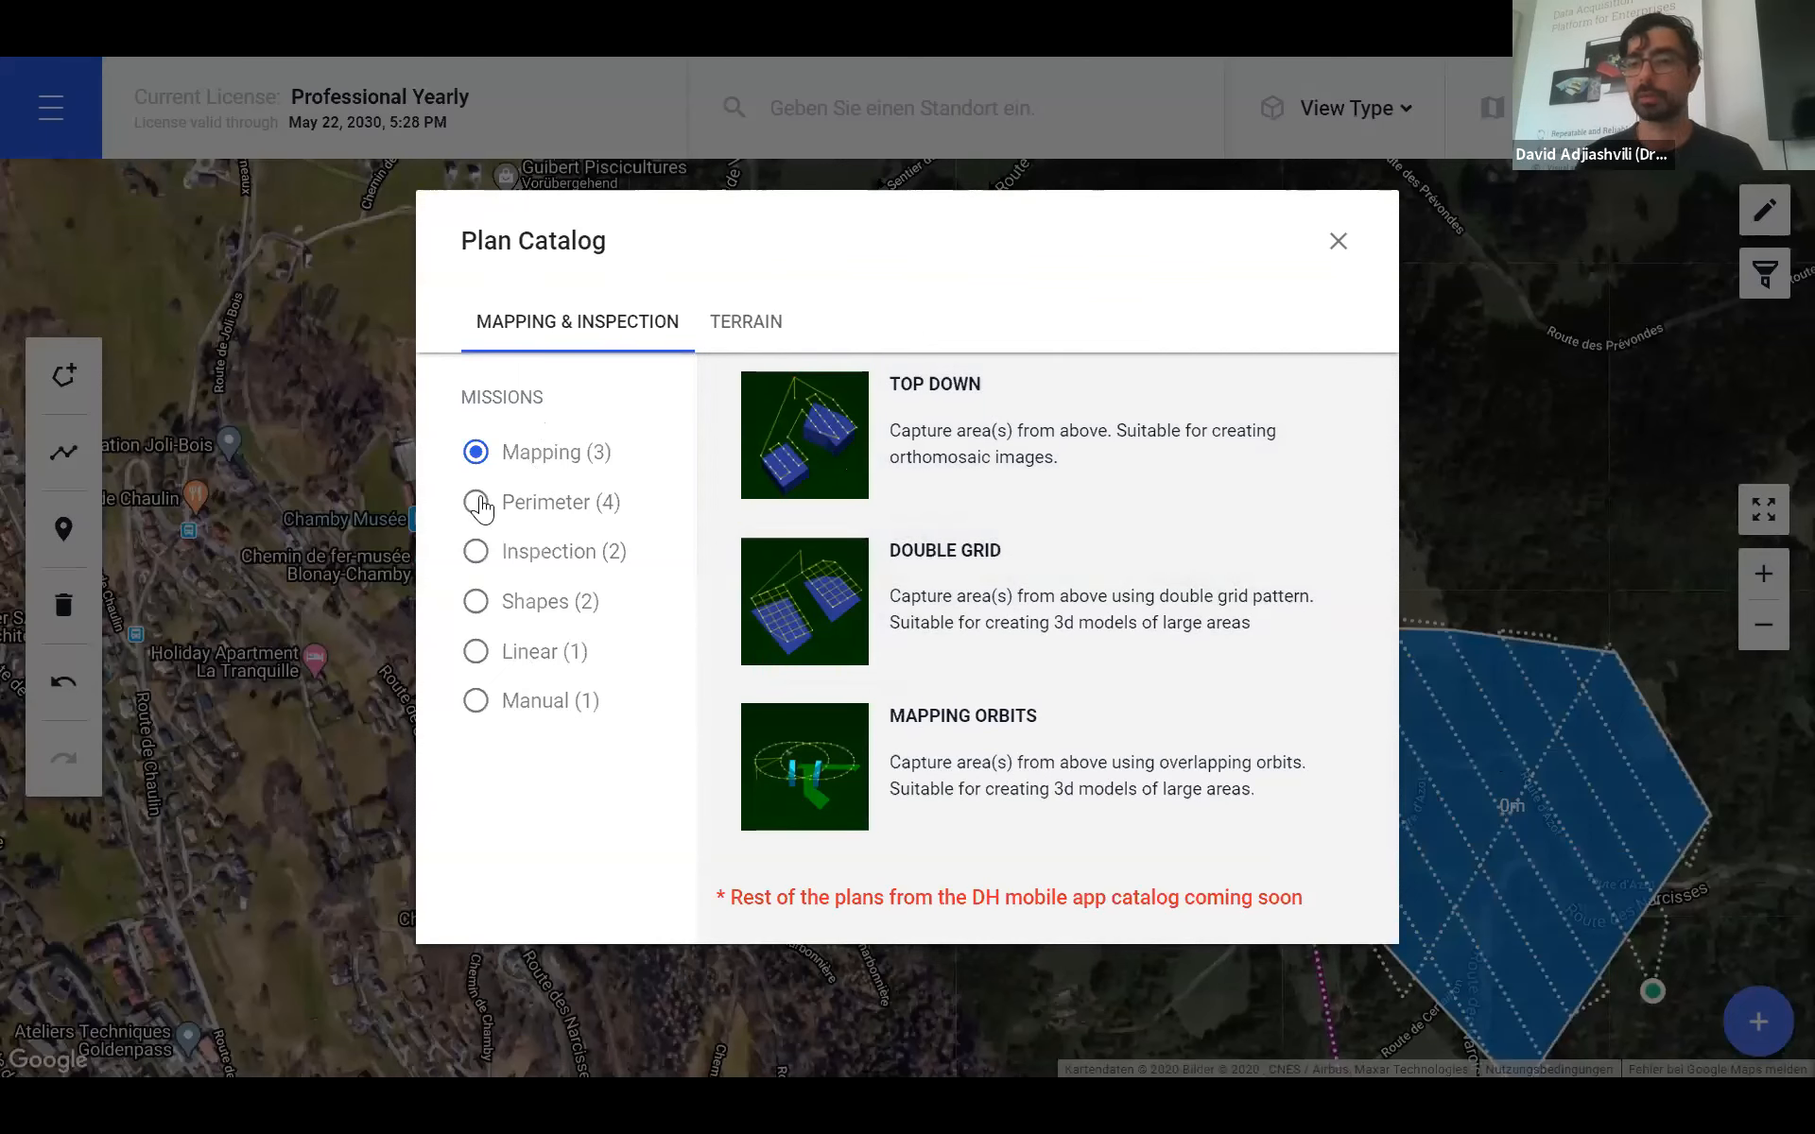
{"action": "left_click", "coordinate": [745, 326]}
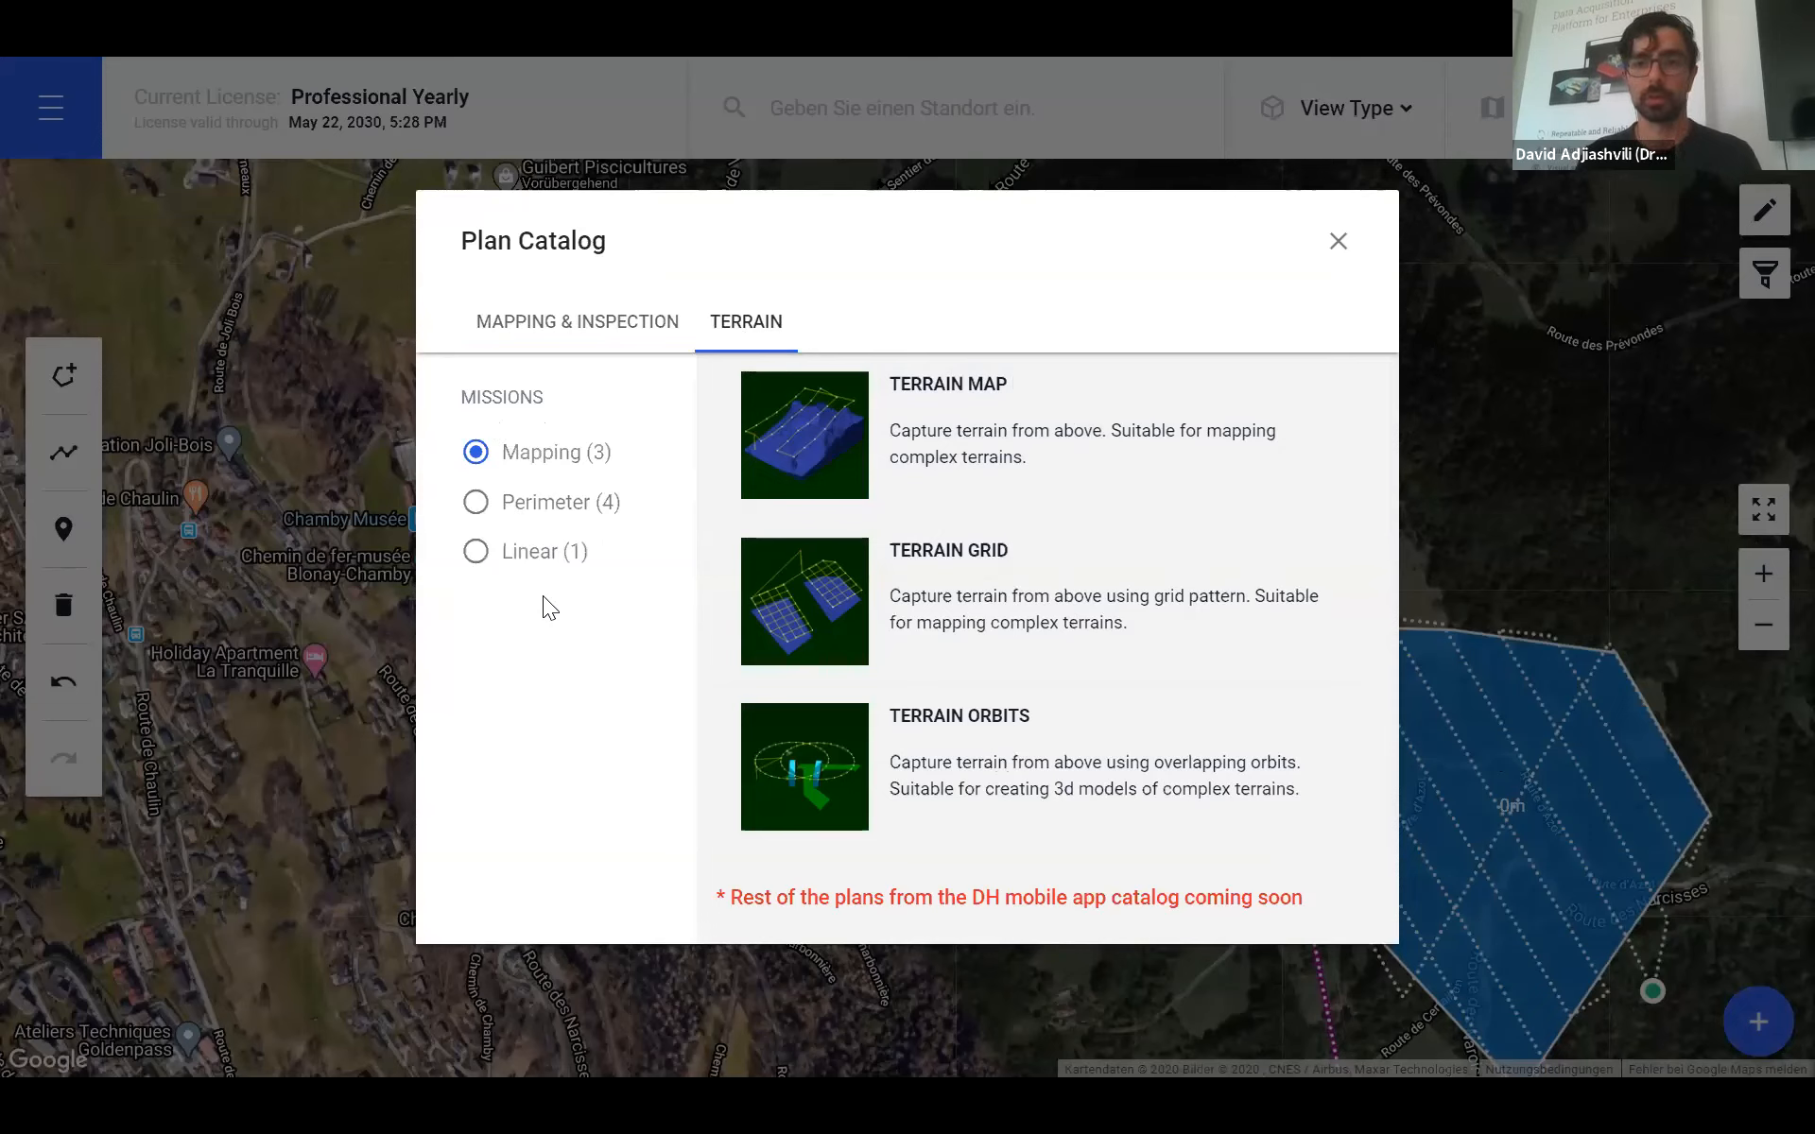
- Choose the Terrain Map plan and select Area 1032 as its flight area
{"action": "left_click", "coordinate": [827, 444]}
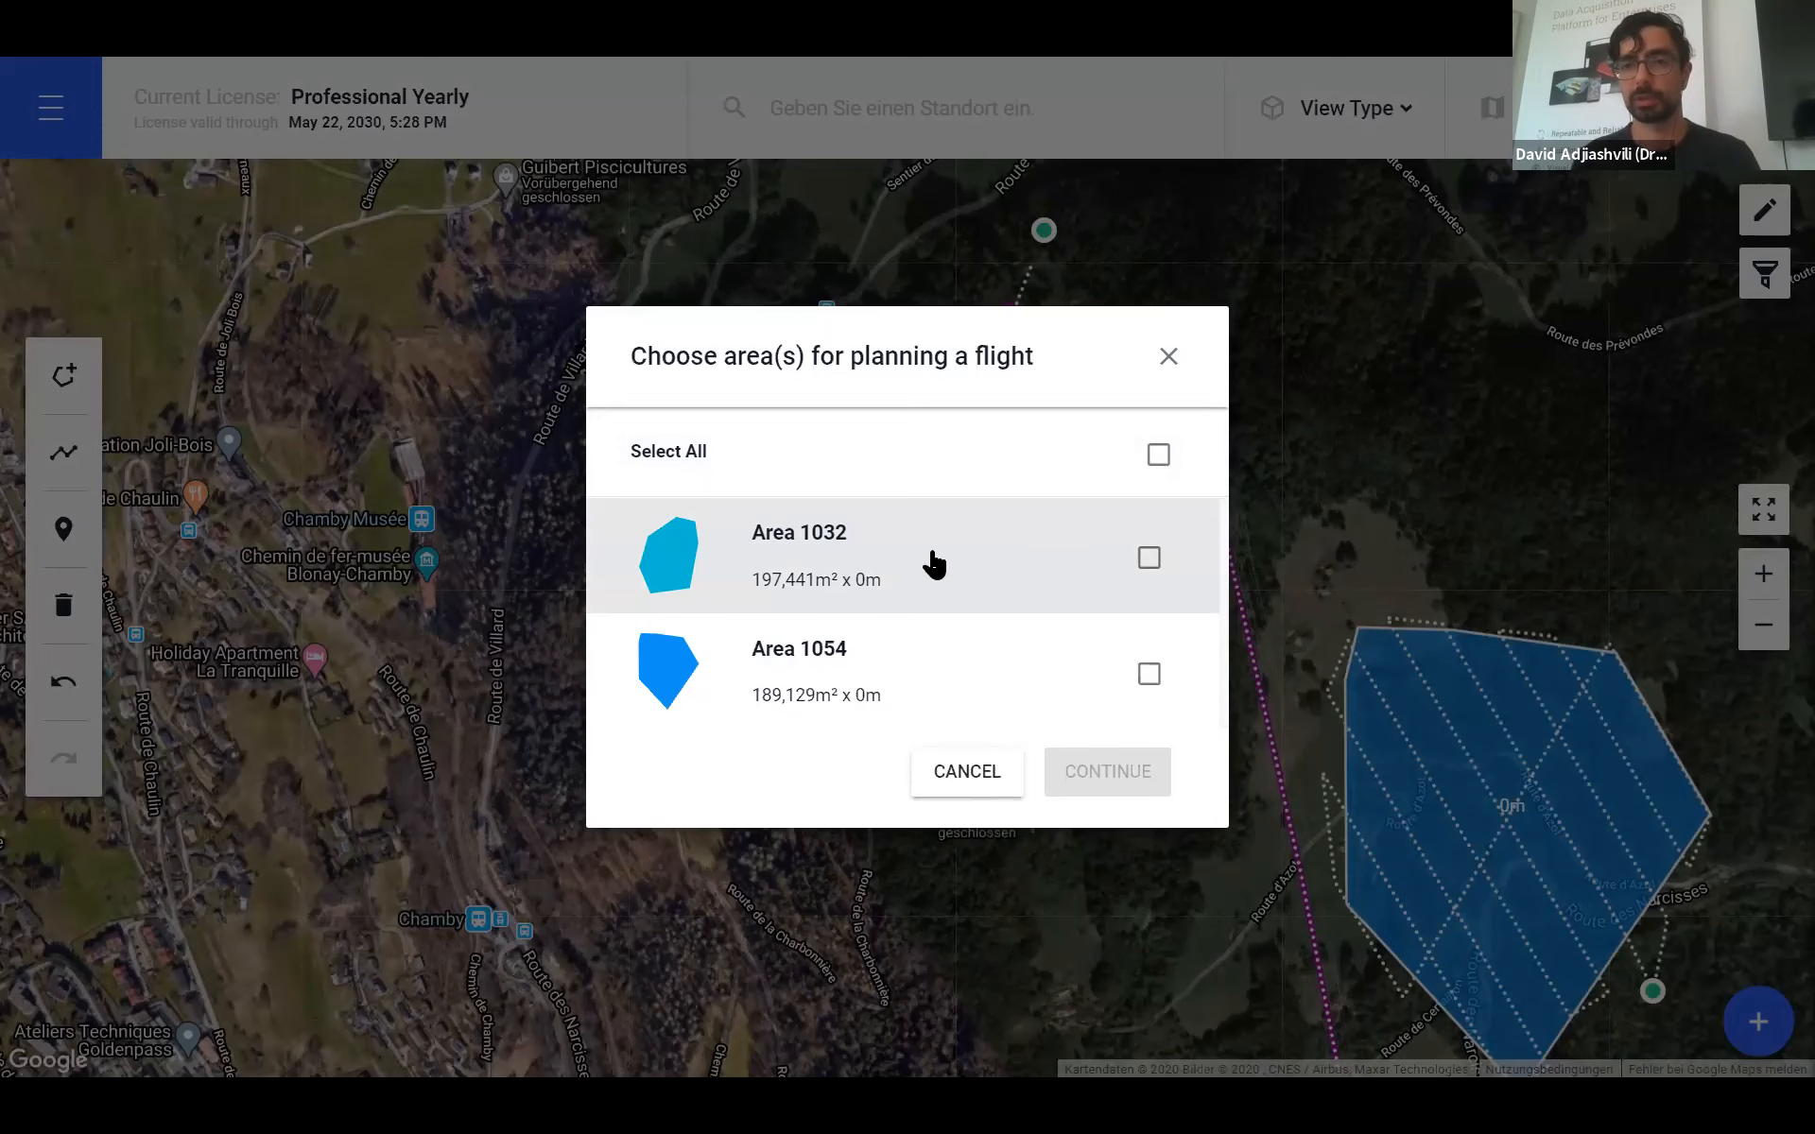
{"action": "left_click", "coordinate": [973, 579]}
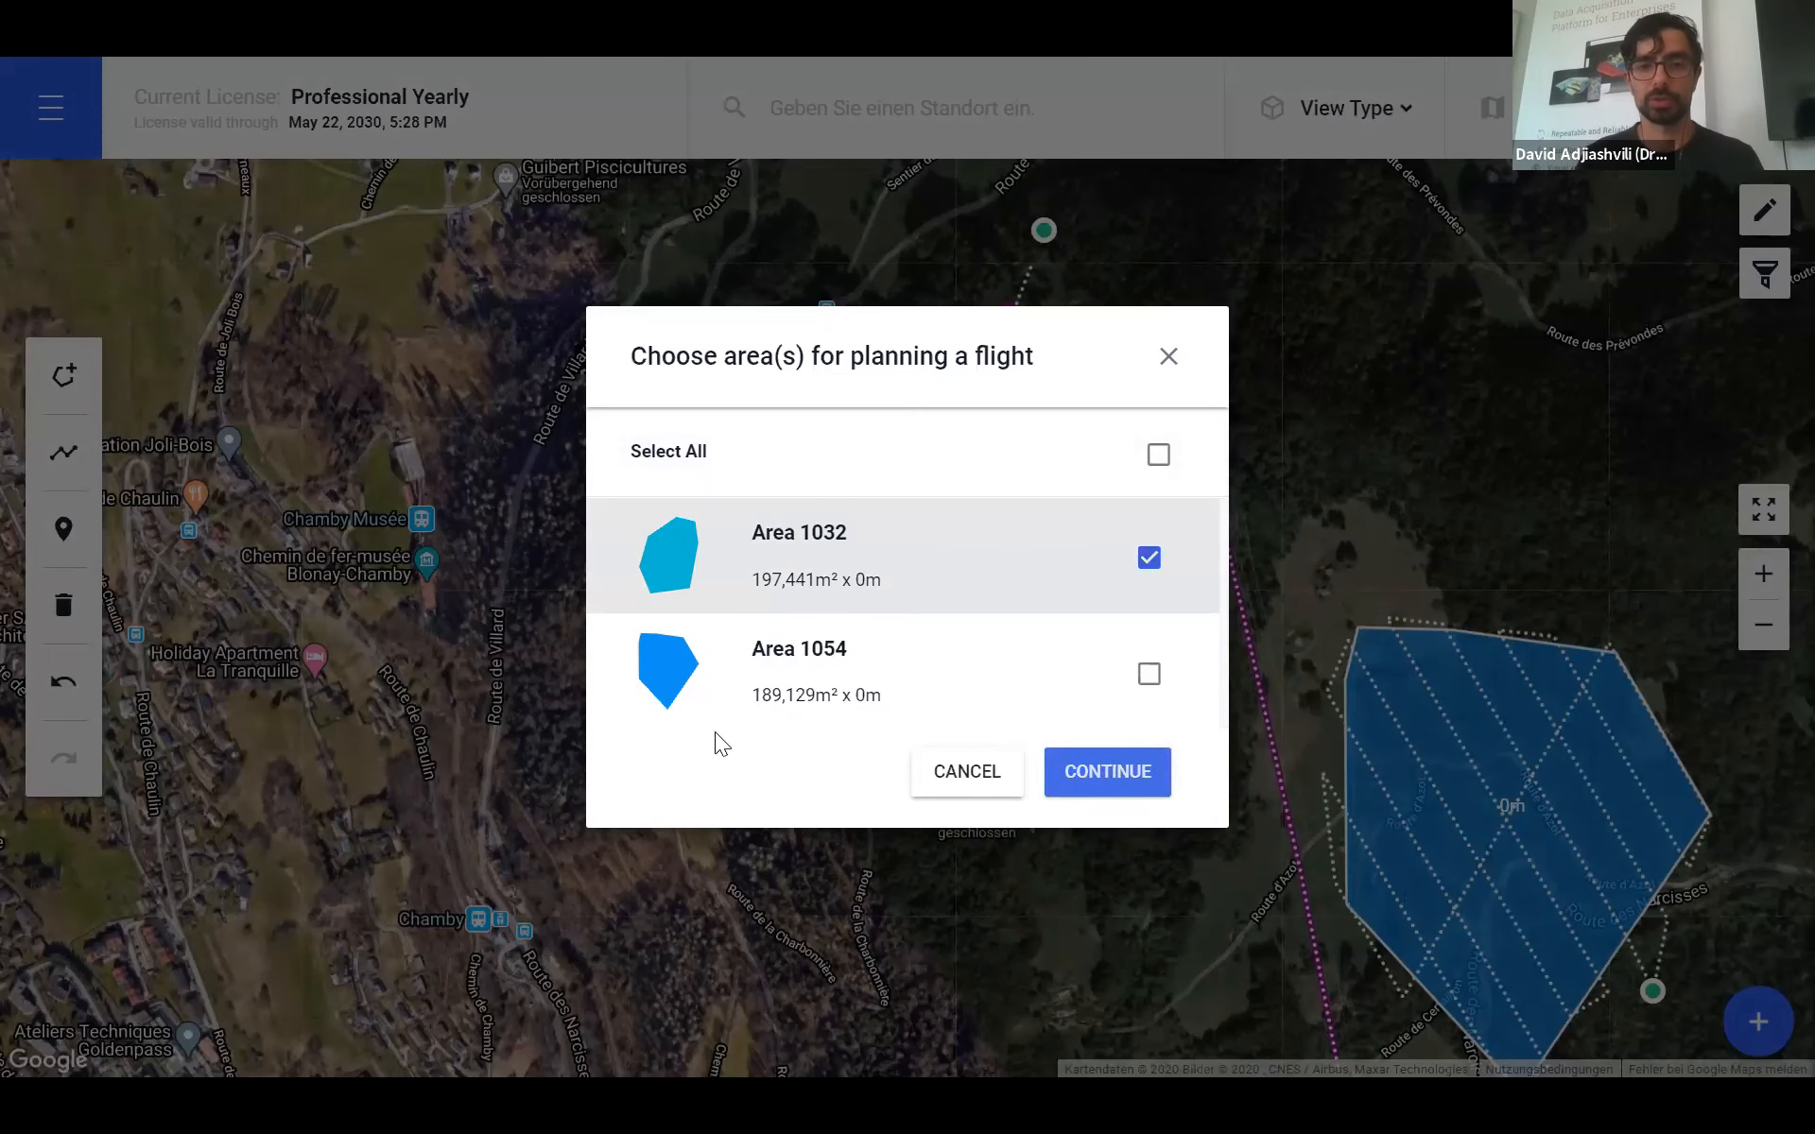
{"action": "left_click", "coordinate": [1087, 785]}
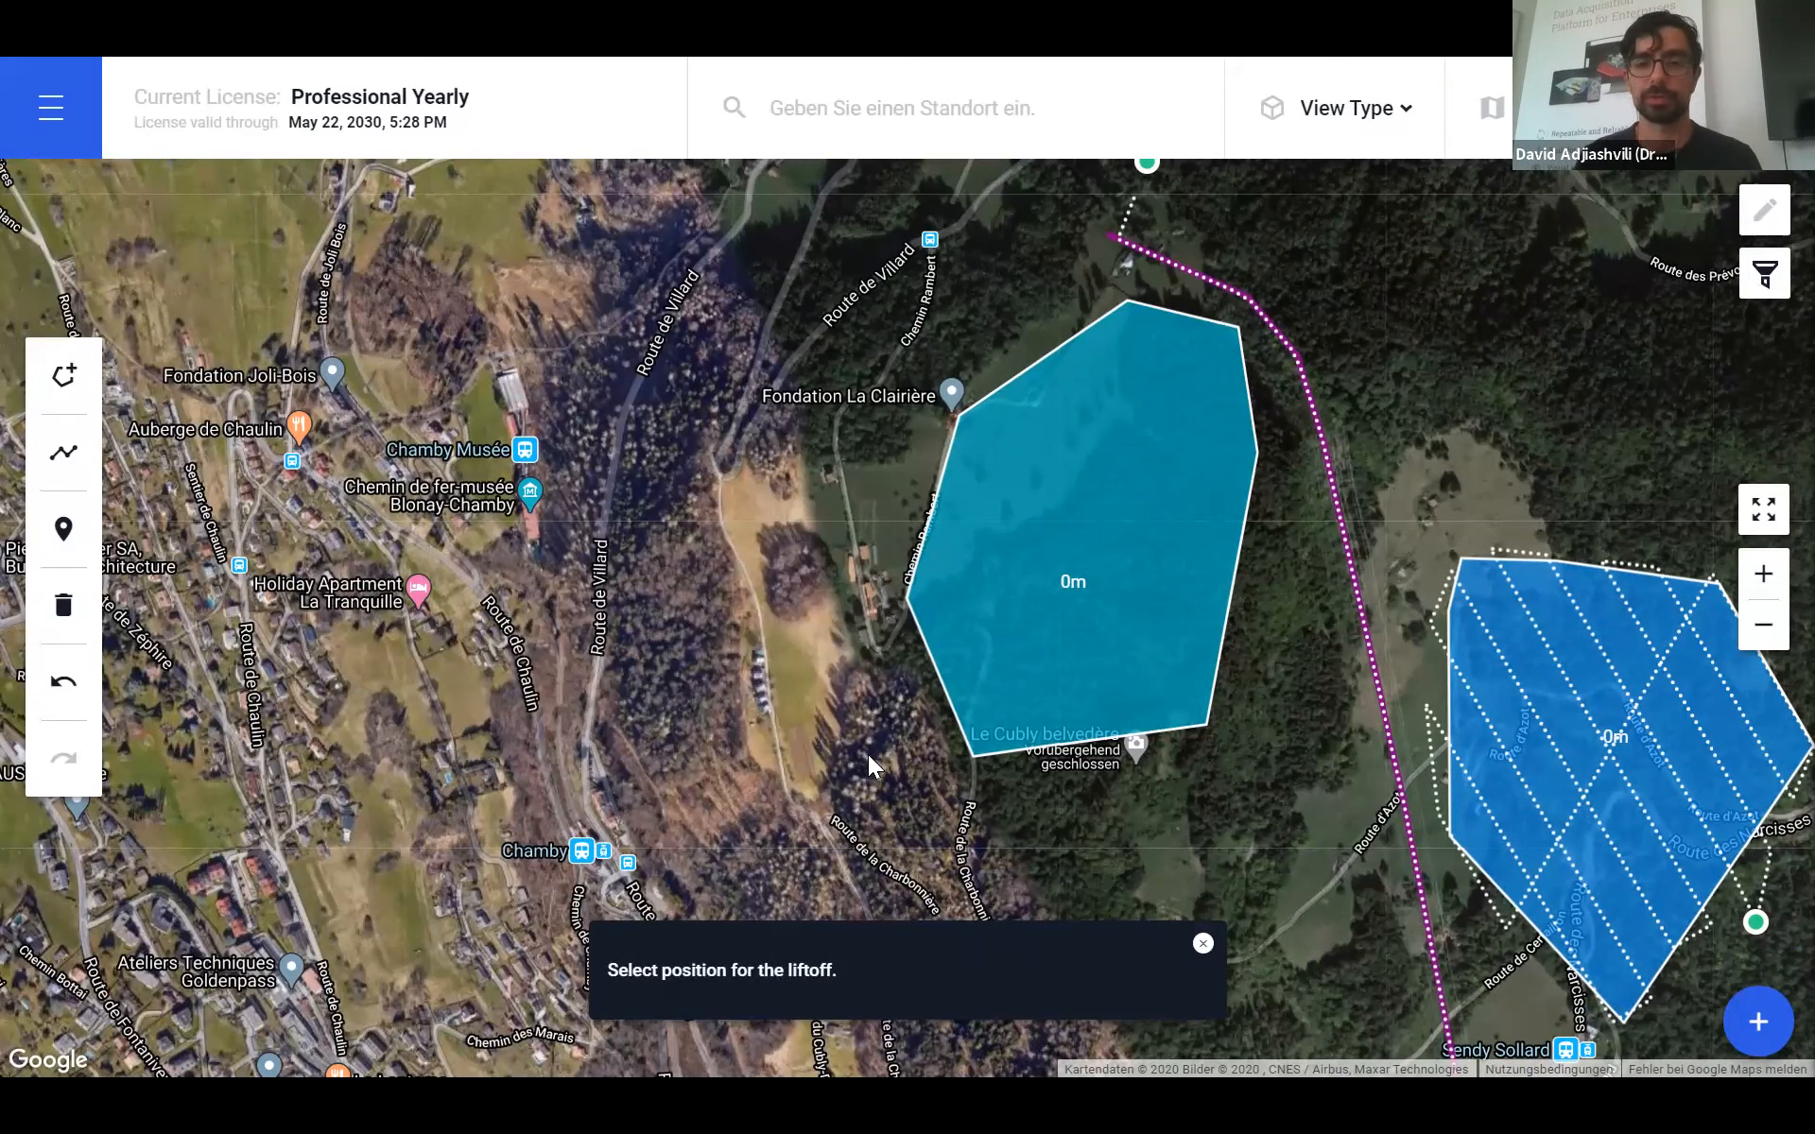
- Place the liftoff pin just west of Area 1032 and accept the liftoff and landing positions
{"action": "left_click", "coordinate": [864, 491]}
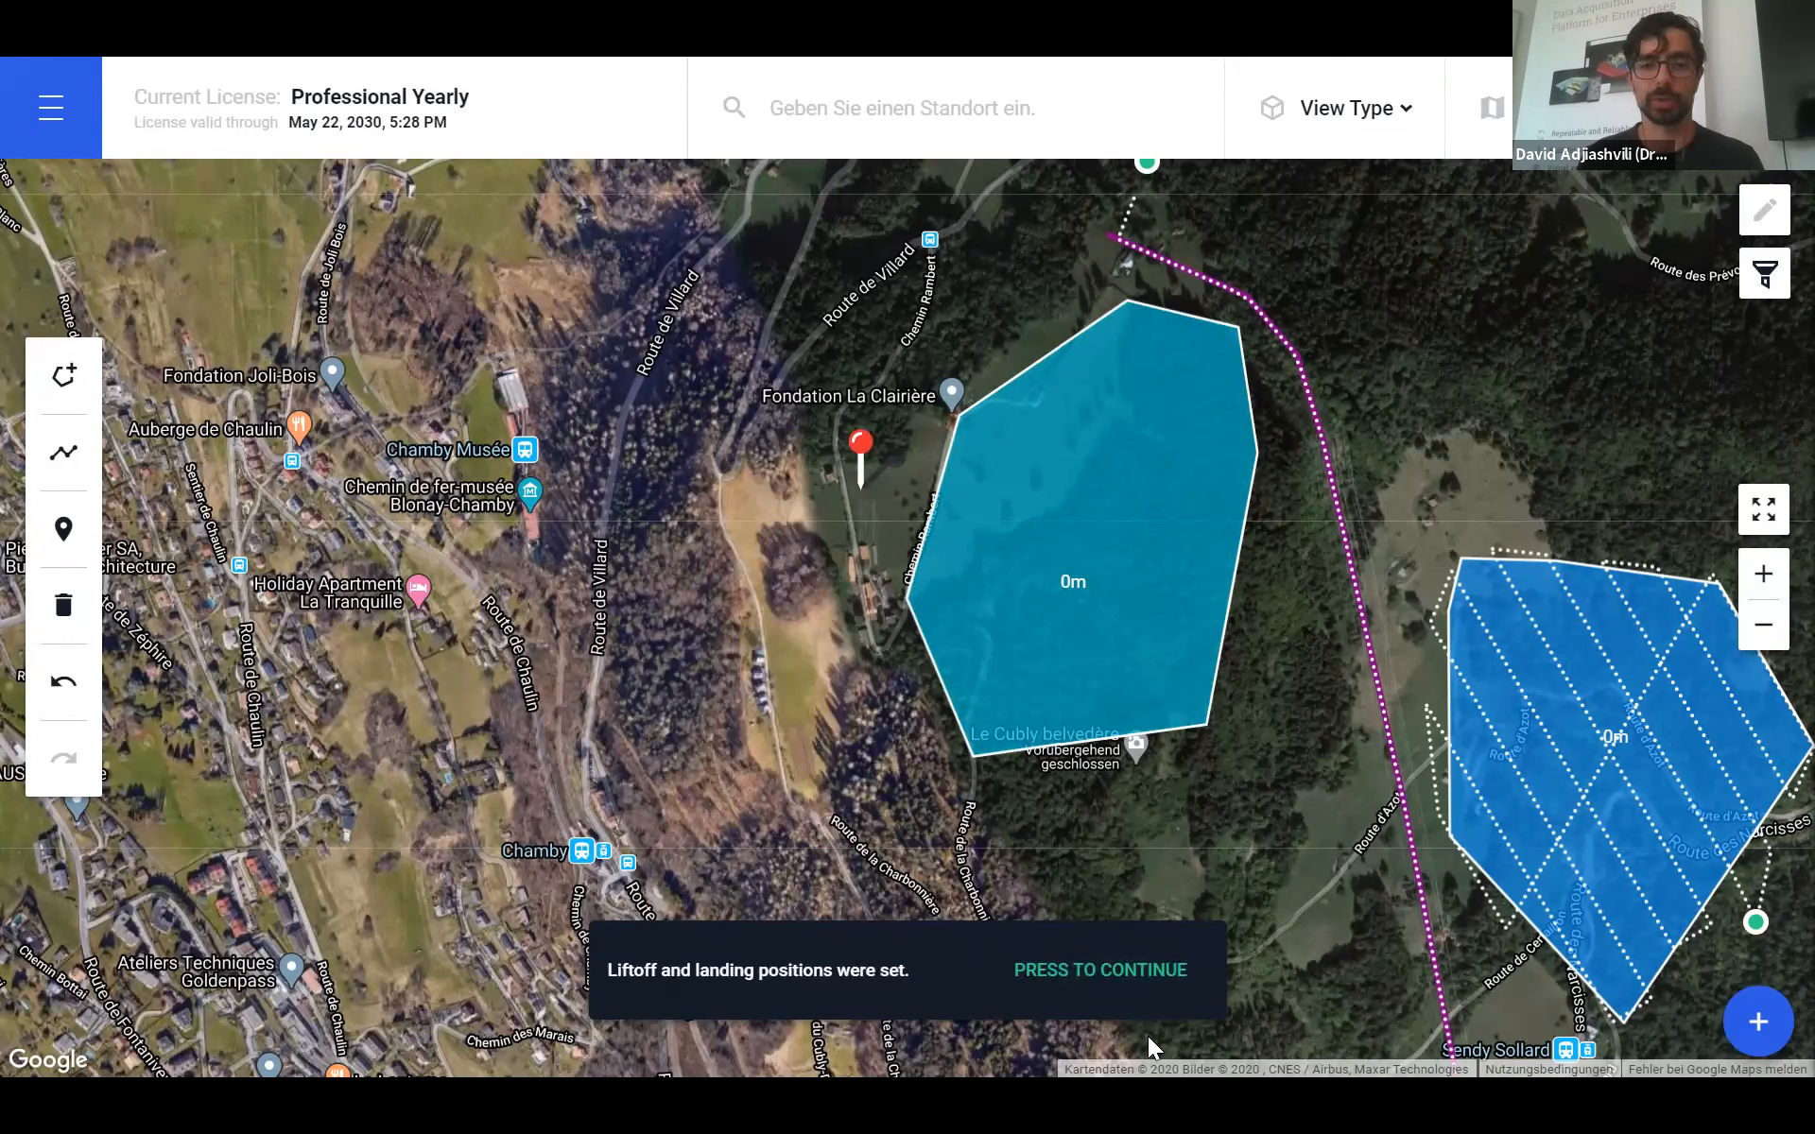
{"action": "left_click", "coordinate": [1106, 983]}
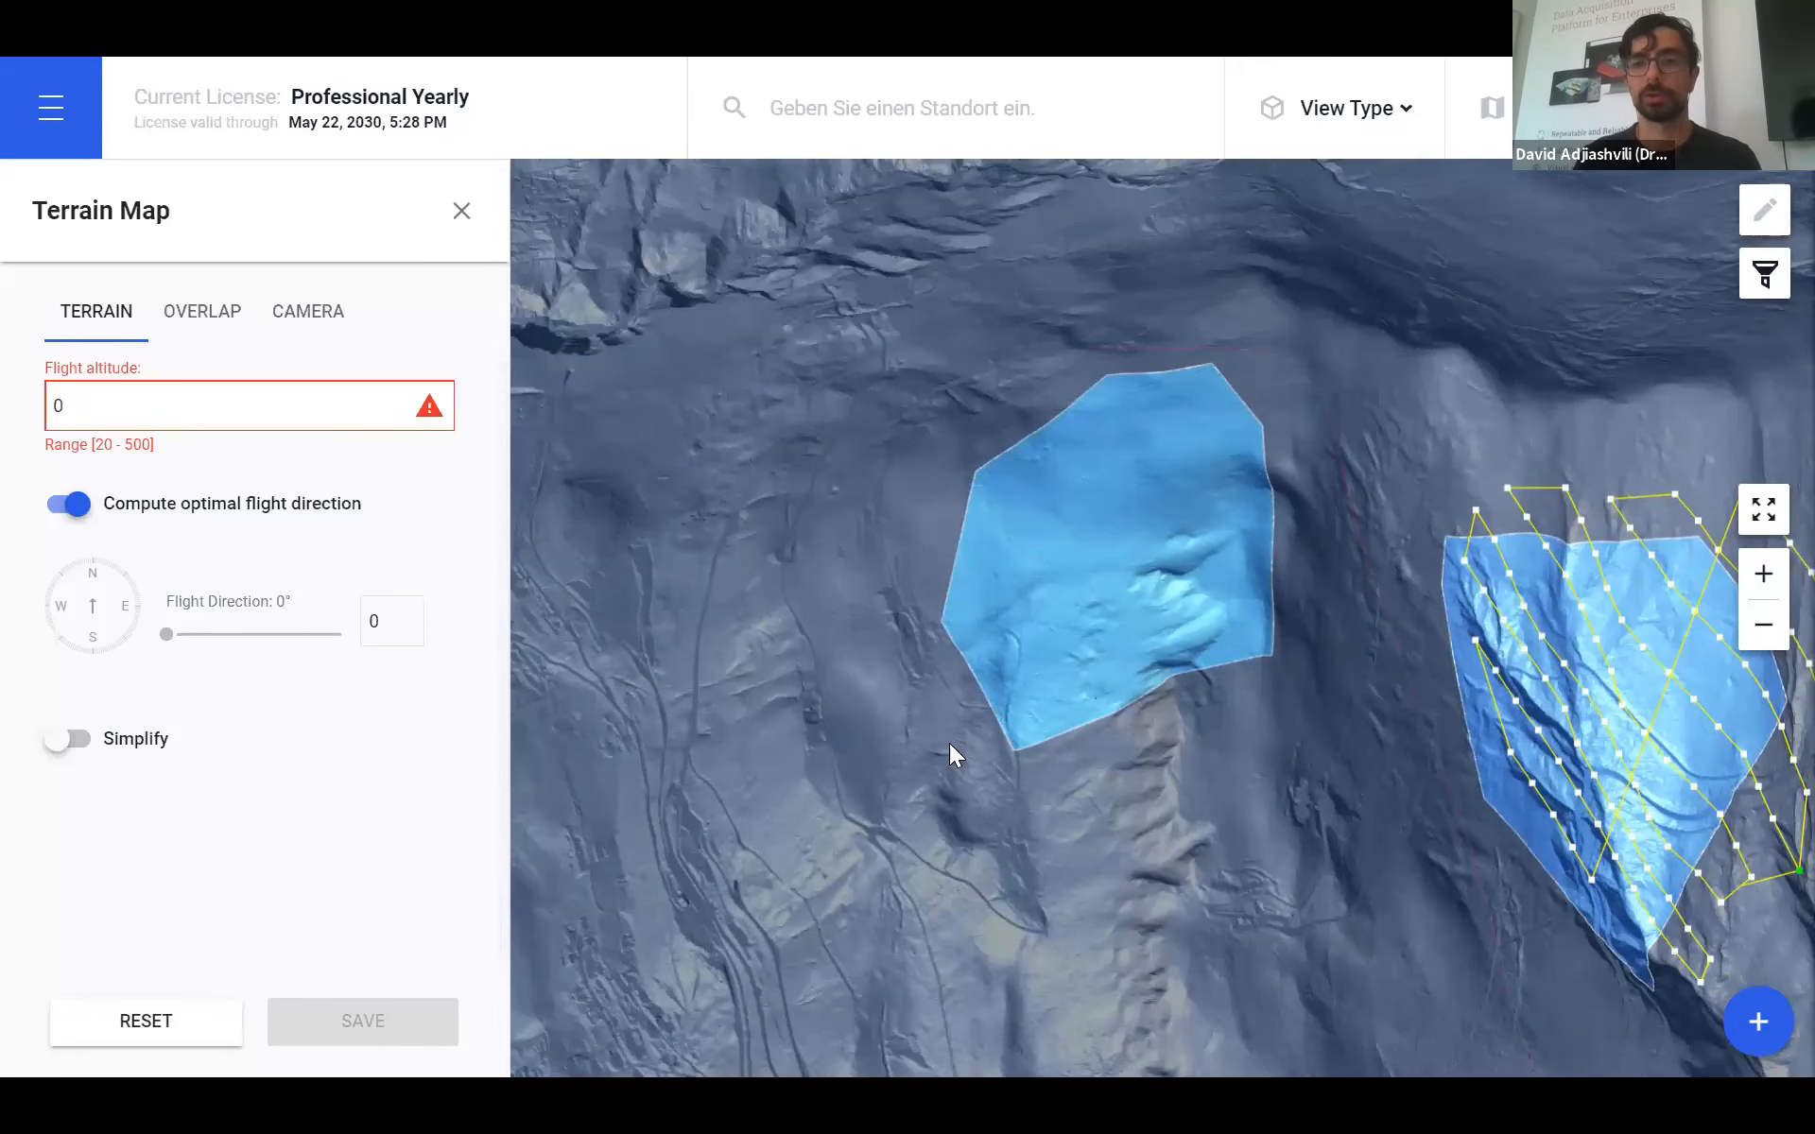
- Change the Terrain Map plan's flight altitude from 0 to 50 in the Terrain tab
{"action": "scroll", "coordinate": [1054, 777], "scroll_direction": "down", "scroll_amount": 1}
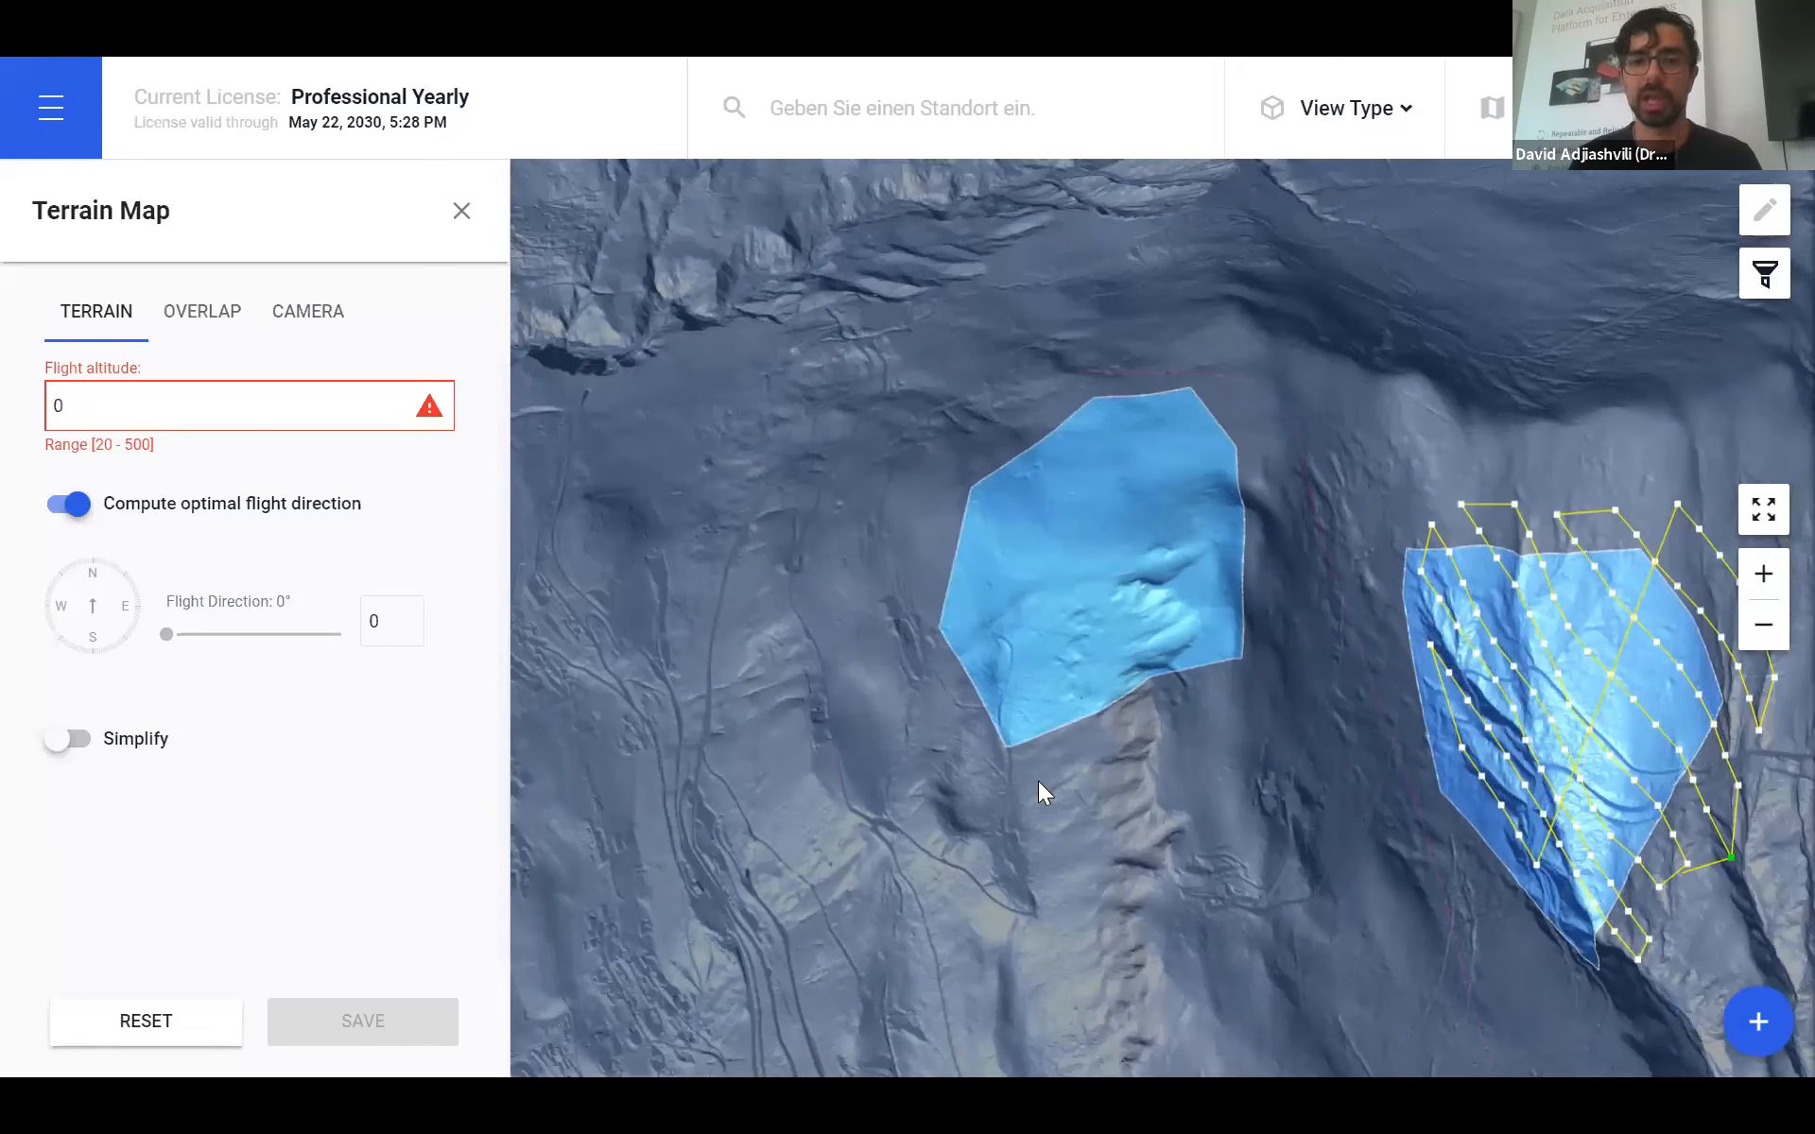
{"action": "scroll", "coordinate": [1070, 863], "scroll_direction": "down", "scroll_amount": 1}
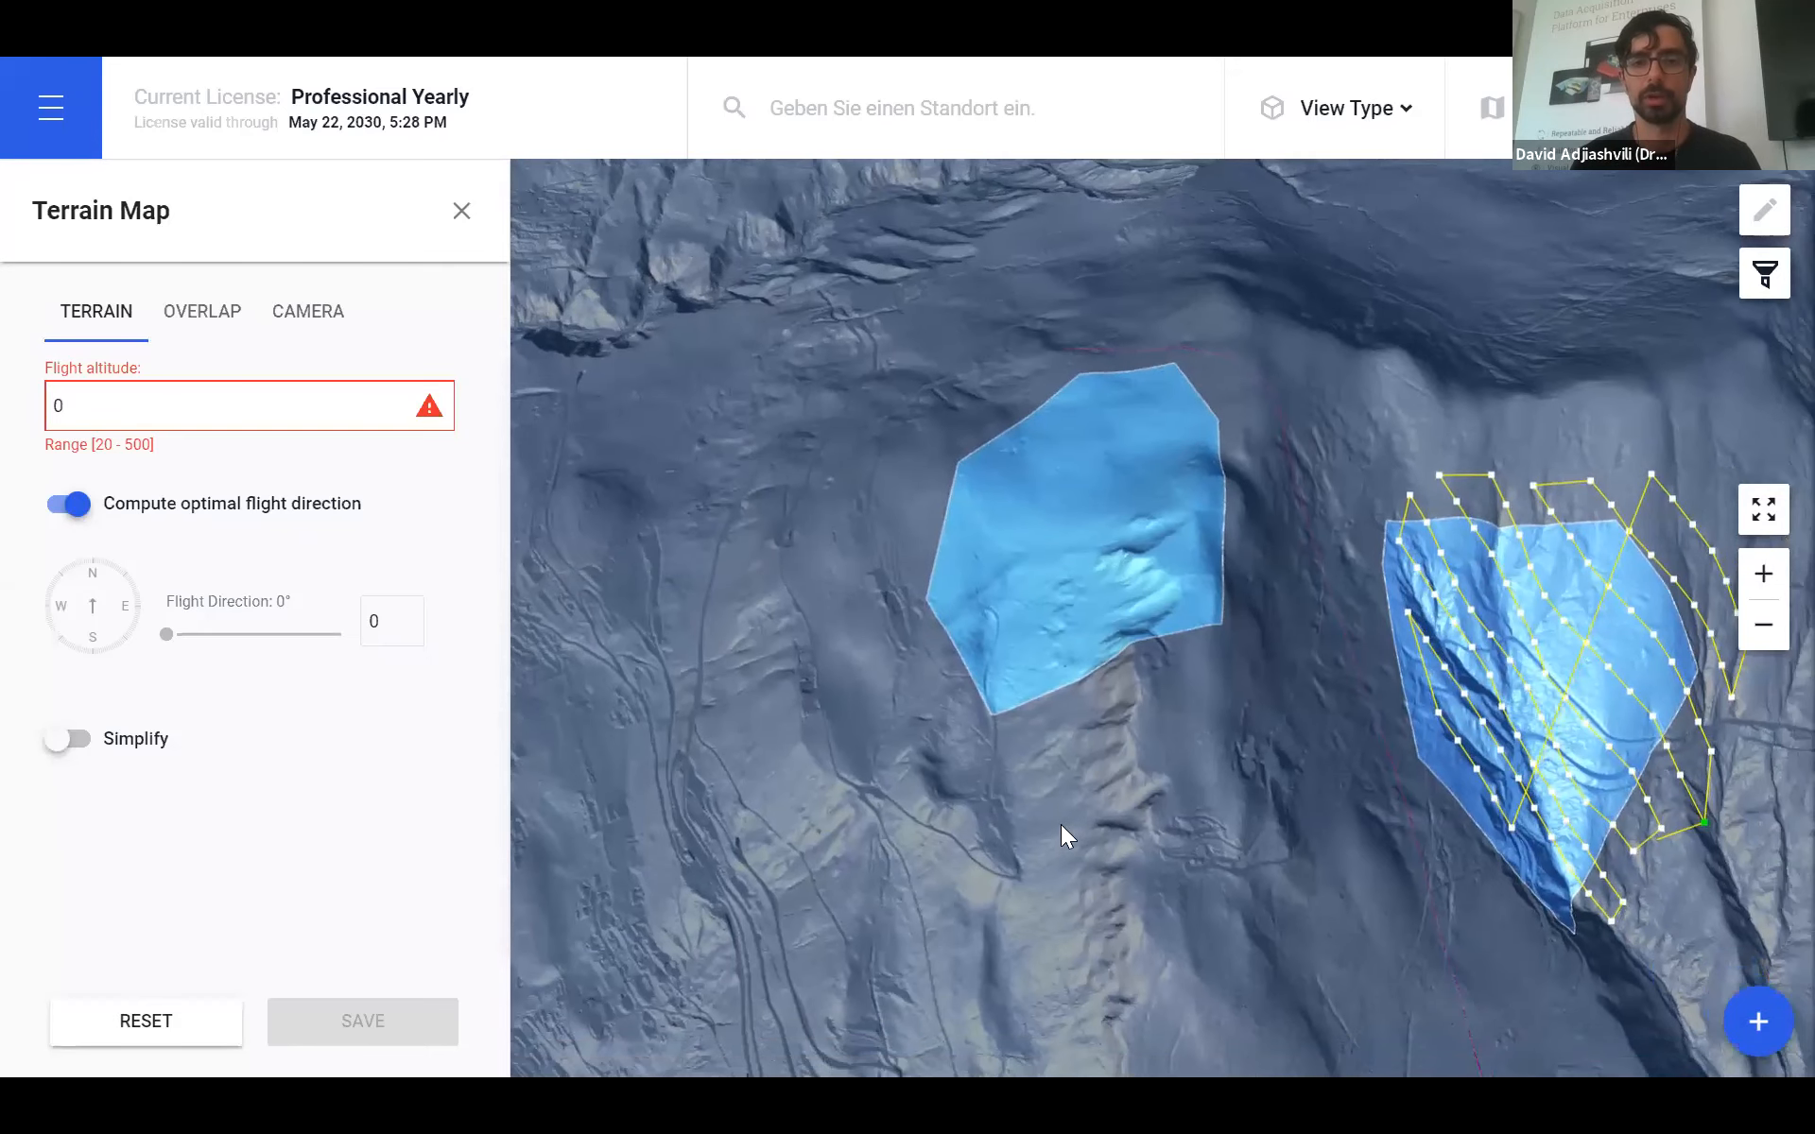
{"action": "scroll", "coordinate": [1060, 824], "scroll_direction": "down", "scroll_amount": 1}
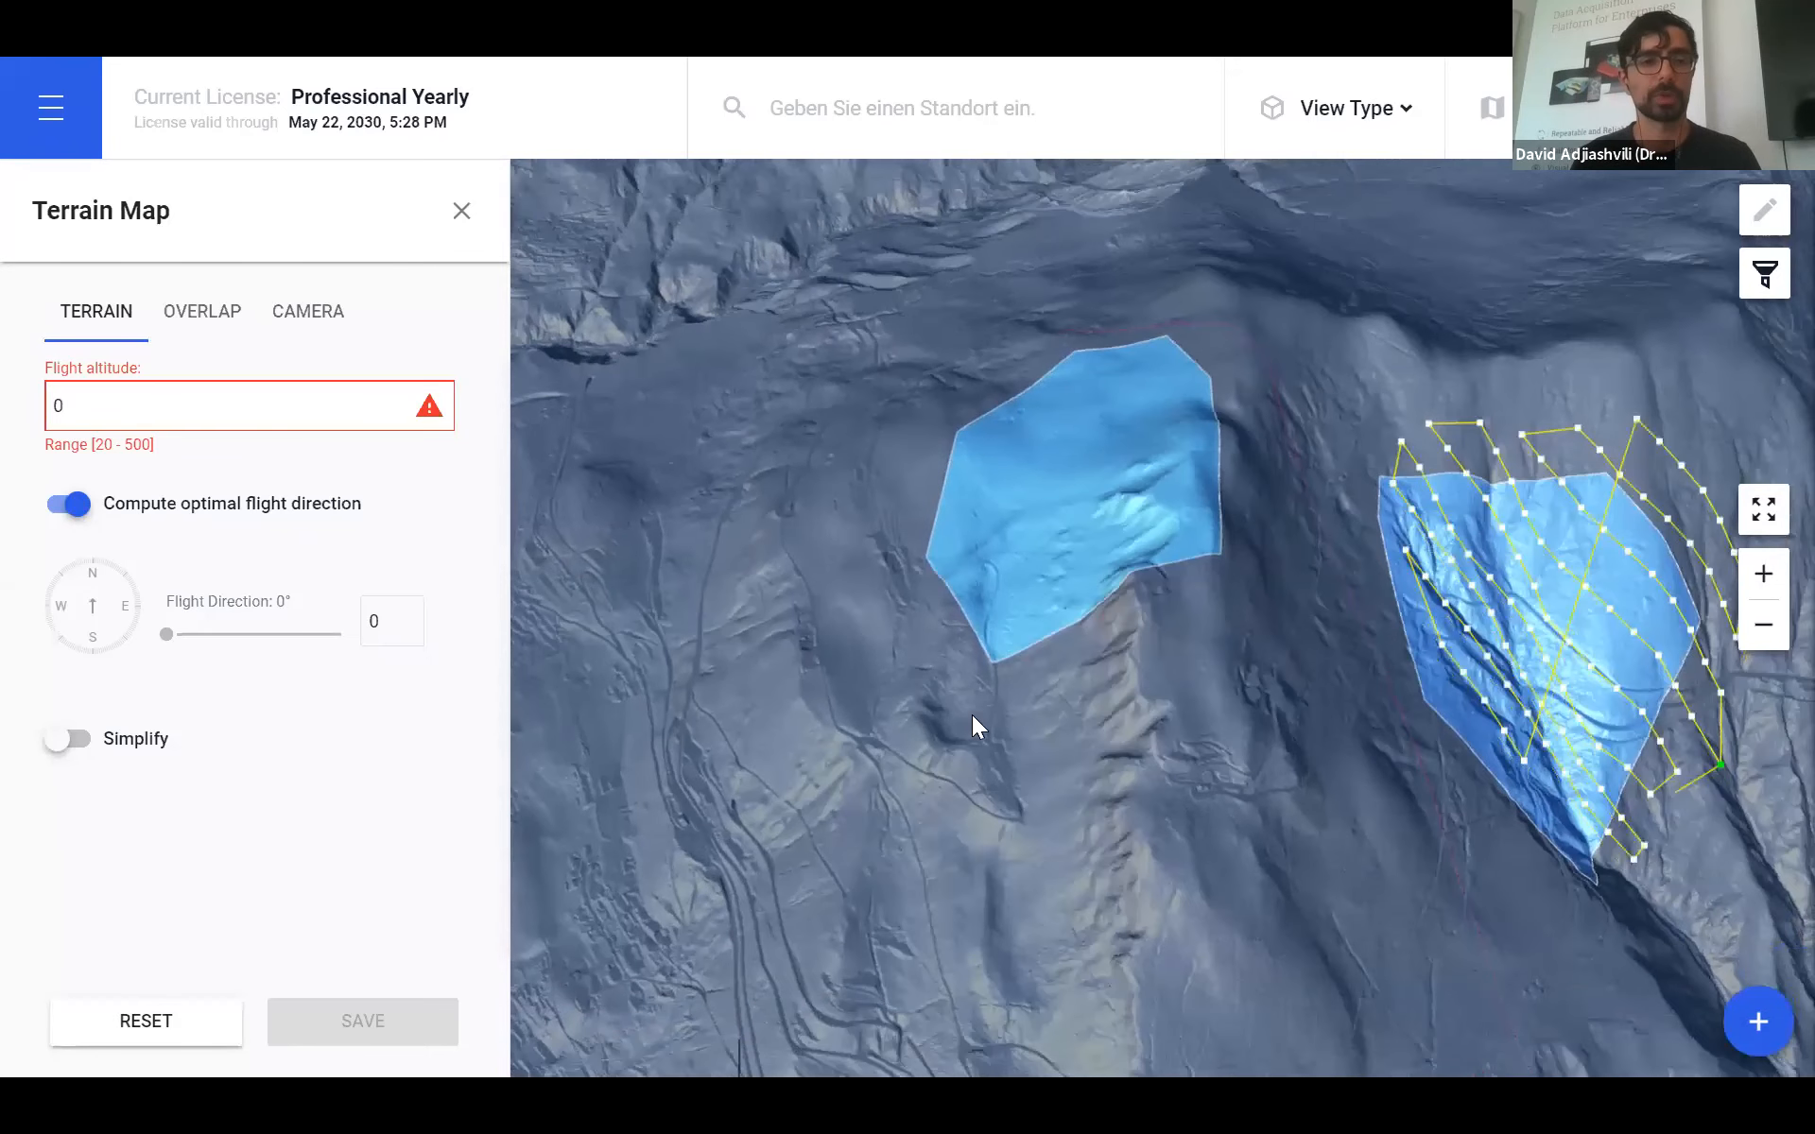
{"action": "left_click", "coordinate": [160, 406]}
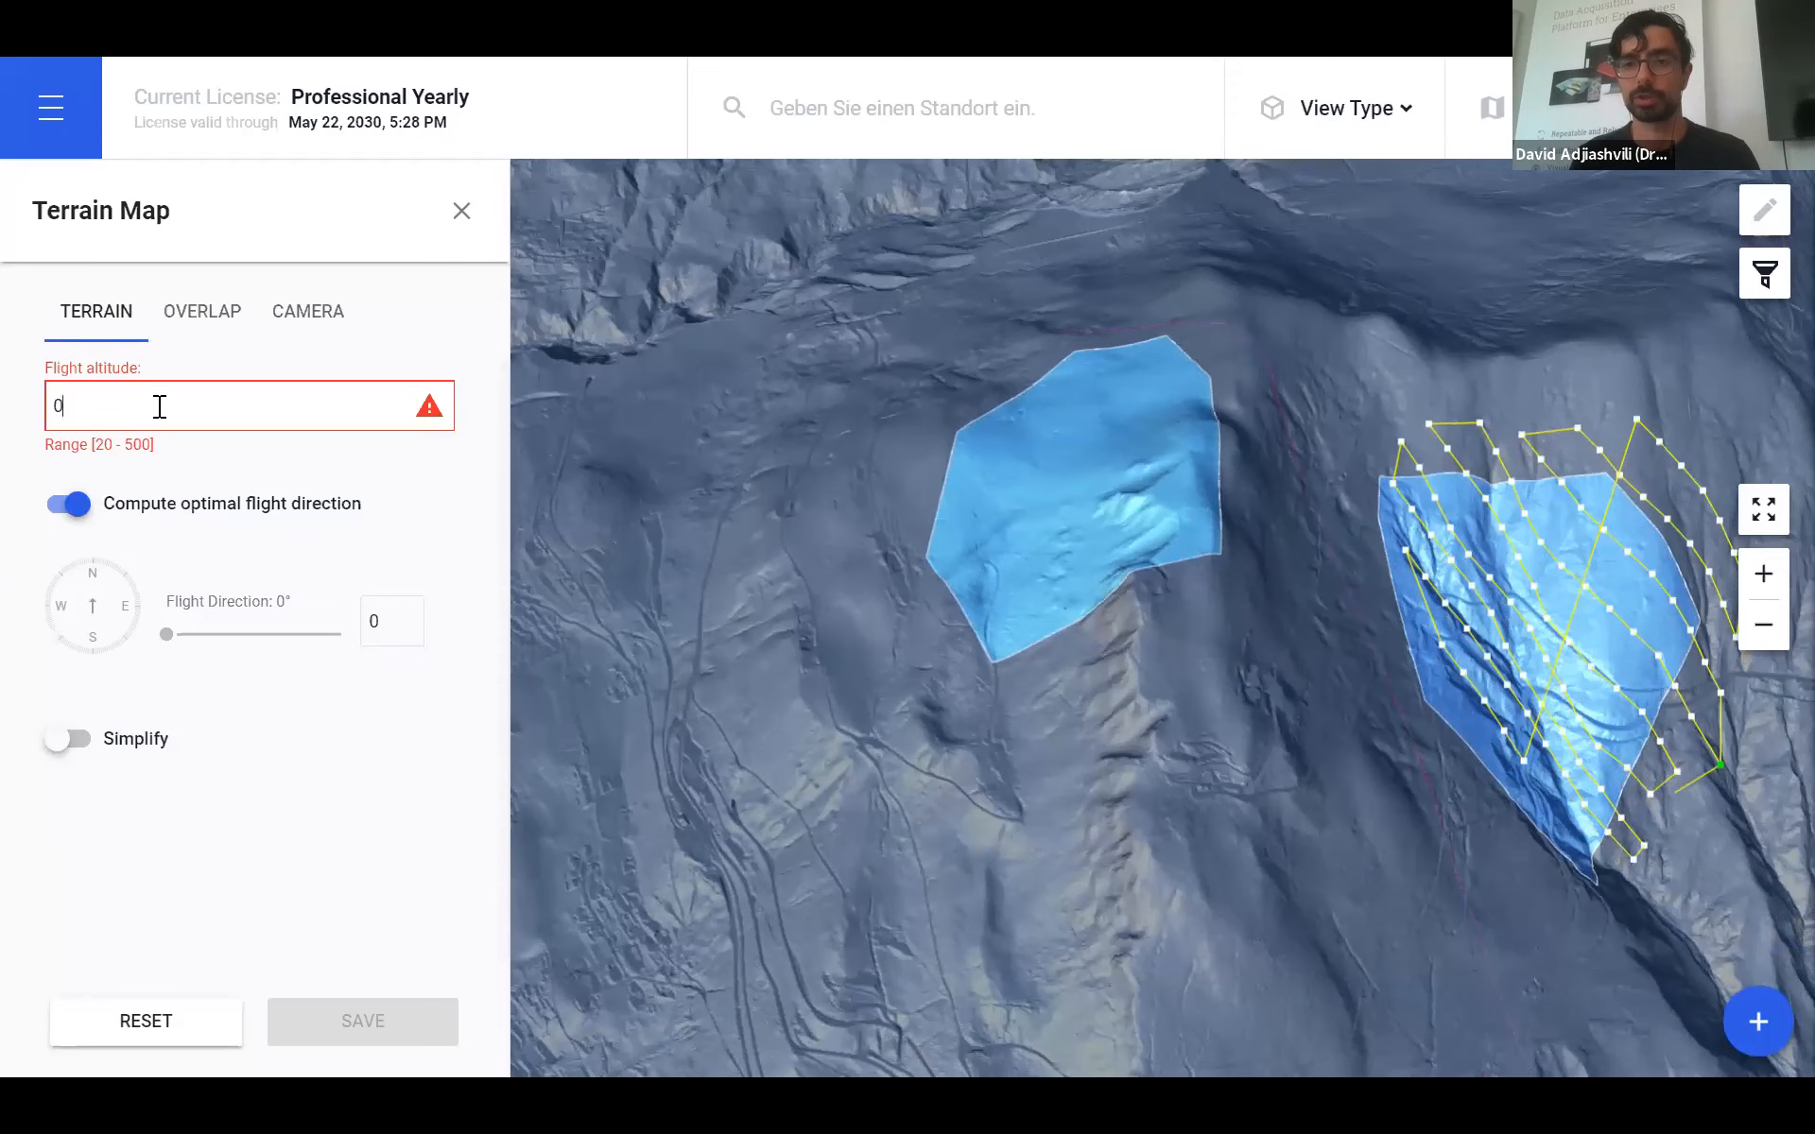
{"action": "key", "text": "BackSpace"}
{"action": "type", "text": "50"}
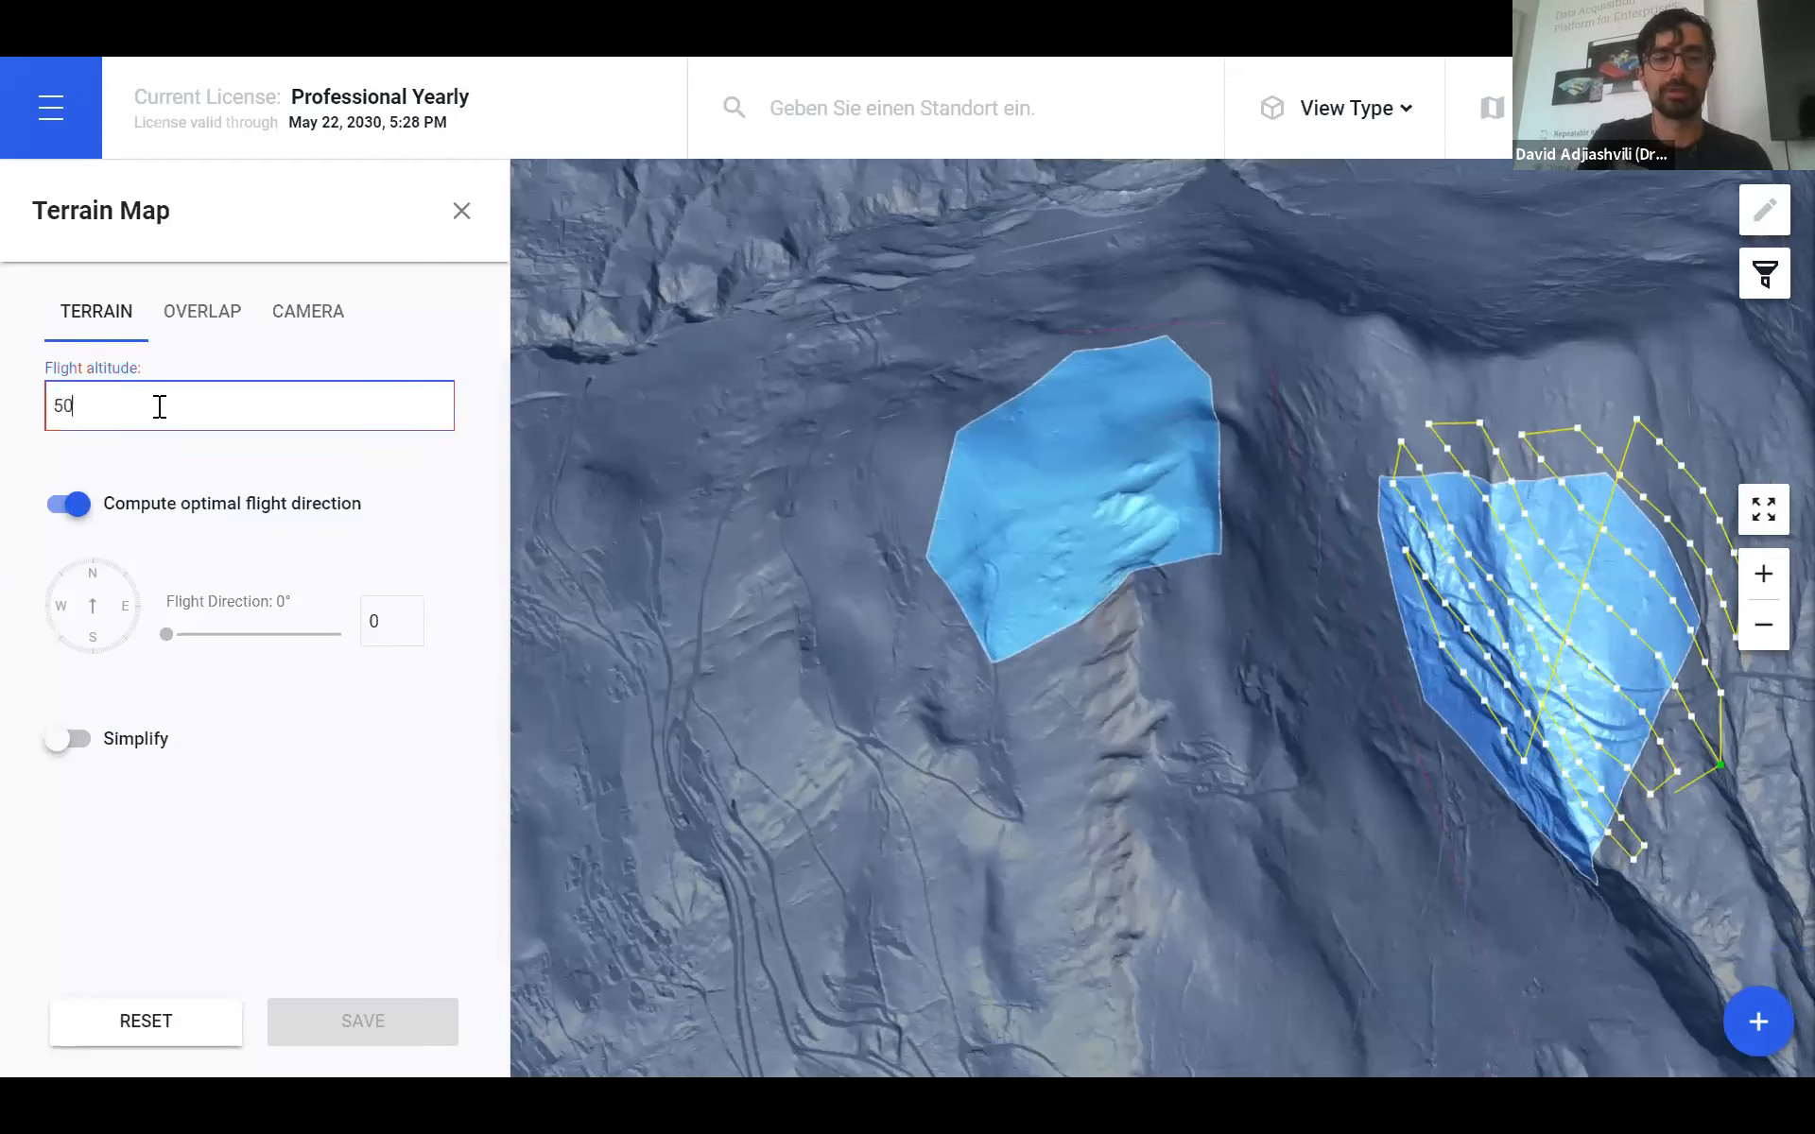
{"action": "key", "text": "BackSpace"}
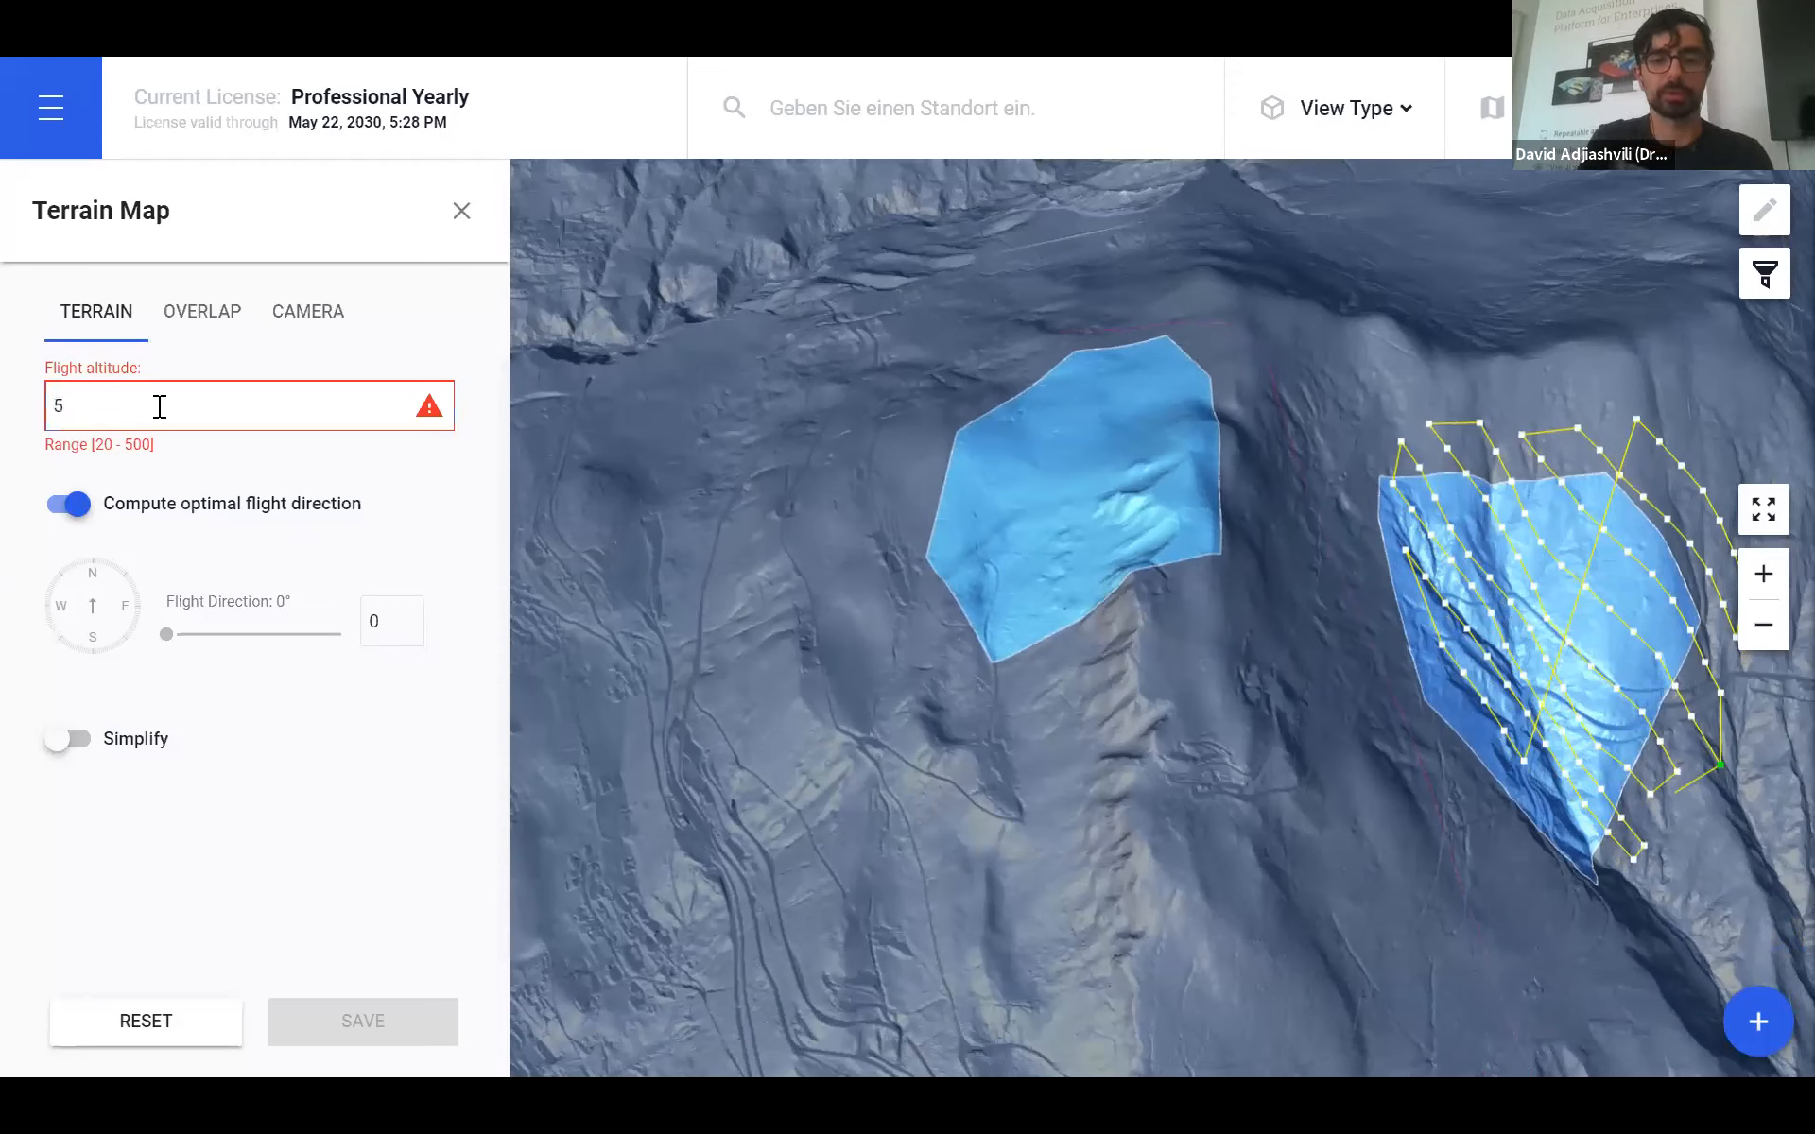
{"action": "type", "text": "0"}
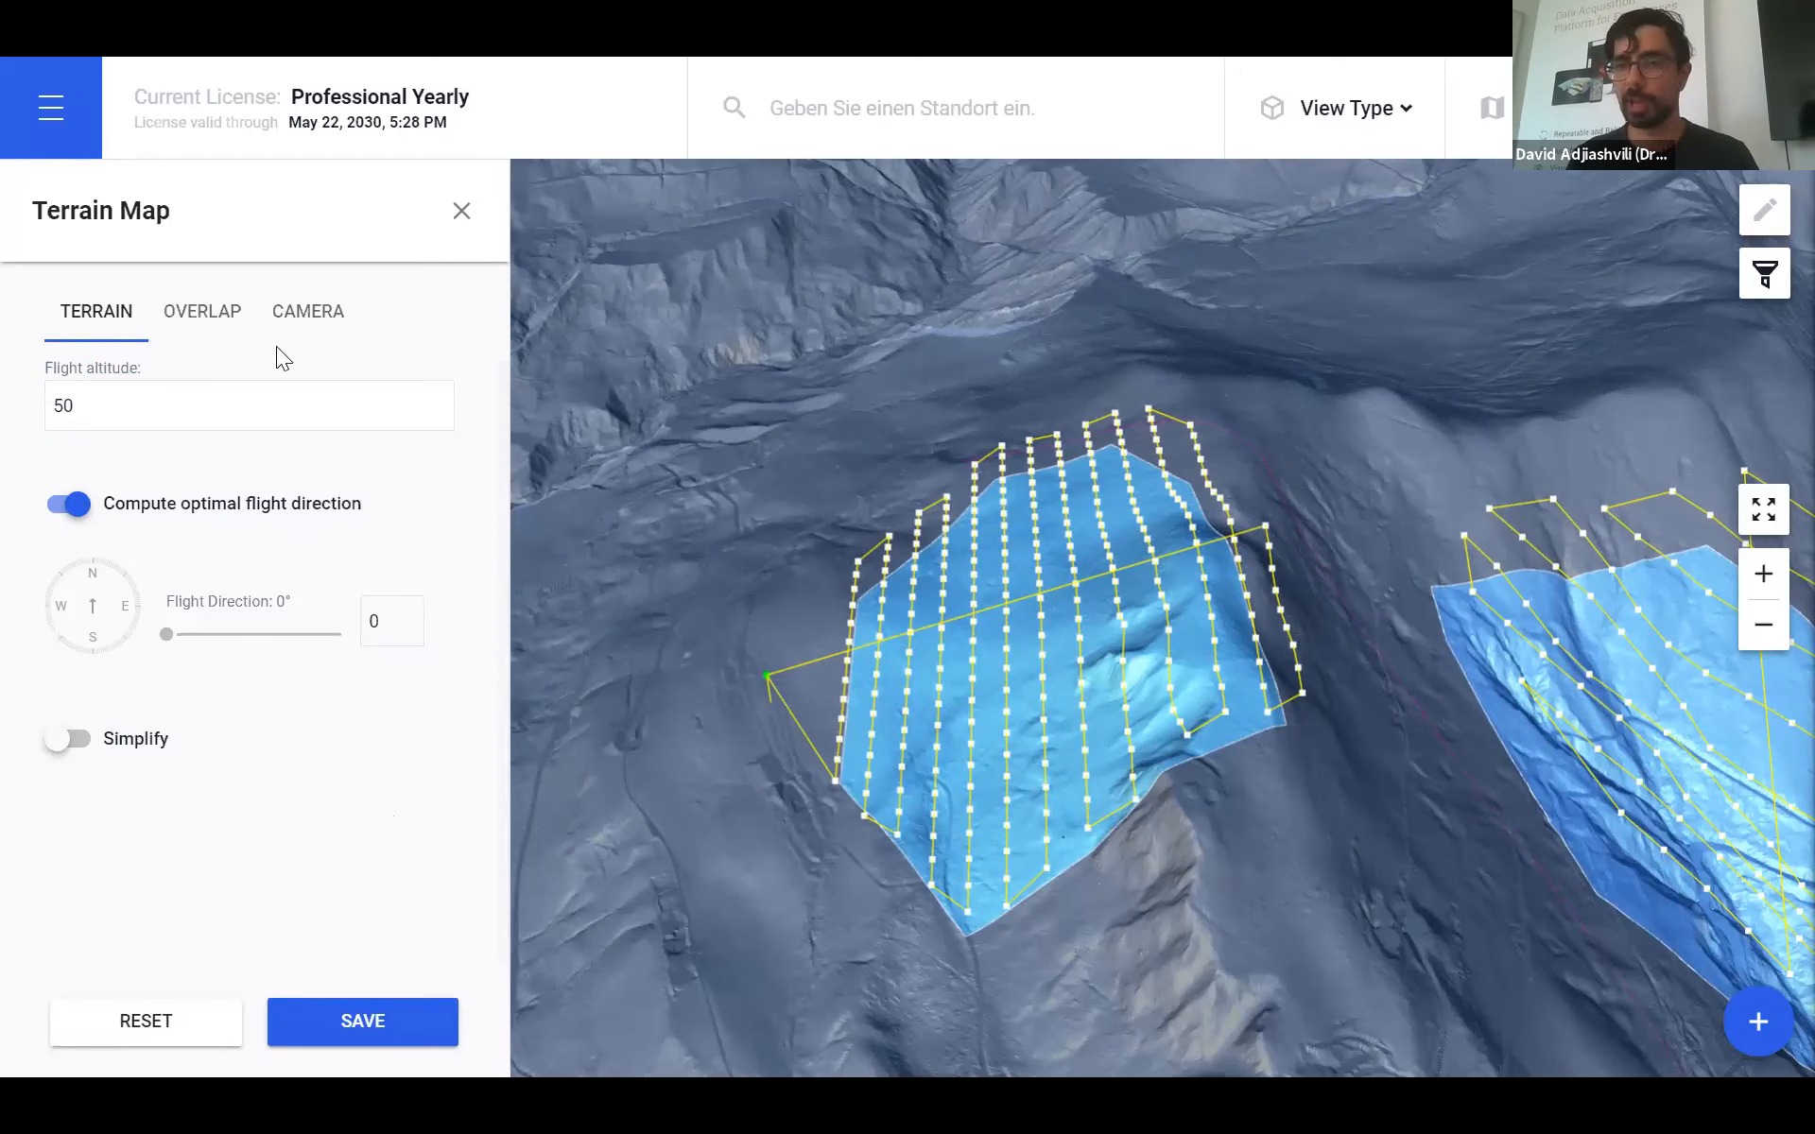
- Drag the side overlap slider from 60% down to 49%, then orbit to inspect the flight lines
{"action": "left_click", "coordinate": [200, 320]}
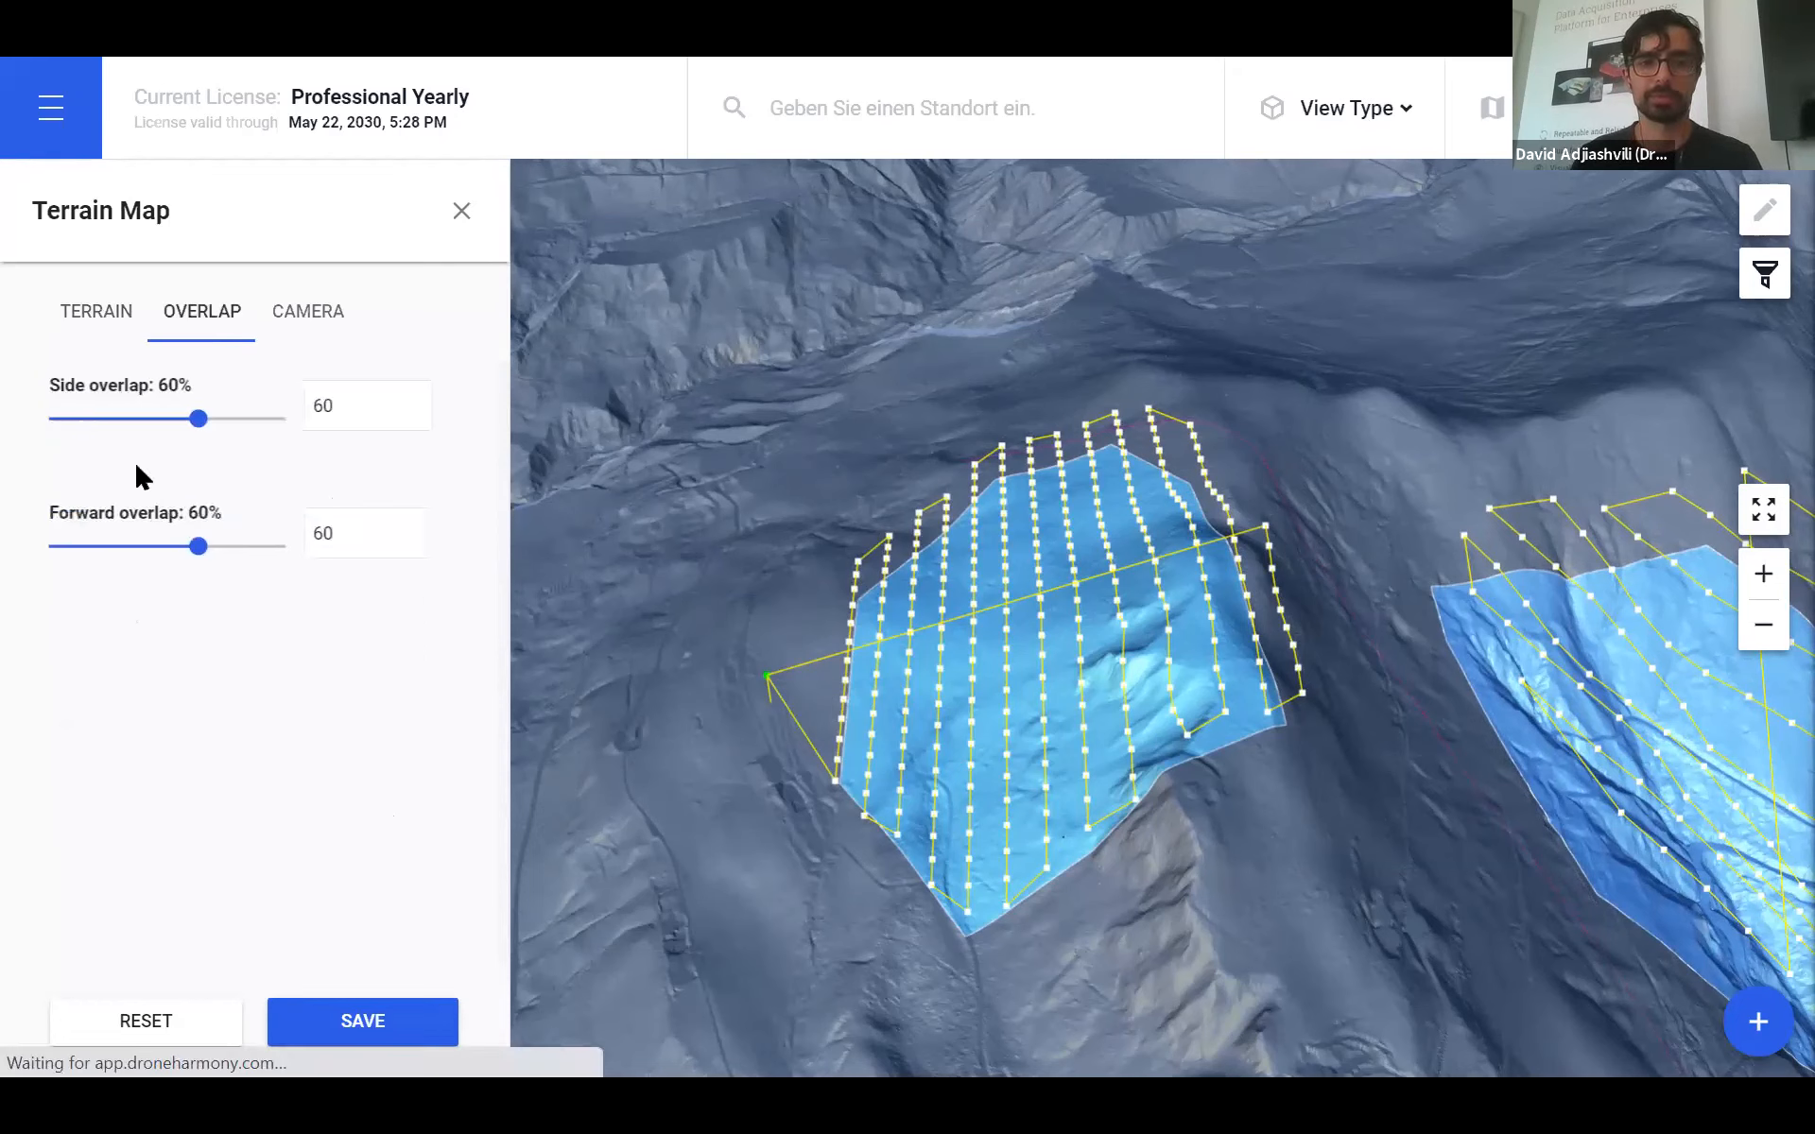
{"action": "left_click", "coordinate": [304, 314]}
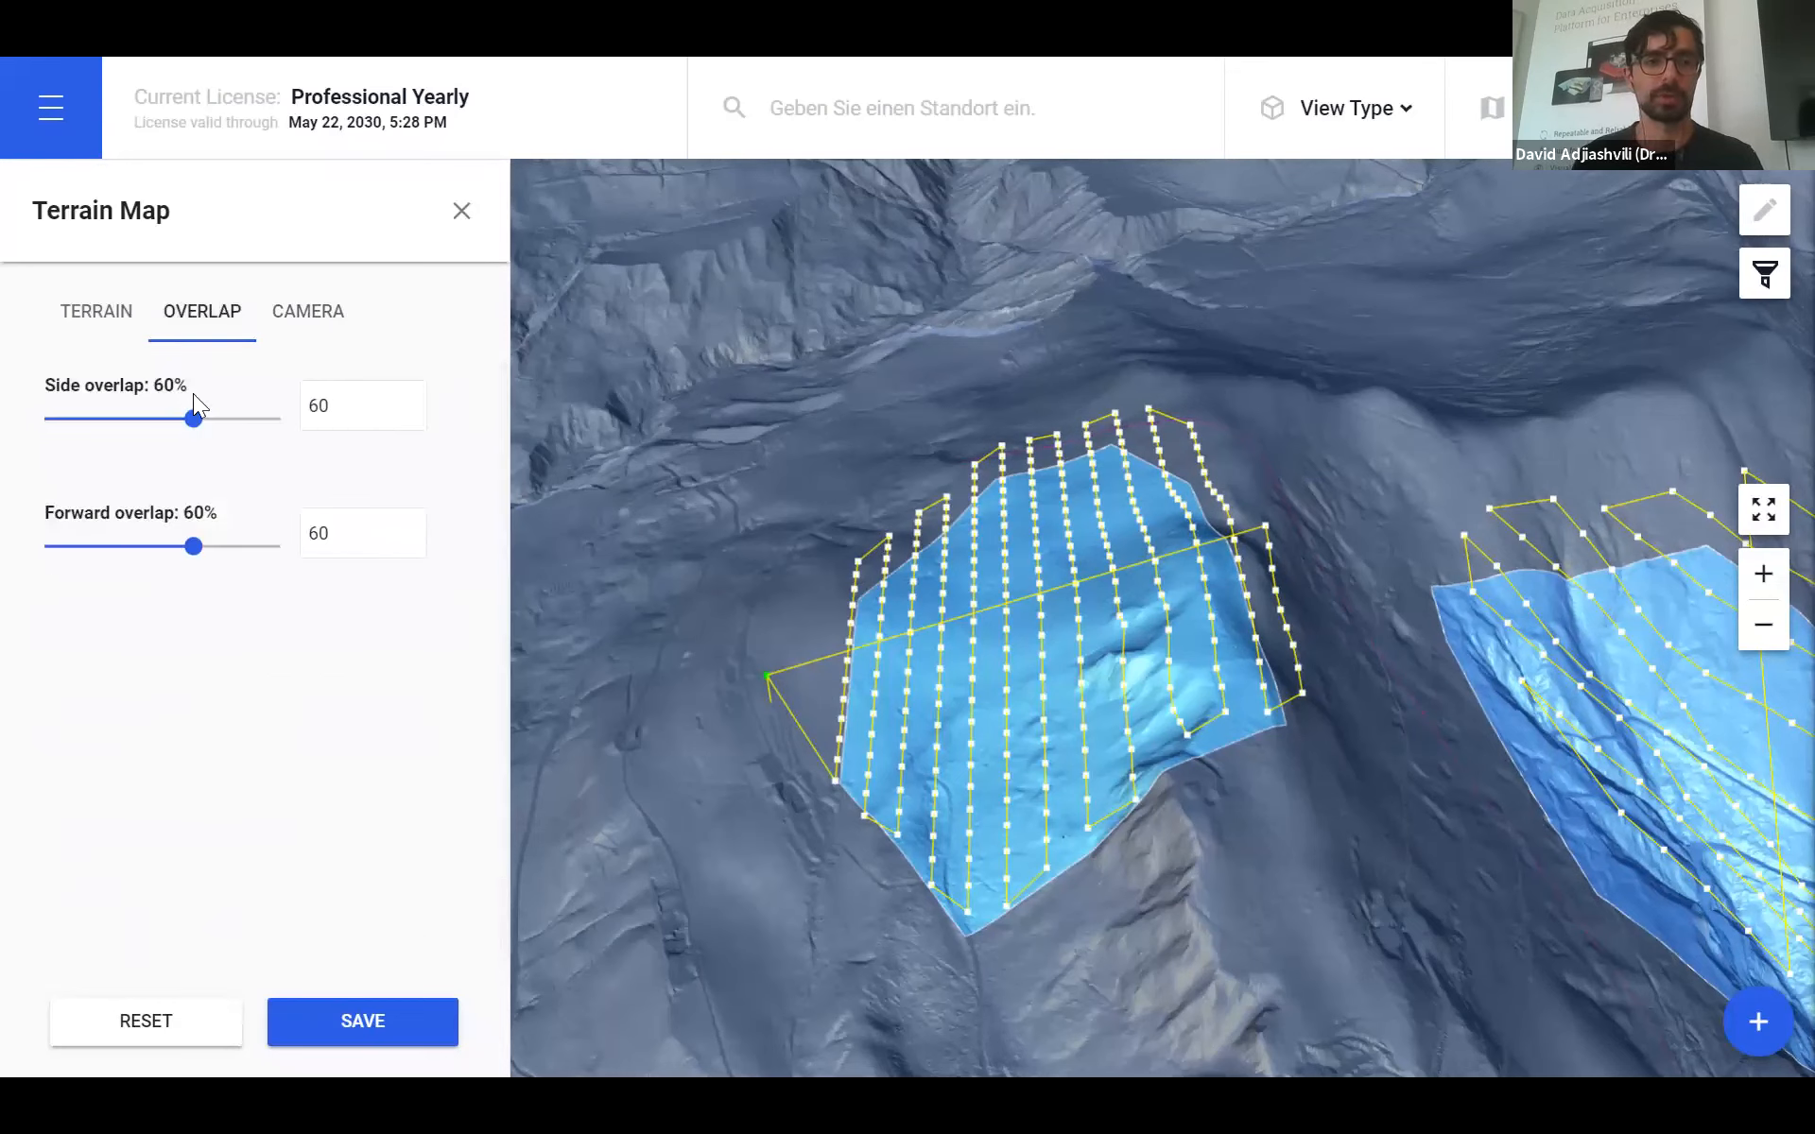
{"action": "left_click_drag", "start_coordinate": [186, 421], "coordinate": [160, 421]}
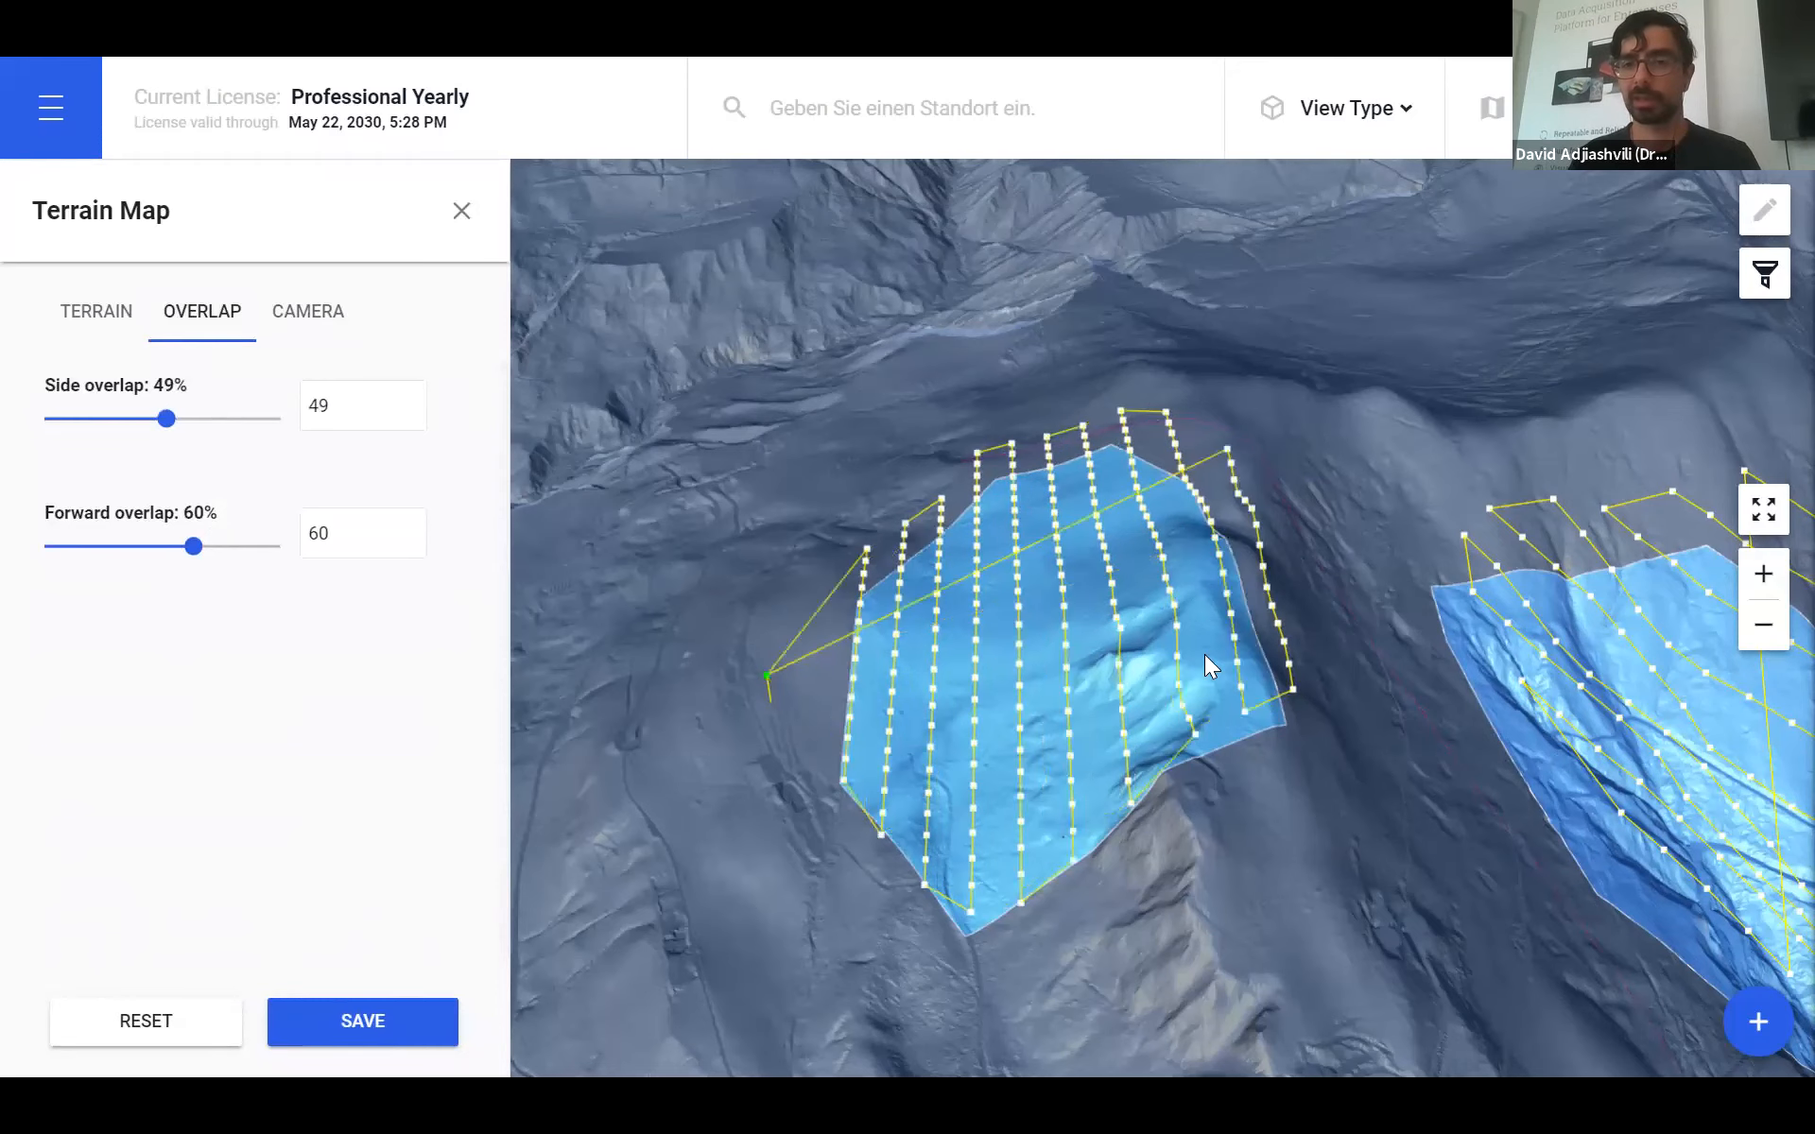
{"action": "left_click_drag", "start_coordinate": [1136, 853], "coordinate": [1349, 749]}
{"action": "left_click_drag", "start_coordinate": [1274, 800], "coordinate": [837, 714]}
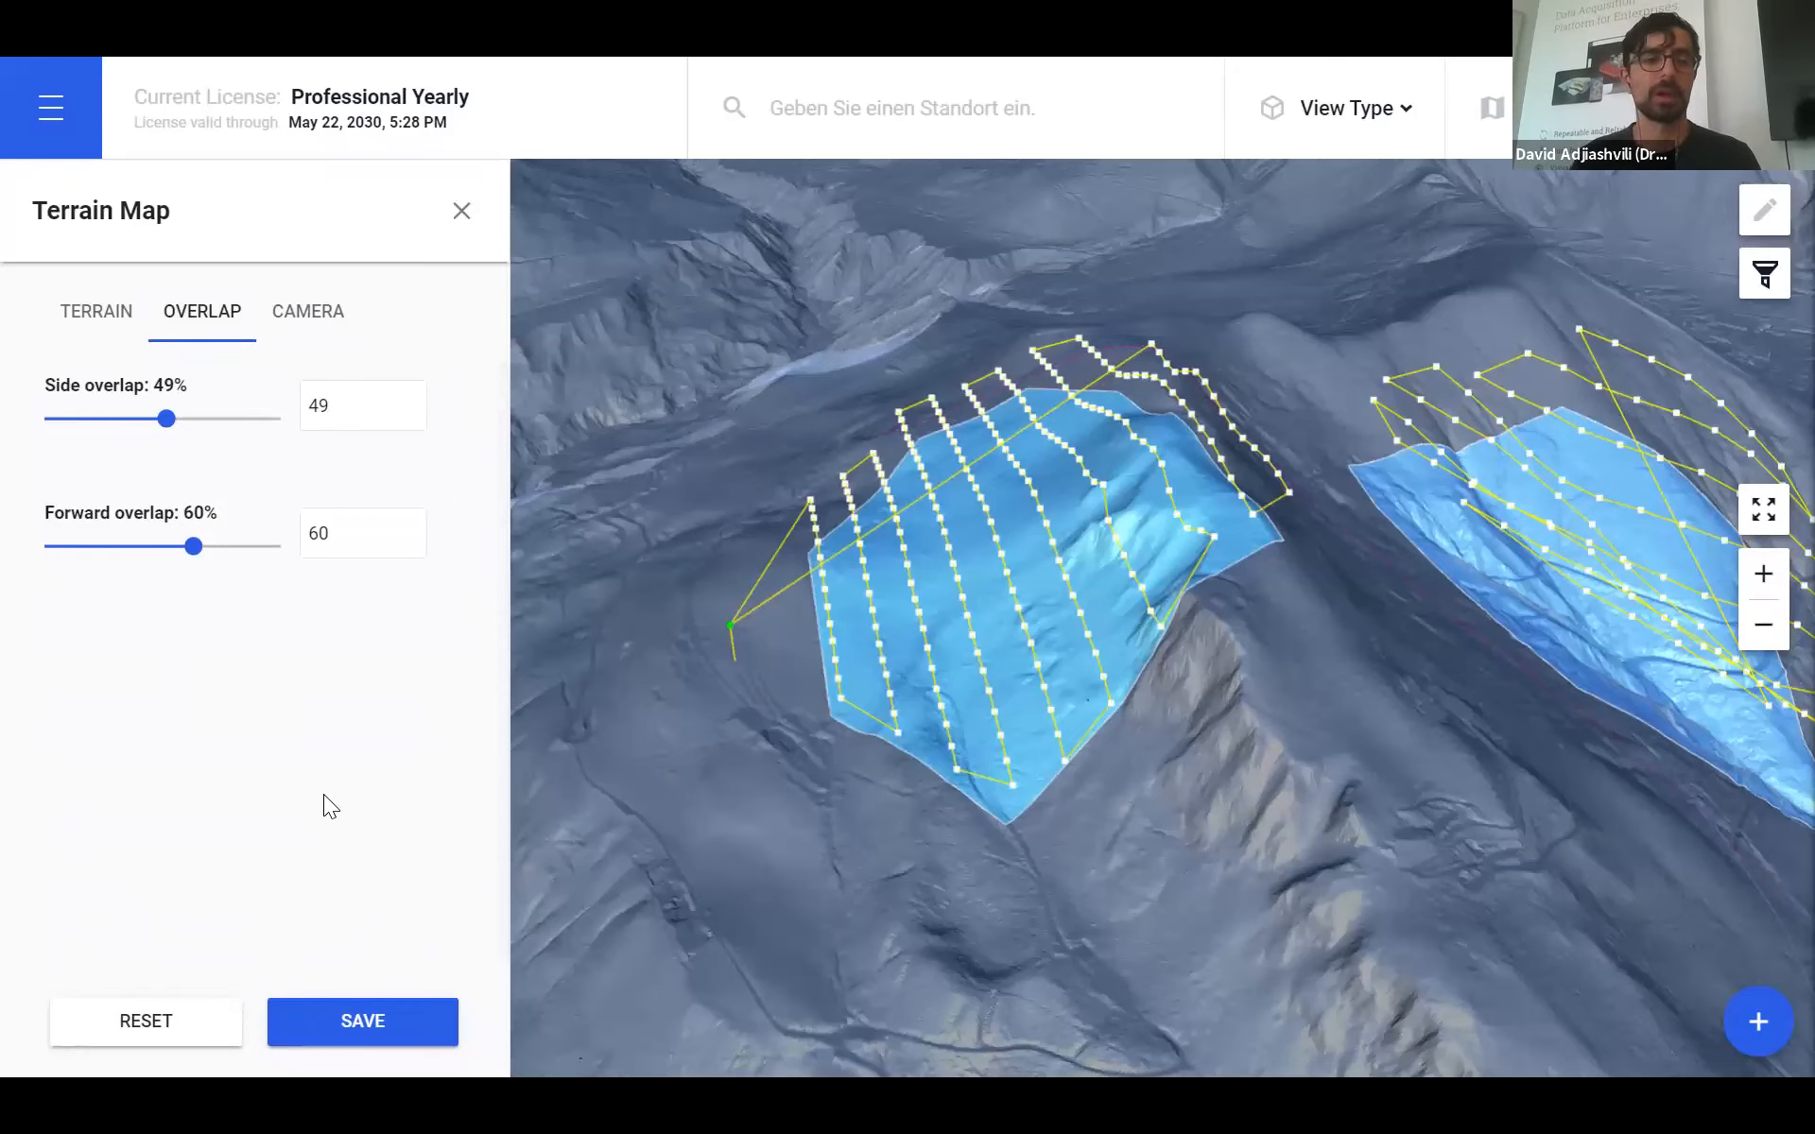
- Save the plan, renaming it from 'Plan 224' to 'New Survey'
{"action": "left_click", "coordinate": [365, 1021]}
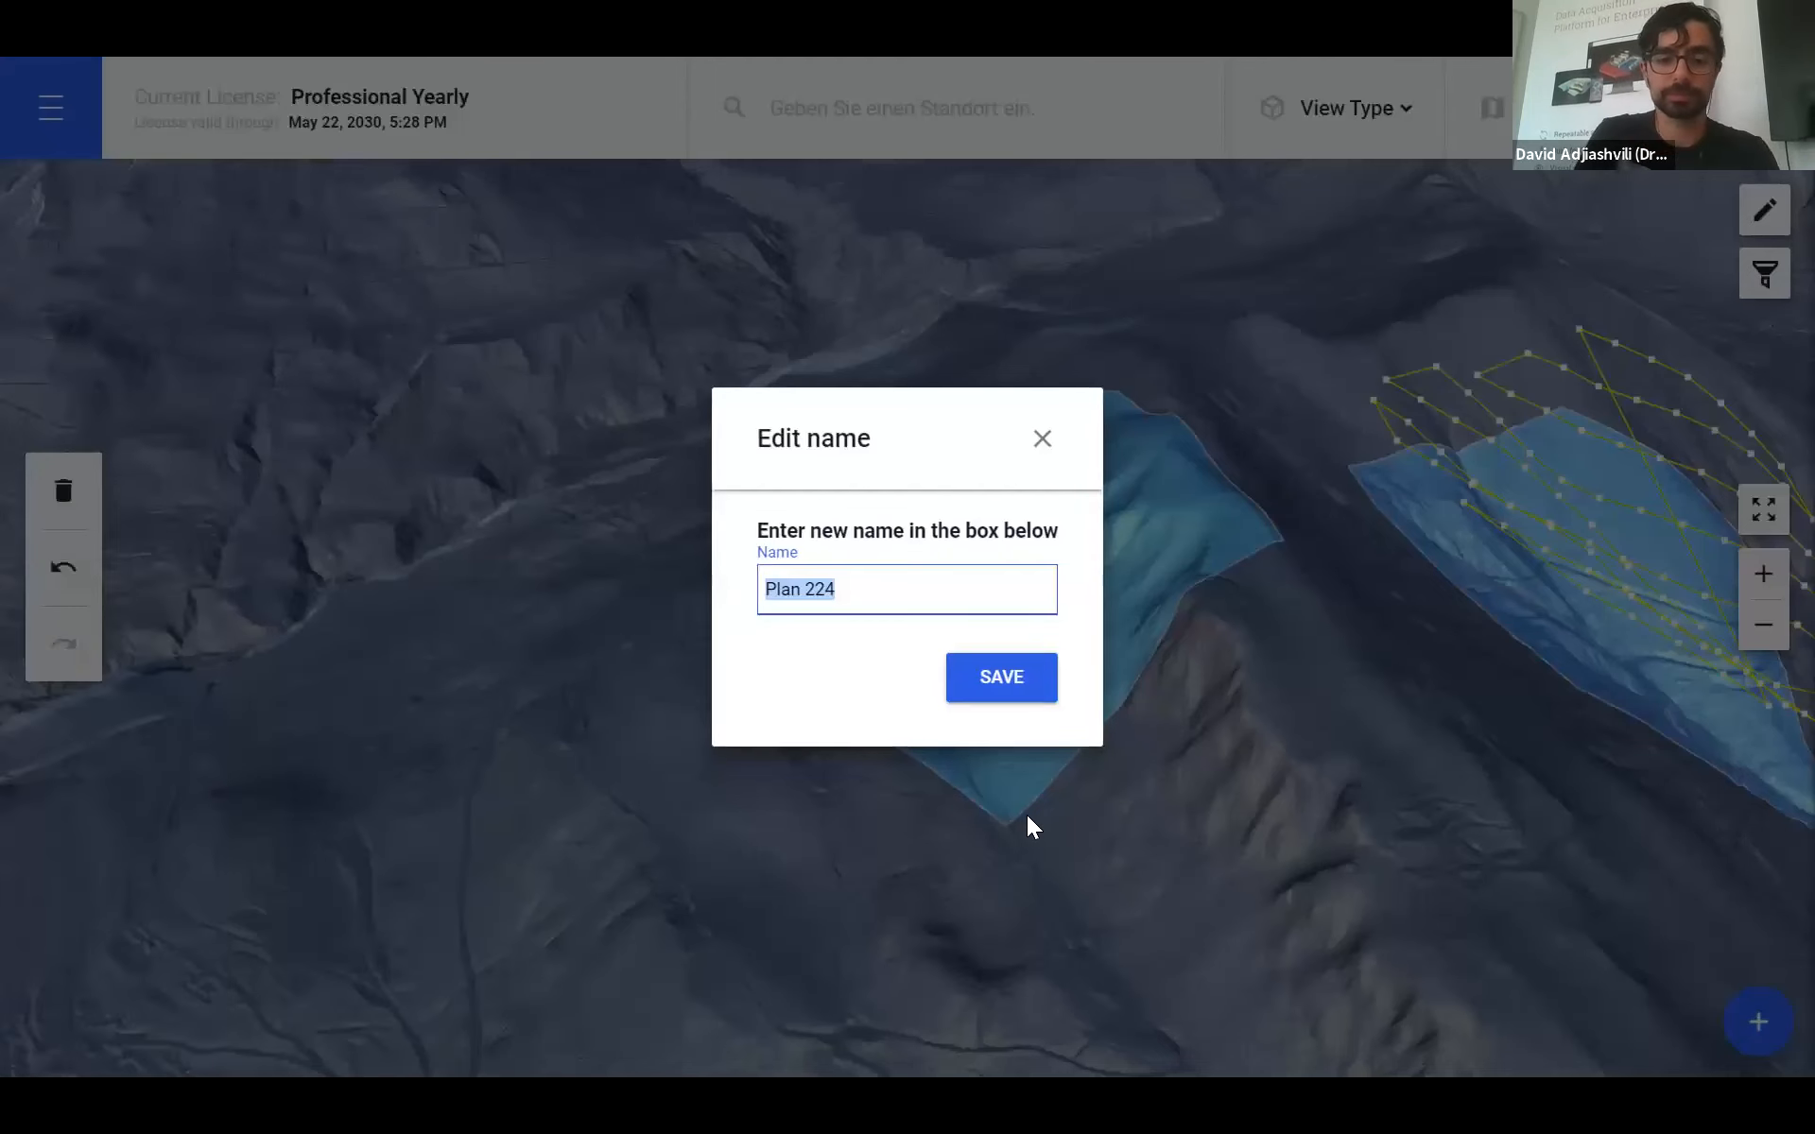
{"action": "type", "text": "N"}
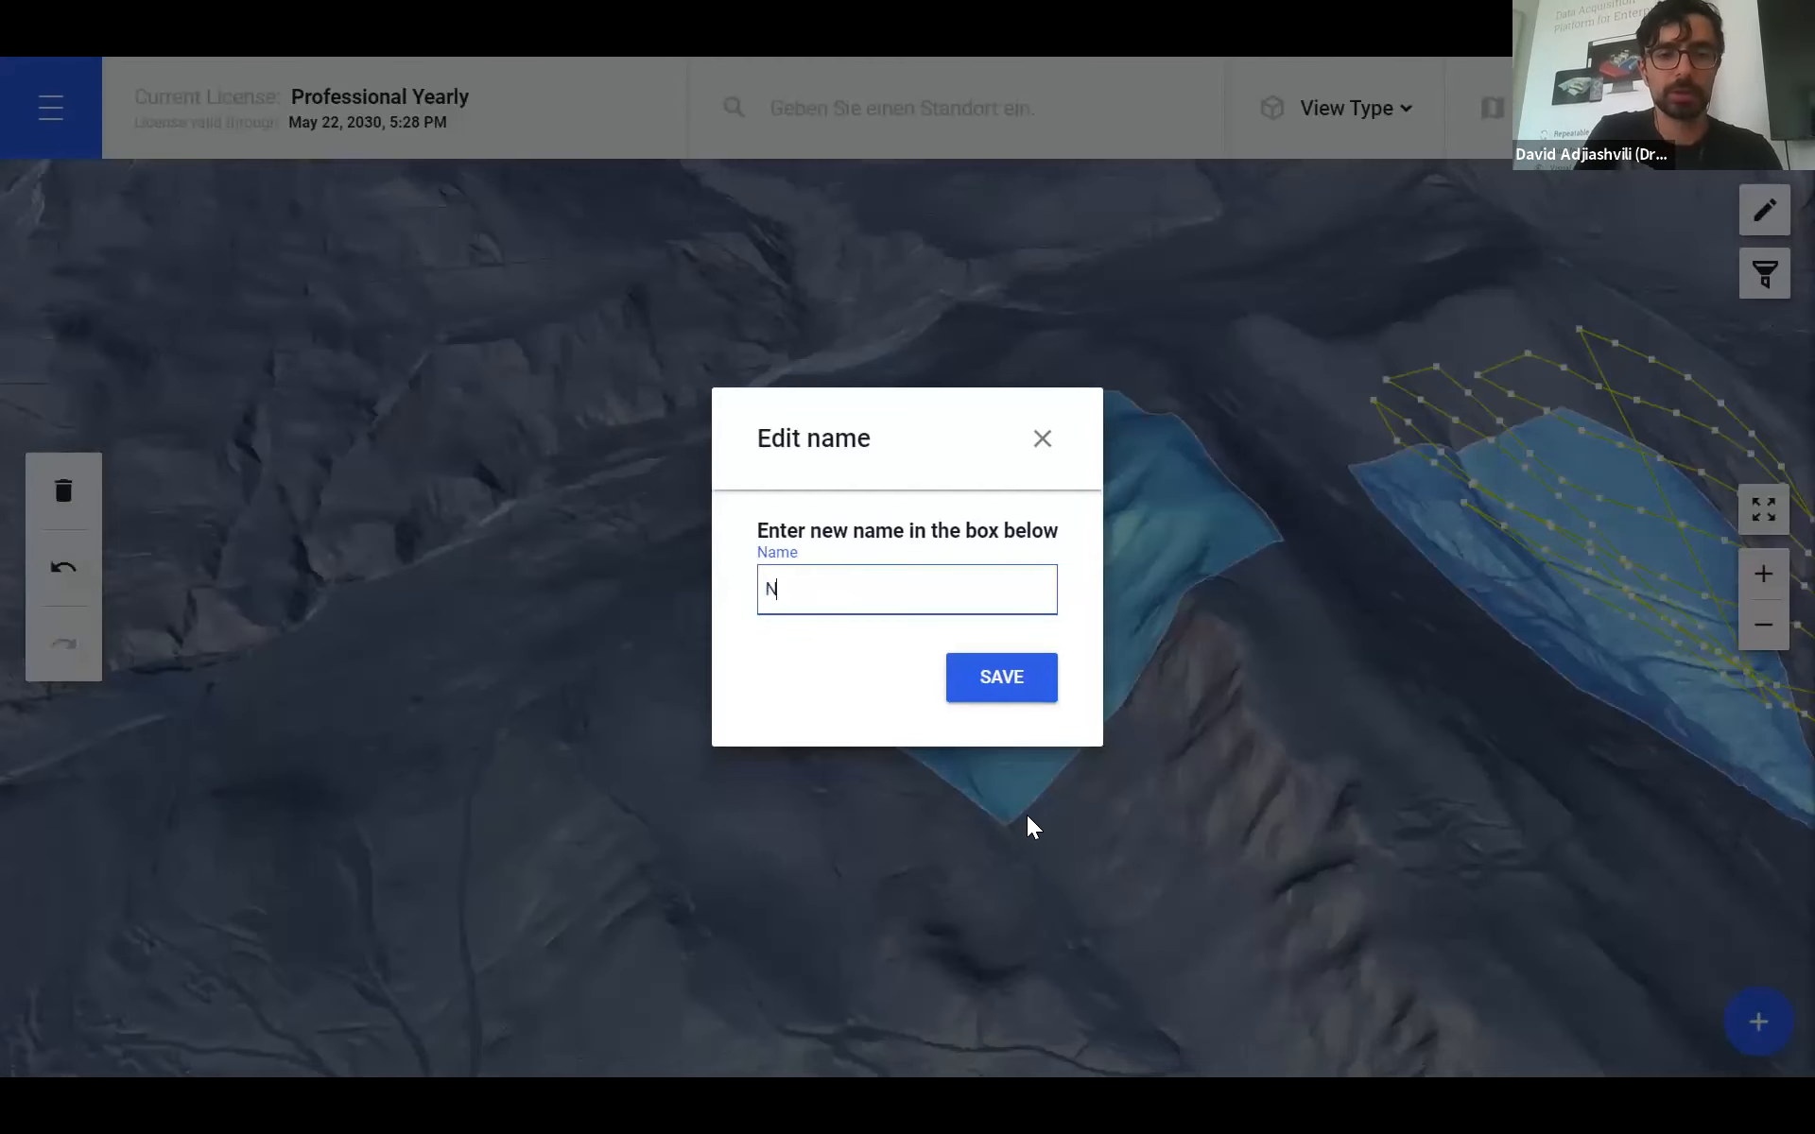
{"action": "type", "text": "e wSurvey"}
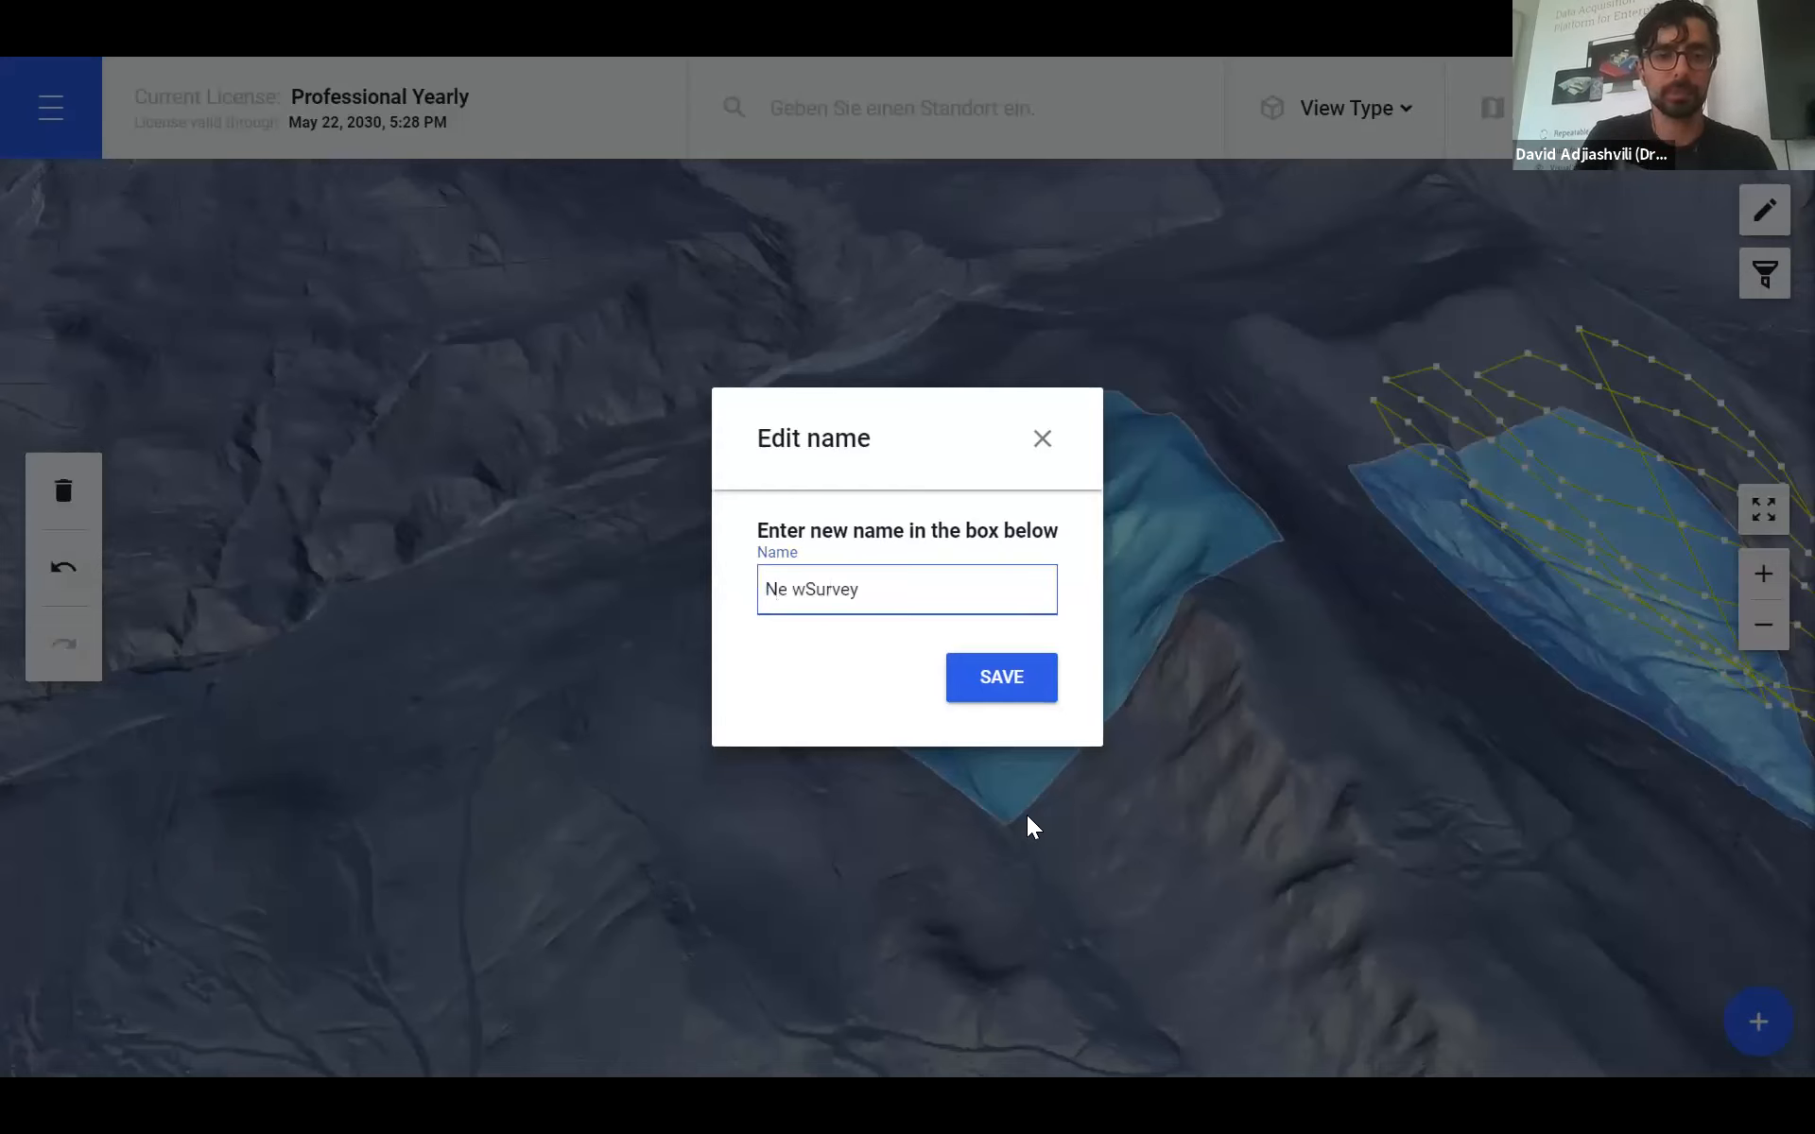
{"action": "key", "text": "BackSpace"}
{"action": "key", "text": "BackSpace"}
{"action": "key", "text": "BackSpace"}
{"action": "key", "text": "BackSpace"}
{"action": "key", "text": "BackSpace"}
{"action": "key", "text": "BackSpace"}
{"action": "key", "text": "BackSpace"}
{"action": "key", "text": "BackSpace"}
{"action": "type", "text": "w Survey"}
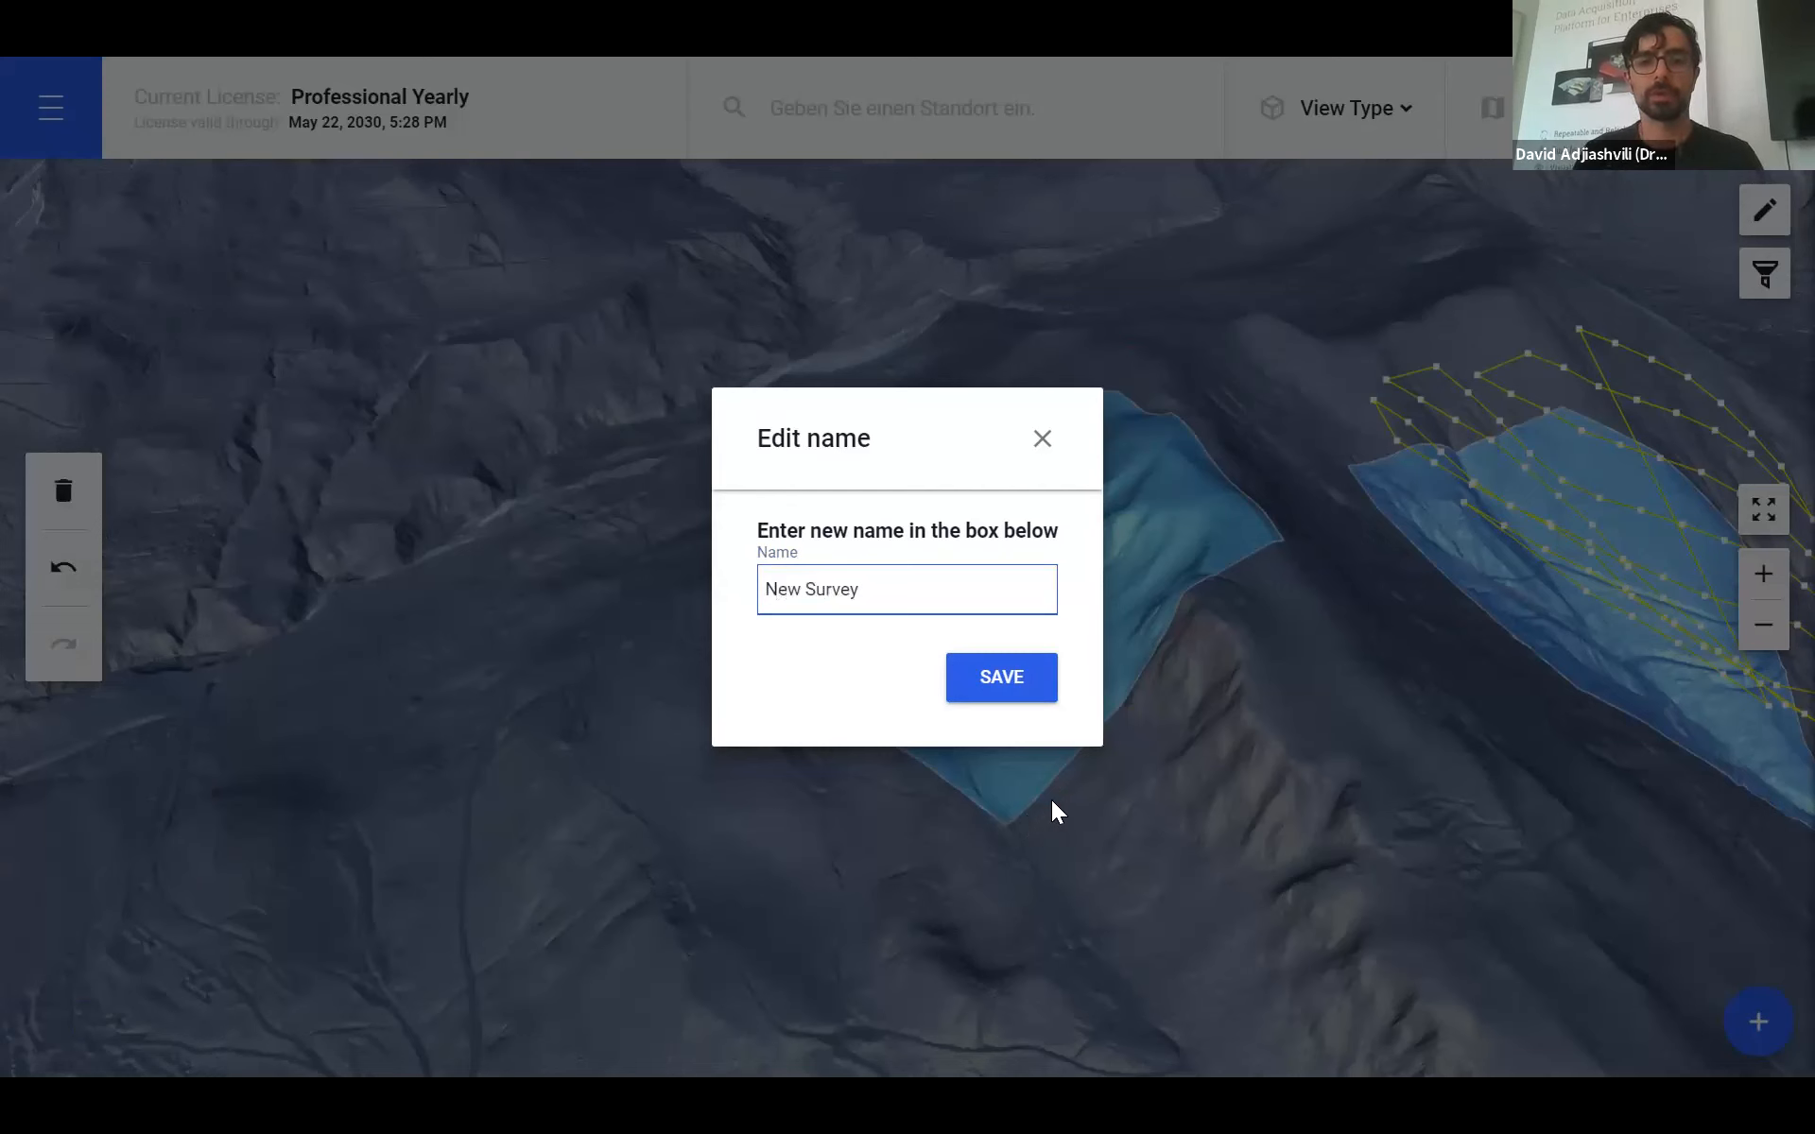
{"action": "left_click", "coordinate": [1017, 701]}
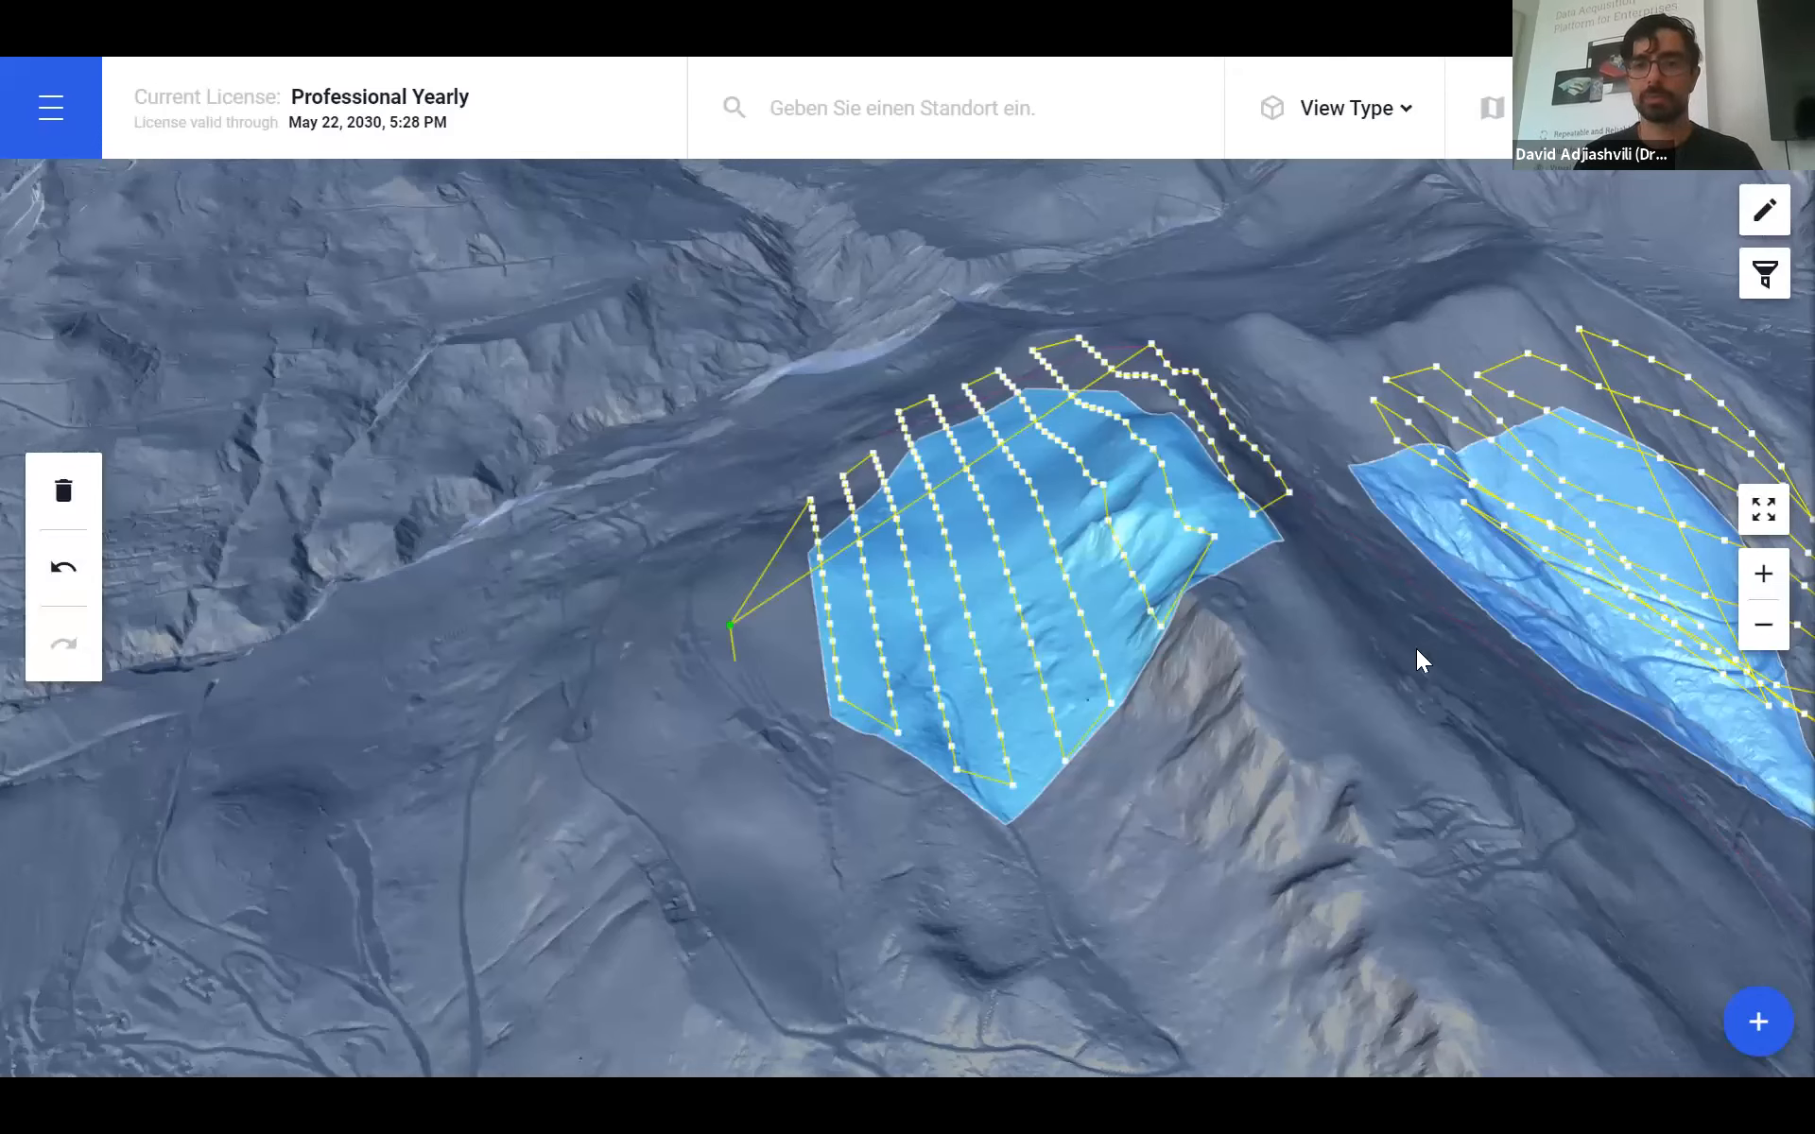
- Orbit to frame both plans, then set the View Type to 2D Map
{"action": "left_click_drag", "start_coordinate": [1342, 656], "coordinate": [1342, 656]}
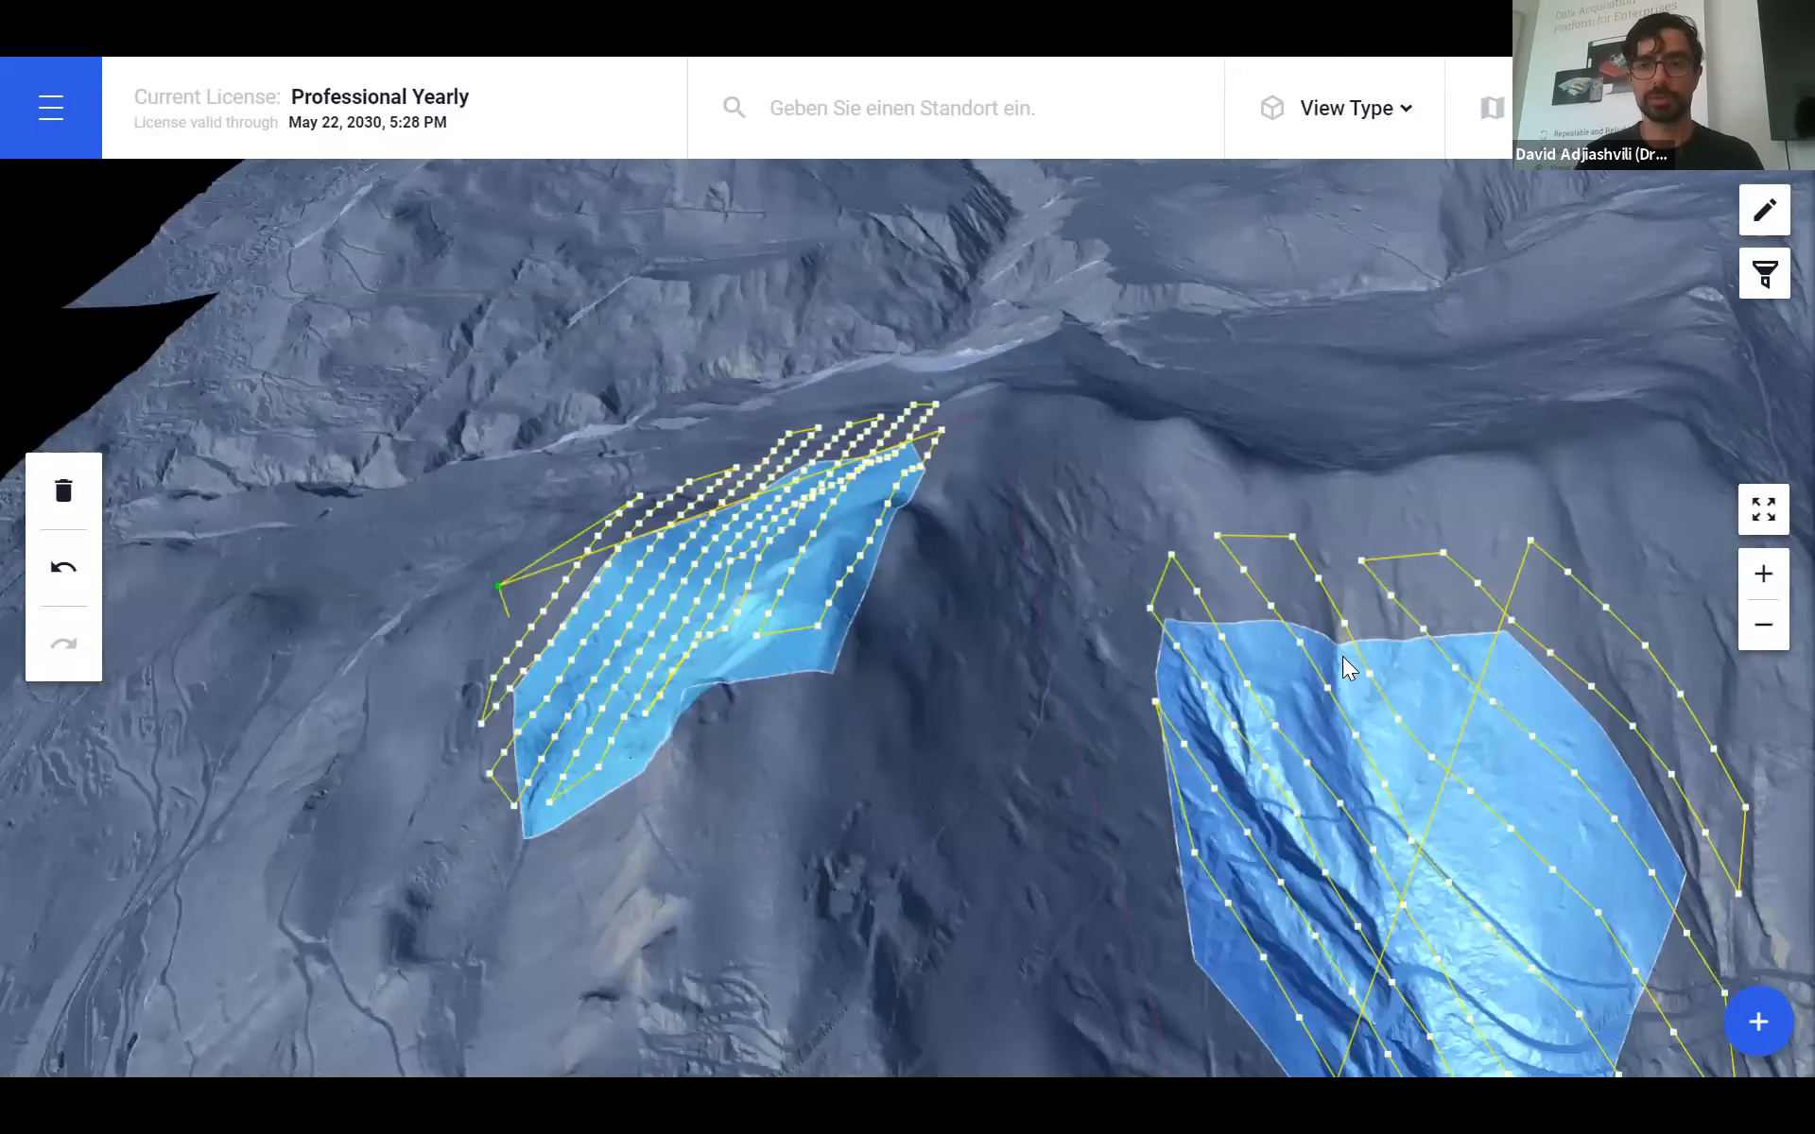
{"action": "left_click_drag", "start_coordinate": [1323, 274], "coordinate": [1097, 592]}
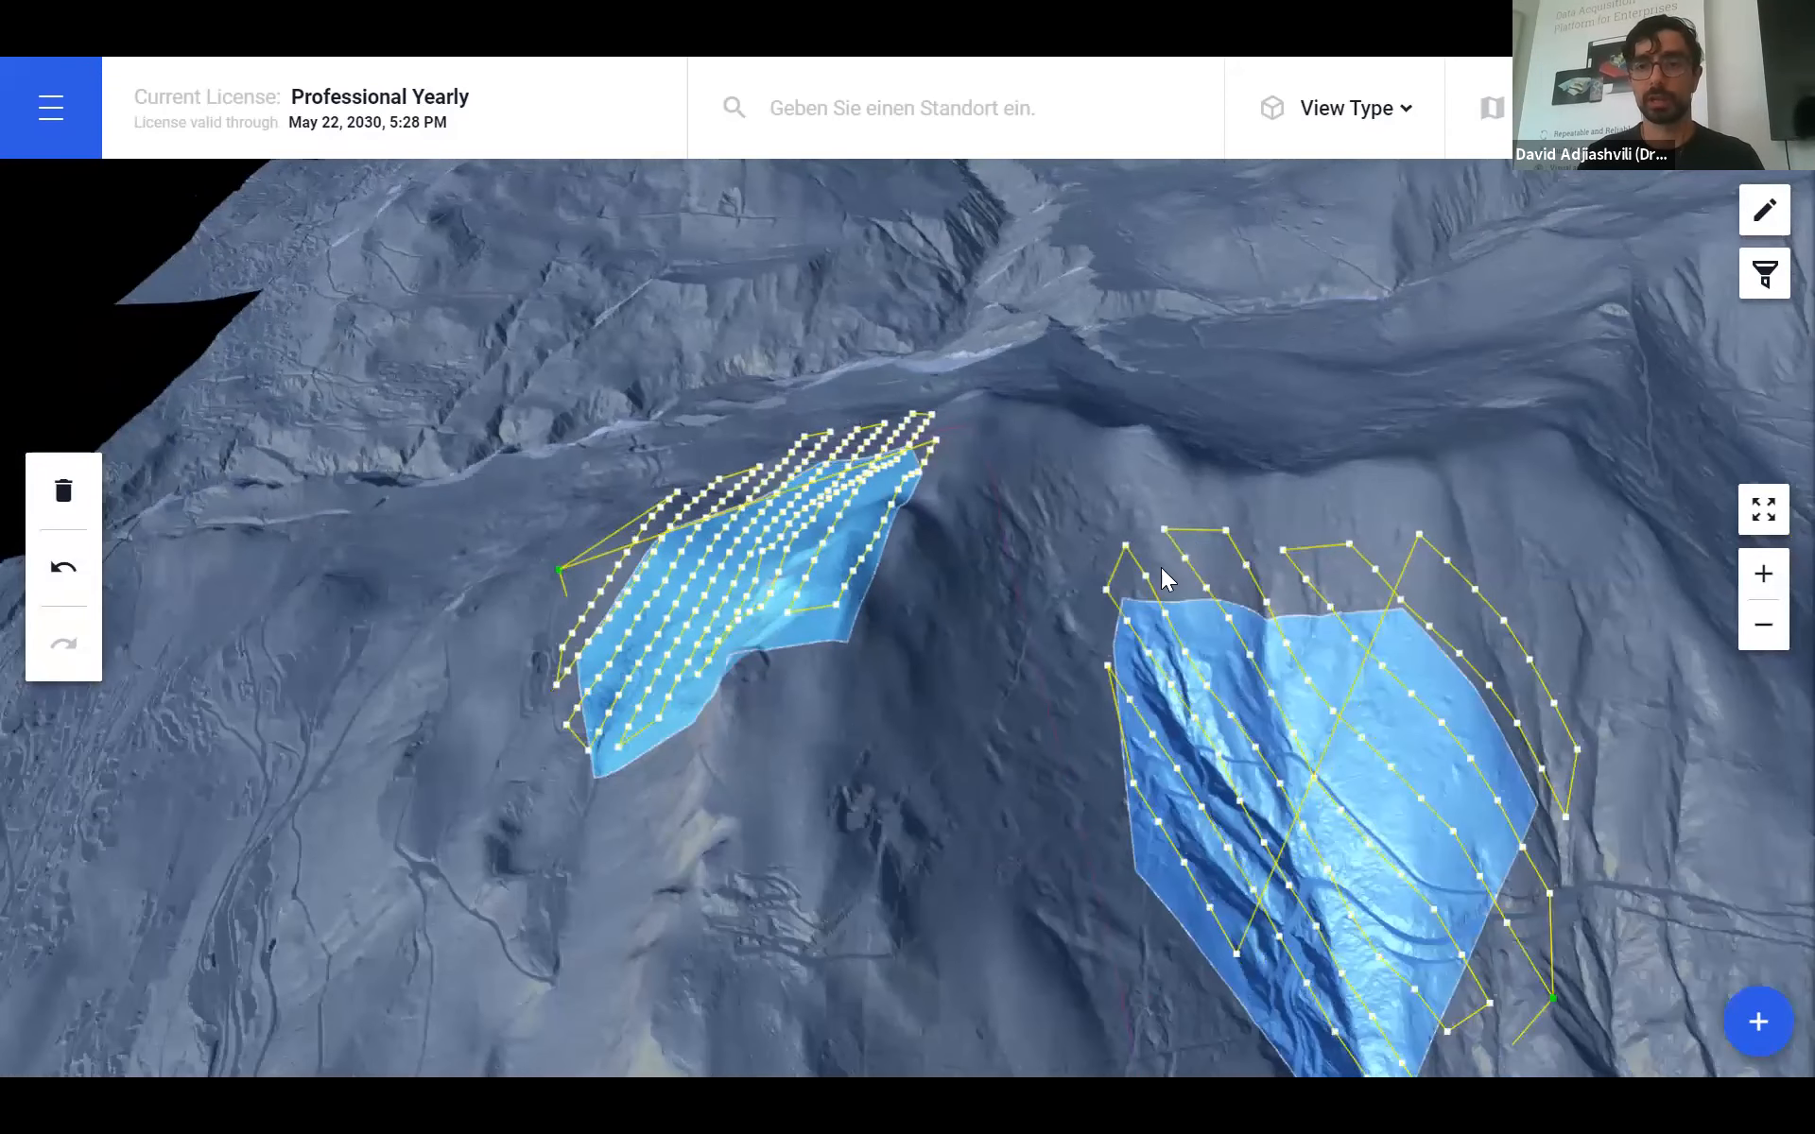
{"action": "left_click_drag", "start_coordinate": [1160, 567], "coordinate": [1325, 118]}
{"action": "scroll", "coordinate": [1308, 187], "scroll_direction": "down", "scroll_amount": 1}
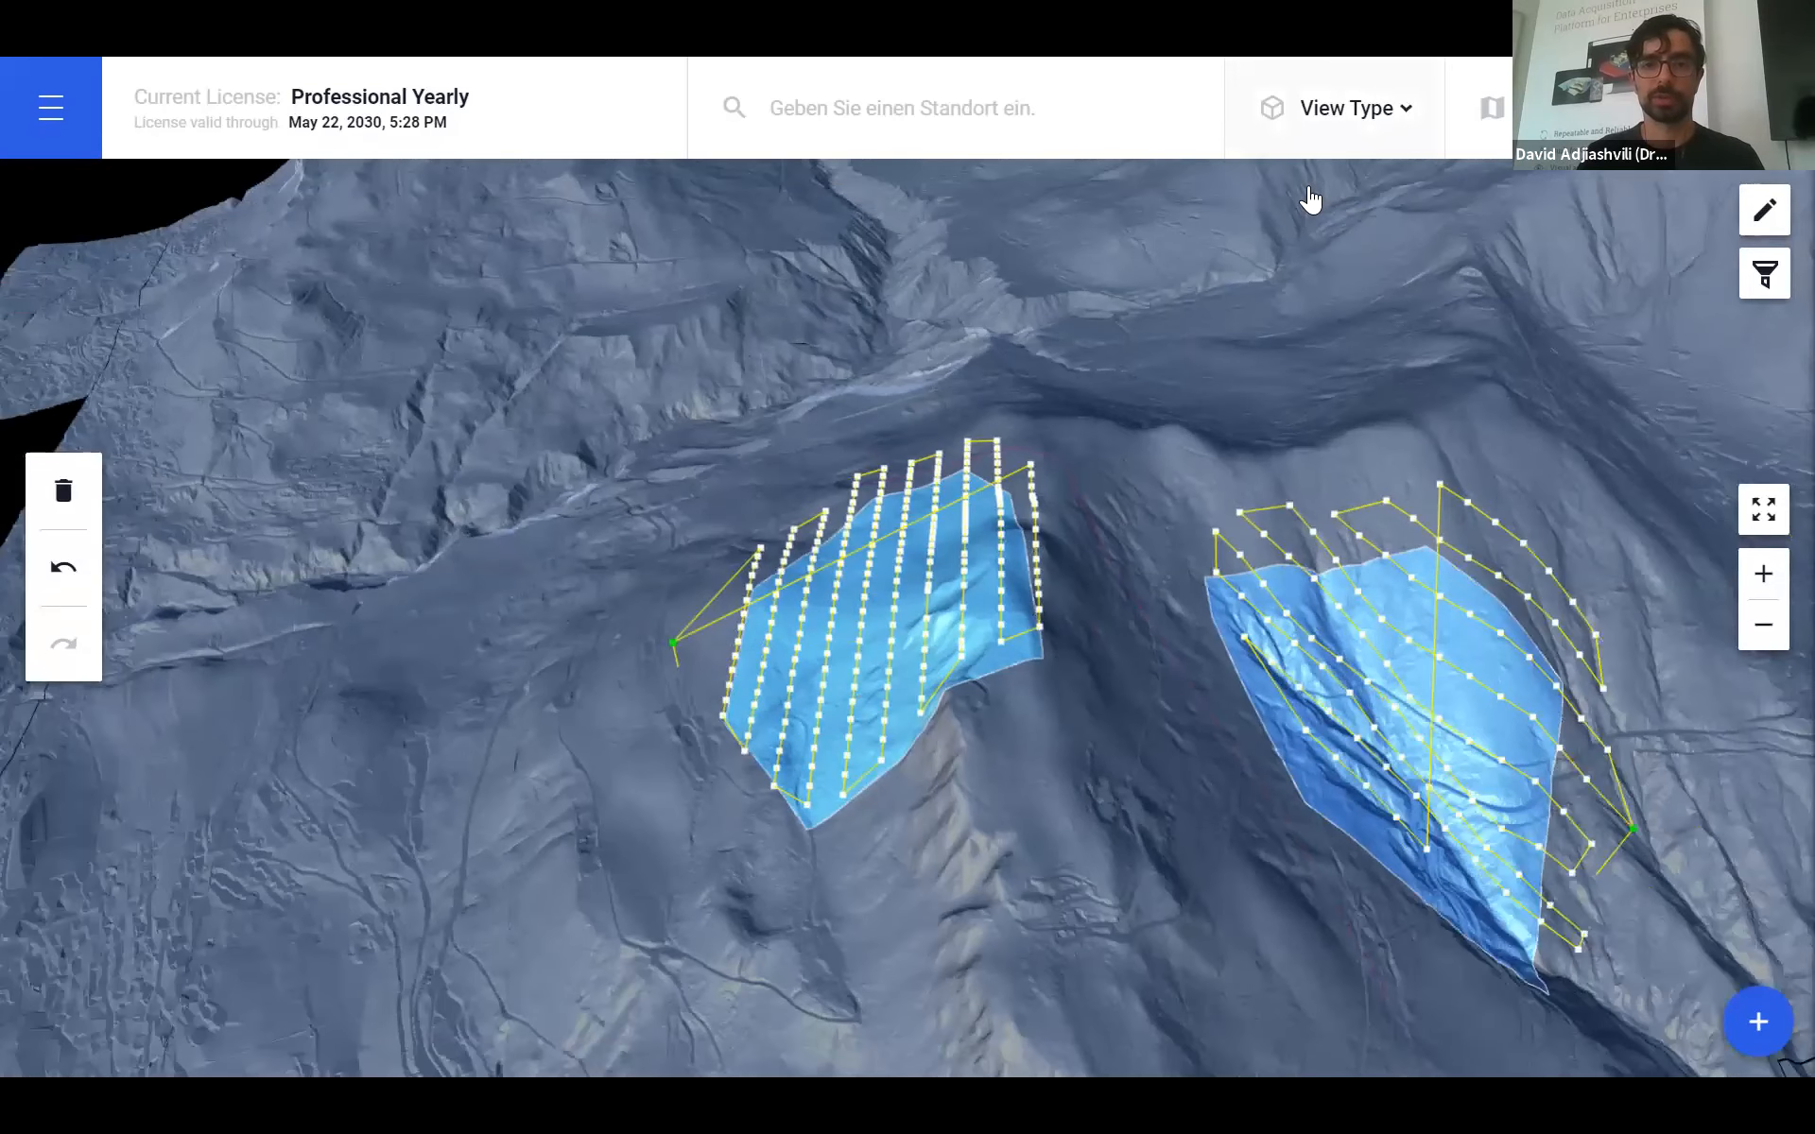
{"action": "left_click", "coordinate": [1323, 107]}
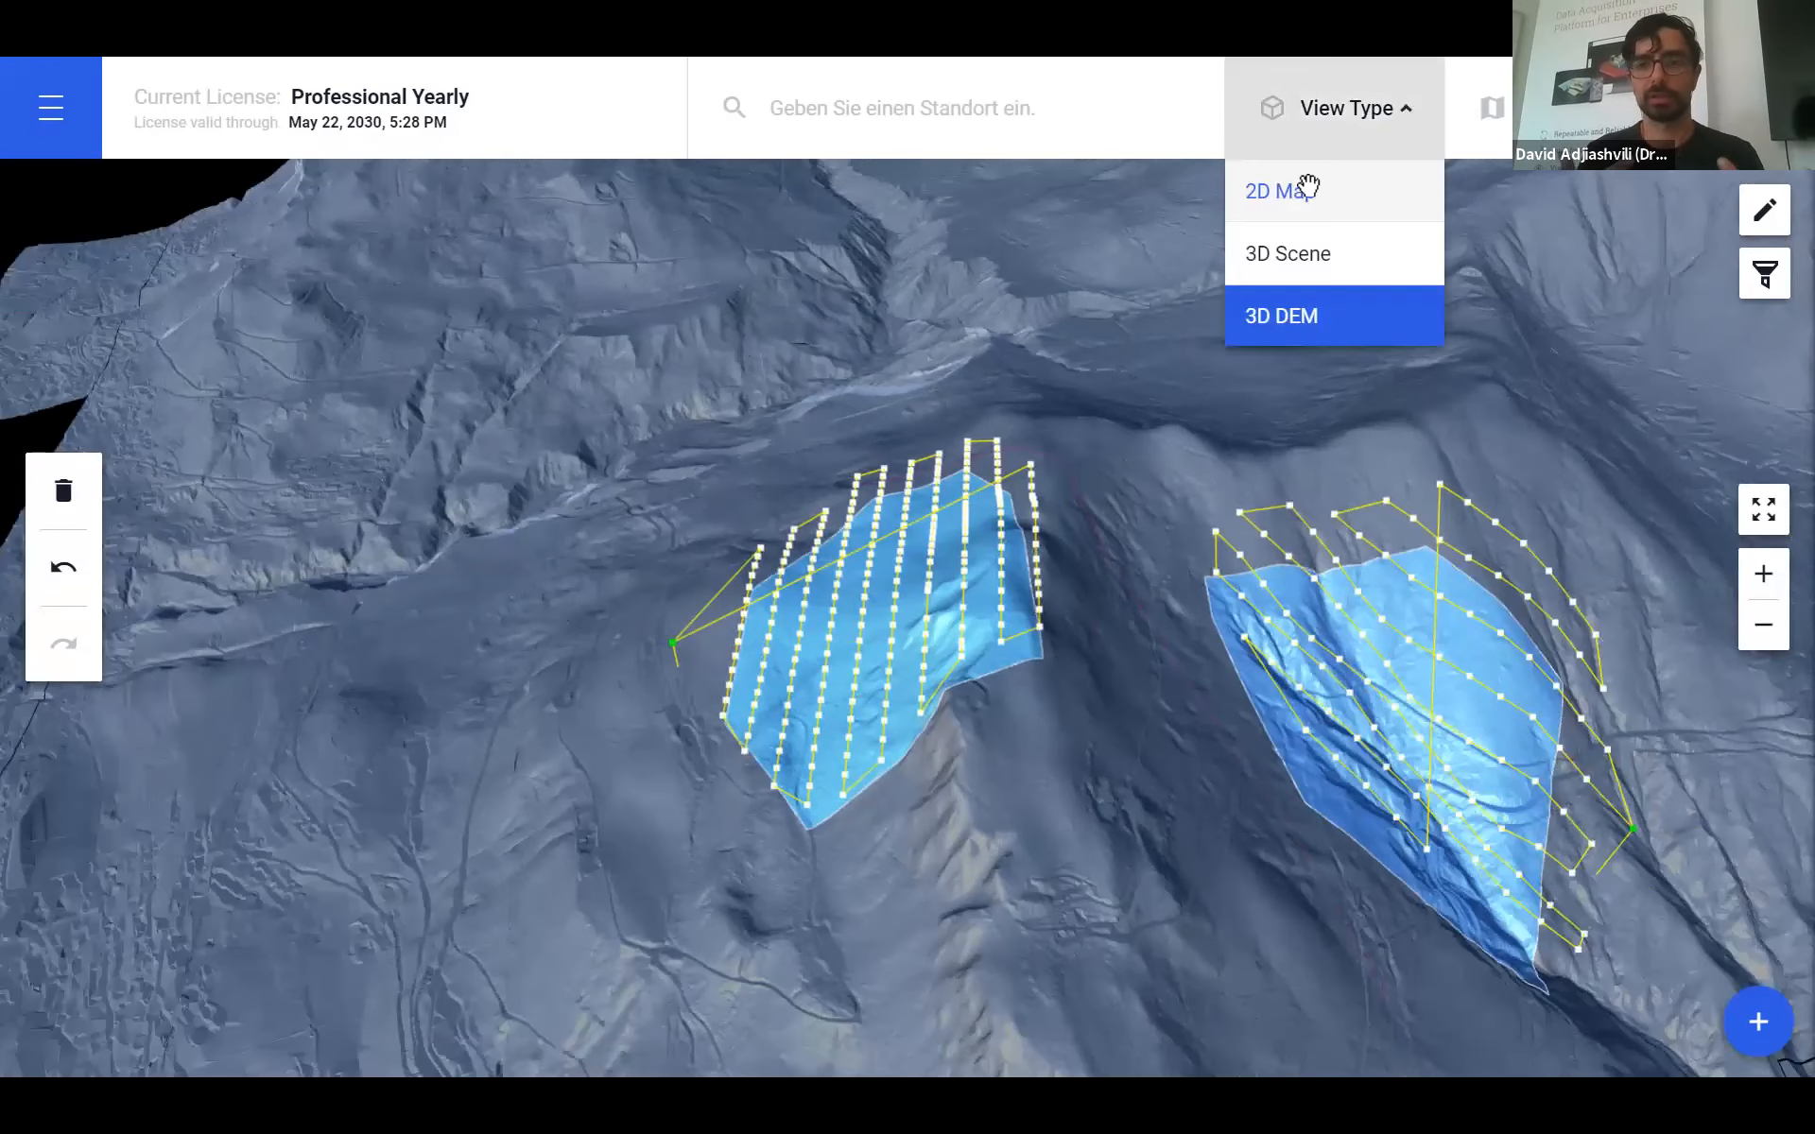
{"action": "left_click", "coordinate": [1308, 188]}
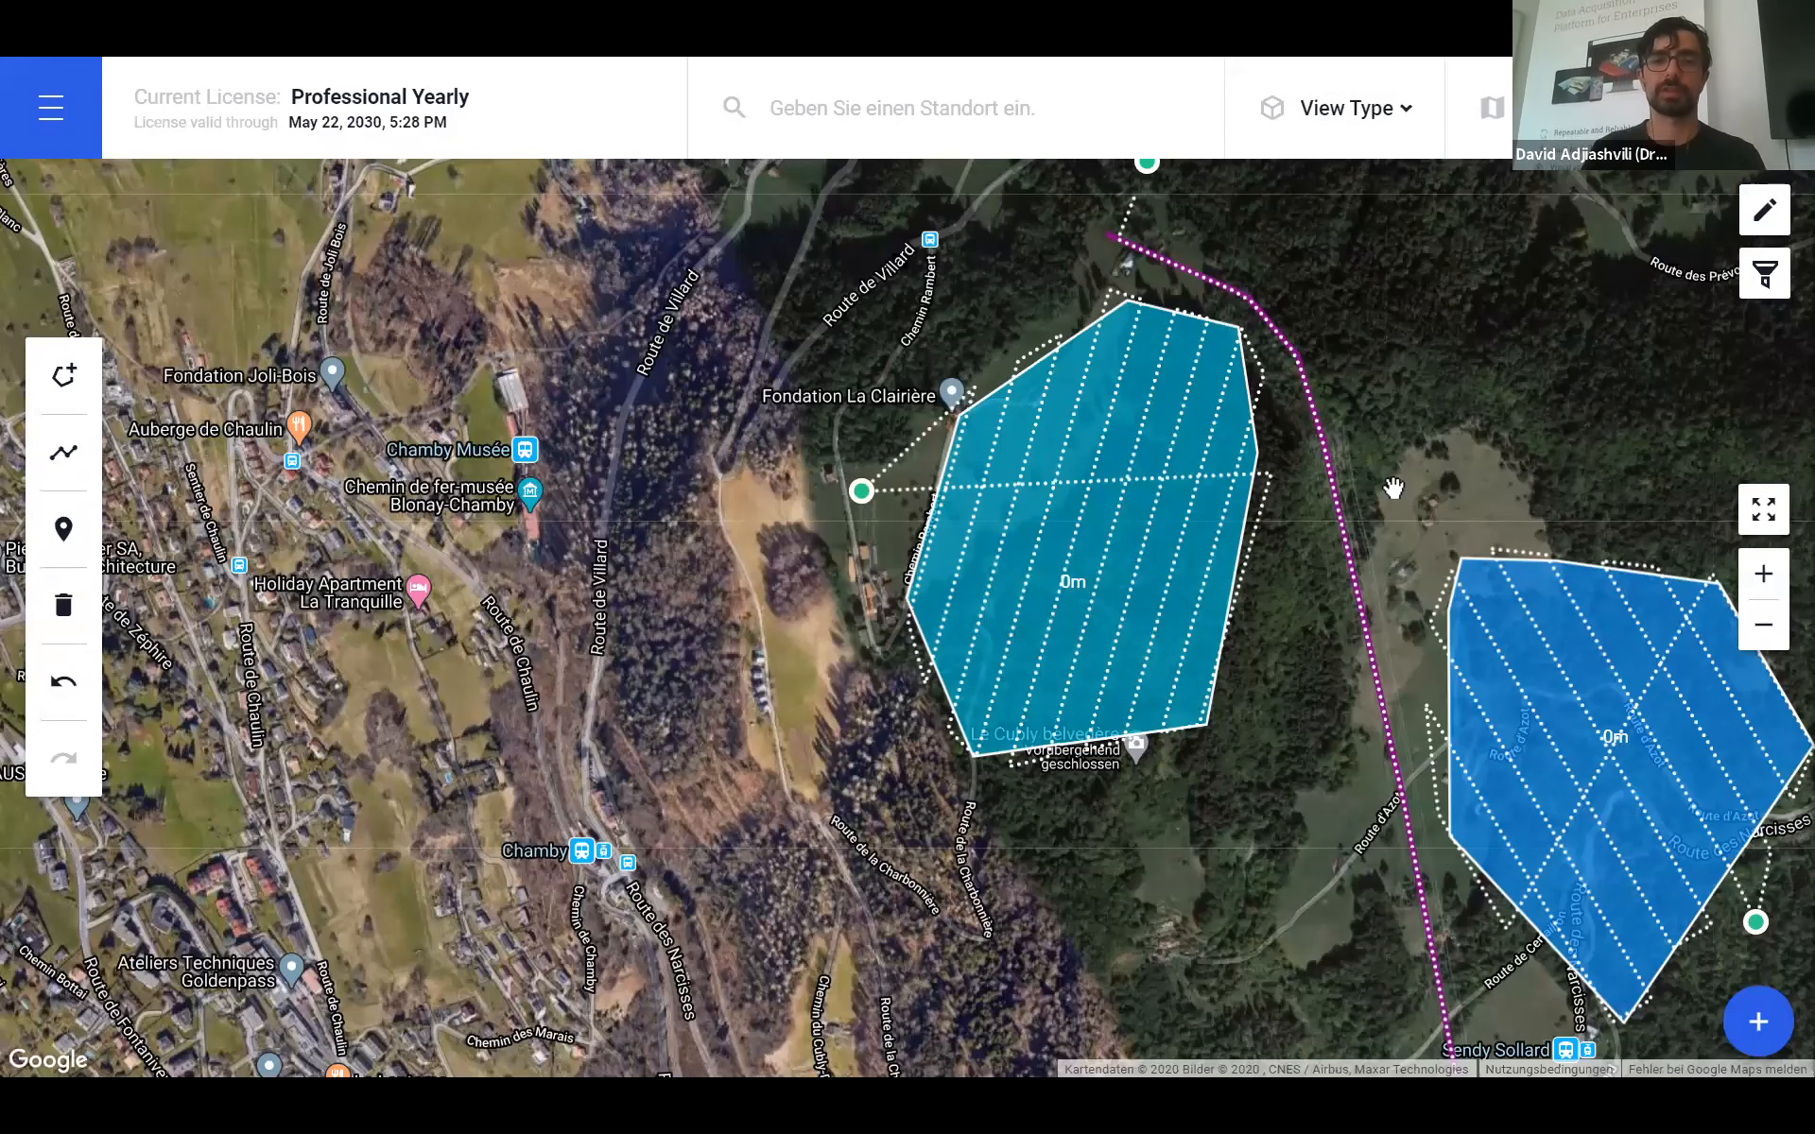
- Select the New Survey route to show its numbered waypoints, then close the Plan Editing panel
{"action": "left_click", "coordinate": [1495, 576]}
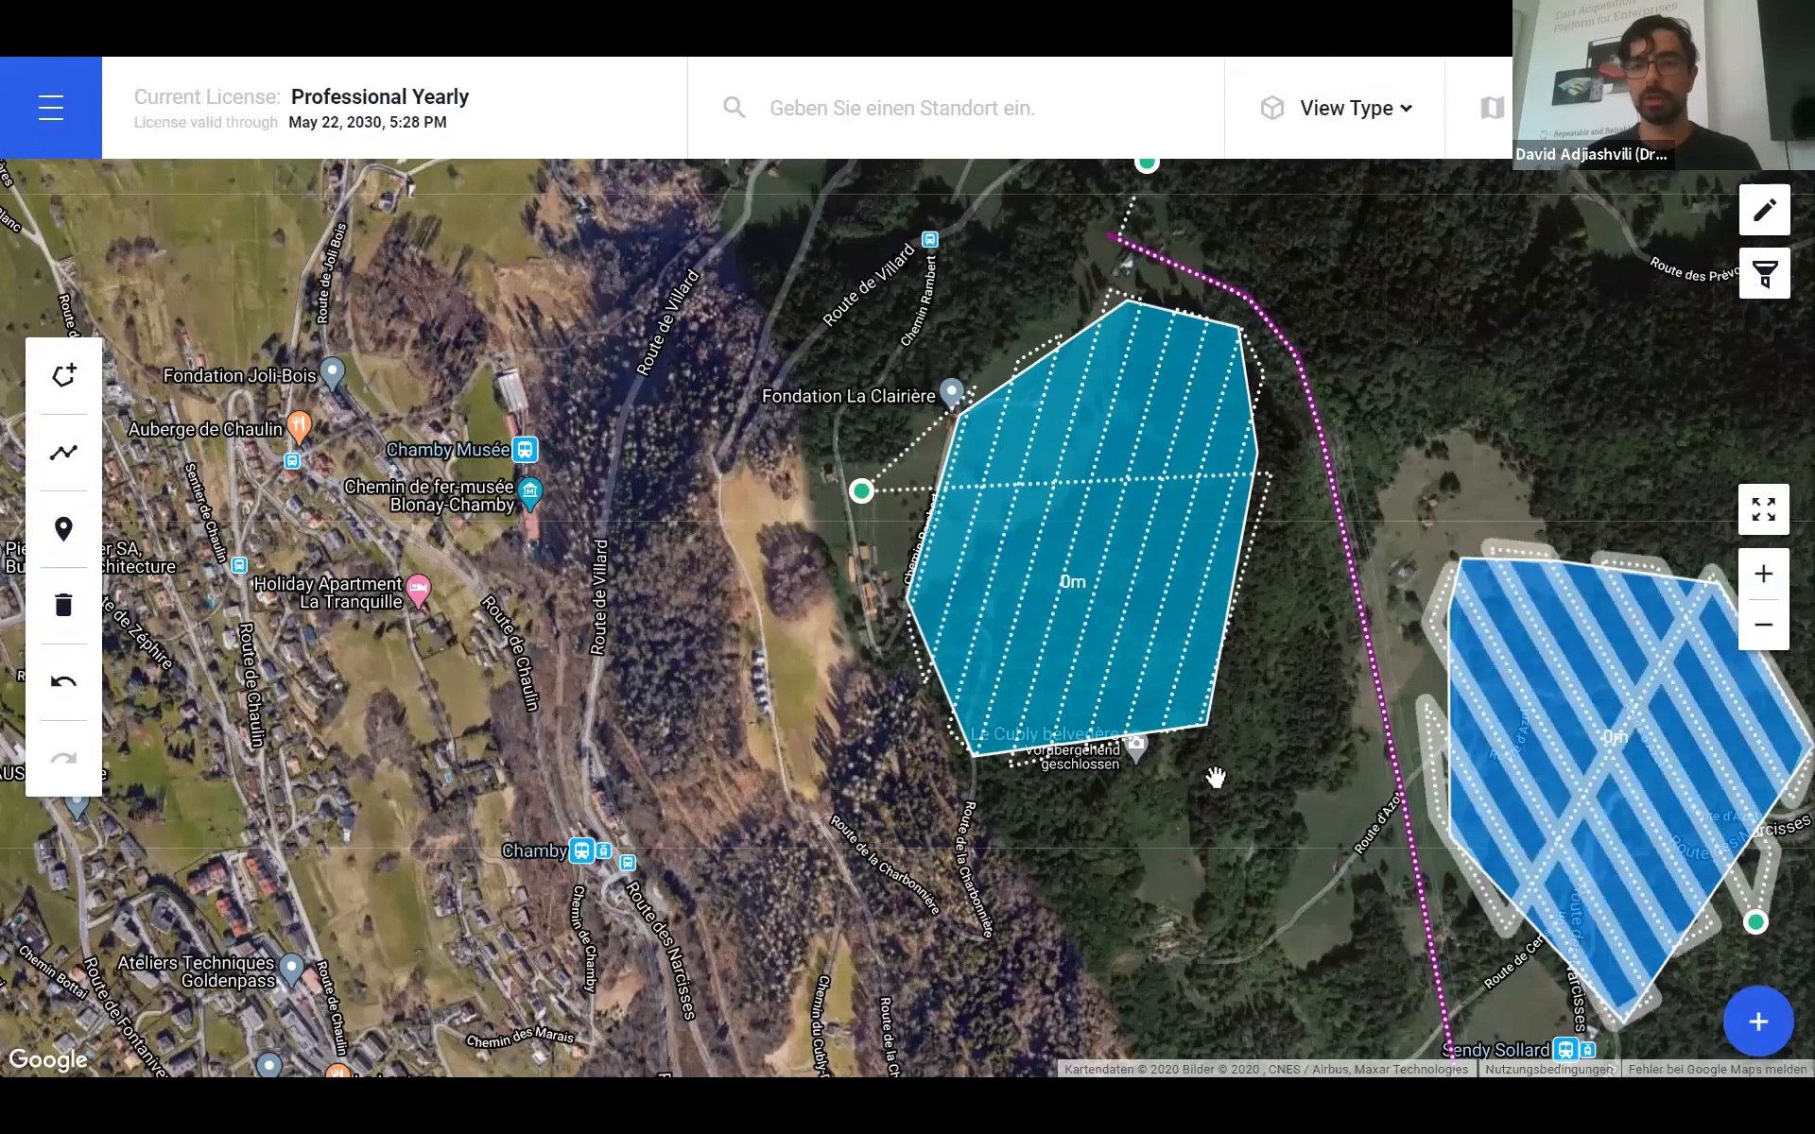
{"action": "left_click_drag", "start_coordinate": [1337, 723], "coordinate": [1215, 777]}
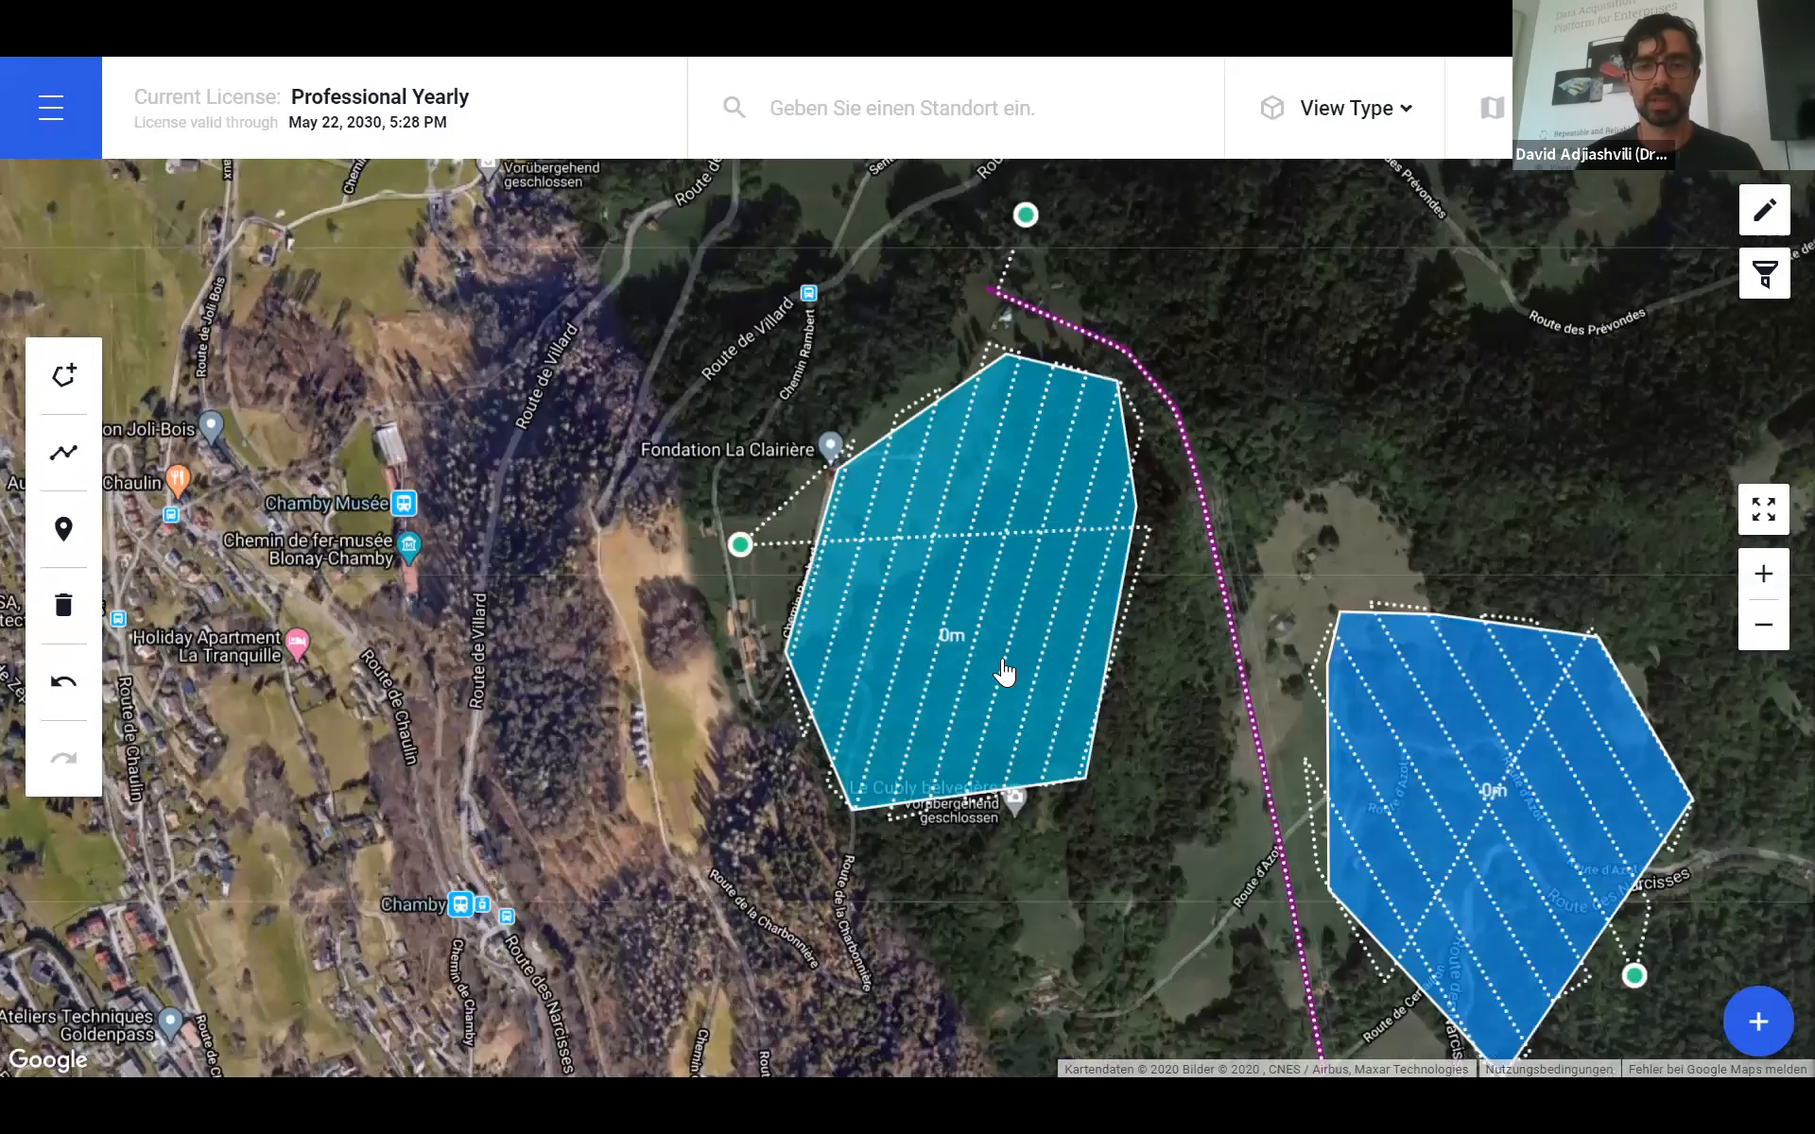
{"action": "left_click", "coordinate": [1254, 787]}
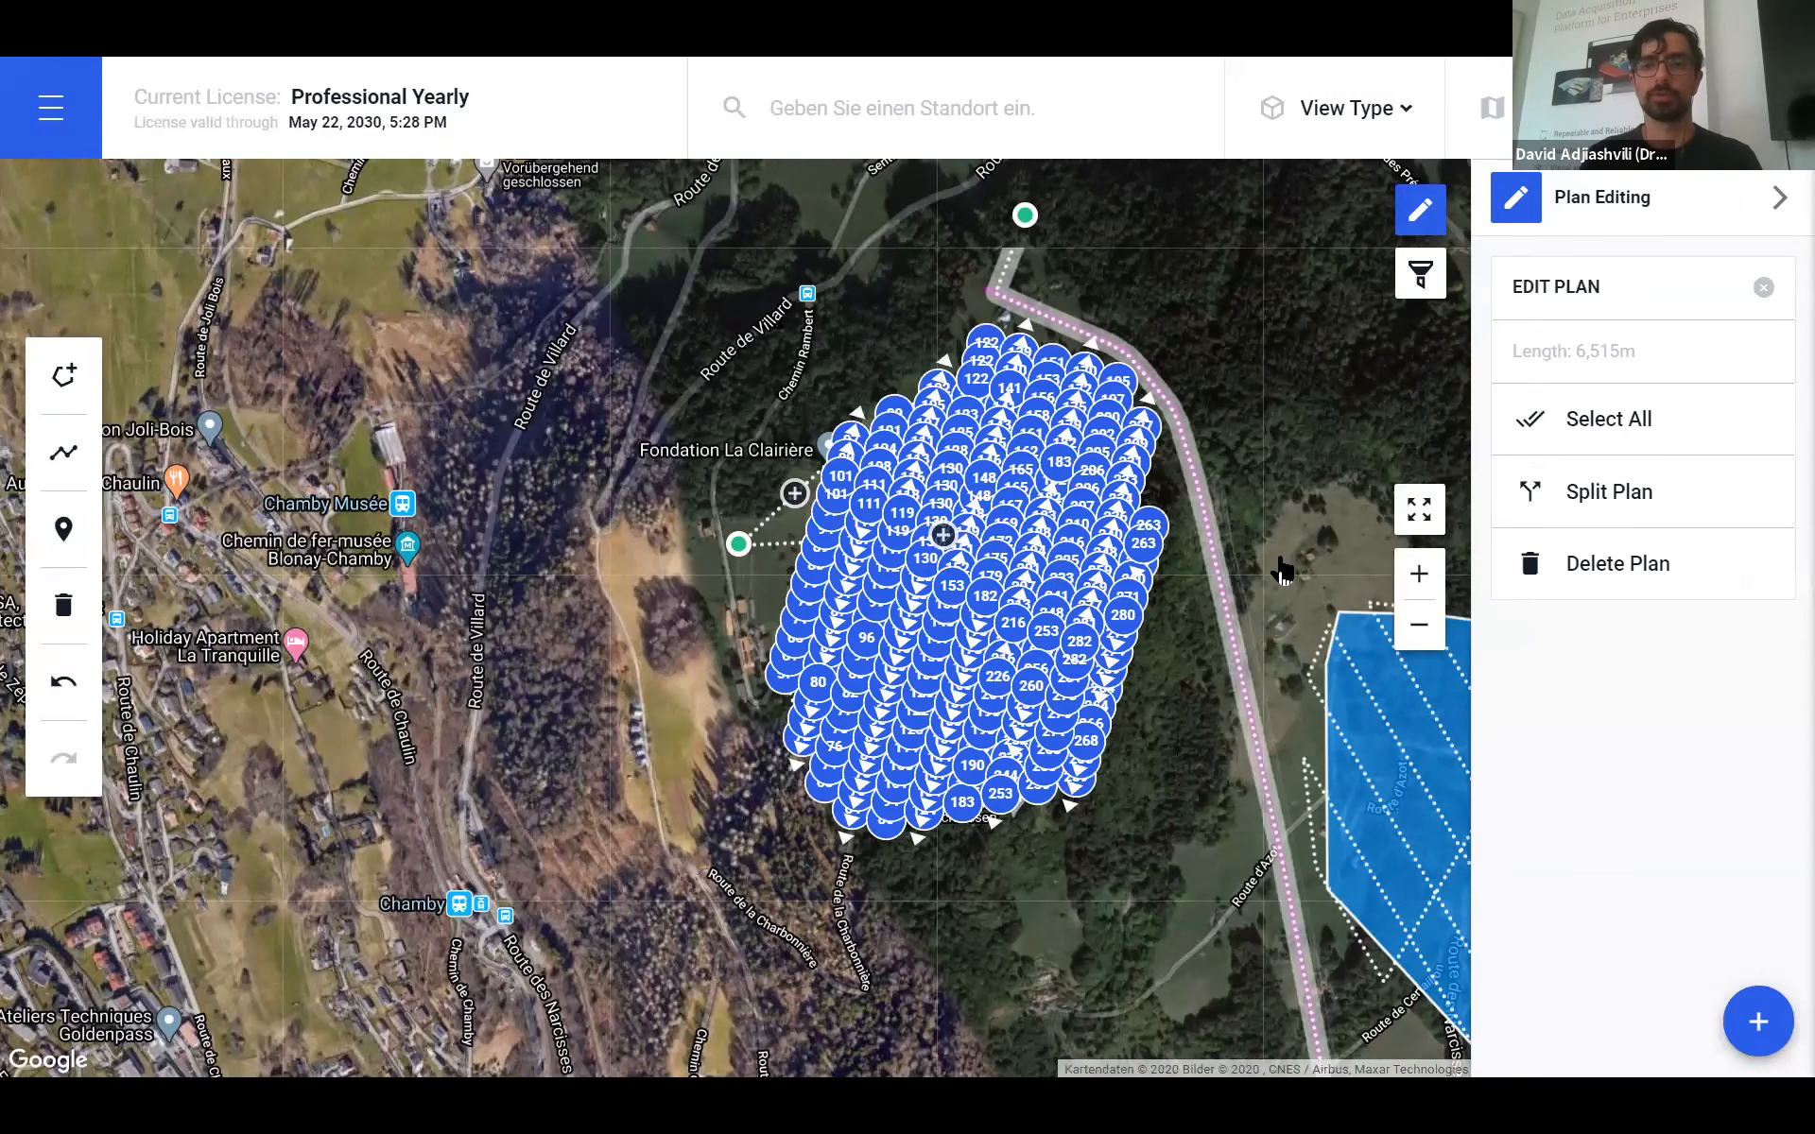
{"action": "left_click", "coordinate": [1418, 206]}
{"action": "left_click", "coordinate": [1333, 383]}
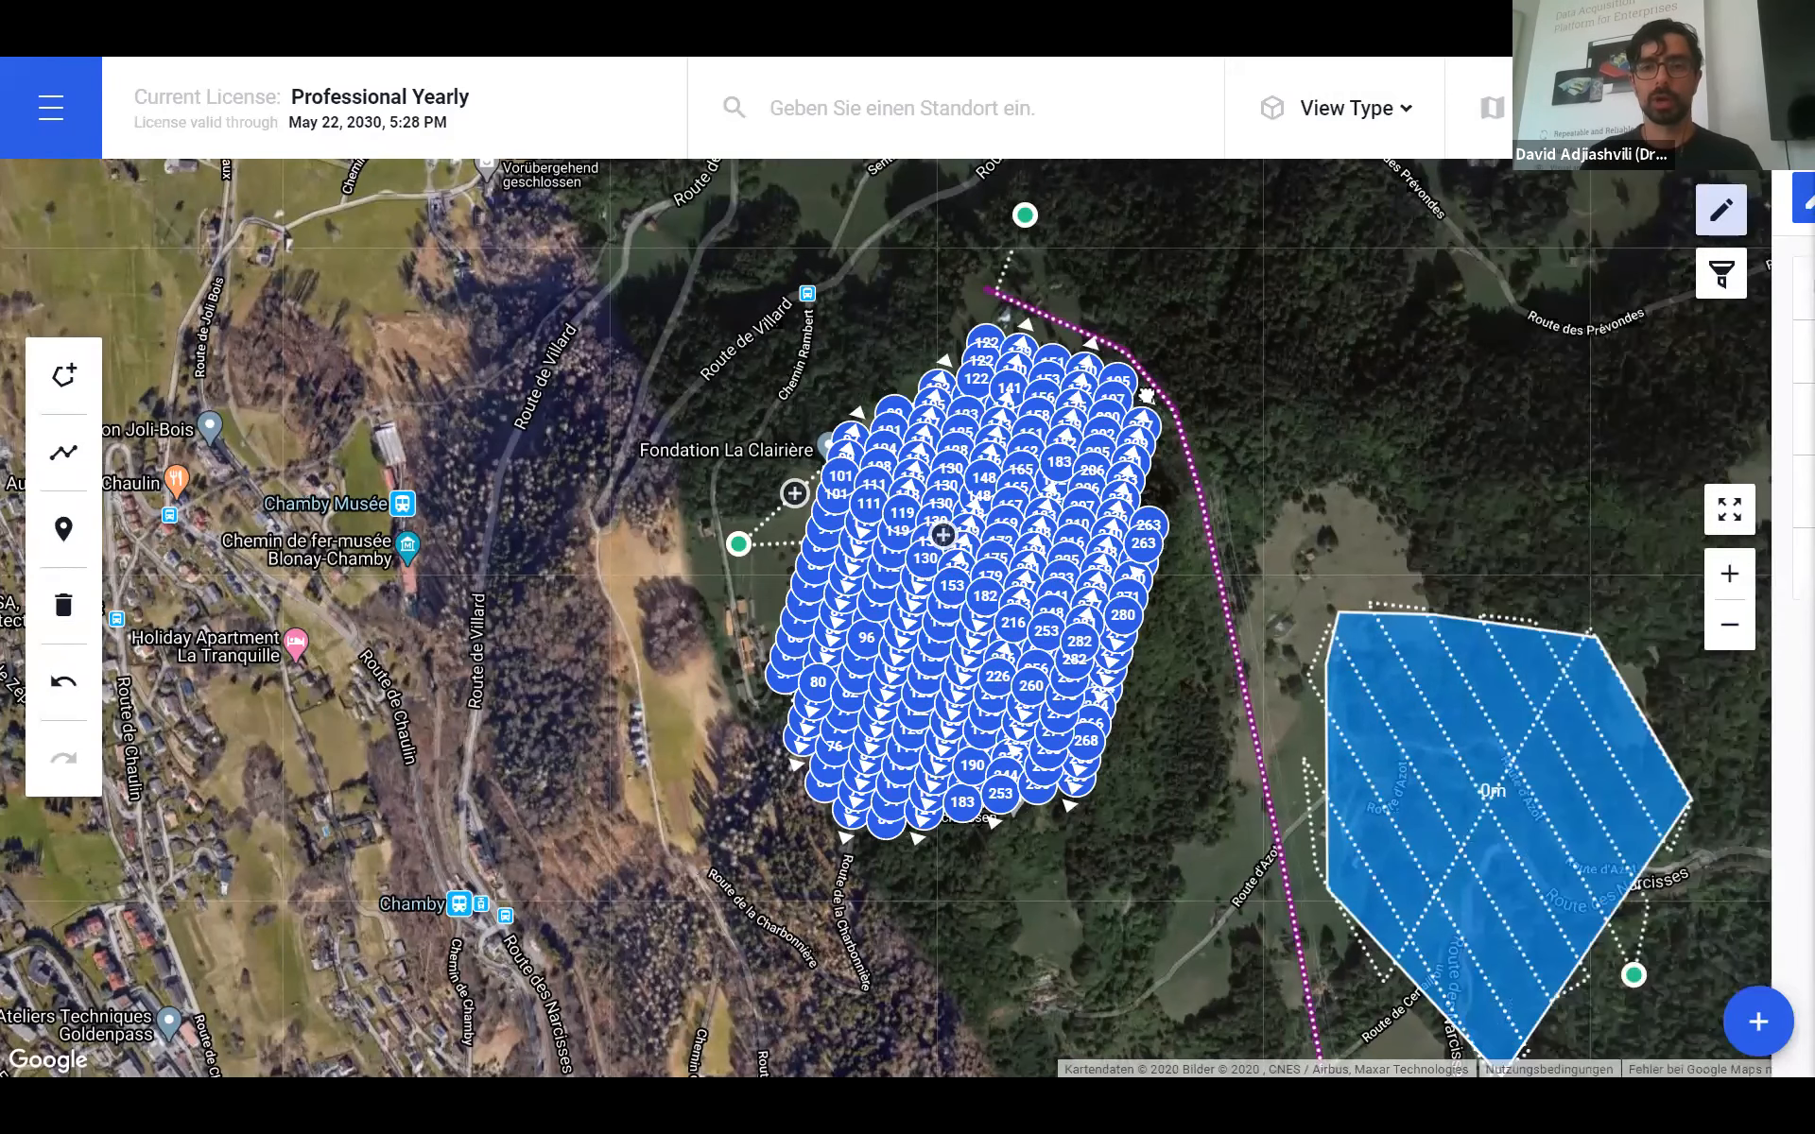
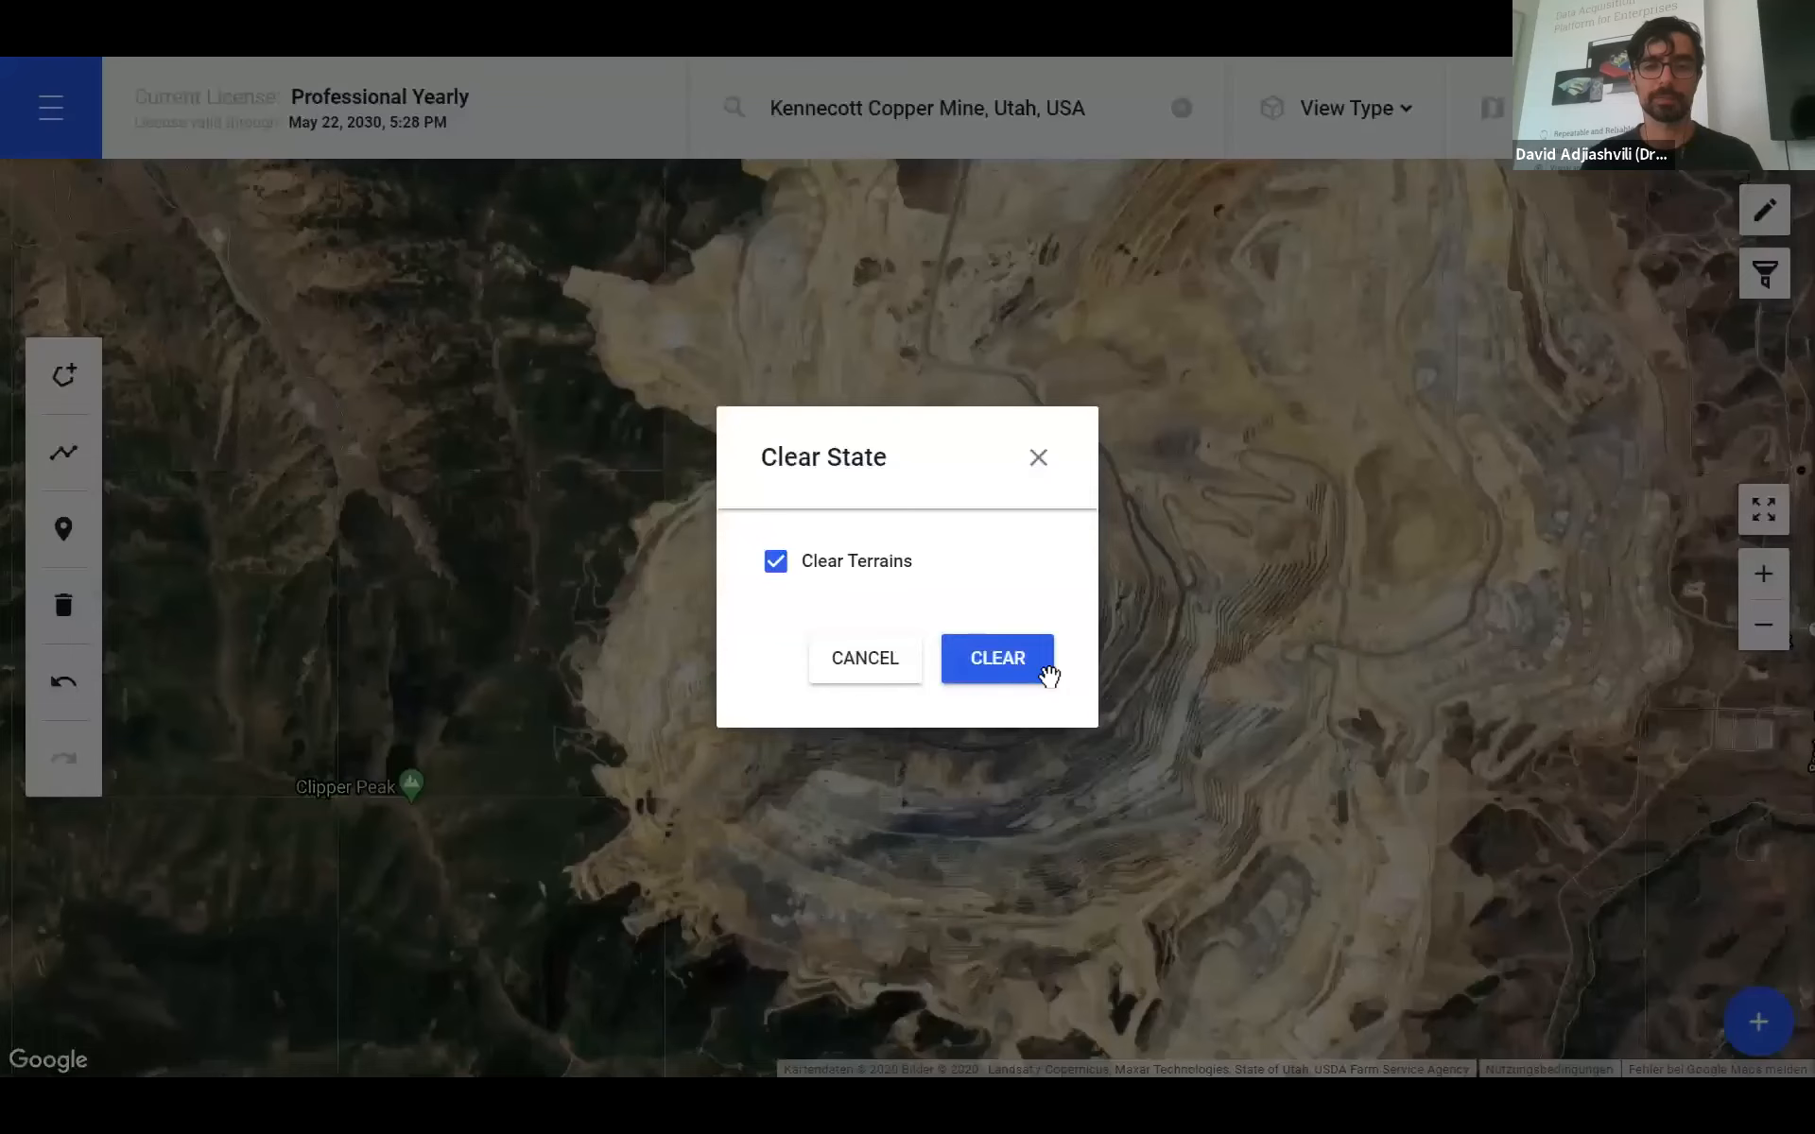
- Clear the previous content from the workspace and open the main navigation sidebar
{"action": "left_click", "coordinate": [1045, 672]}
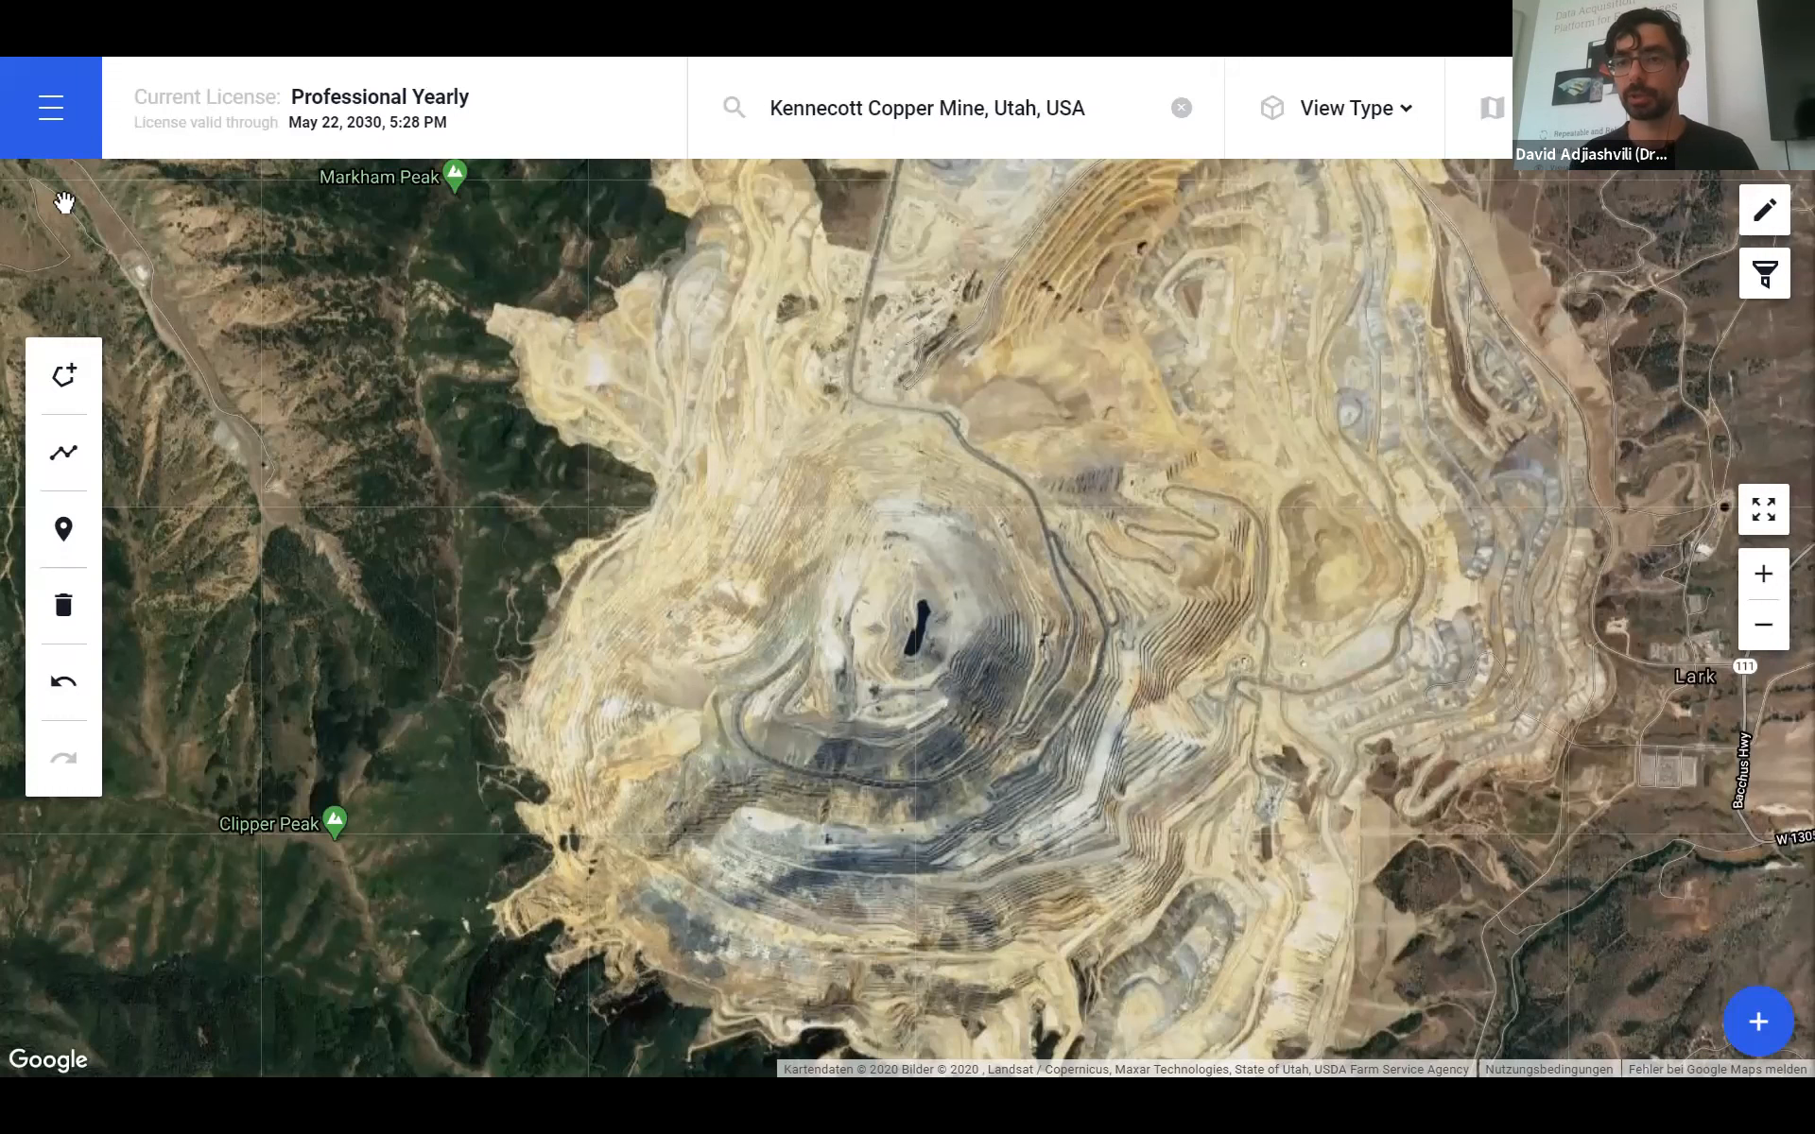
{"action": "left_click", "coordinate": [82, 143]}
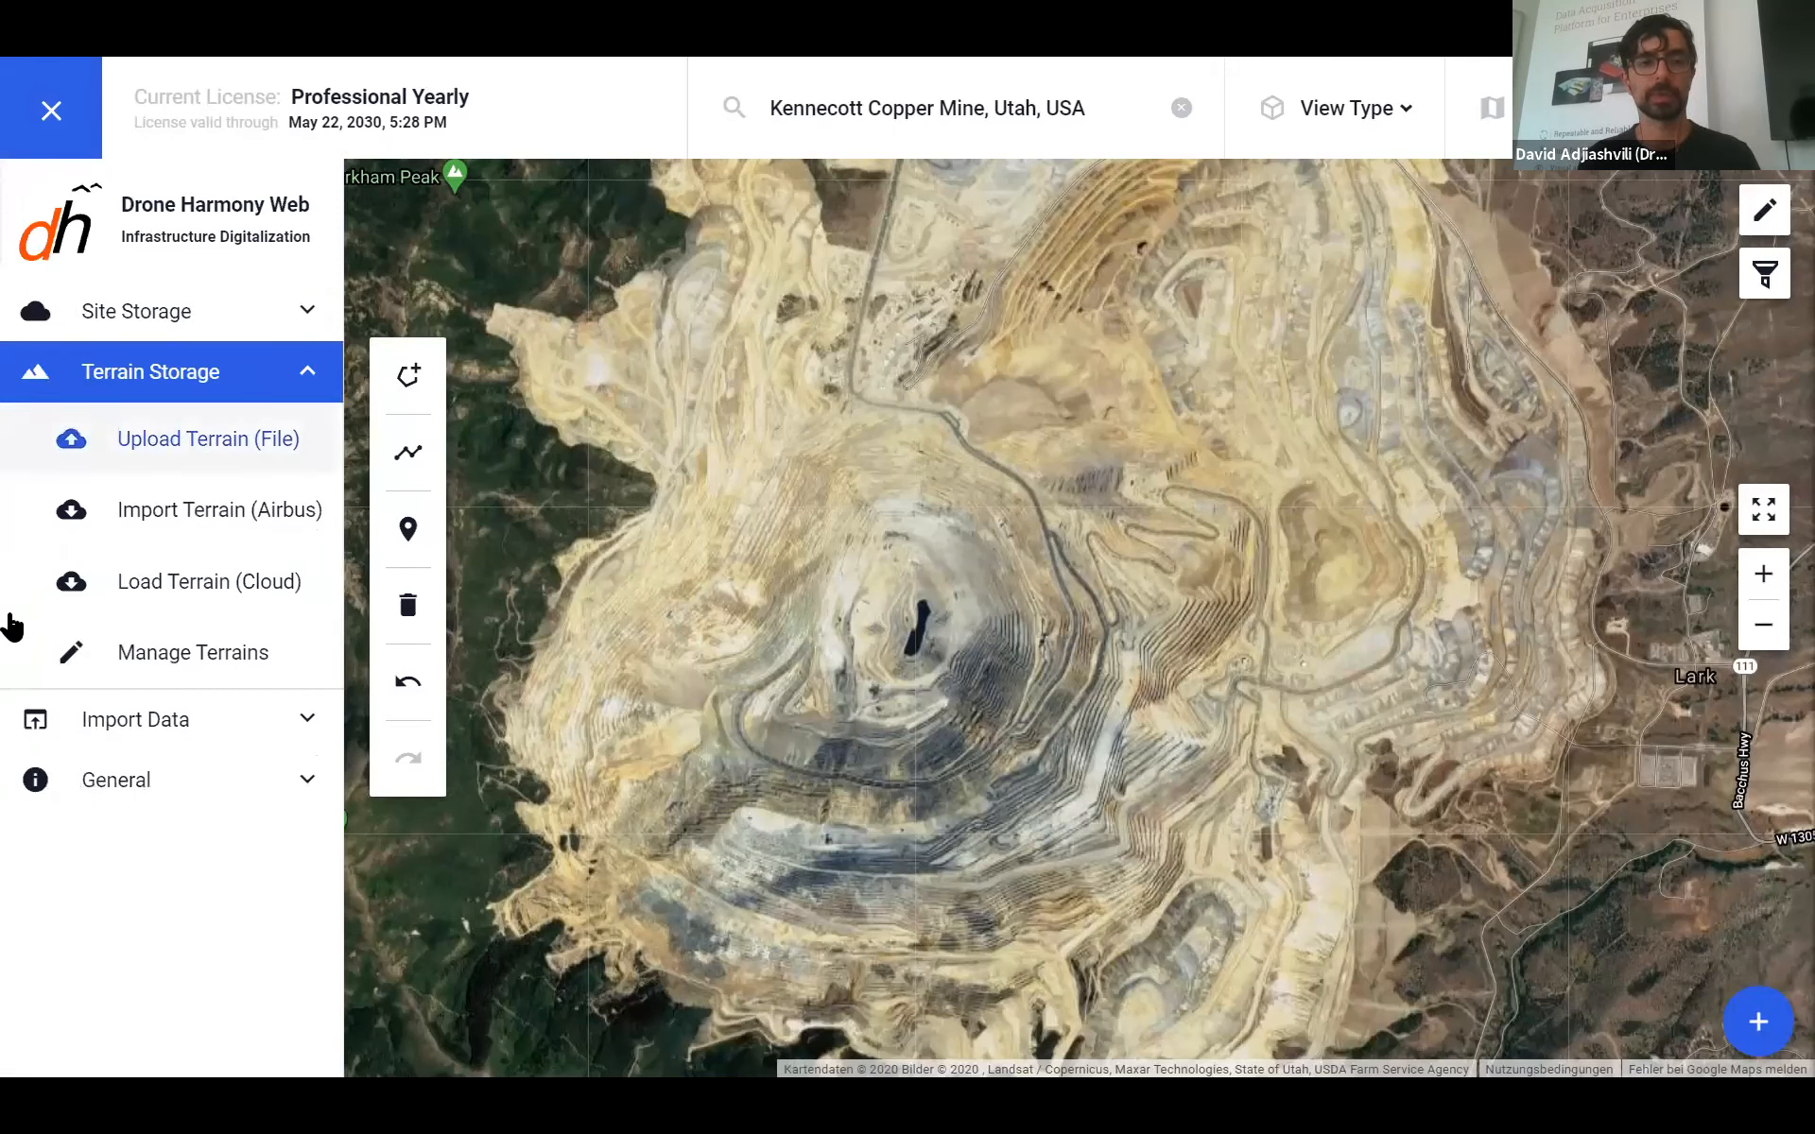
- Import Mountain Road.kmz from Downloads through Import Areas and process it
{"action": "left_click", "coordinate": [145, 371]}
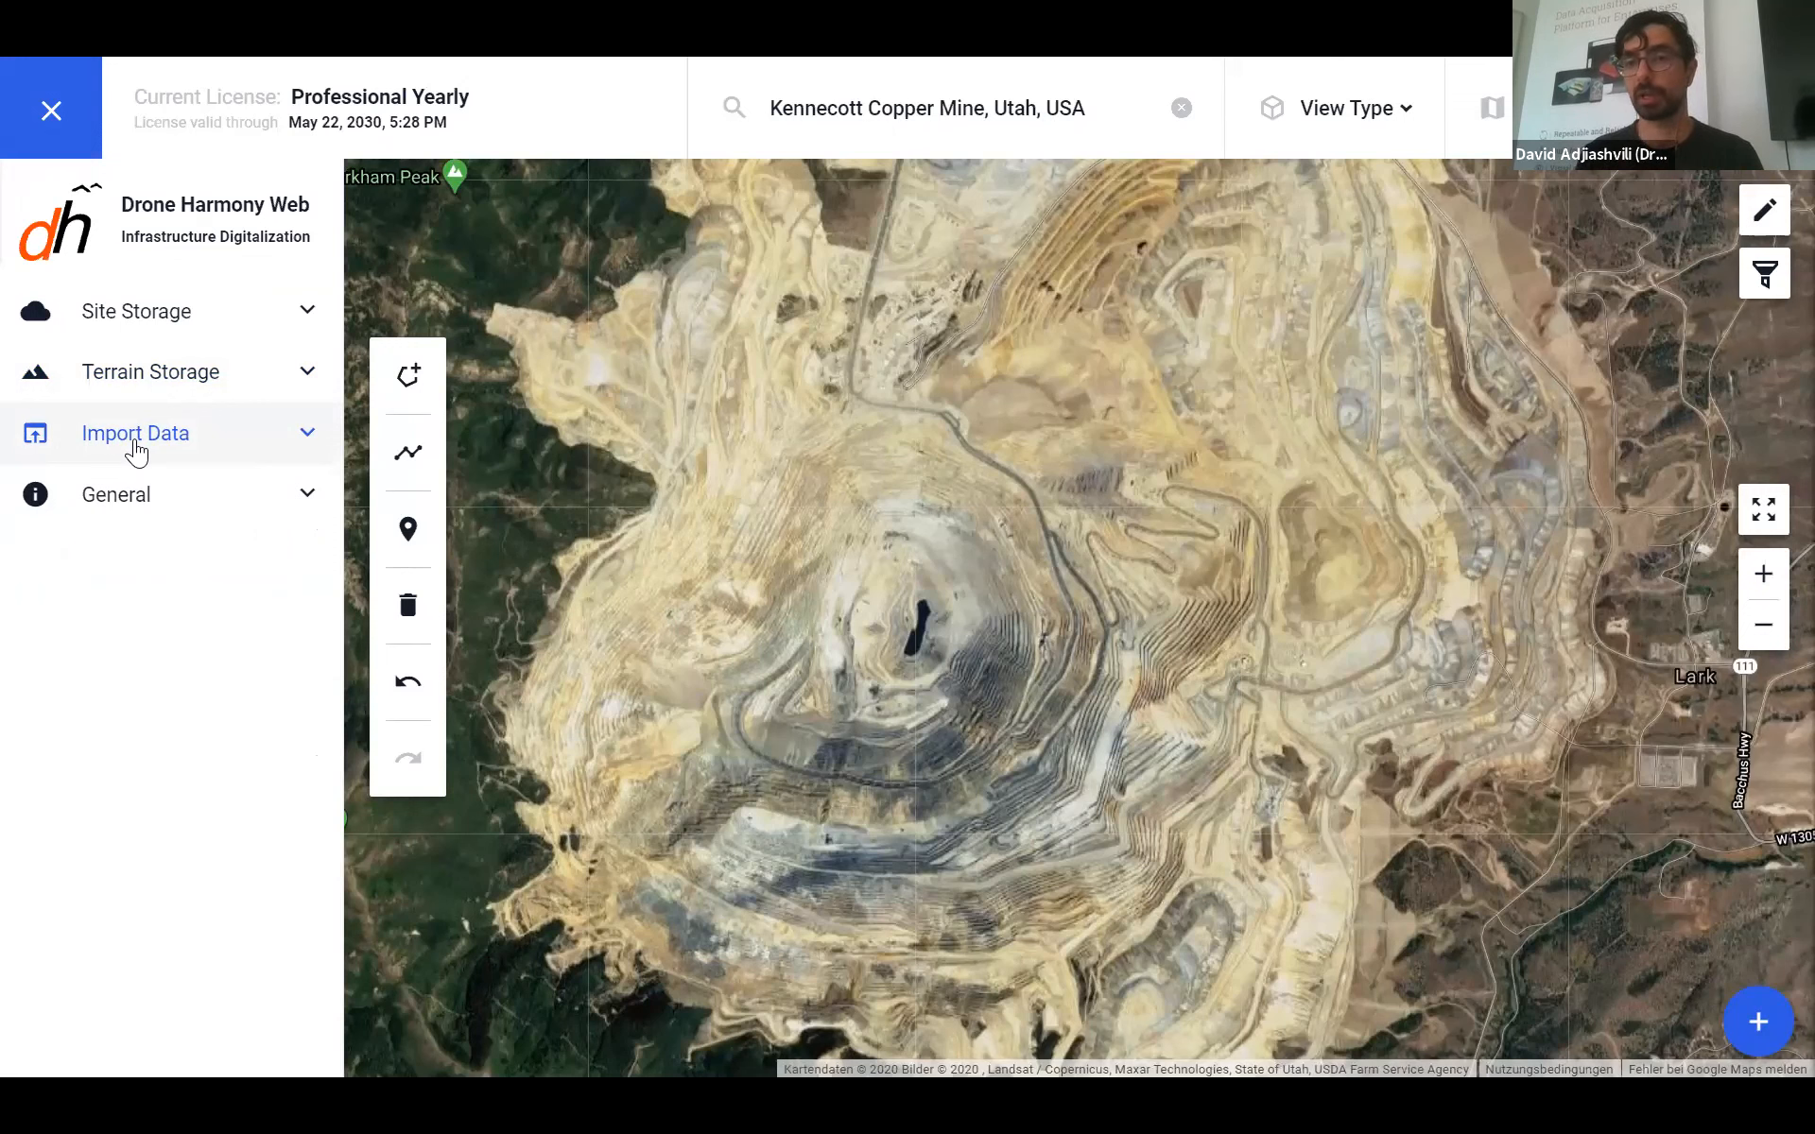
{"action": "left_click", "coordinate": [168, 415]}
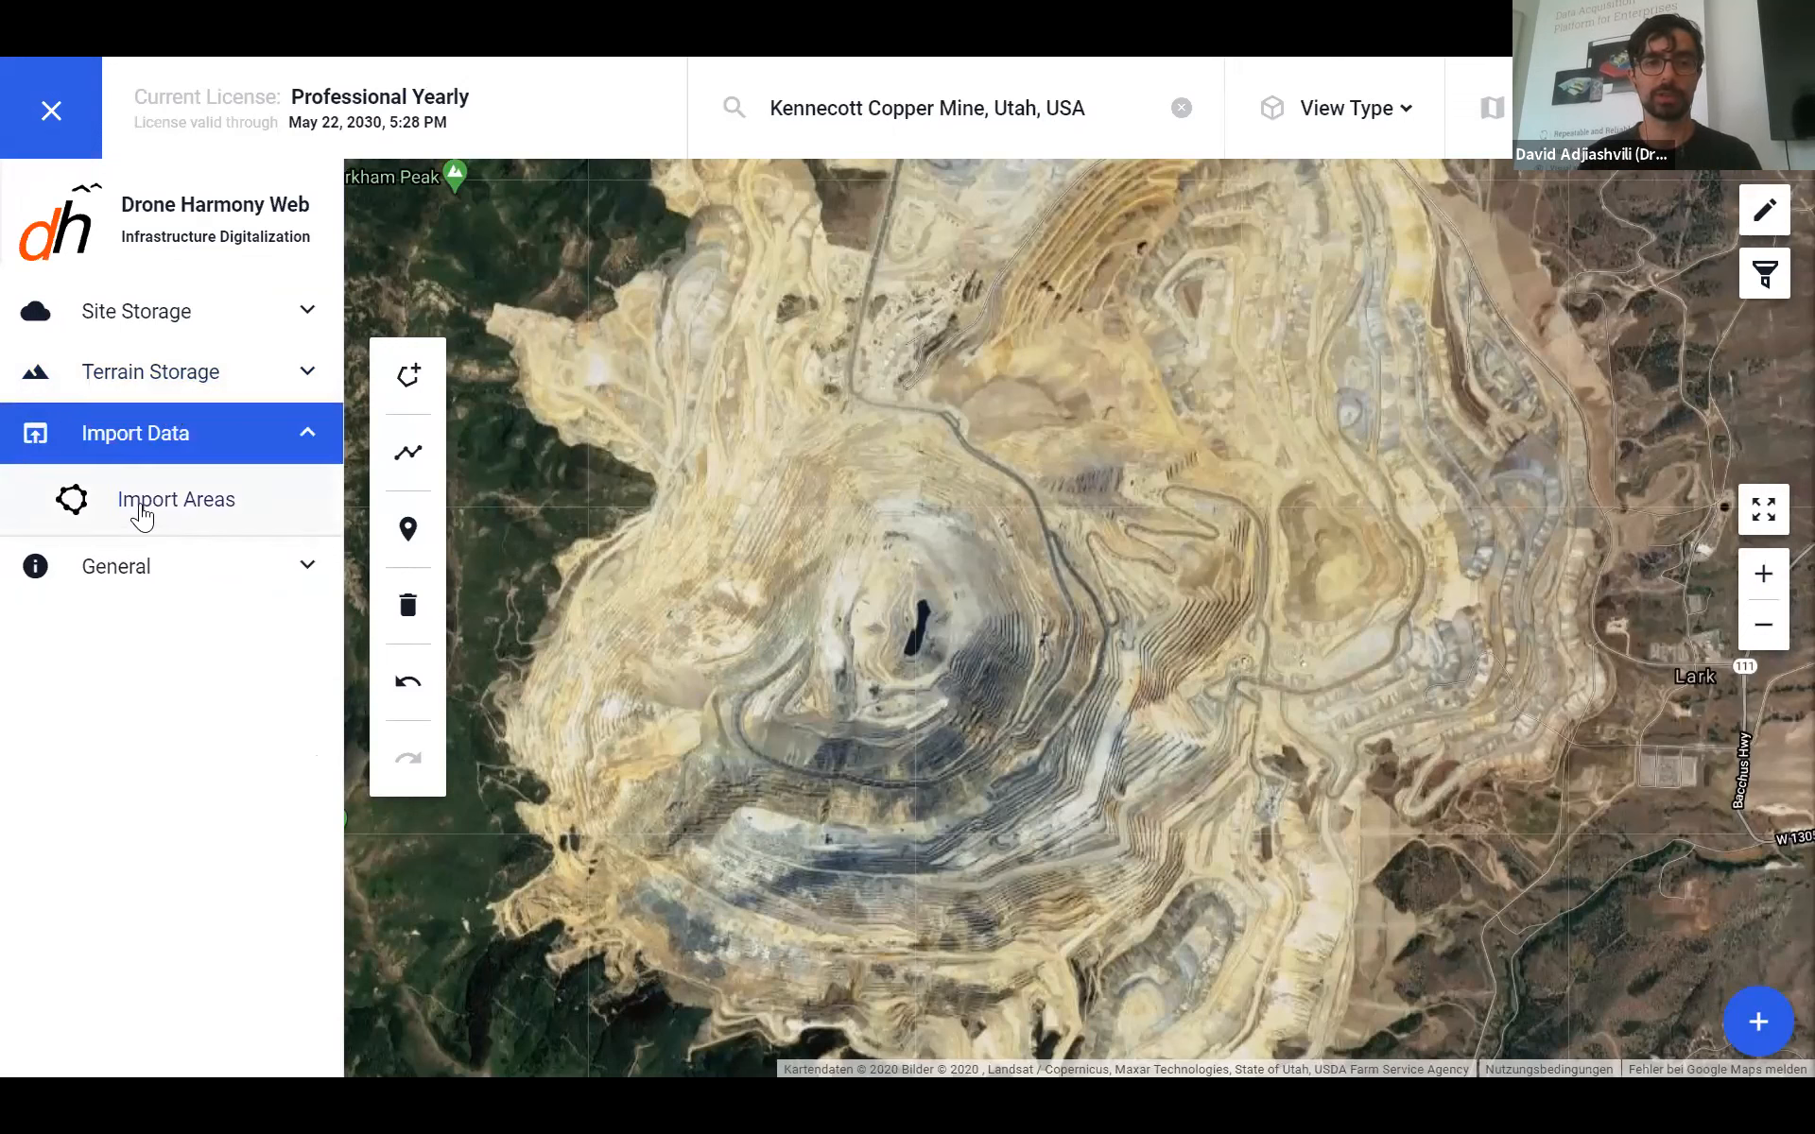
{"action": "left_click", "coordinate": [156, 505]}
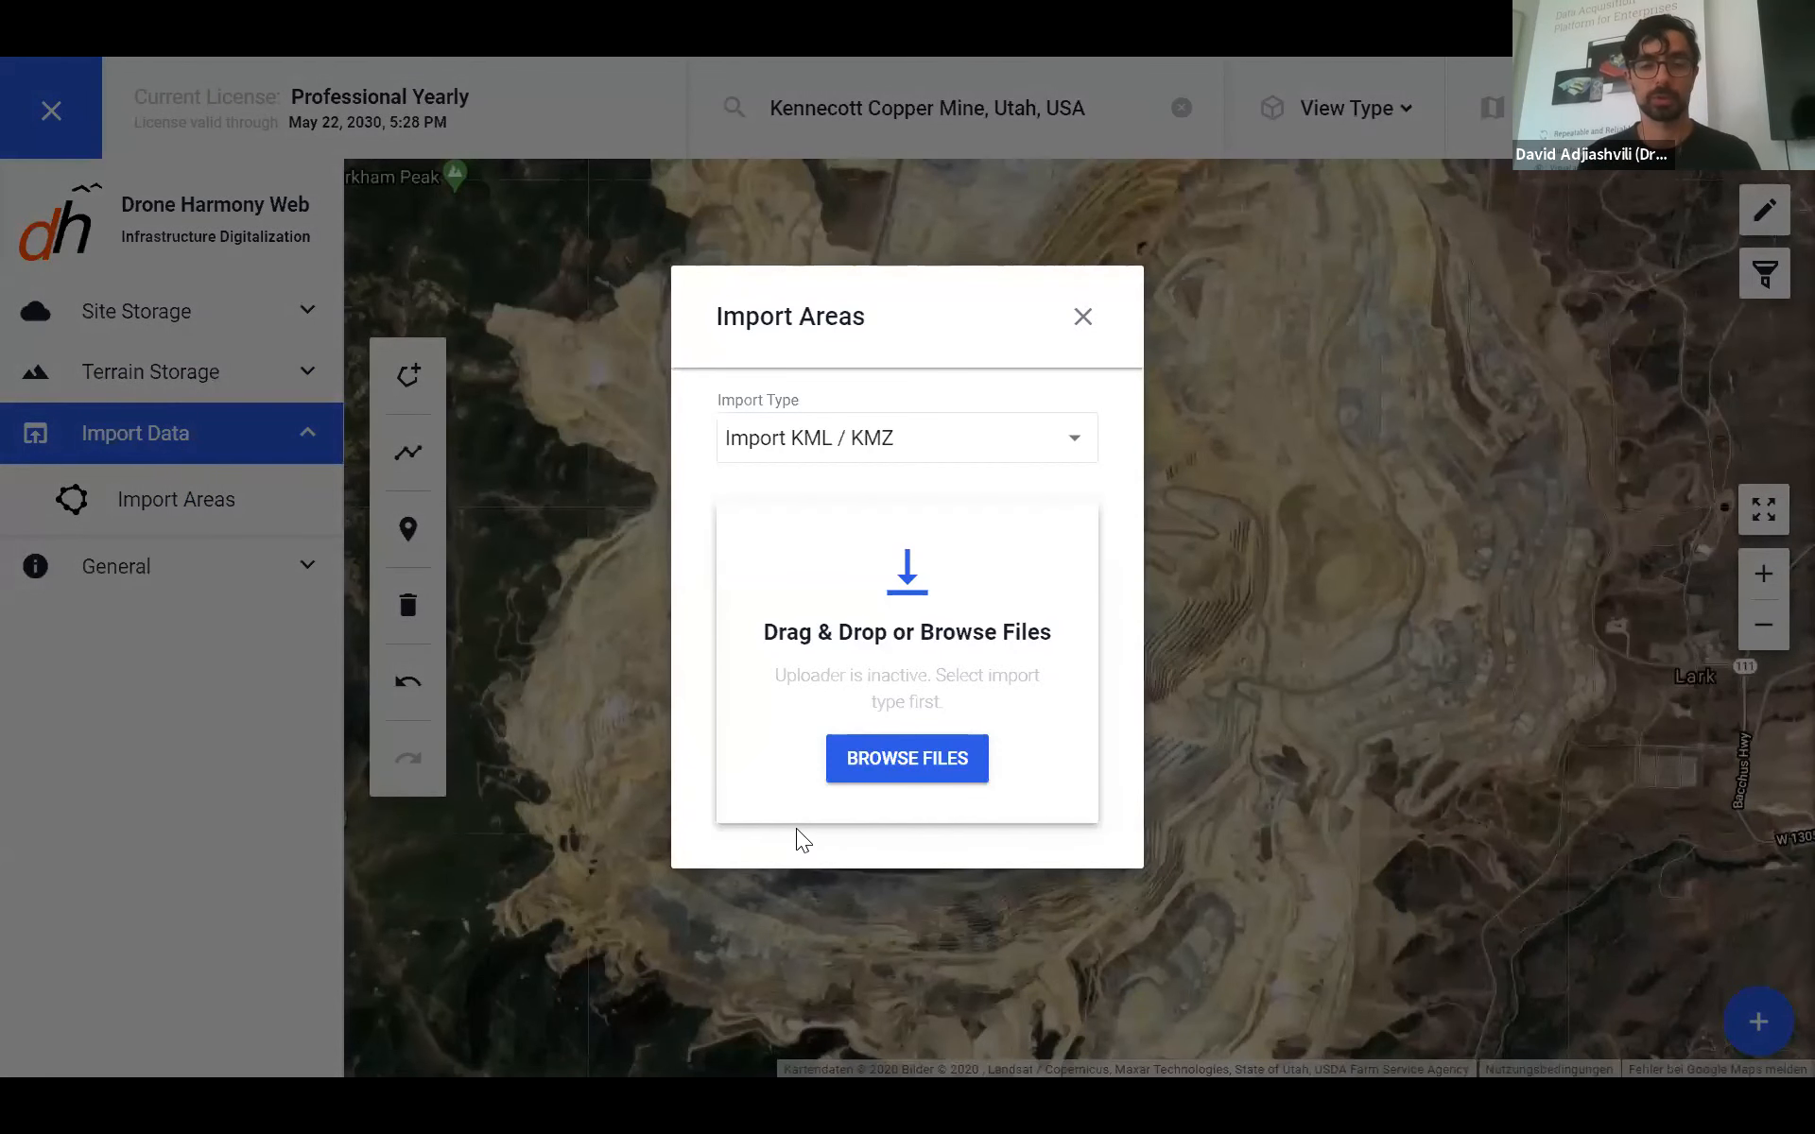
{"action": "left_click", "coordinate": [930, 762]}
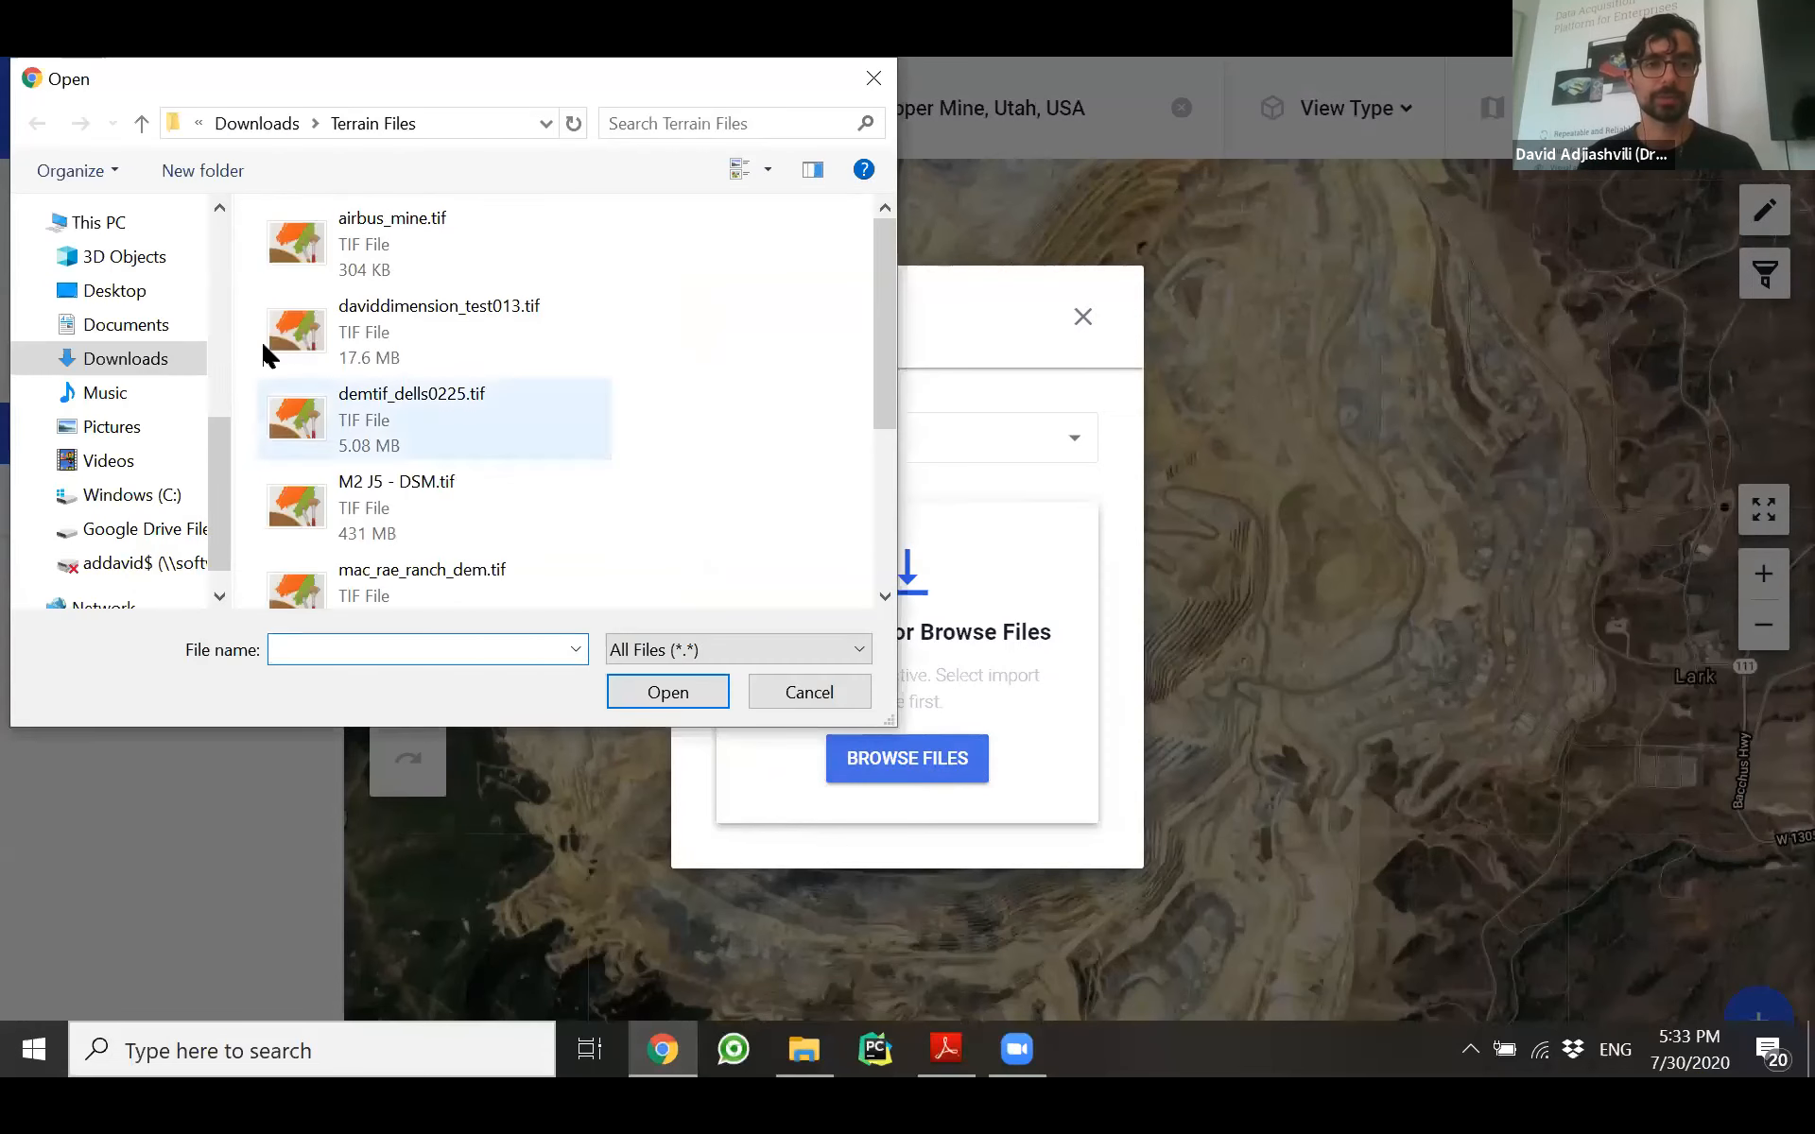
{"action": "left_click", "coordinate": [142, 367]}
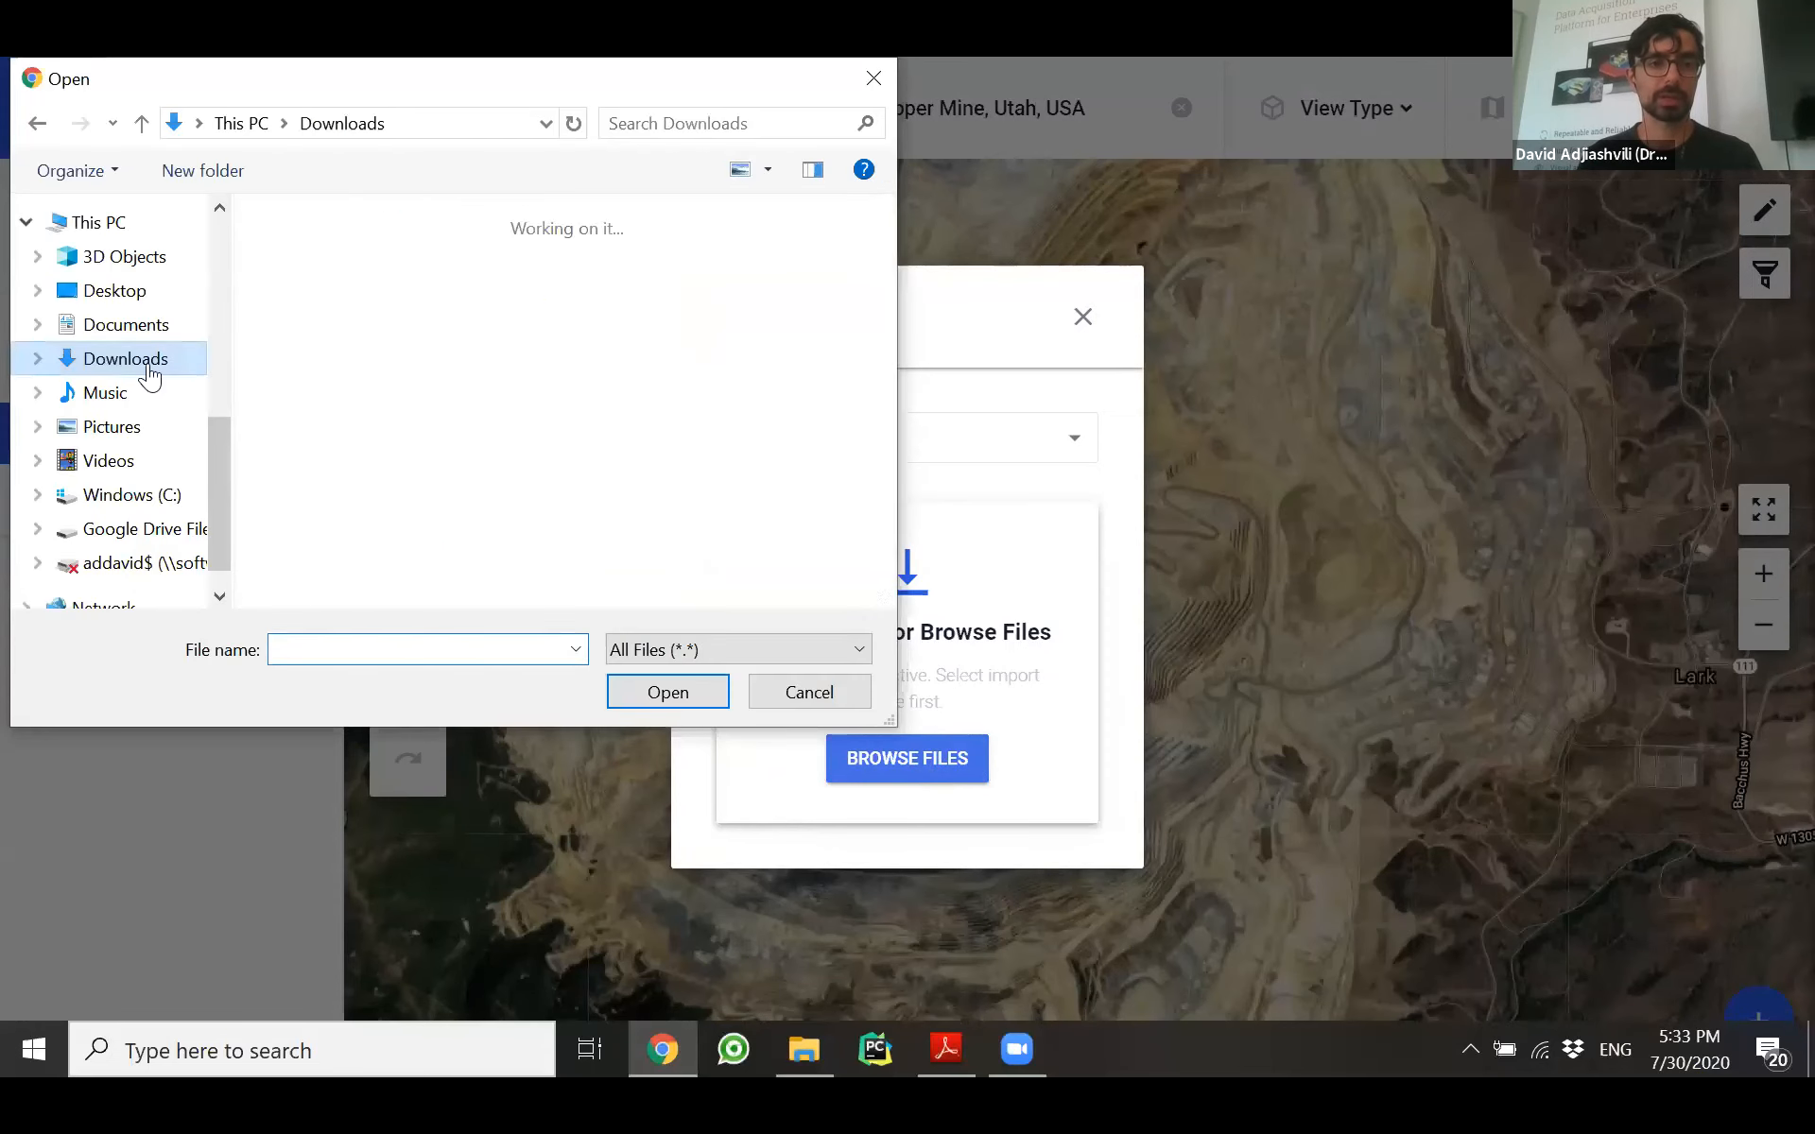
{"action": "left_click", "coordinate": [474, 350]}
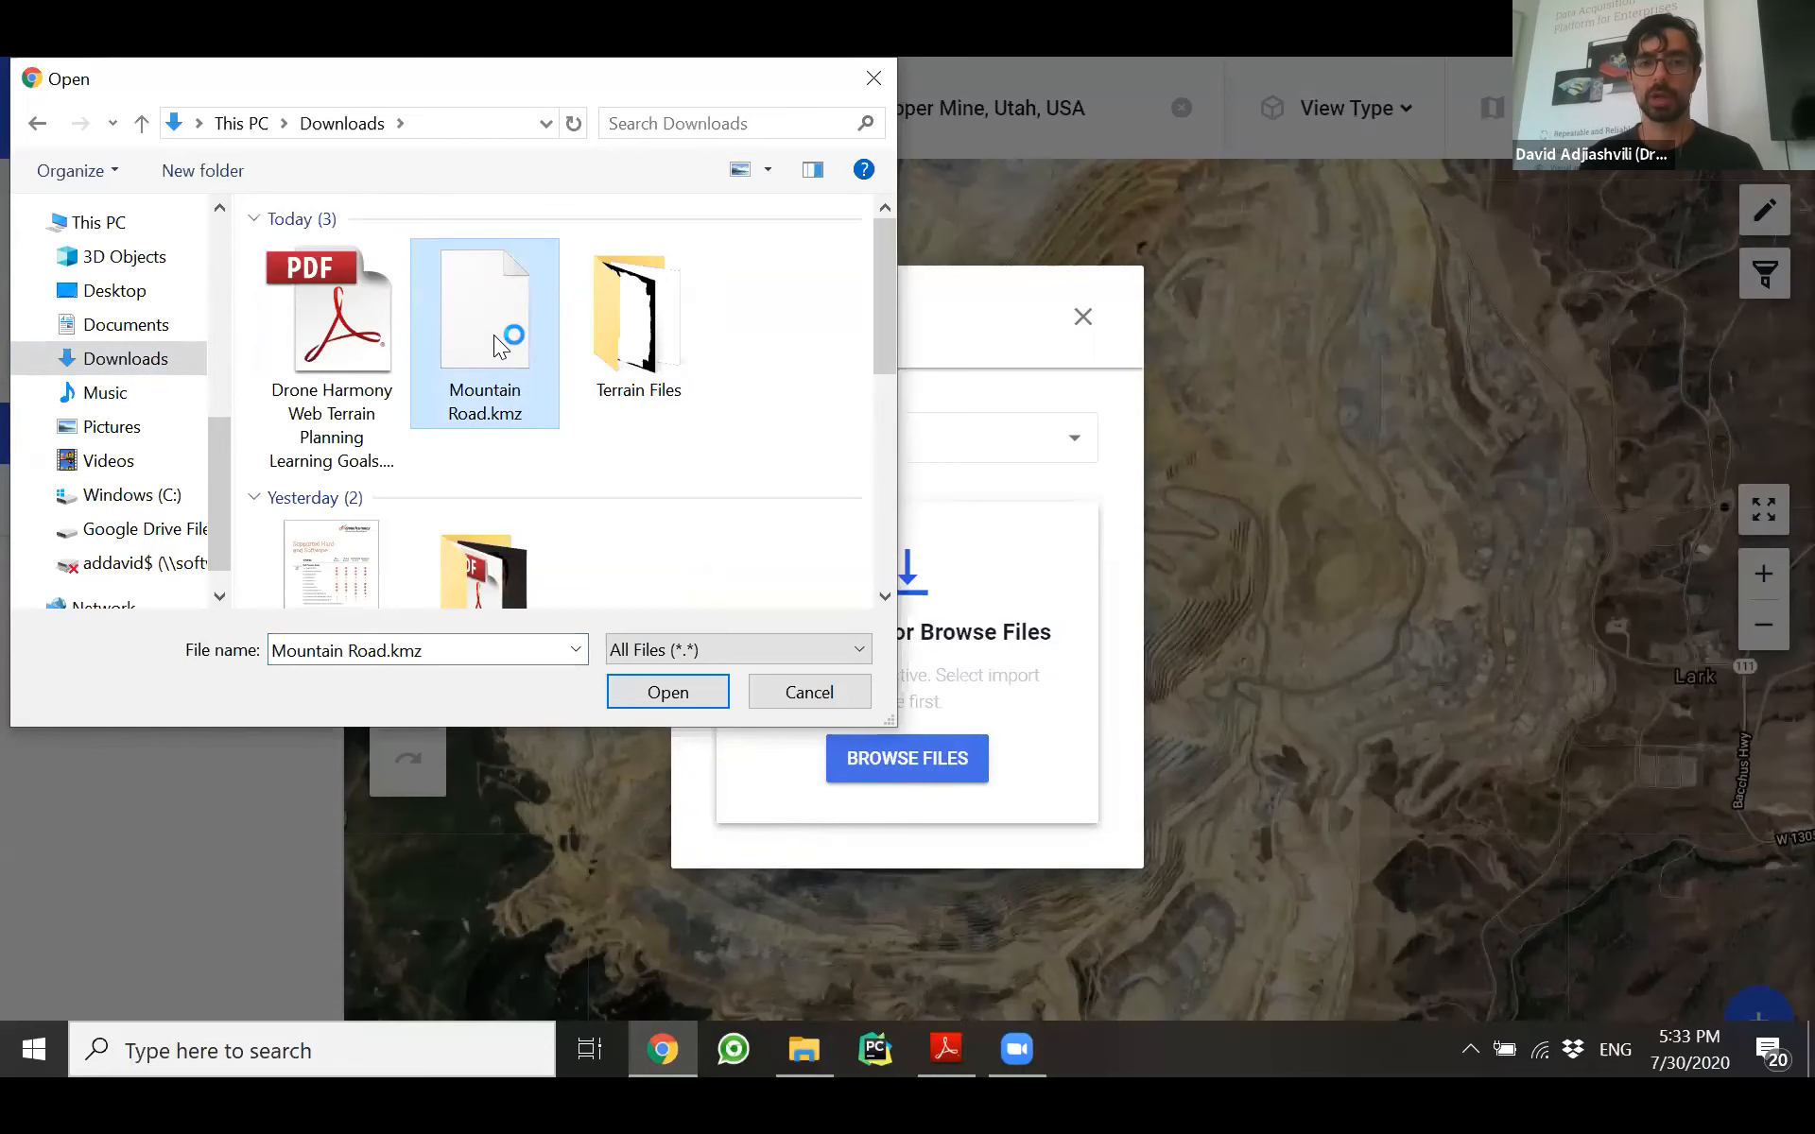
{"action": "double_click", "coordinate": [493, 335]}
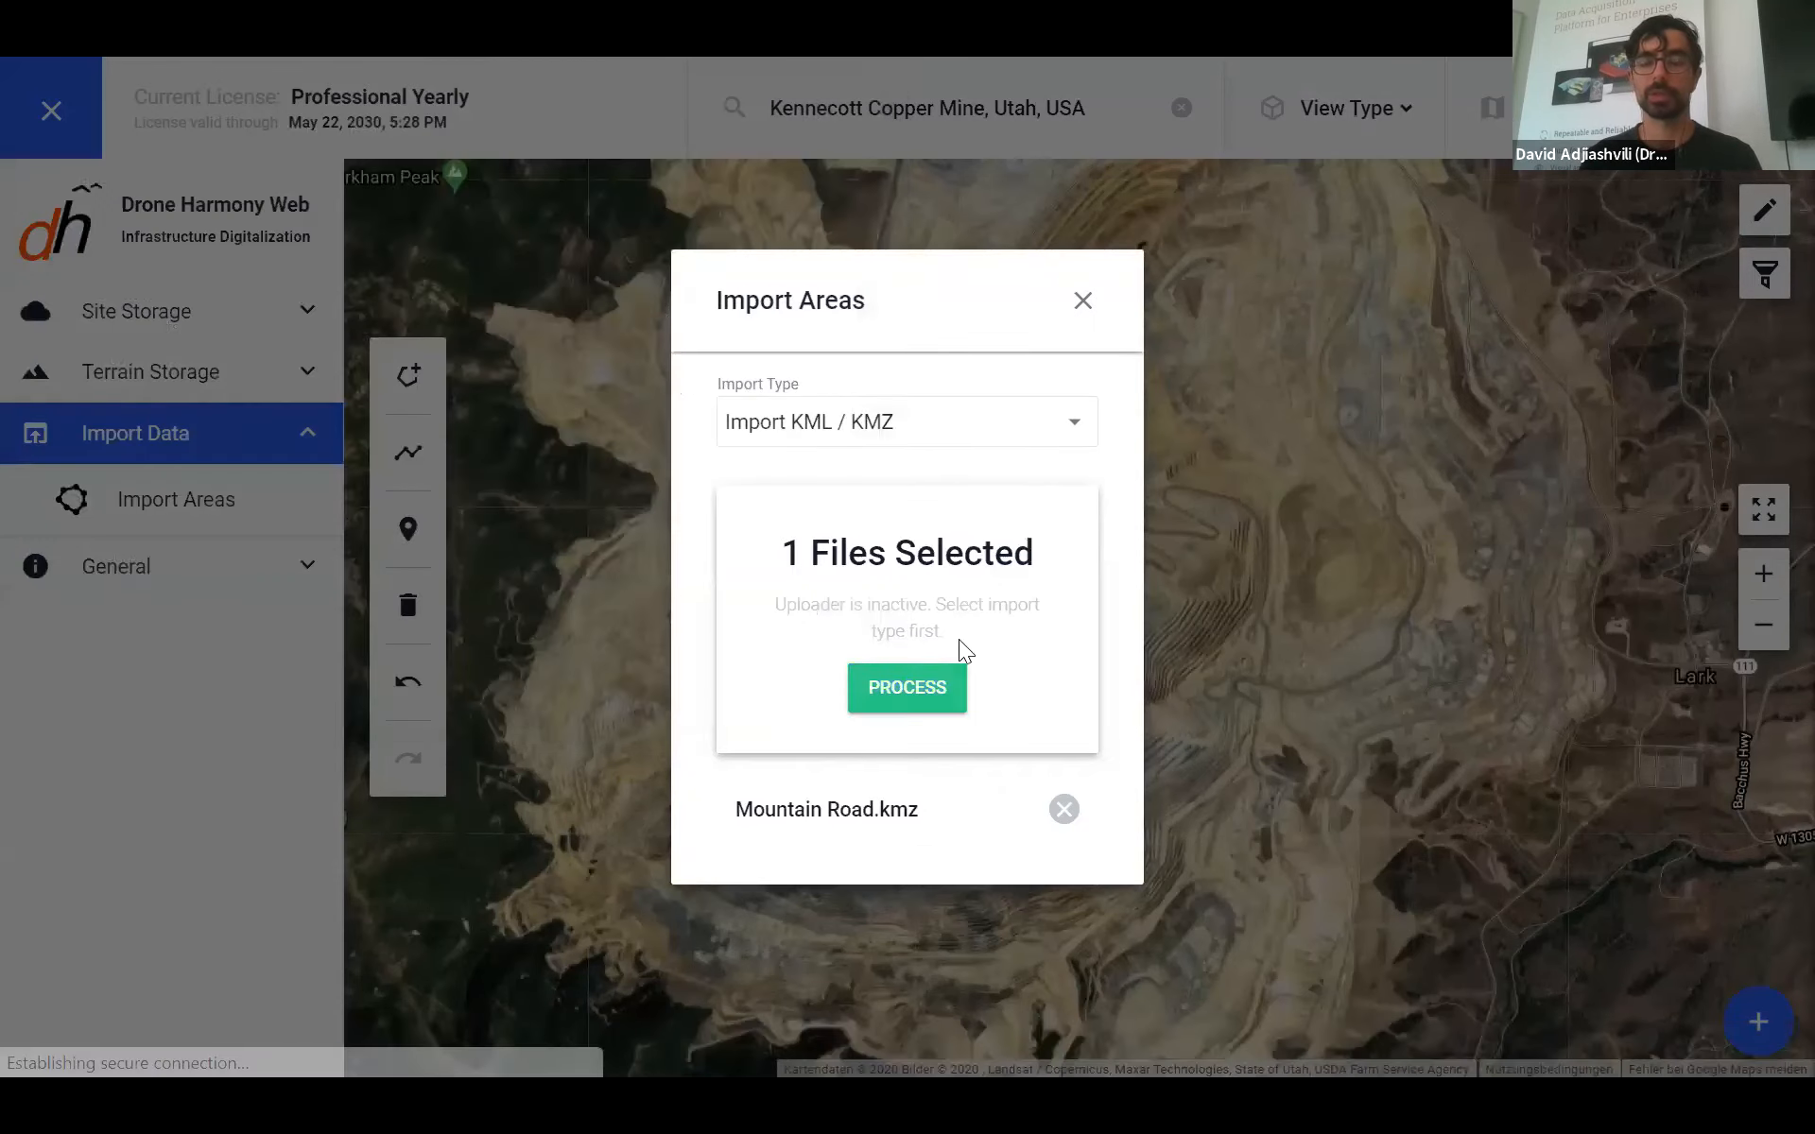
{"action": "left_click", "coordinate": [906, 690]}
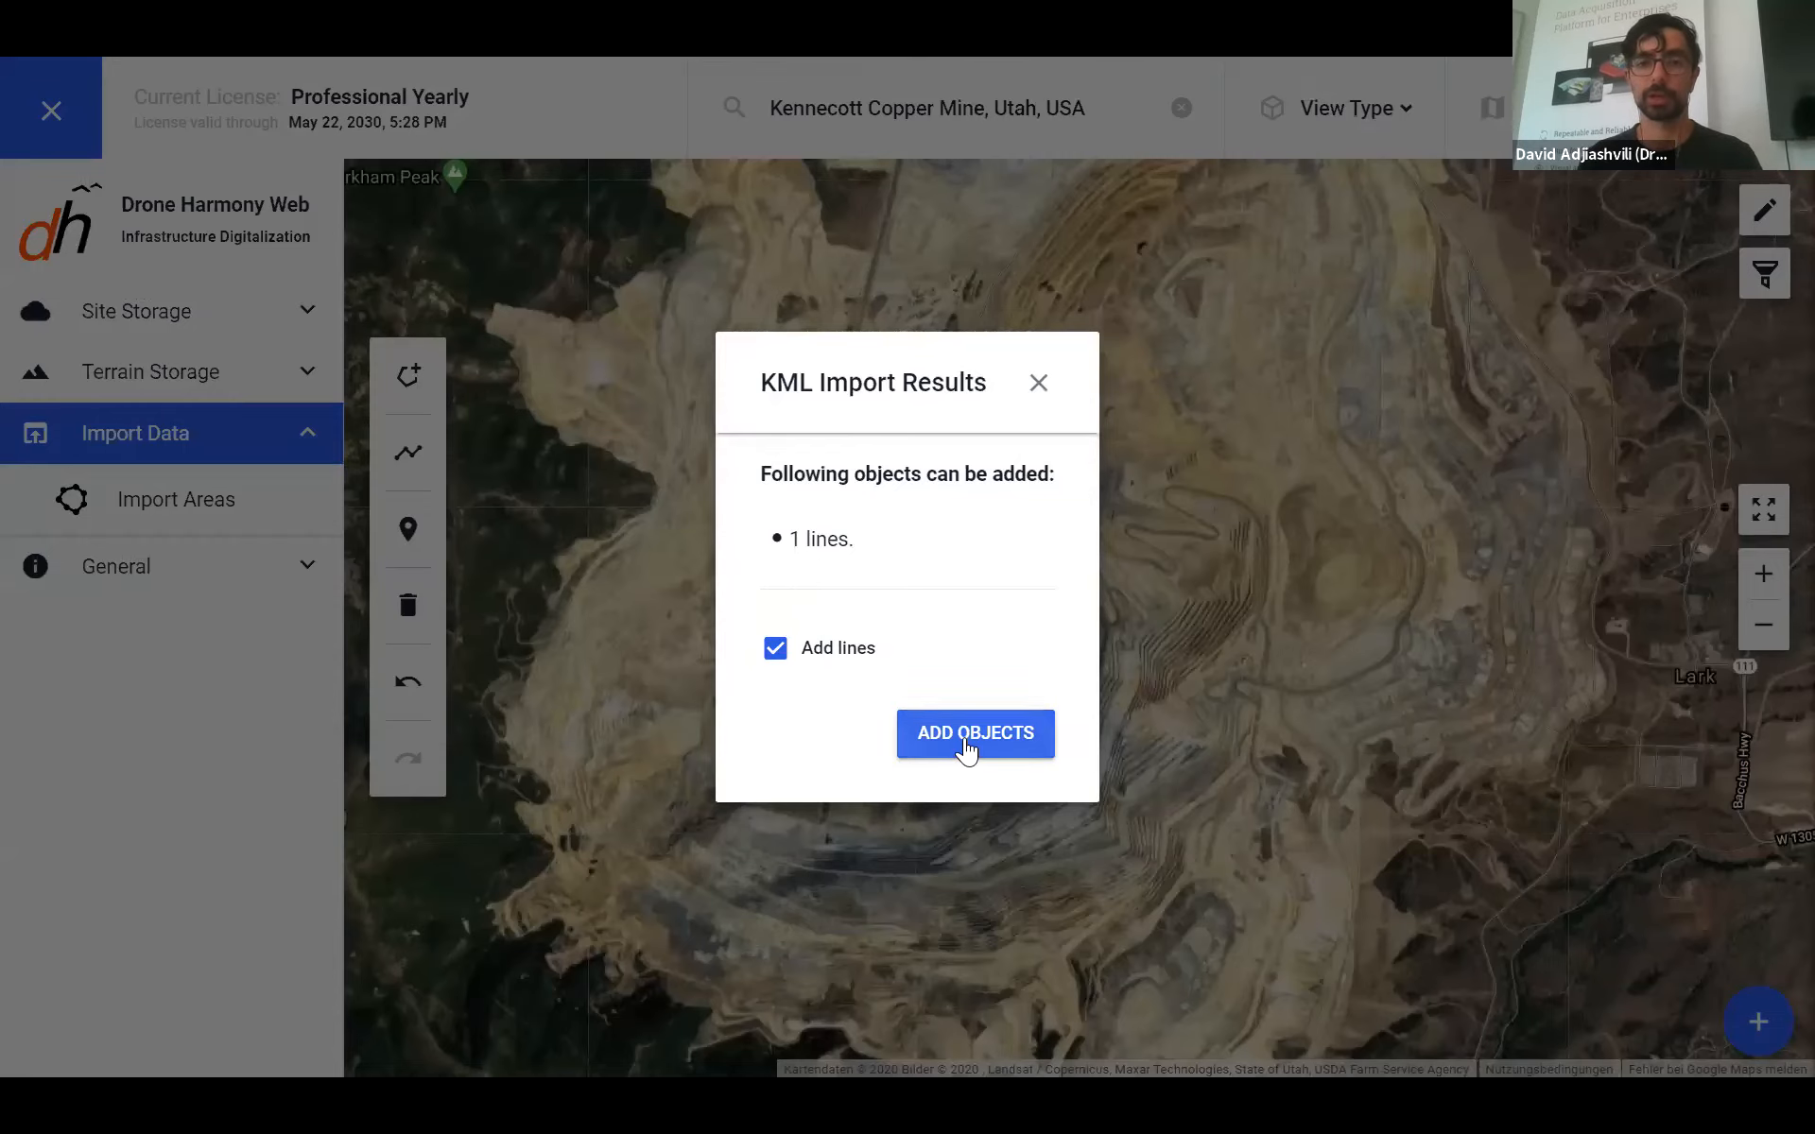
- Add the imported Mountain Road line to the map and dismiss the success message
{"action": "left_click", "coordinate": [1051, 744]}
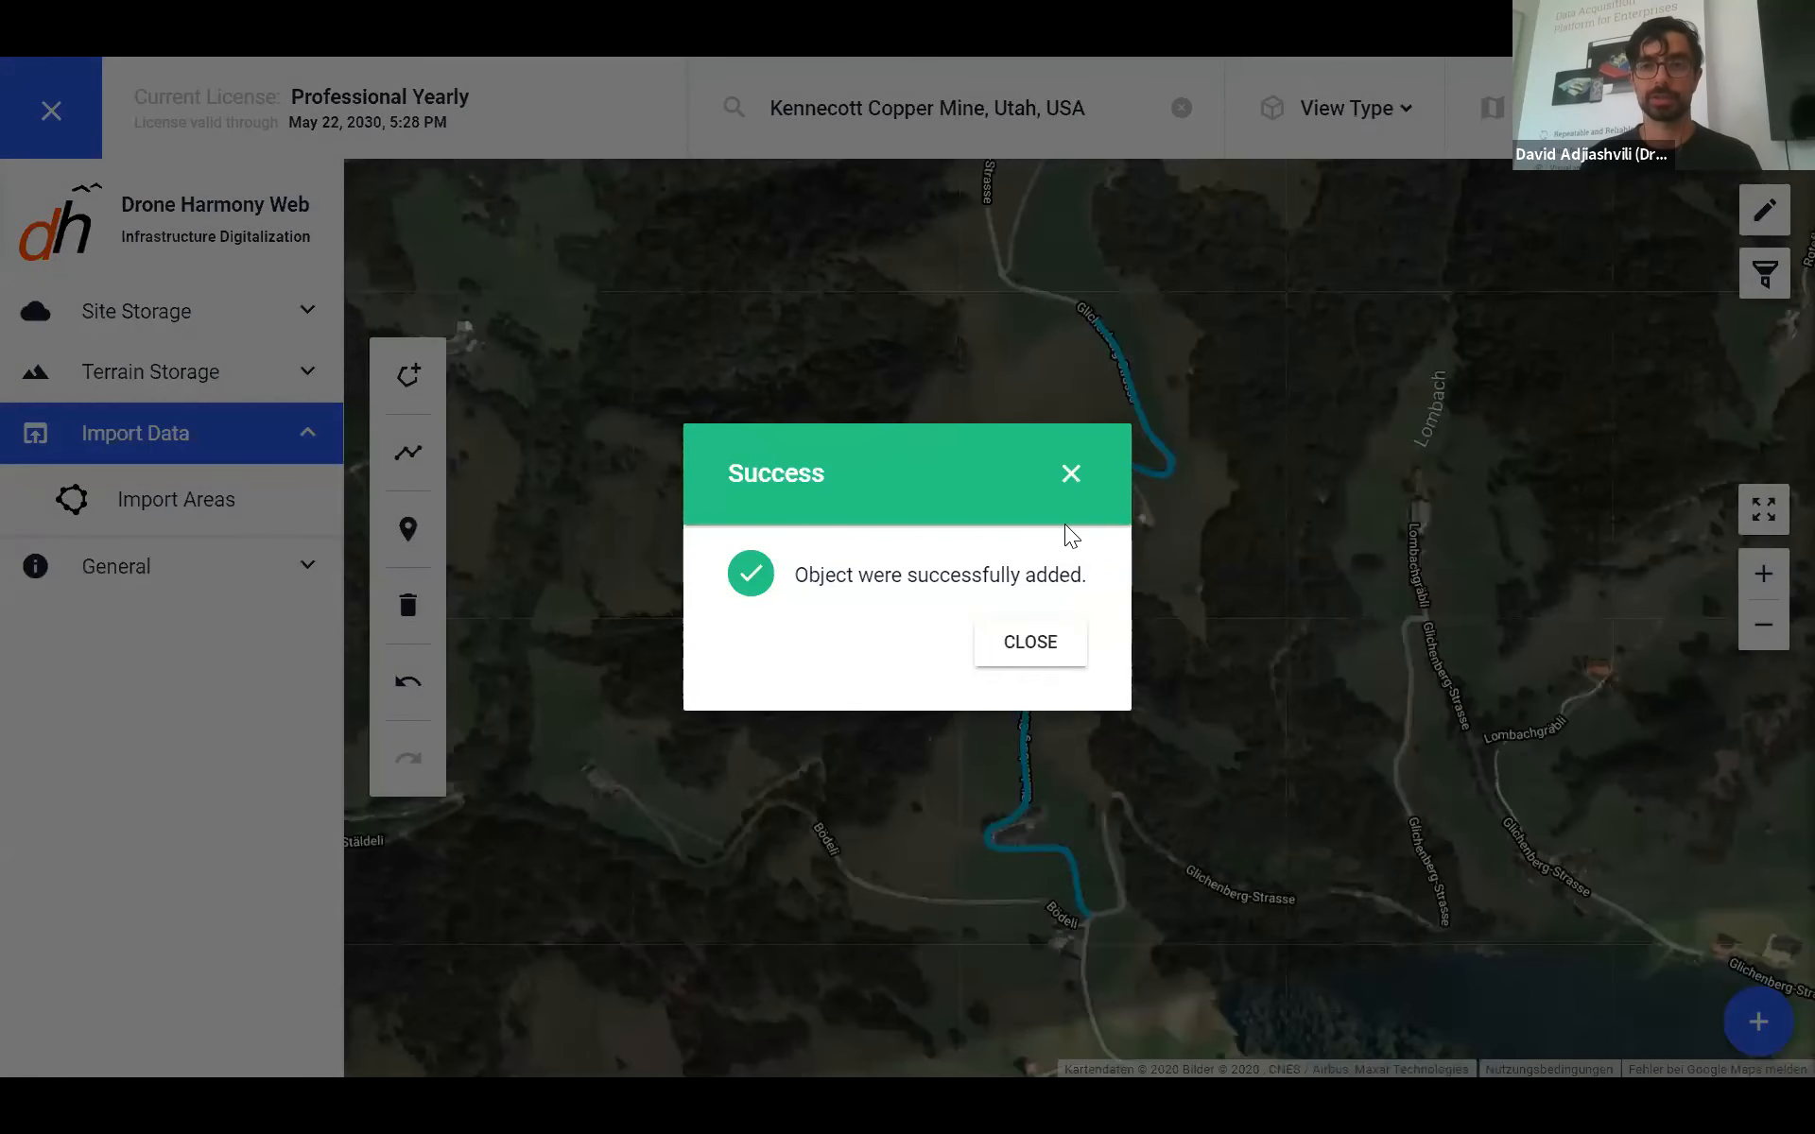
{"action": "left_click", "coordinate": [1038, 651]}
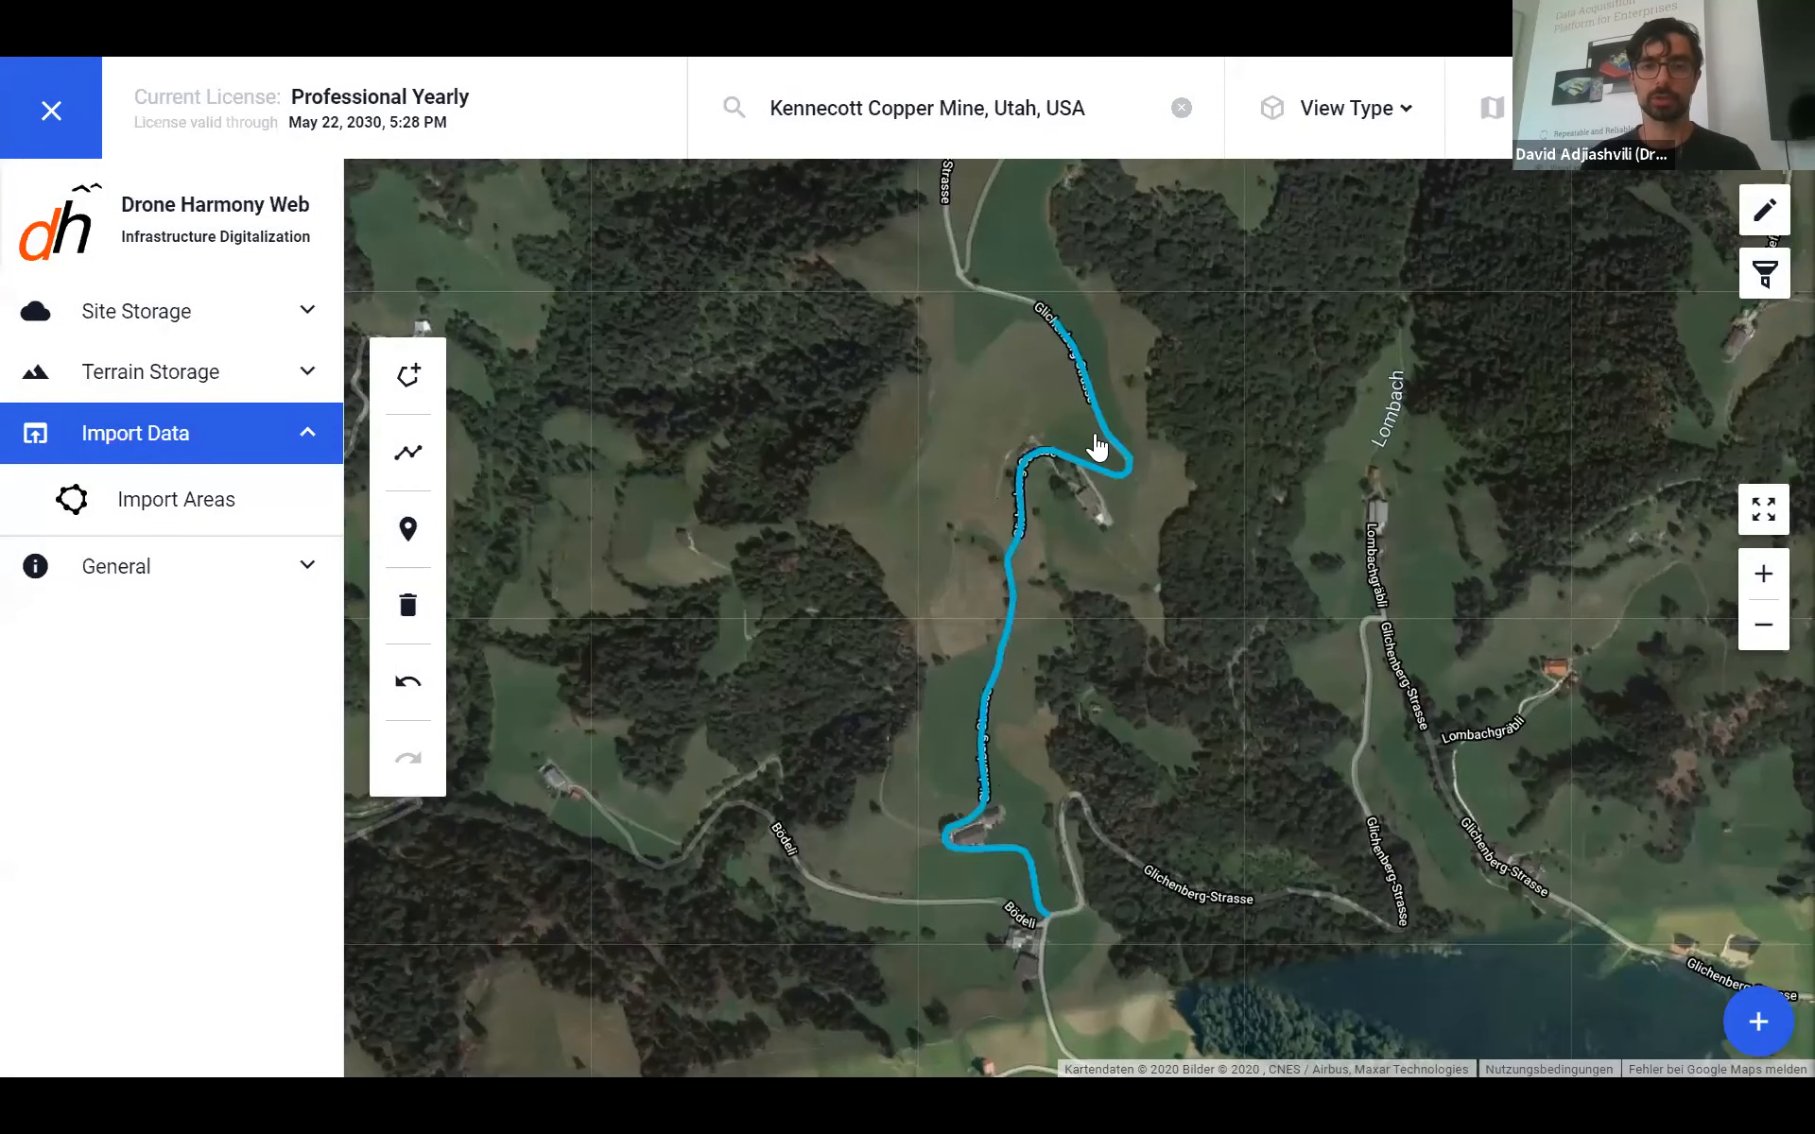
{"action": "scroll", "coordinate": [1181, 747], "scroll_direction": "down", "scroll_amount": 4}
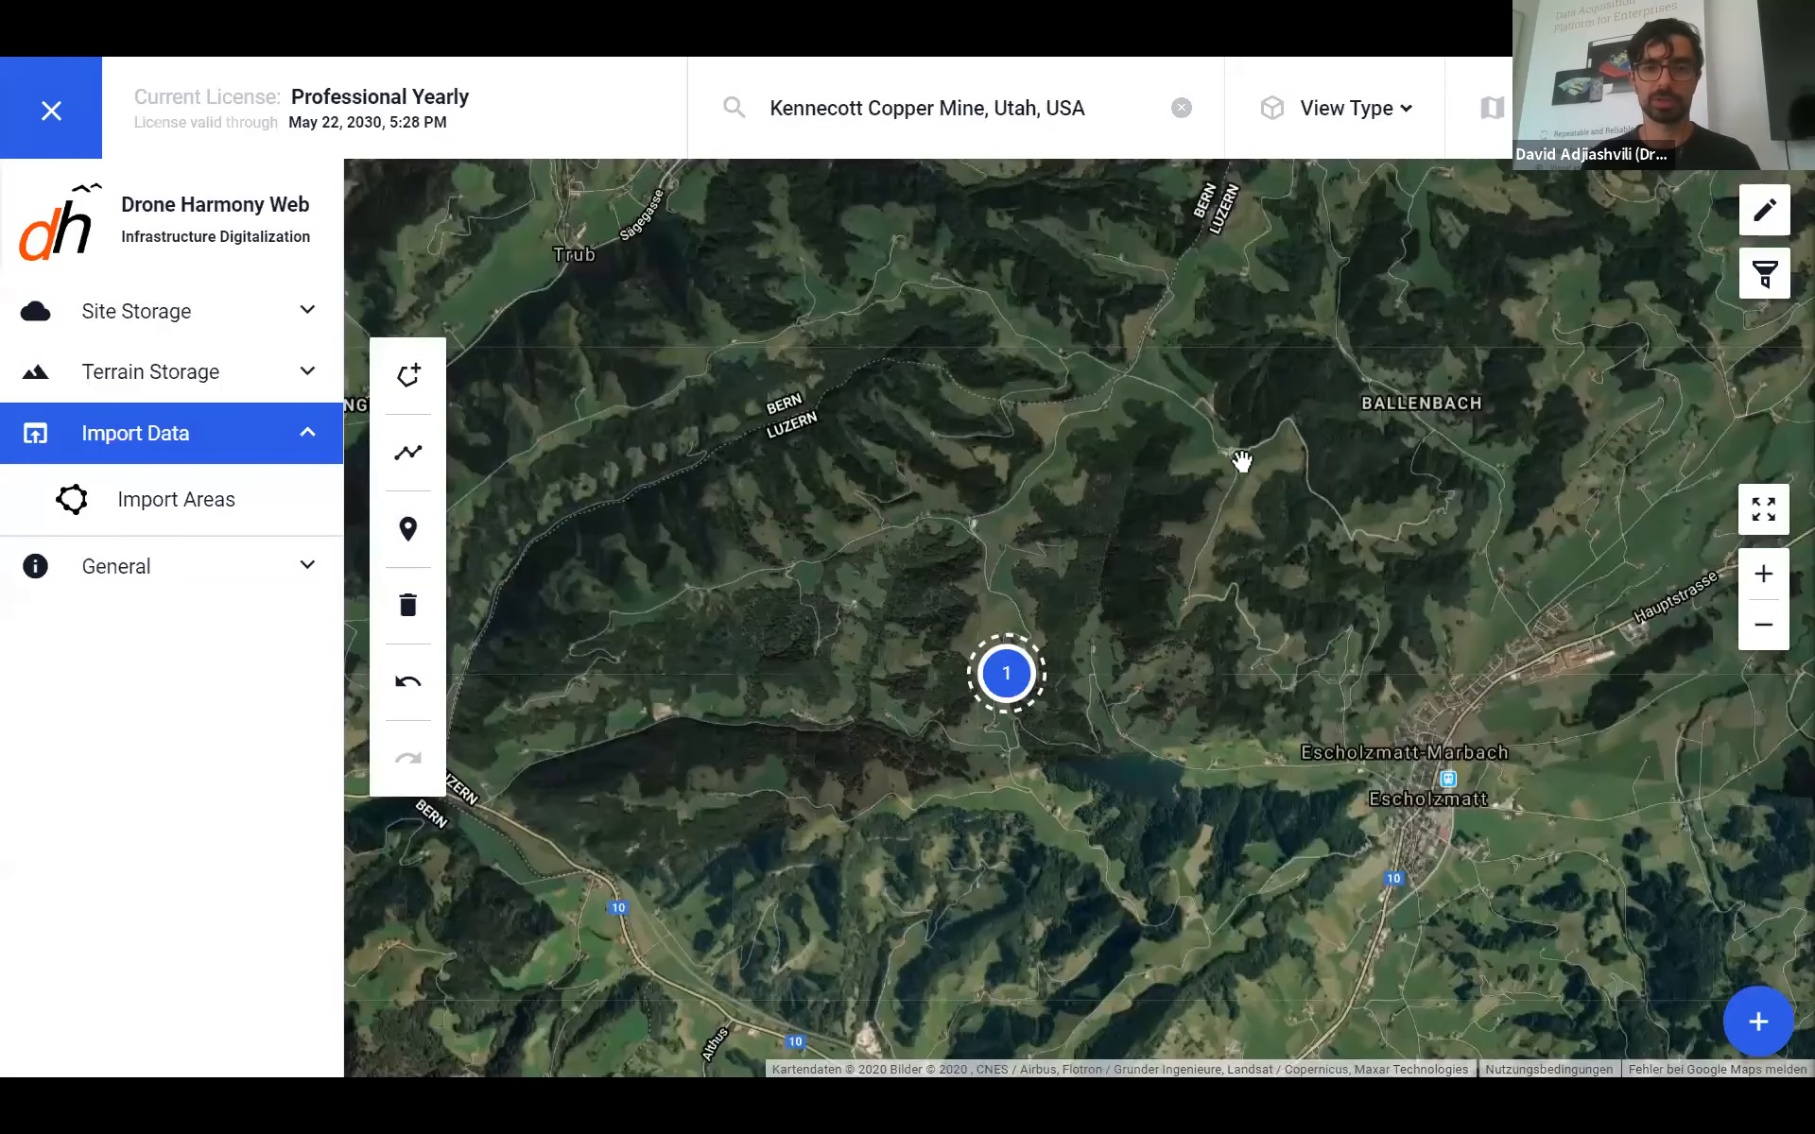
{"action": "left_click_drag", "start_coordinate": [1199, 724], "coordinate": [1248, 741]}
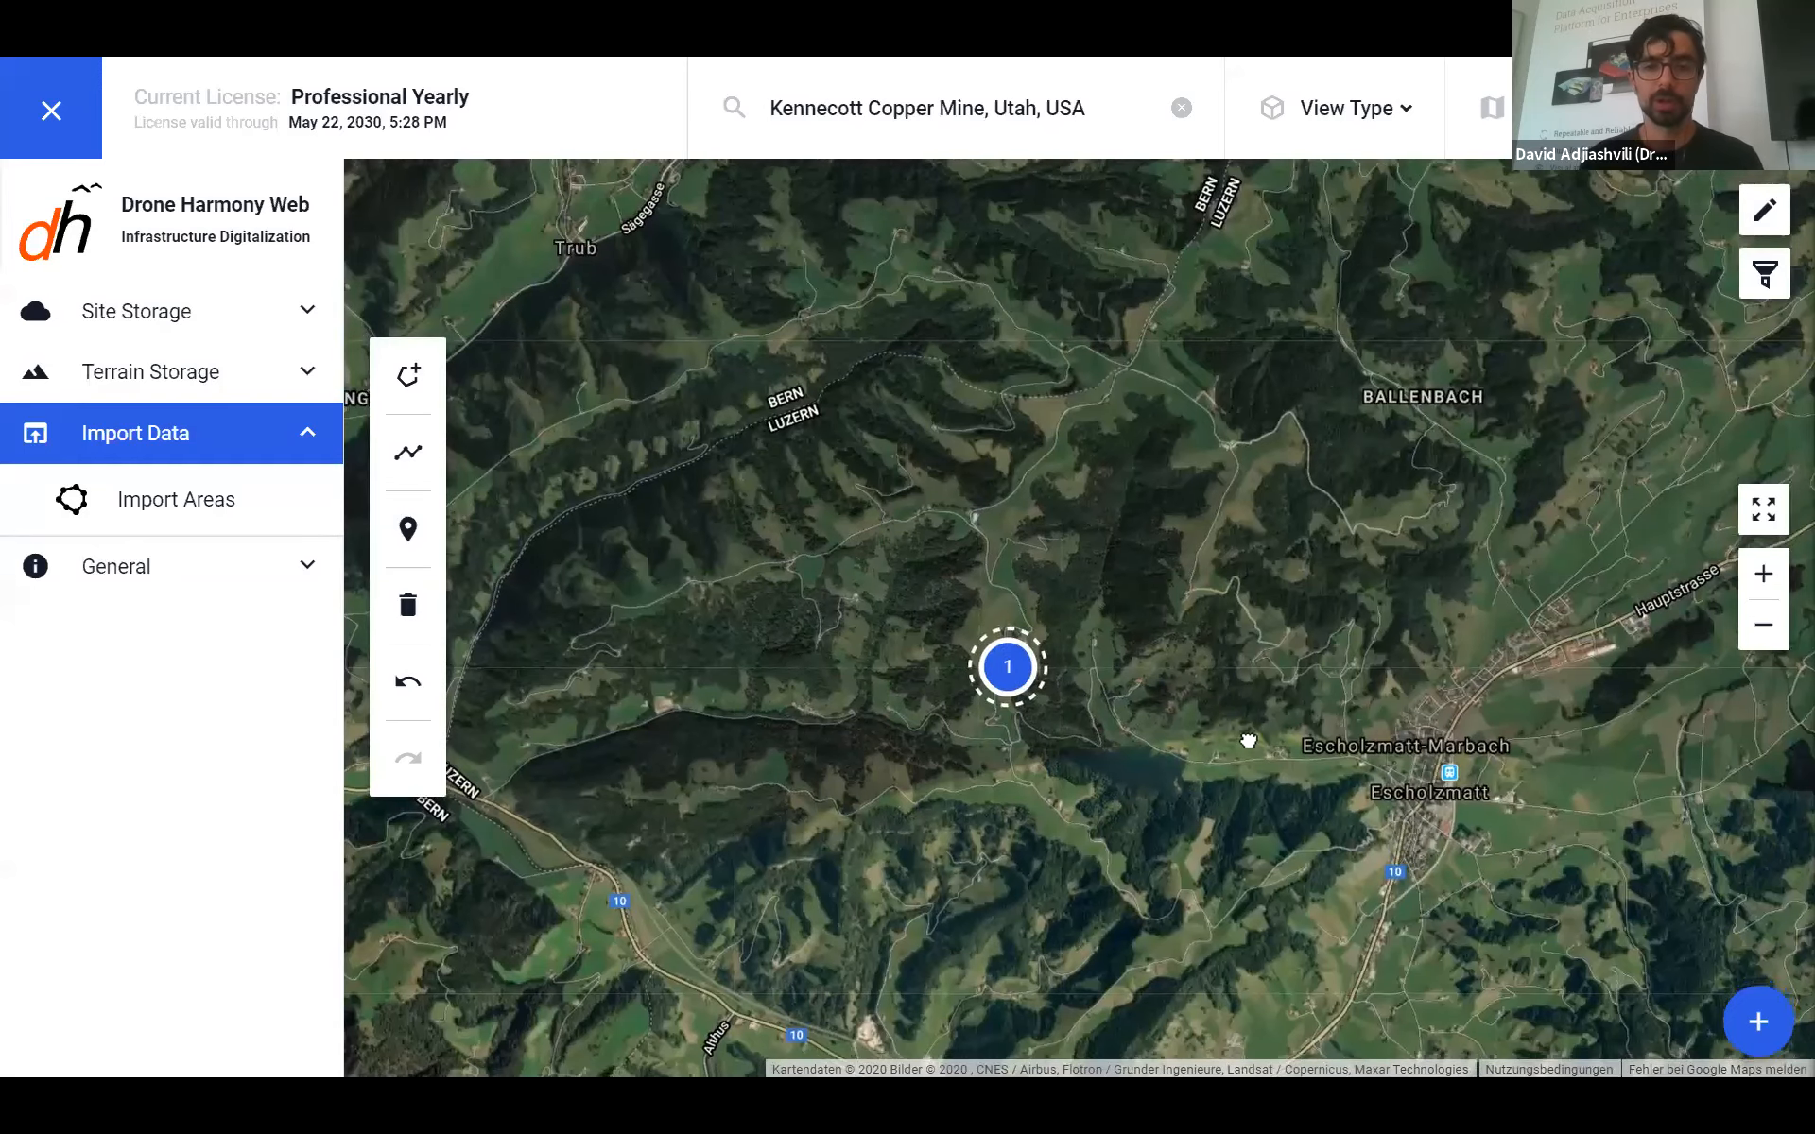
{"action": "scroll", "coordinate": [1113, 680], "scroll_direction": "up", "scroll_amount": 2}
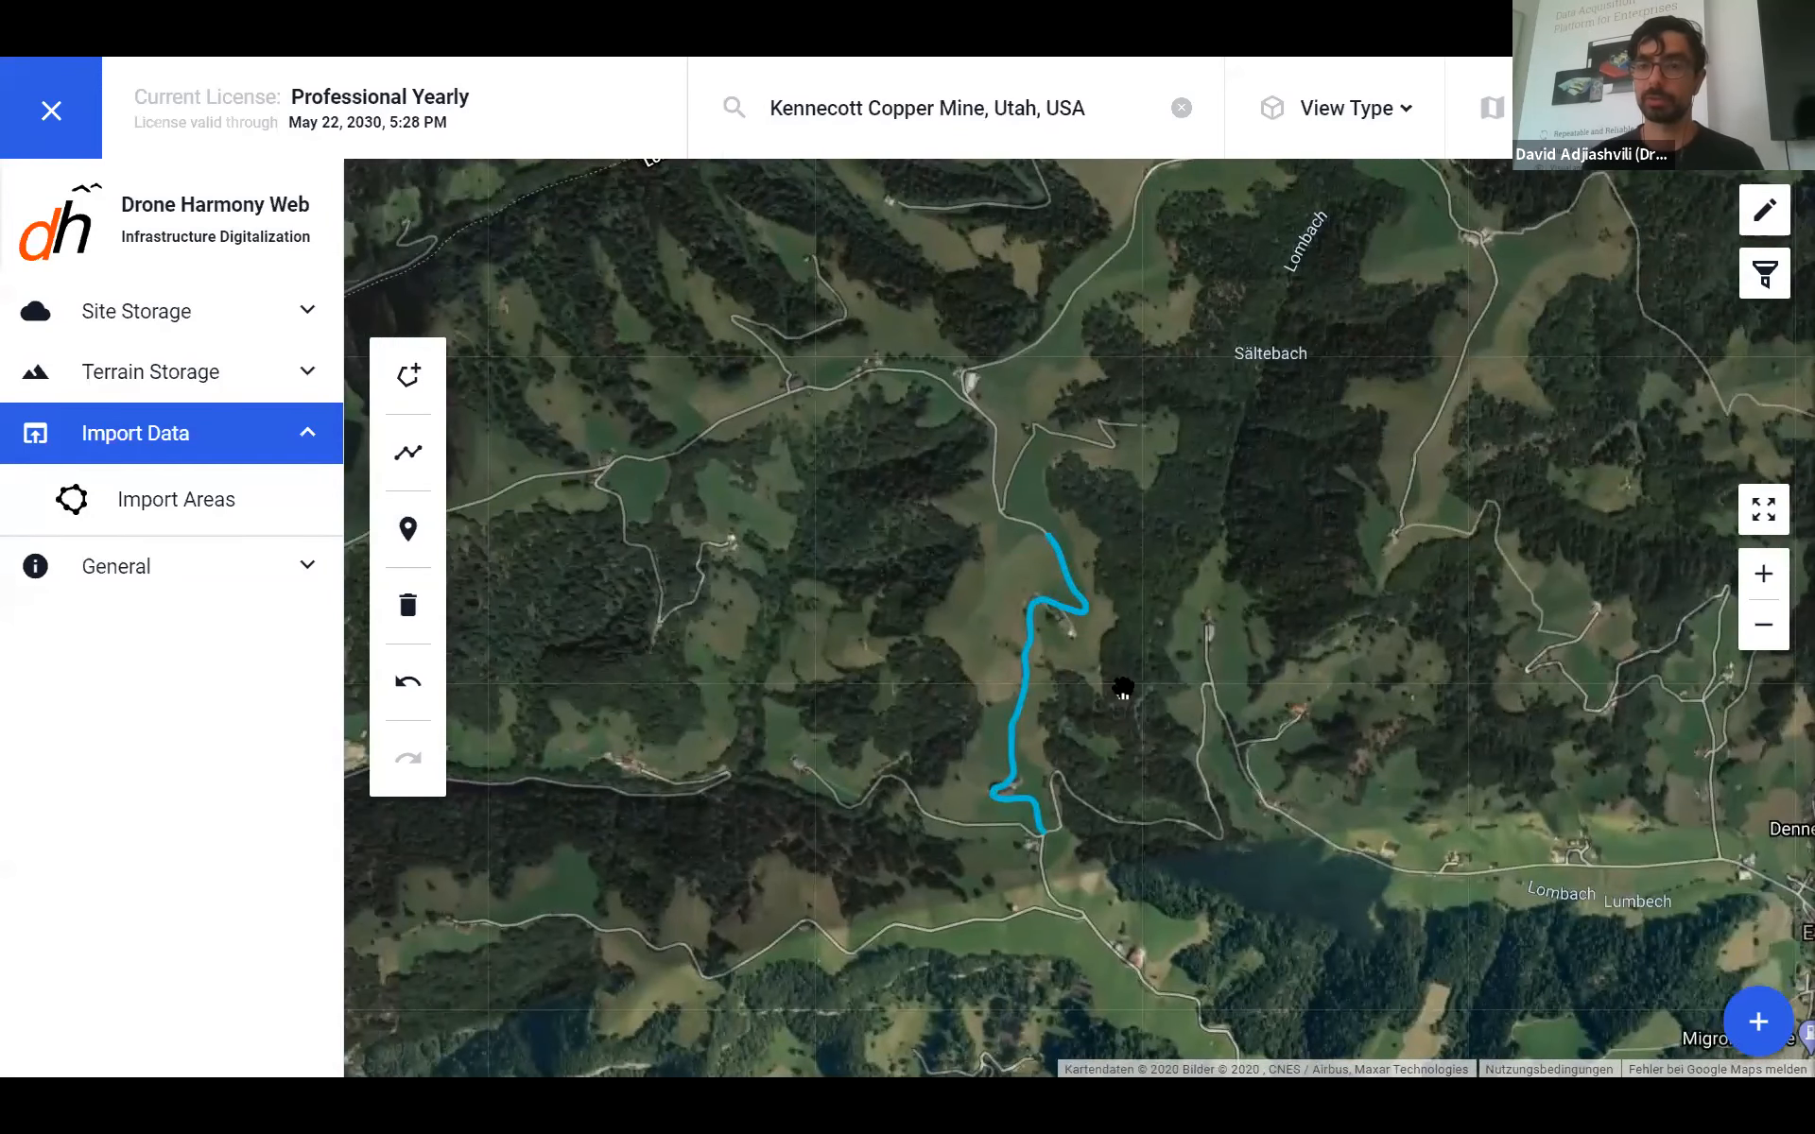
{"action": "scroll", "coordinate": [1122, 689], "scroll_direction": "up", "scroll_amount": 1}
{"action": "left_click_drag", "start_coordinate": [1102, 732], "coordinate": [1170, 656]}
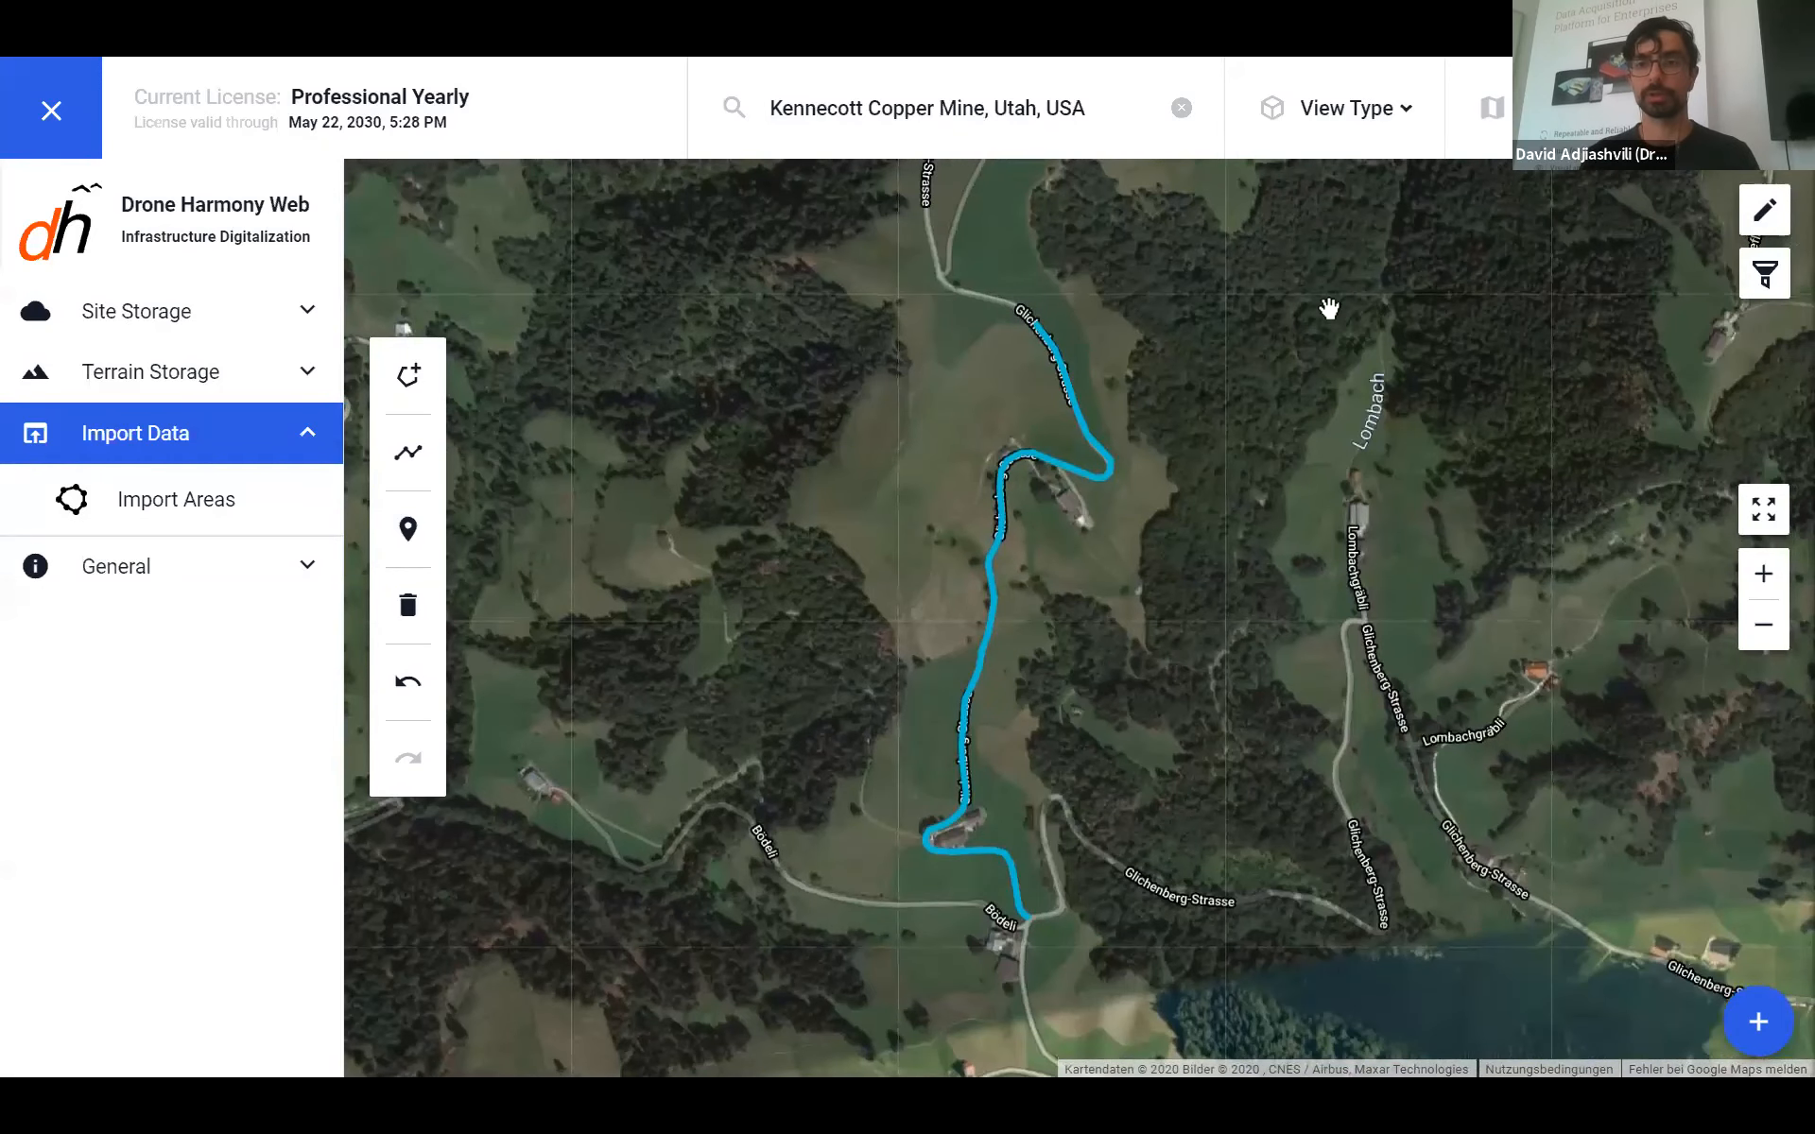
- Switch to the 3D DEM view and rotate the terrain around the route
{"action": "left_click", "coordinate": [1396, 140]}
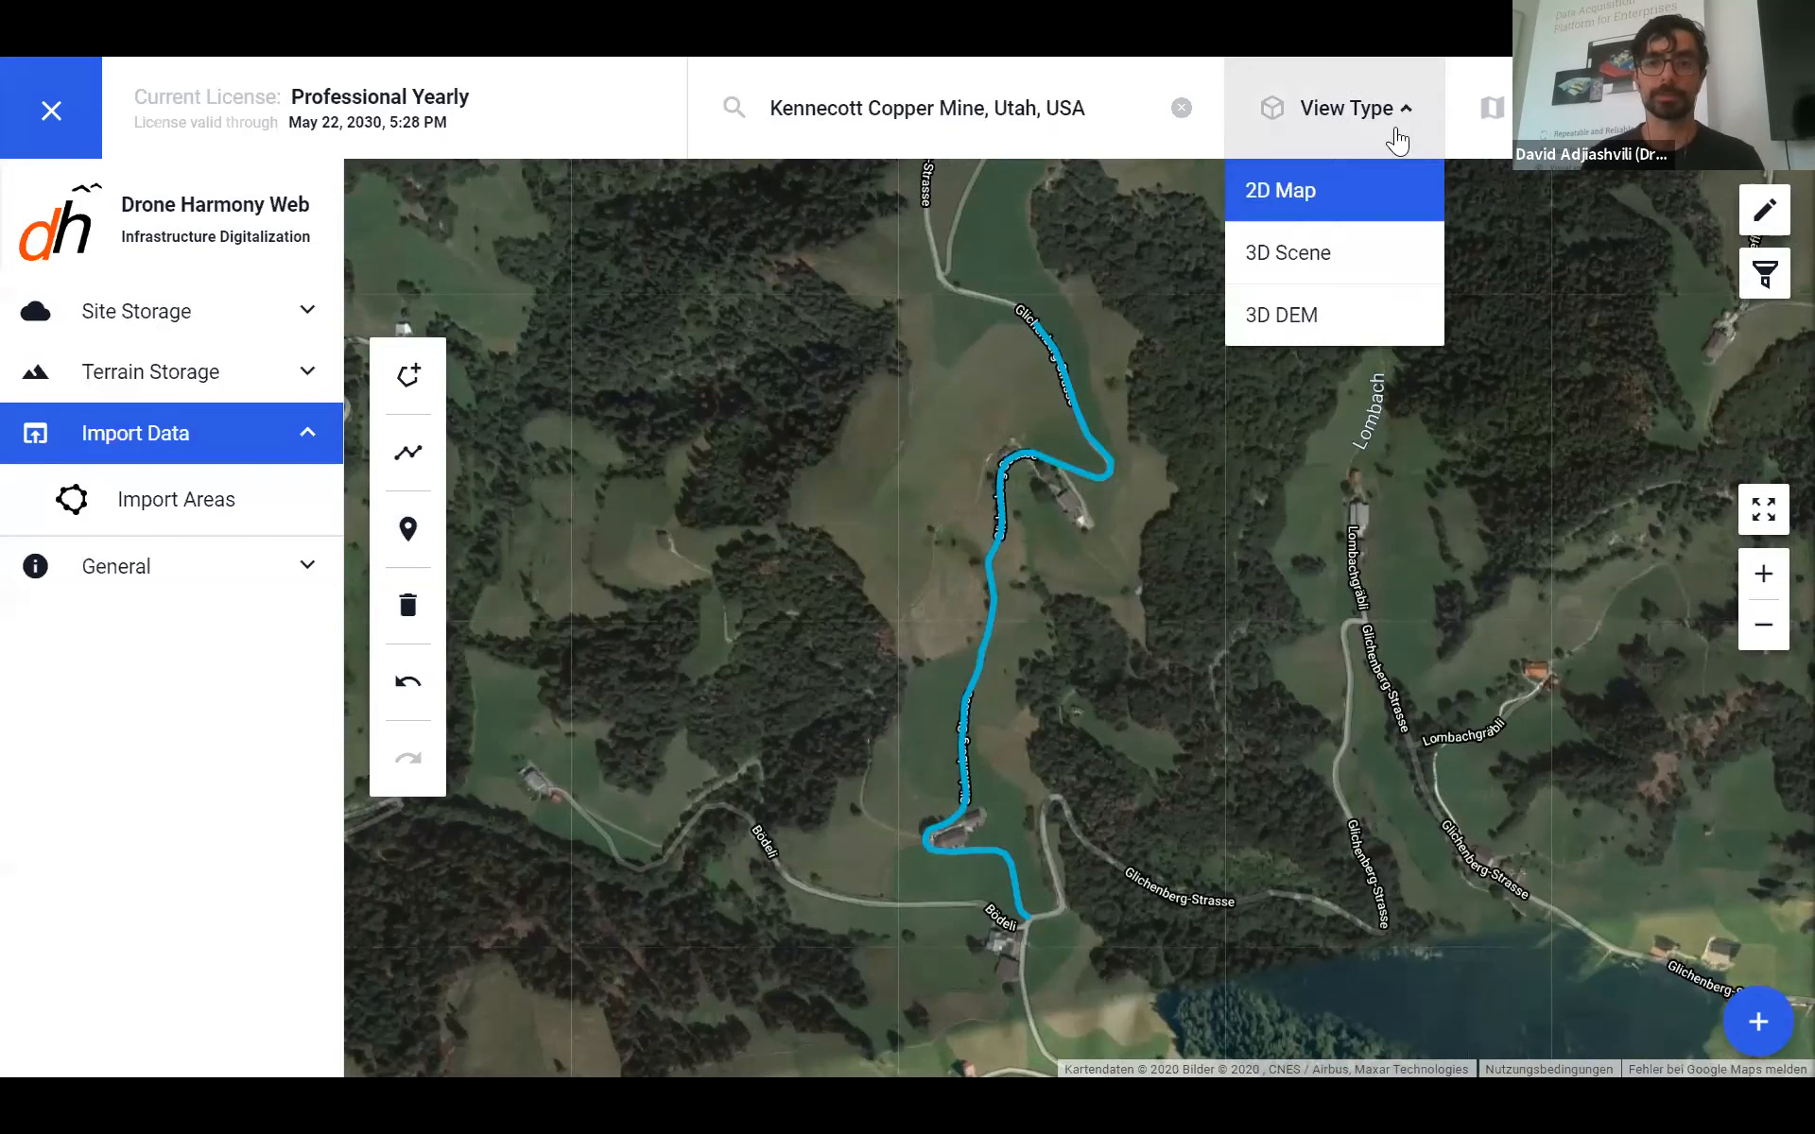
{"action": "left_click", "coordinate": [1288, 322]}
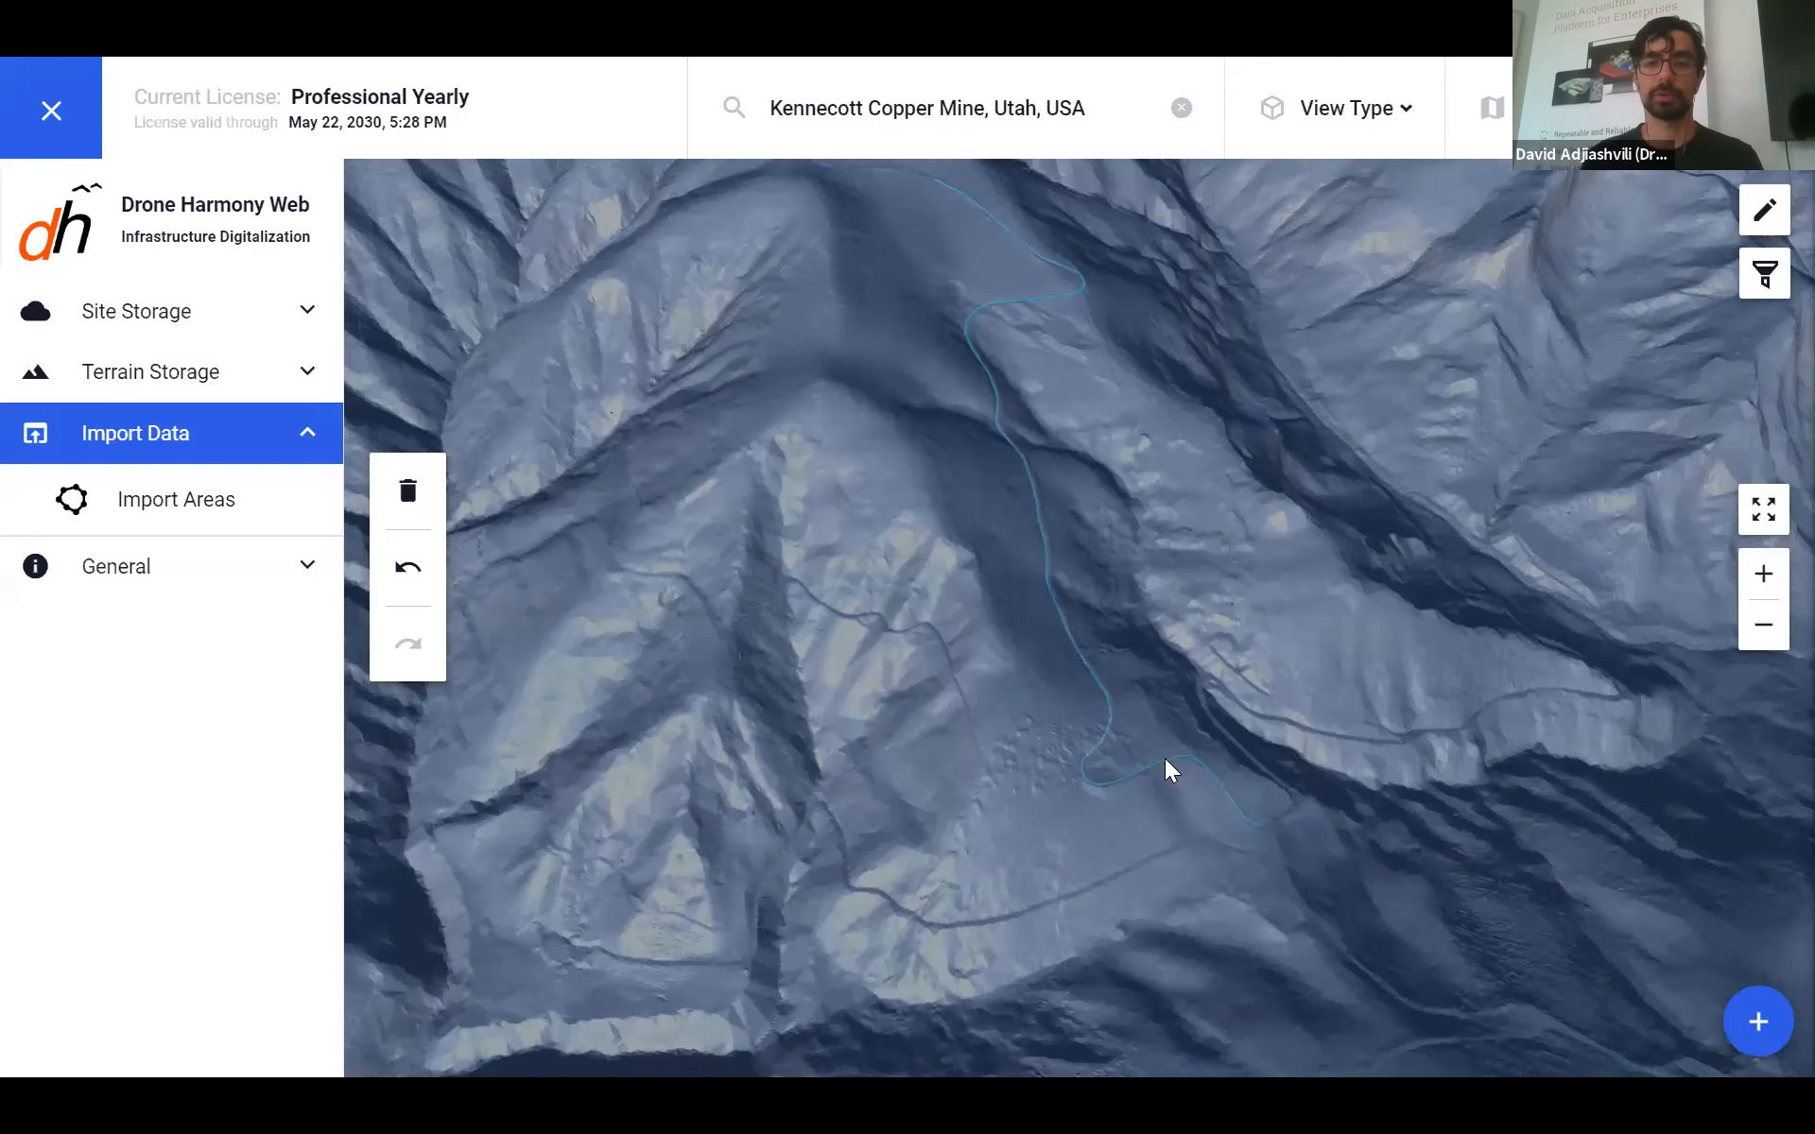
{"action": "left_click_drag", "start_coordinate": [1059, 560], "coordinate": [1007, 518]}
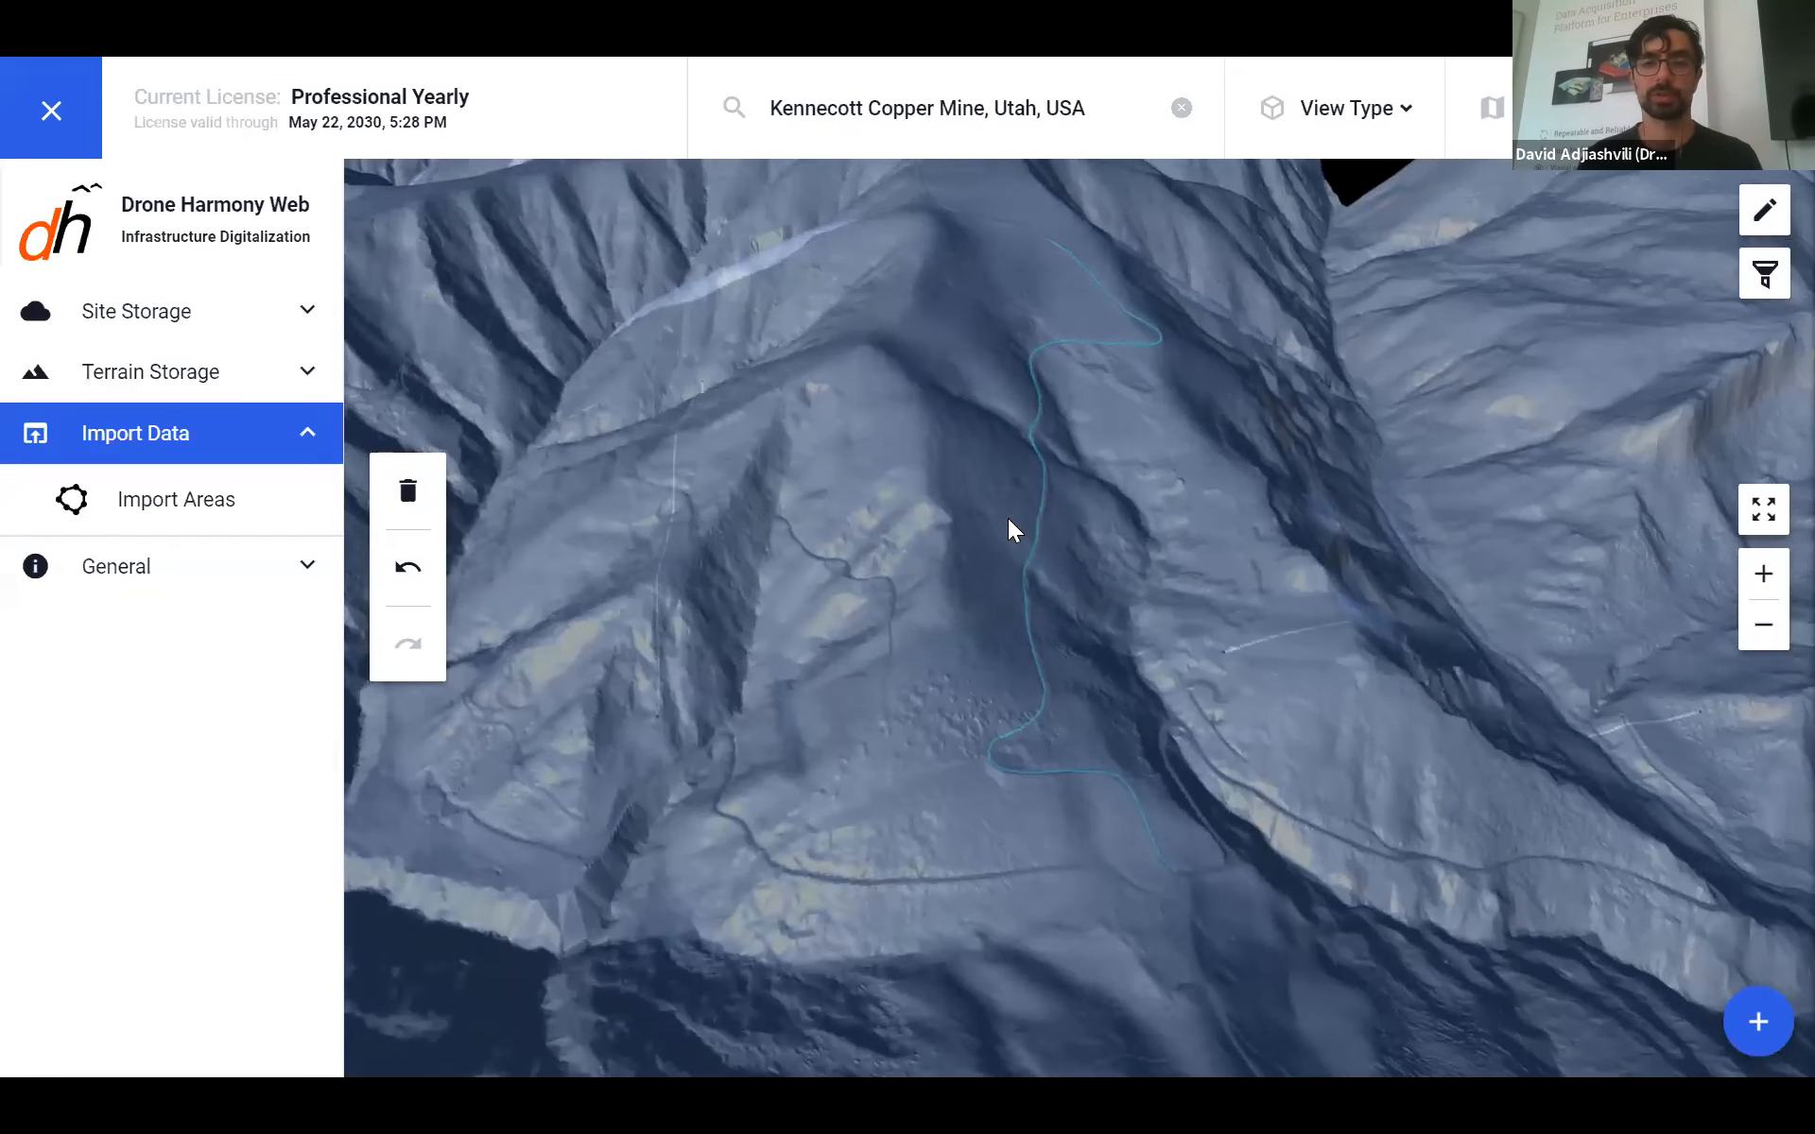
- Close the sidebar, return to the 2D Map view, and open the Plan Catalog
{"action": "left_click", "coordinate": [51, 110]}
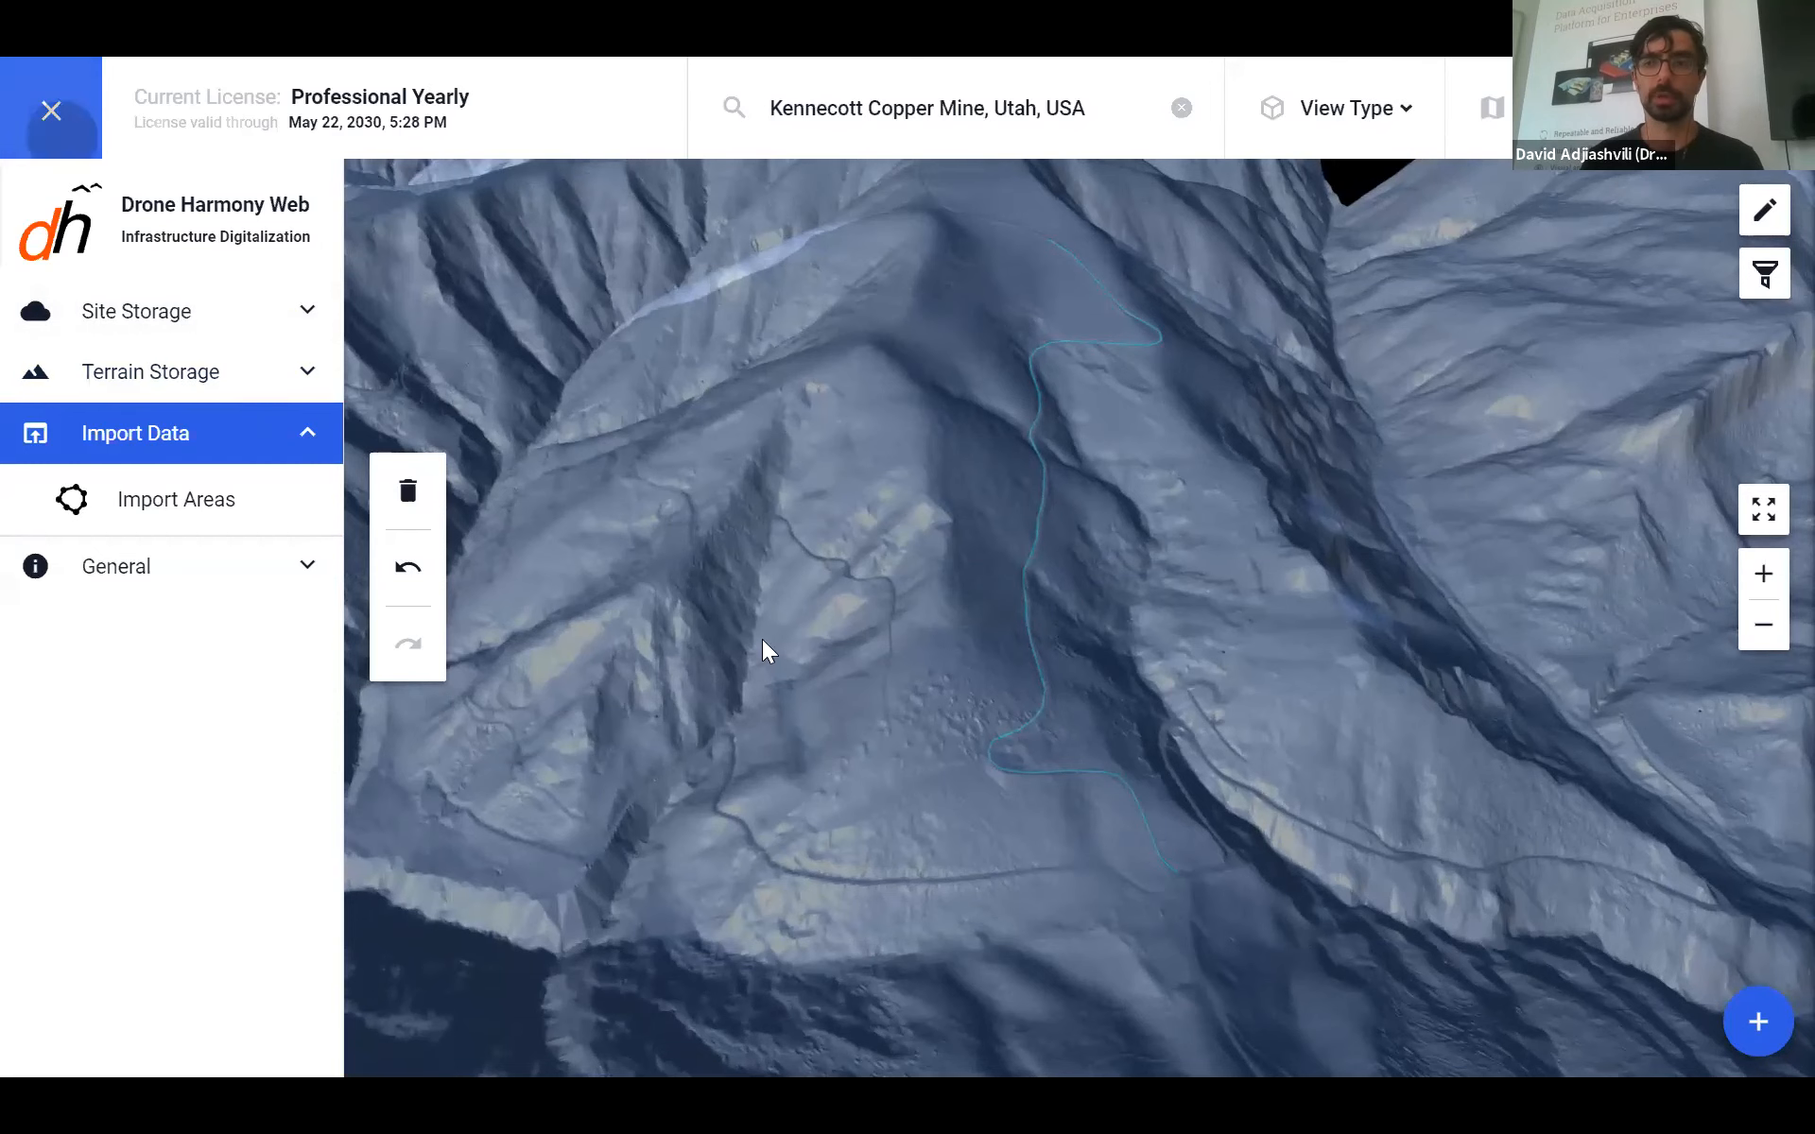
{"action": "left_click", "coordinate": [1346, 108]}
{"action": "left_click", "coordinate": [1323, 200]}
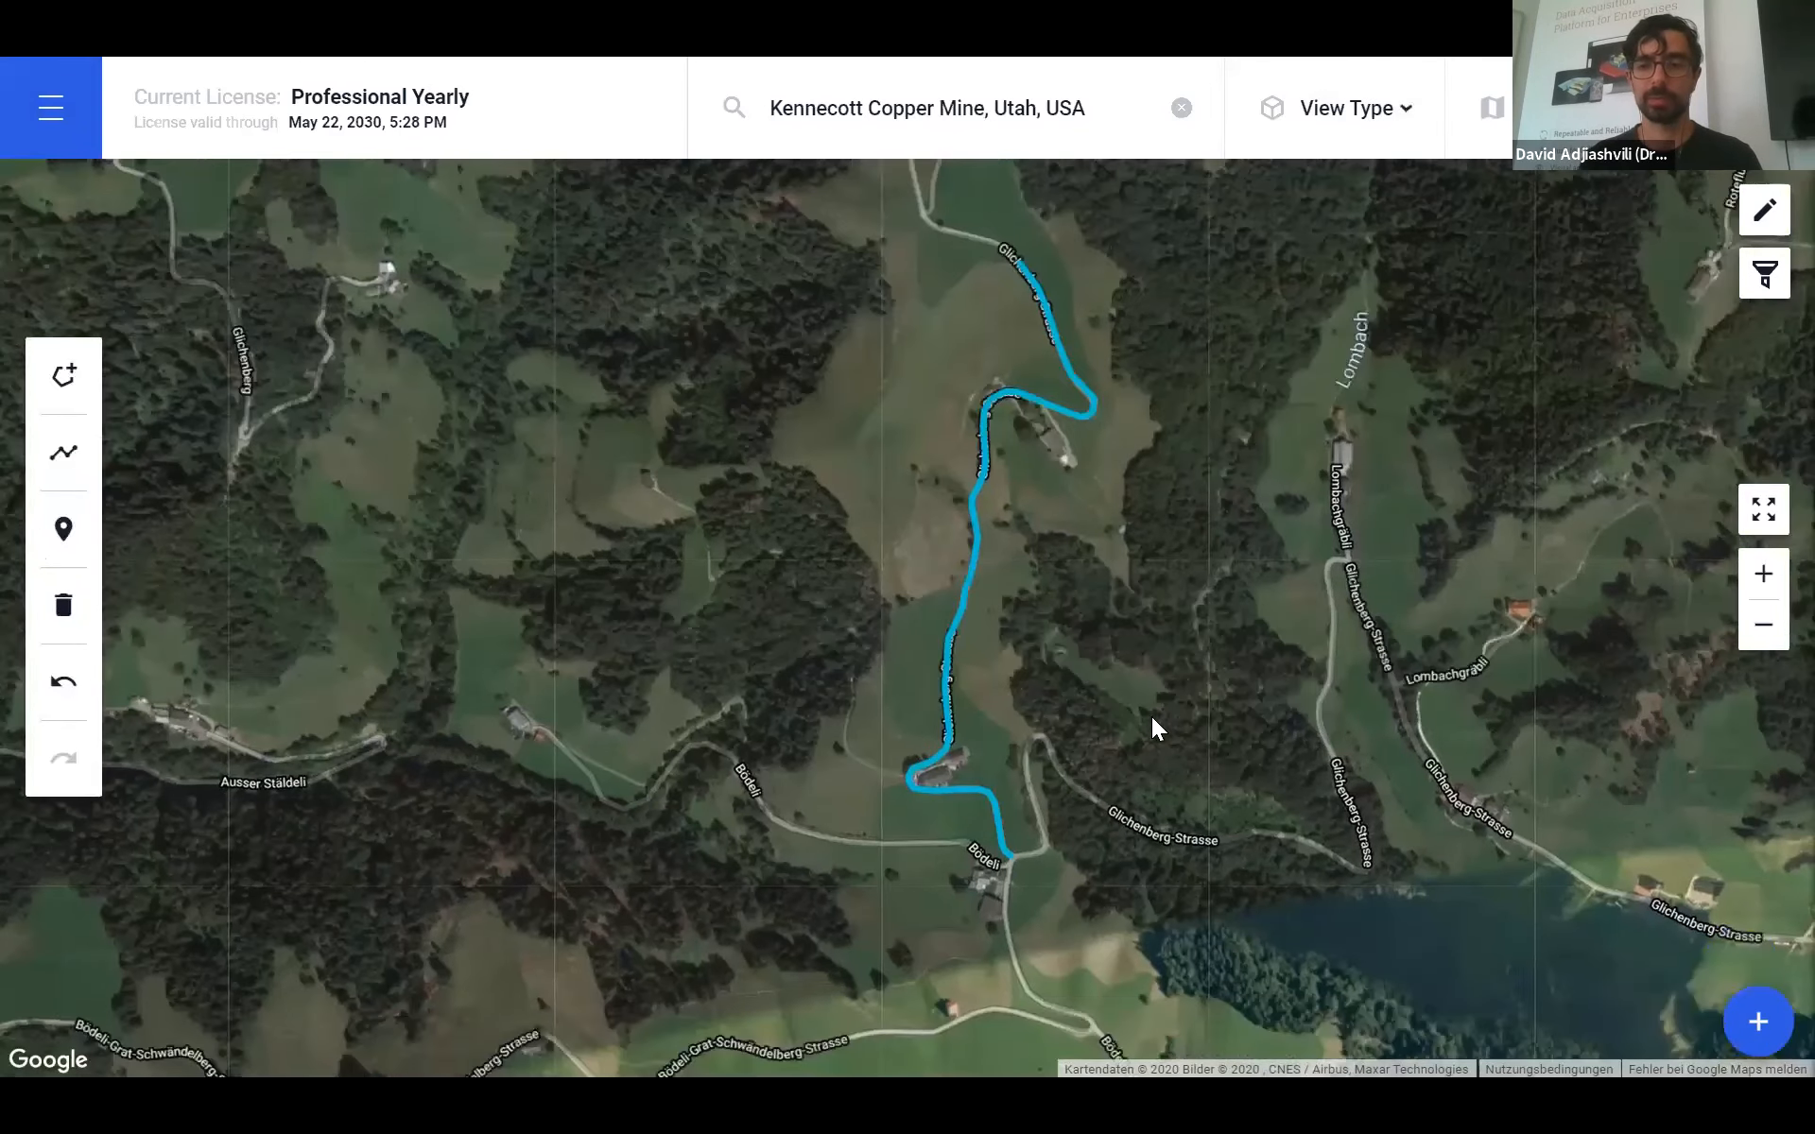
{"action": "left_click", "coordinate": [1758, 1021]}
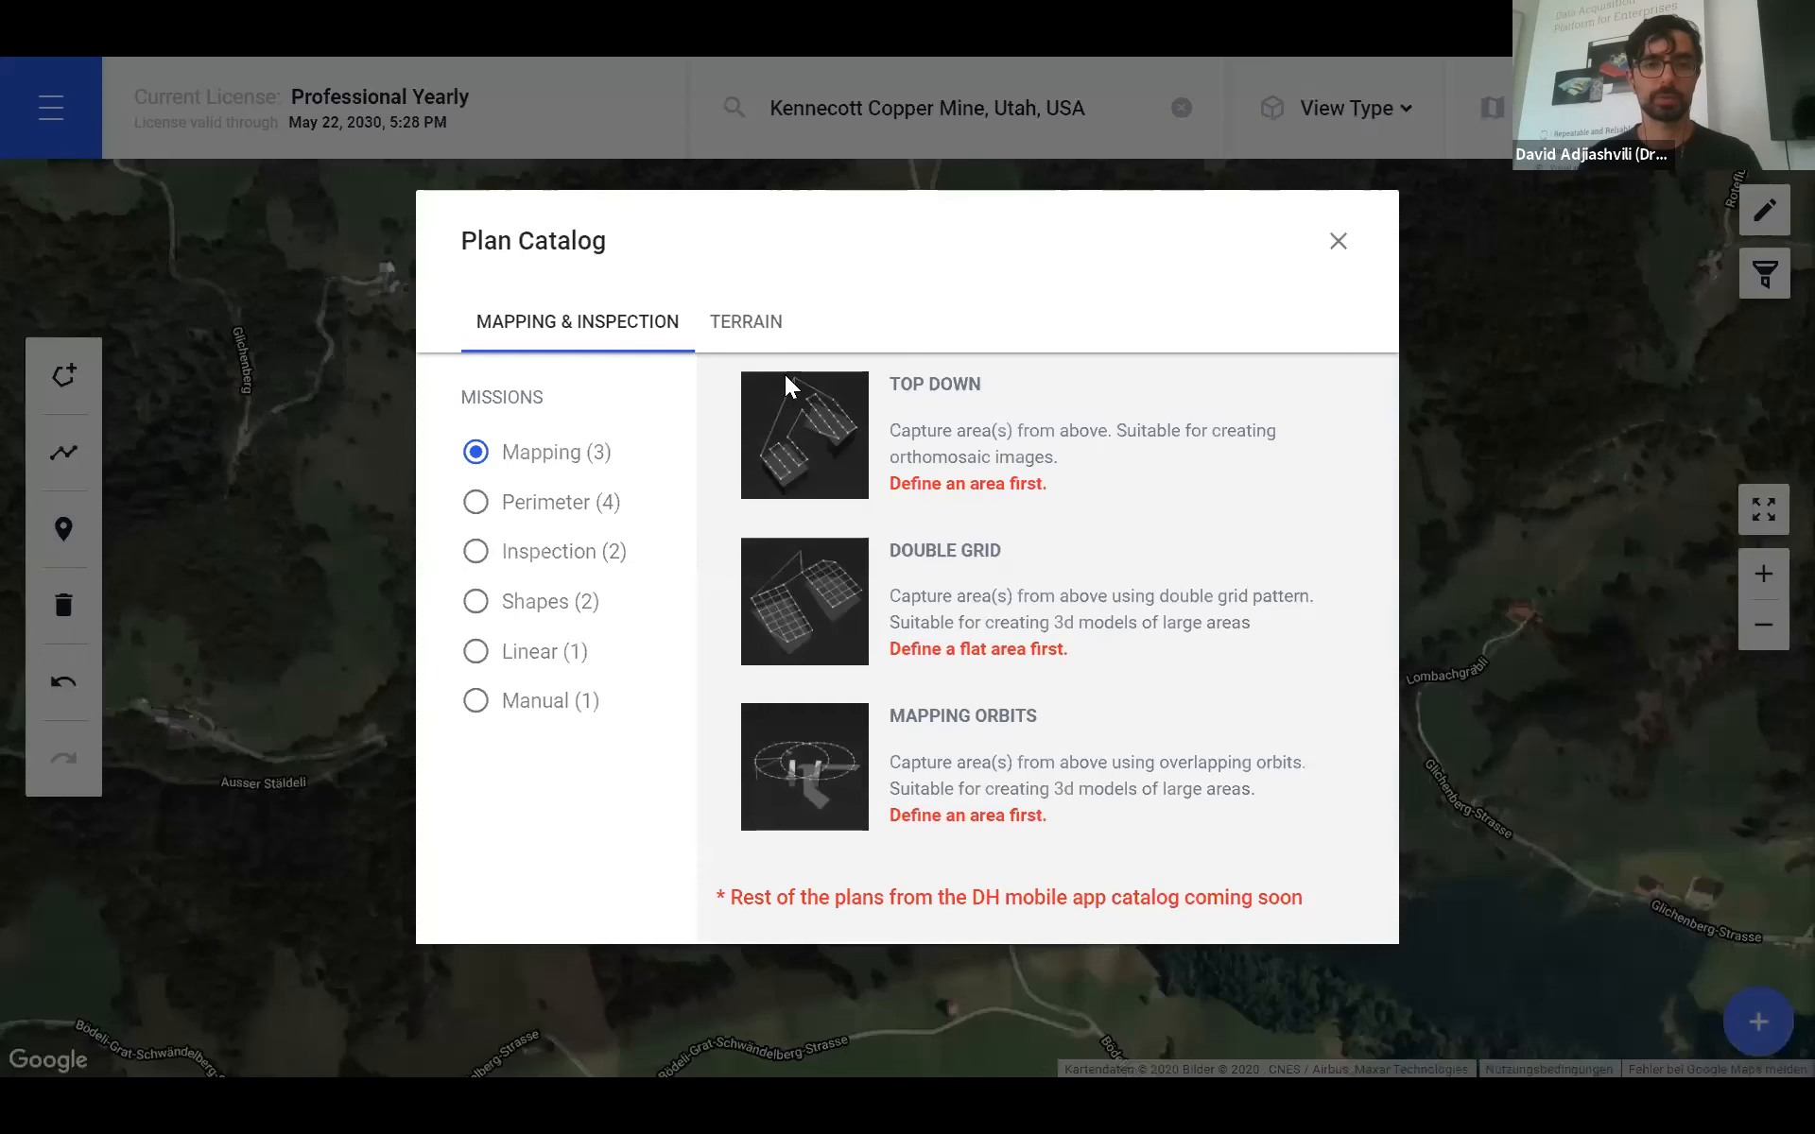
- Create a TERRAIN > Linear > Terrain Line plan with liftoff at the road's south end and landing at the north end
{"action": "left_click", "coordinate": [751, 326]}
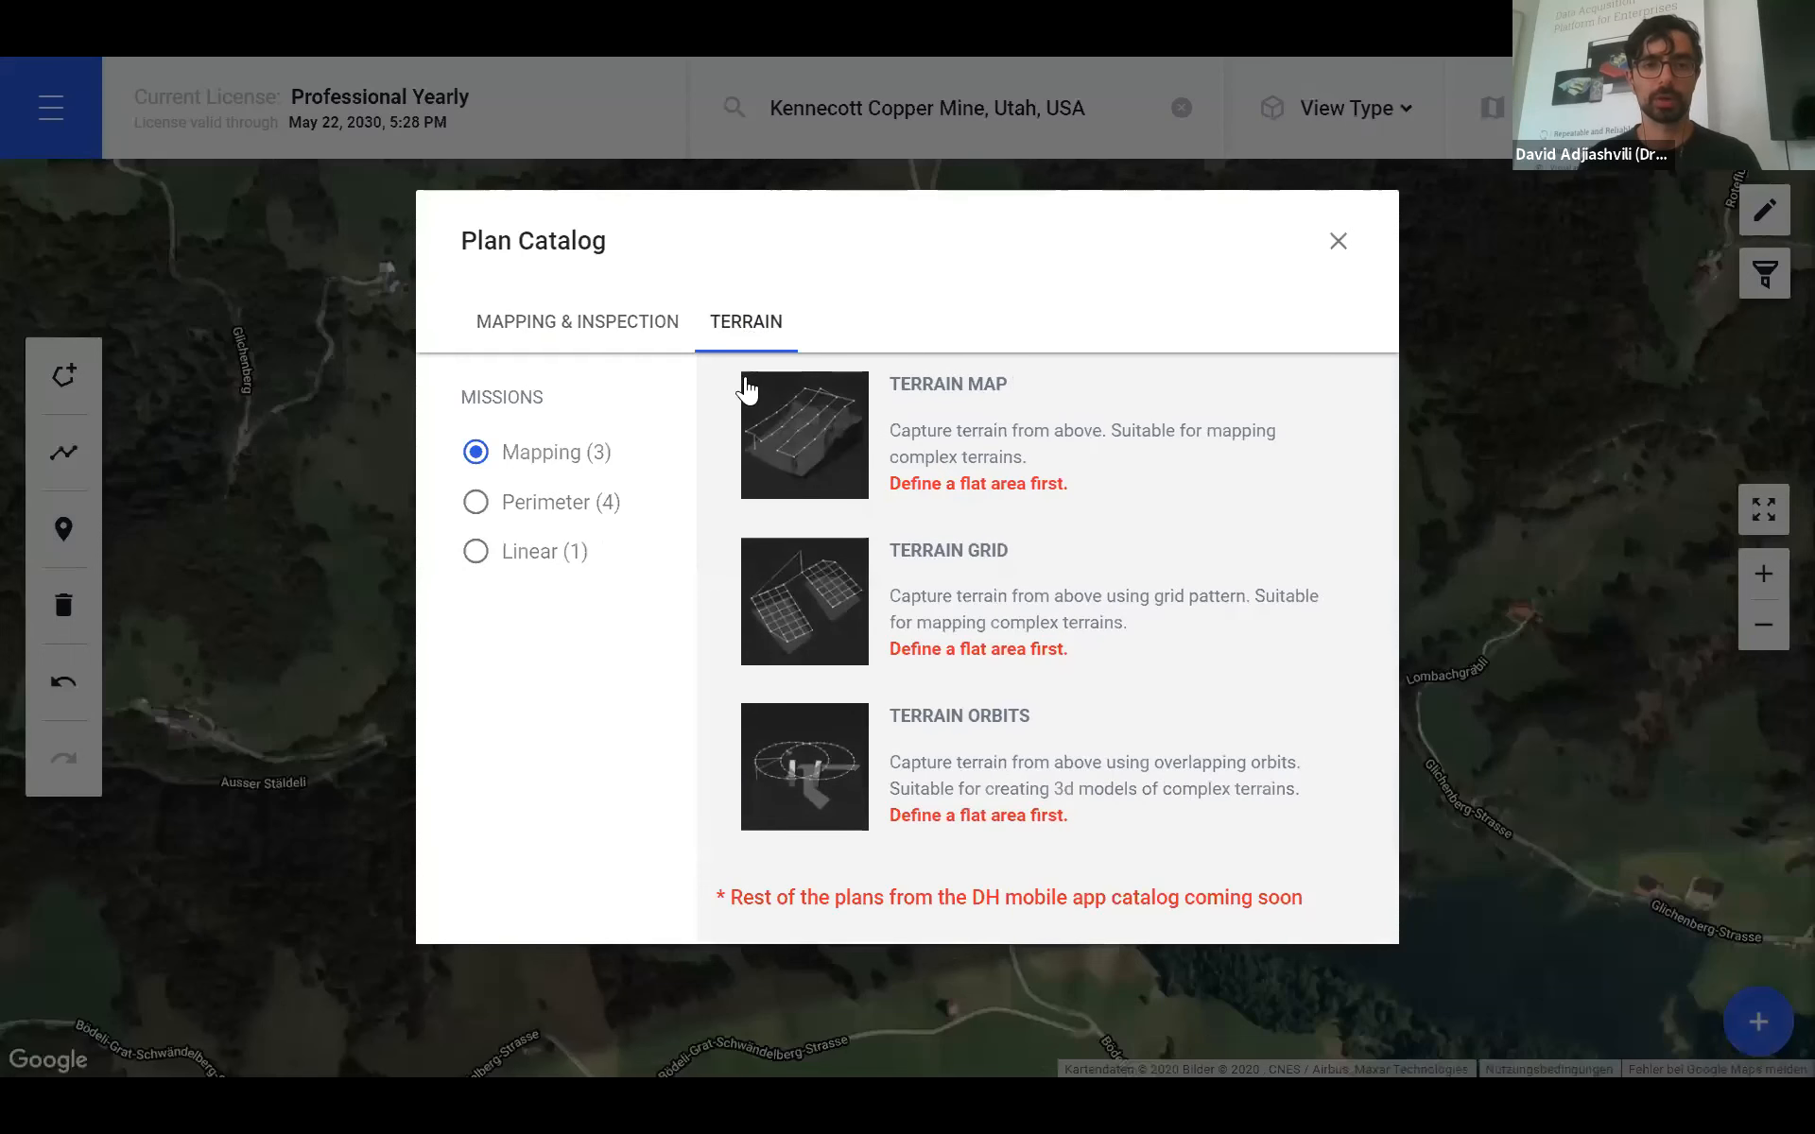
{"action": "left_click", "coordinate": [538, 552]}
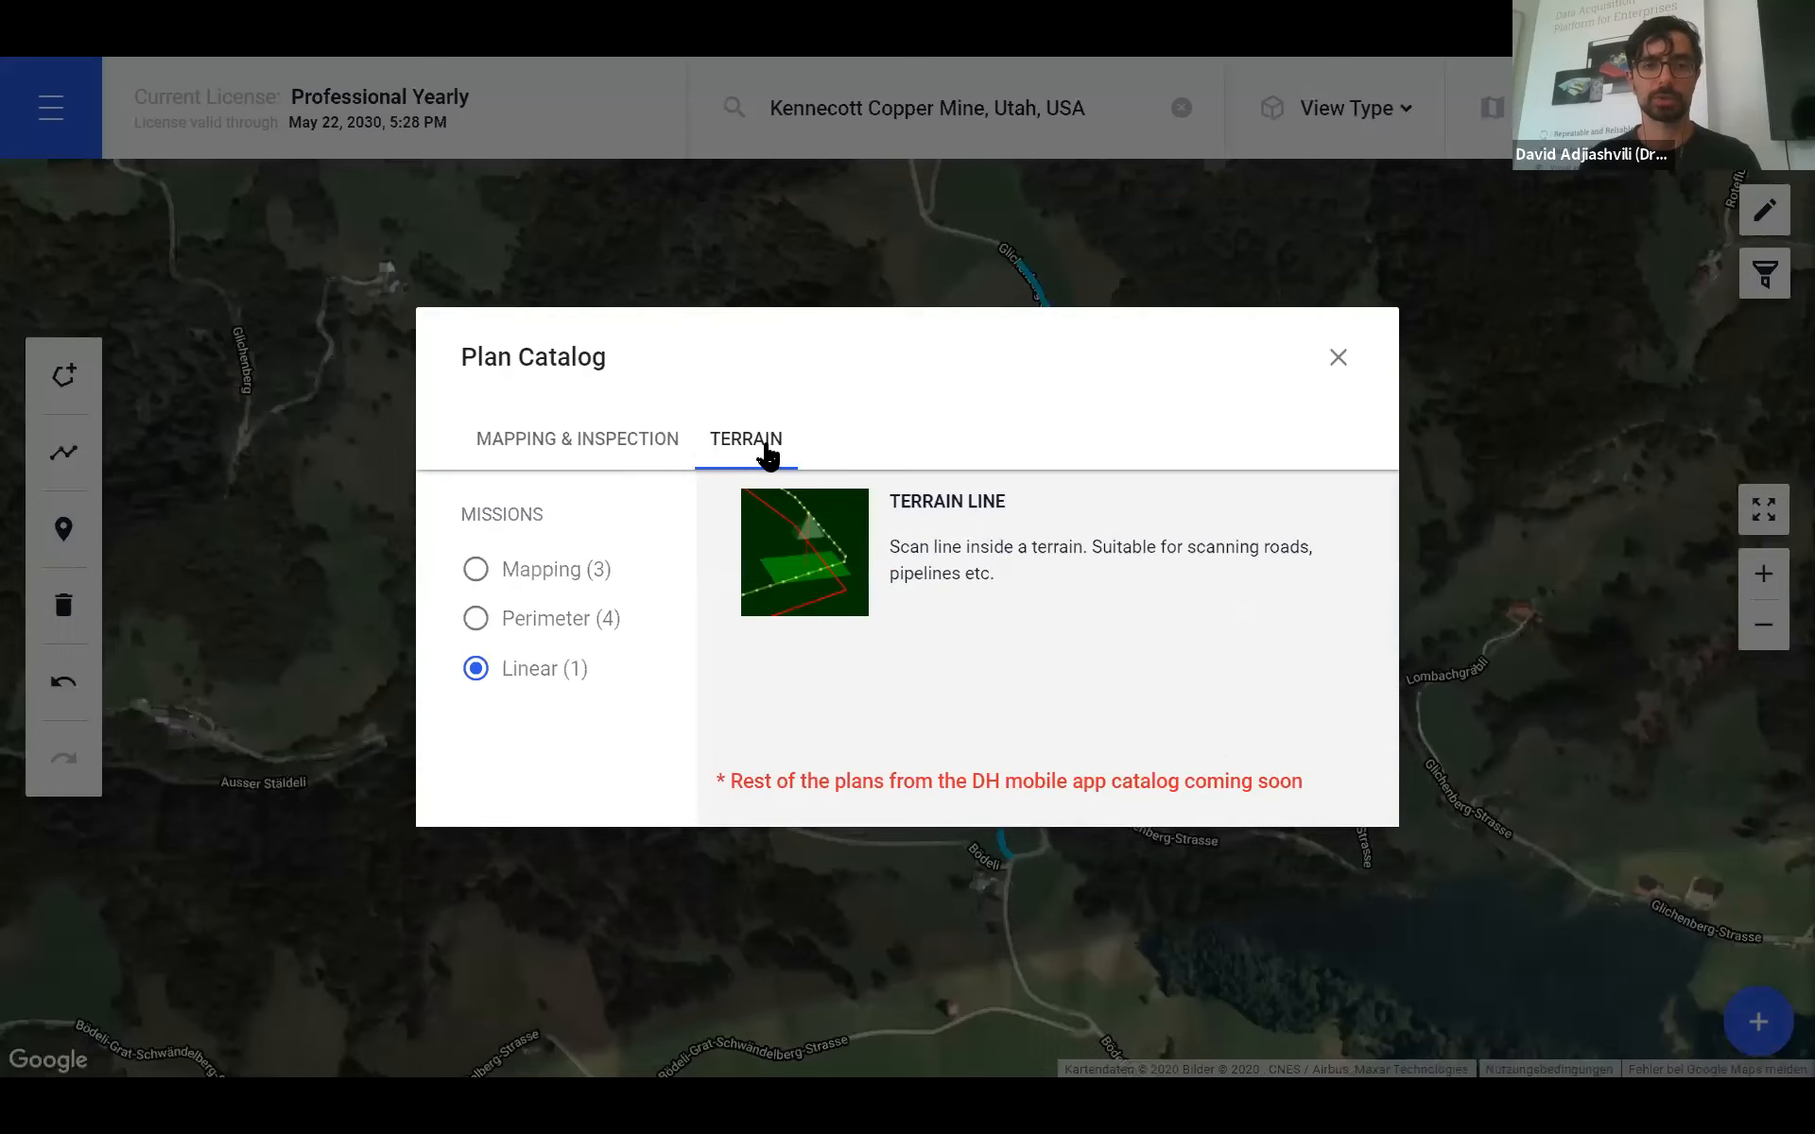
{"action": "left_click", "coordinate": [833, 550]}
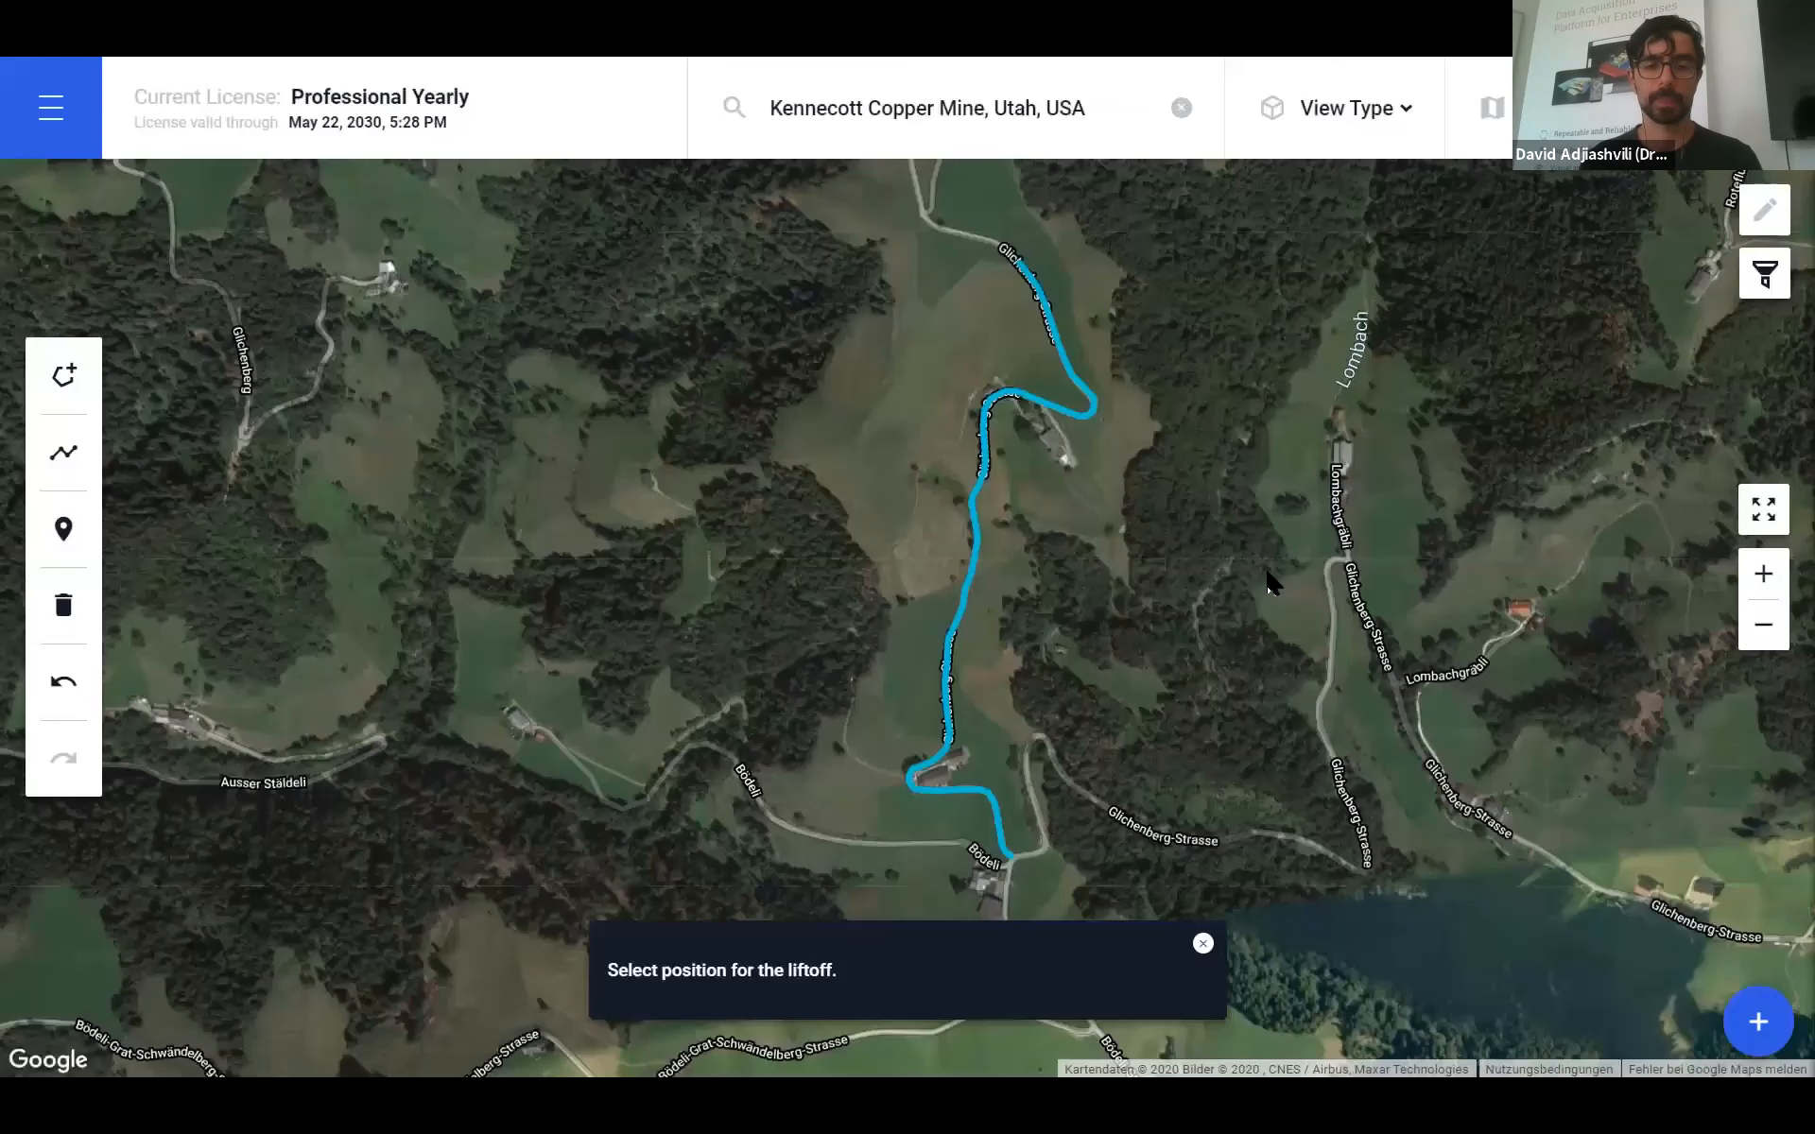
{"action": "left_click", "coordinate": [1041, 870]}
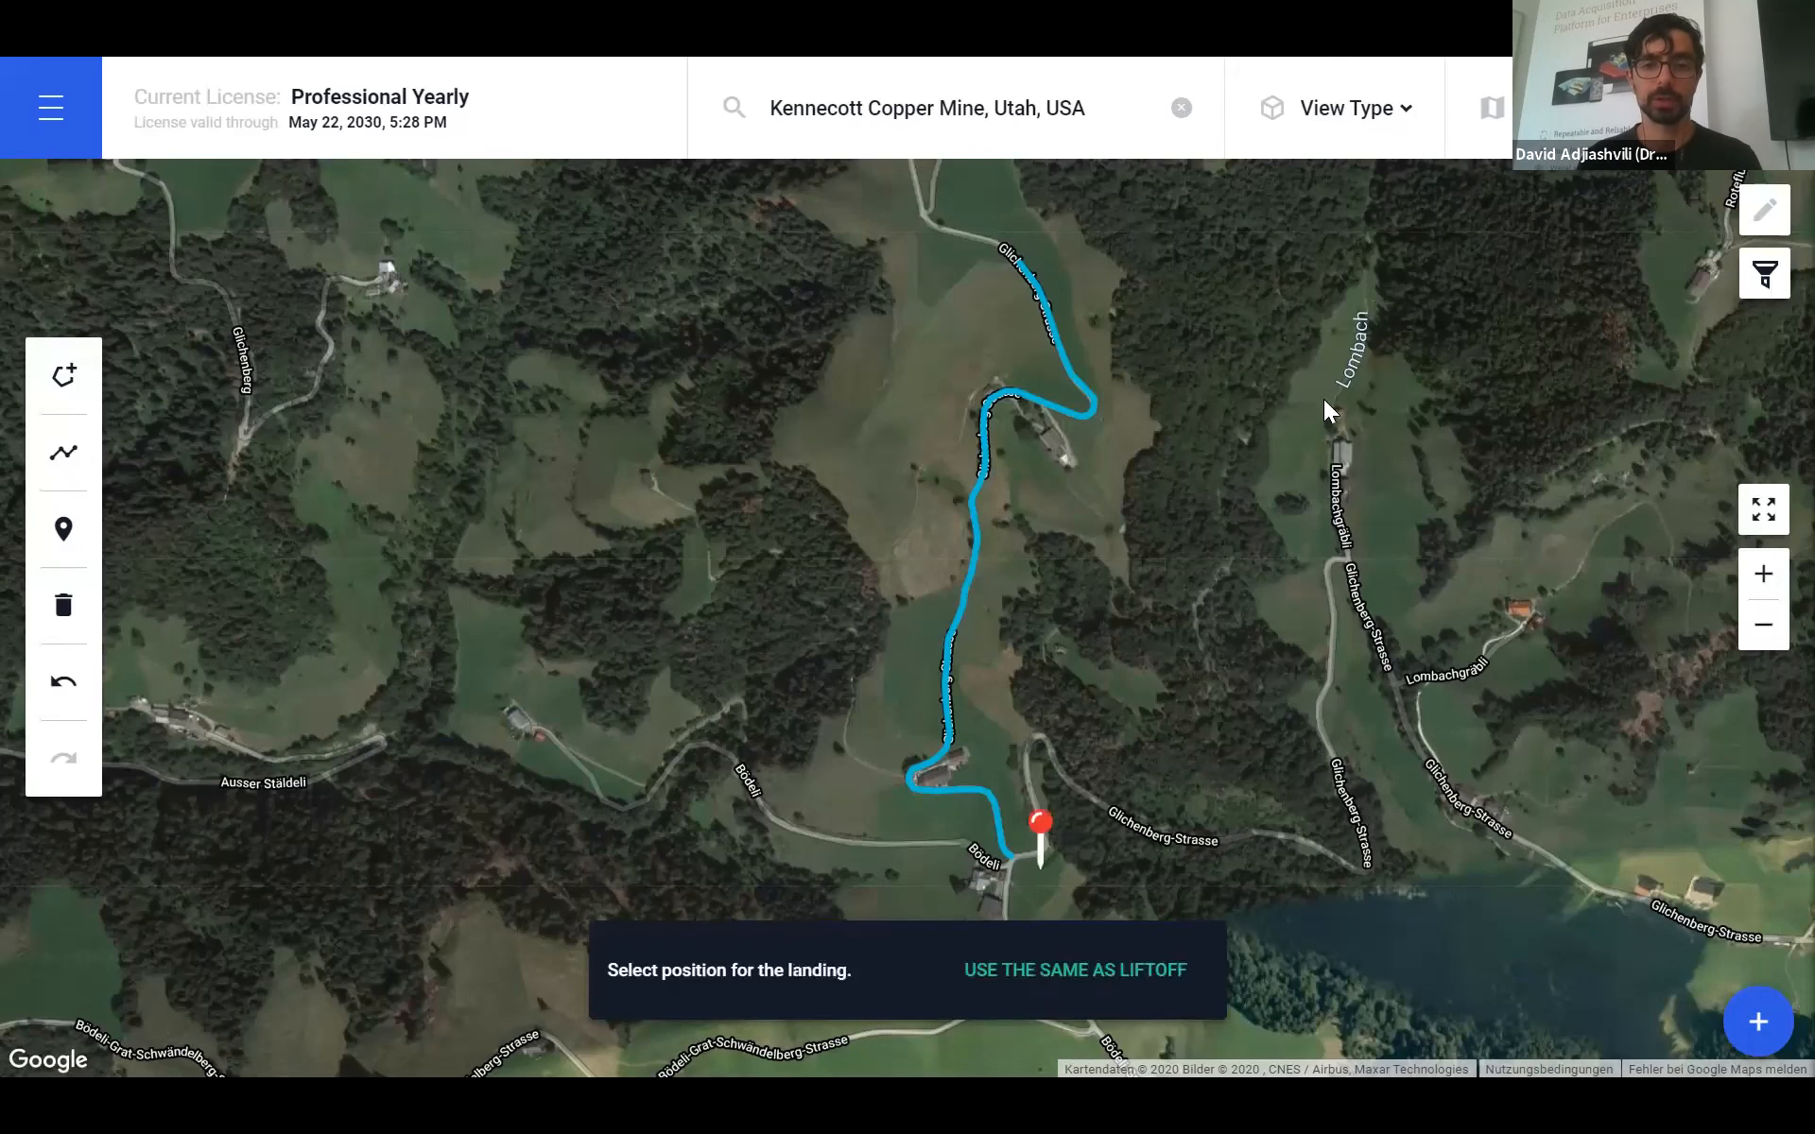
{"action": "left_click", "coordinate": [1011, 227]}
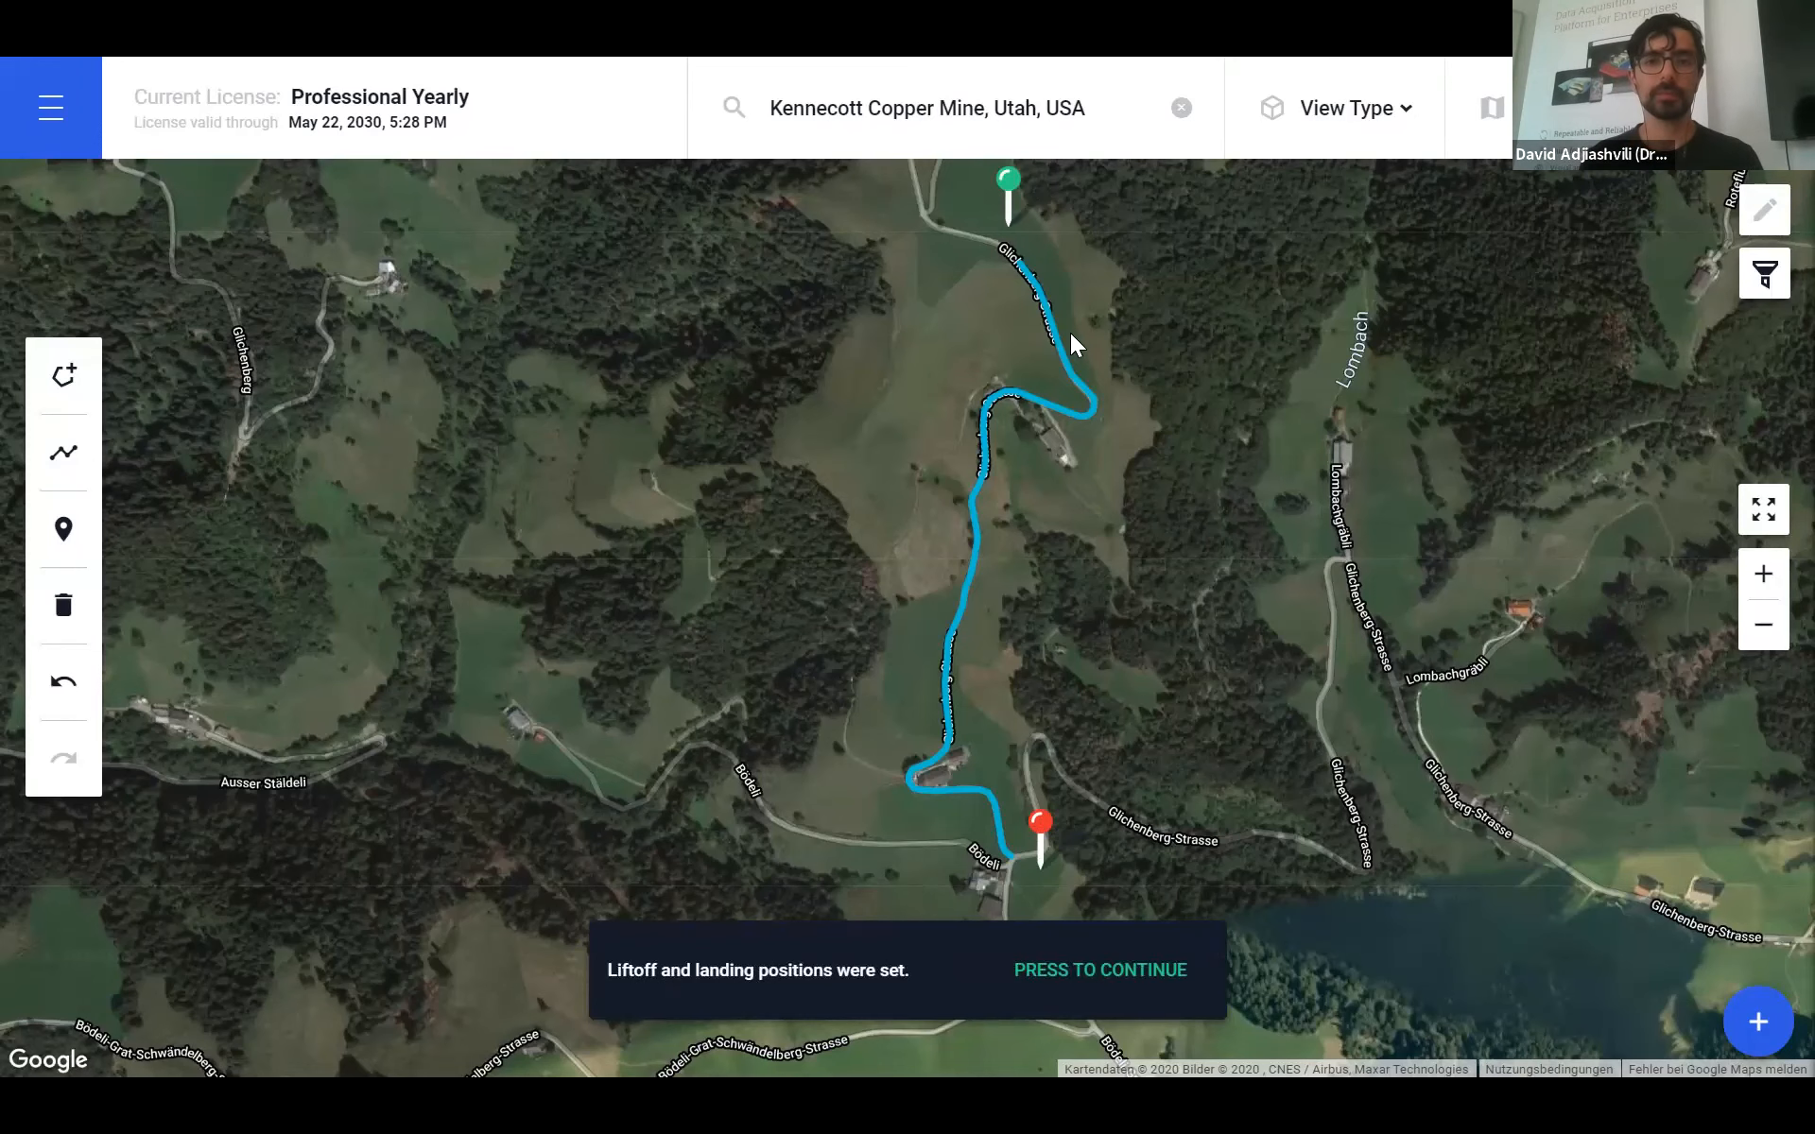
{"action": "left_click", "coordinate": [1099, 973]}
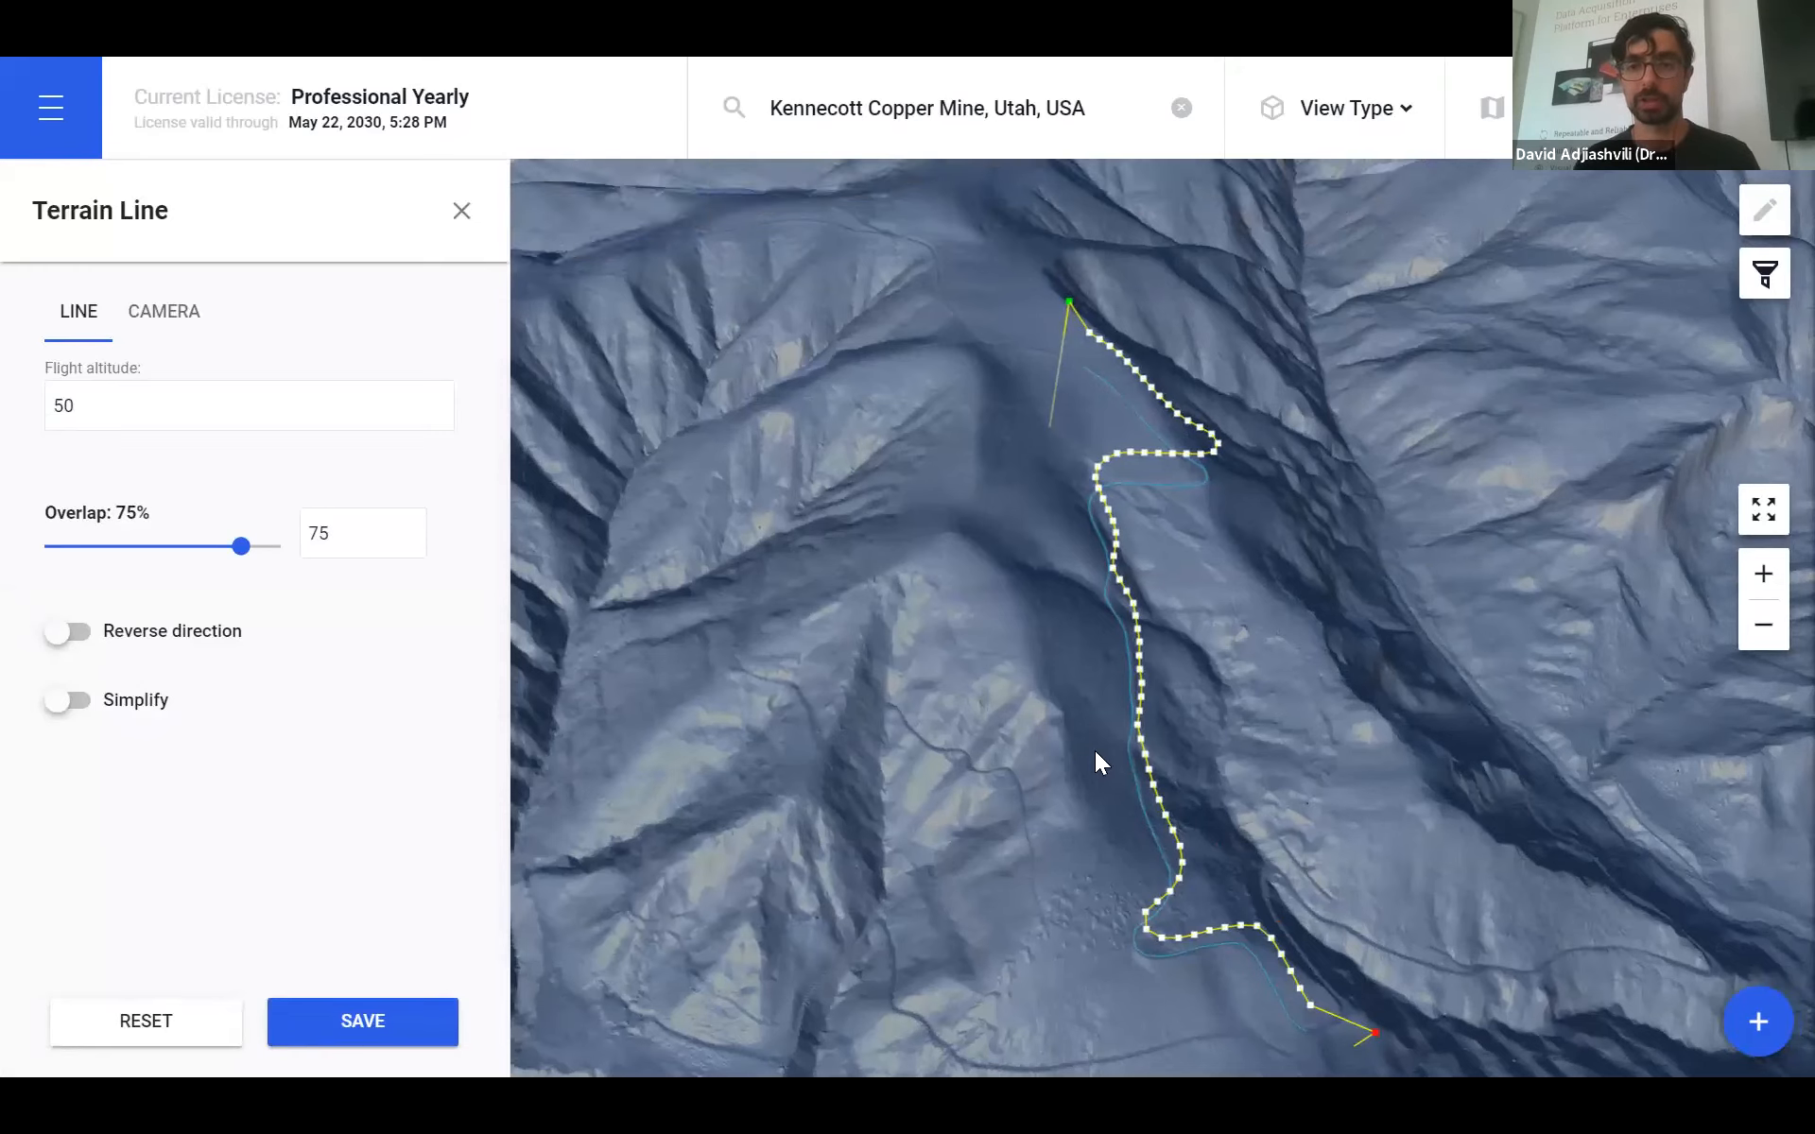
- Inspect the flight line in 3D and reduce the Overlap from 75% to 59%
{"action": "left_click_drag", "start_coordinate": [1246, 764], "coordinate": [1192, 724]}
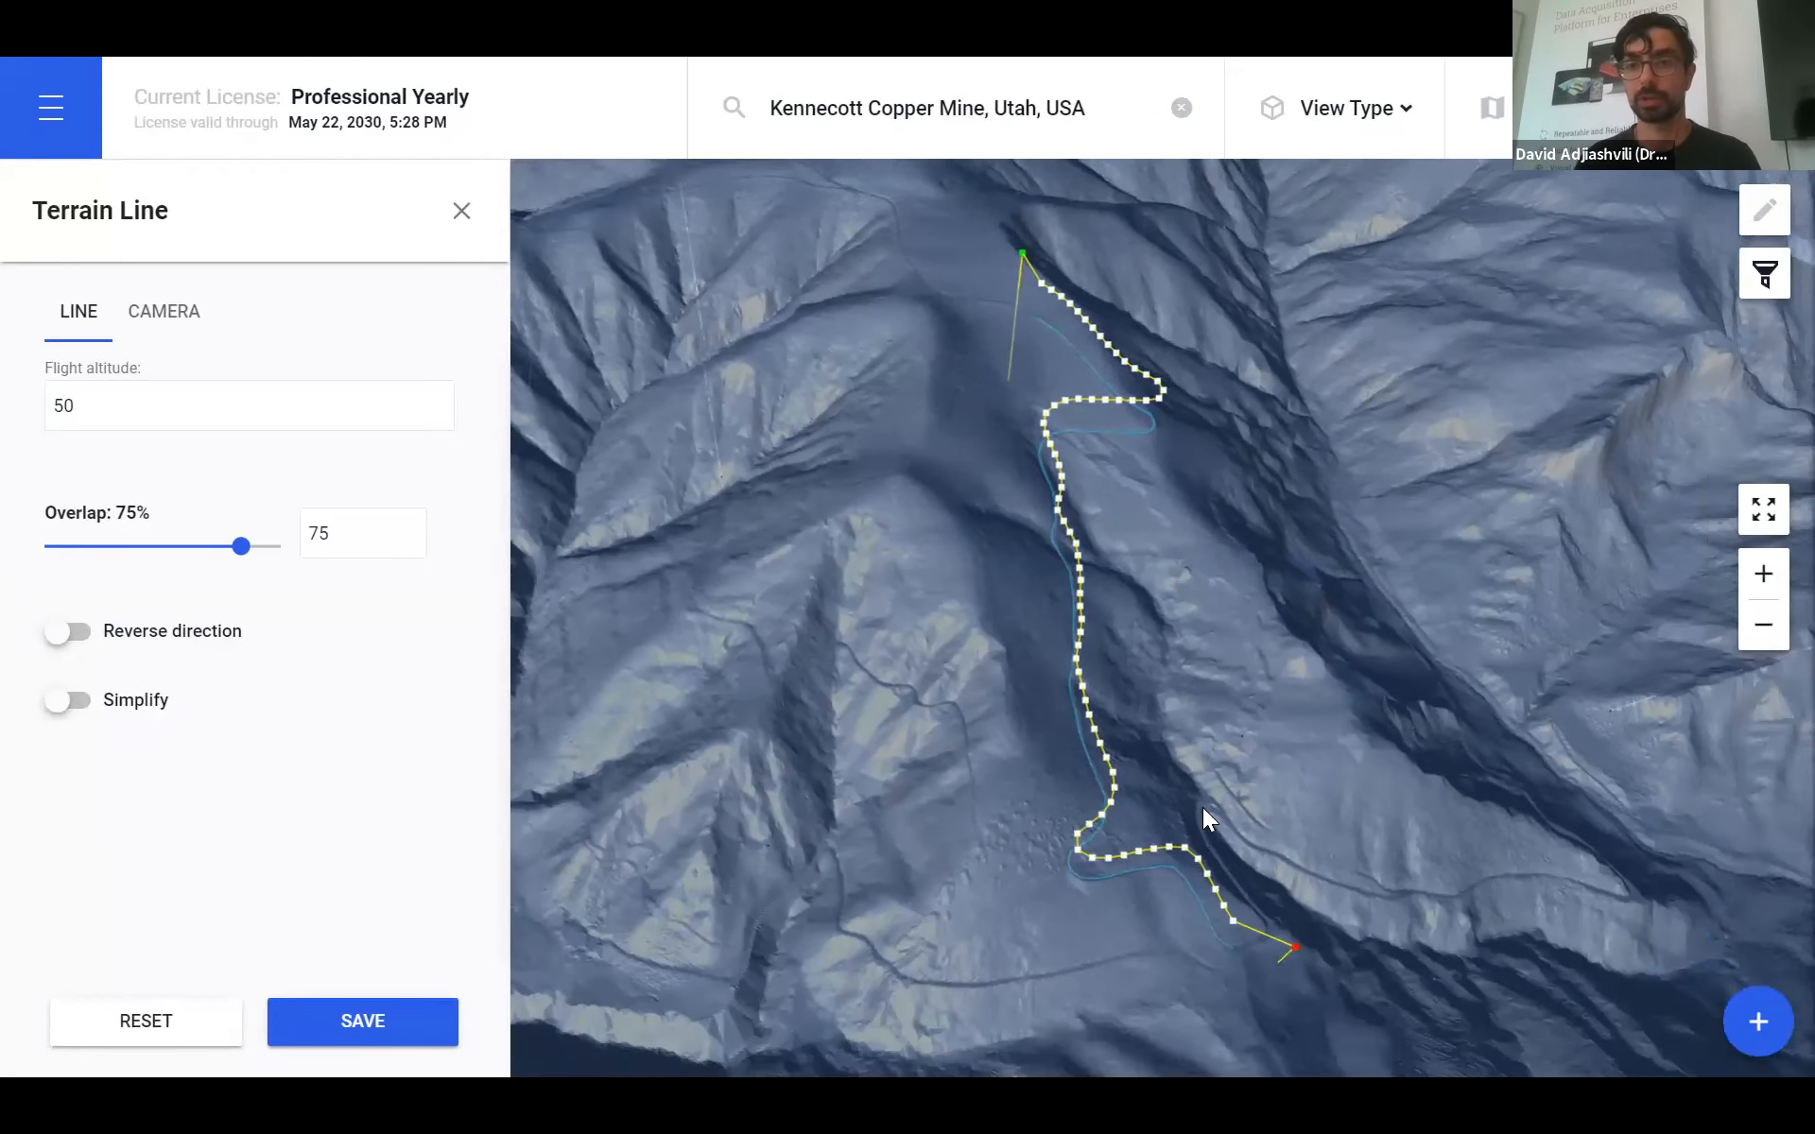
{"action": "mouse_move", "coordinate": [1285, 807]}
{"action": "left_mouse_down"}
{"action": "mouse_move", "coordinate": [1295, 792]}
{"action": "mouse_move", "coordinate": [1265, 785]}
{"action": "left_mouse_up"}
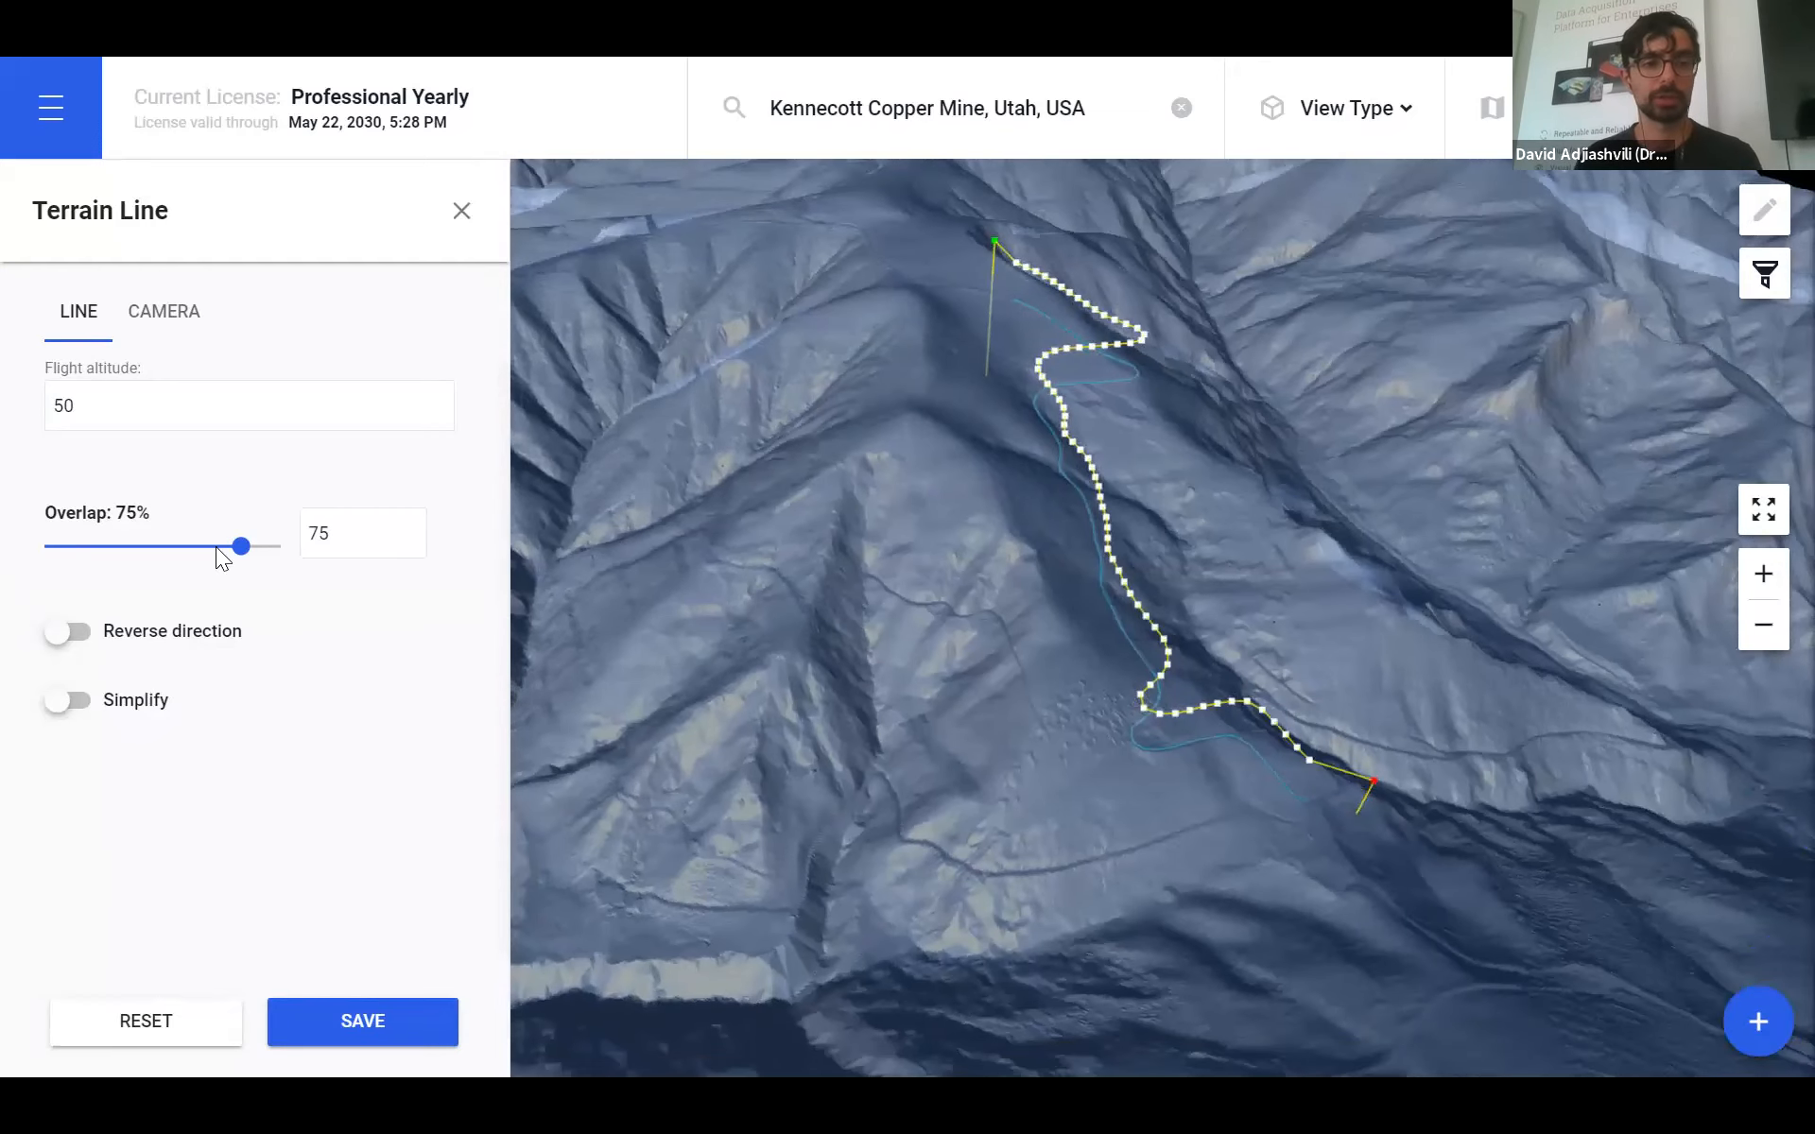
{"action": "left_click_drag", "start_coordinate": [202, 547], "coordinate": [198, 546]}
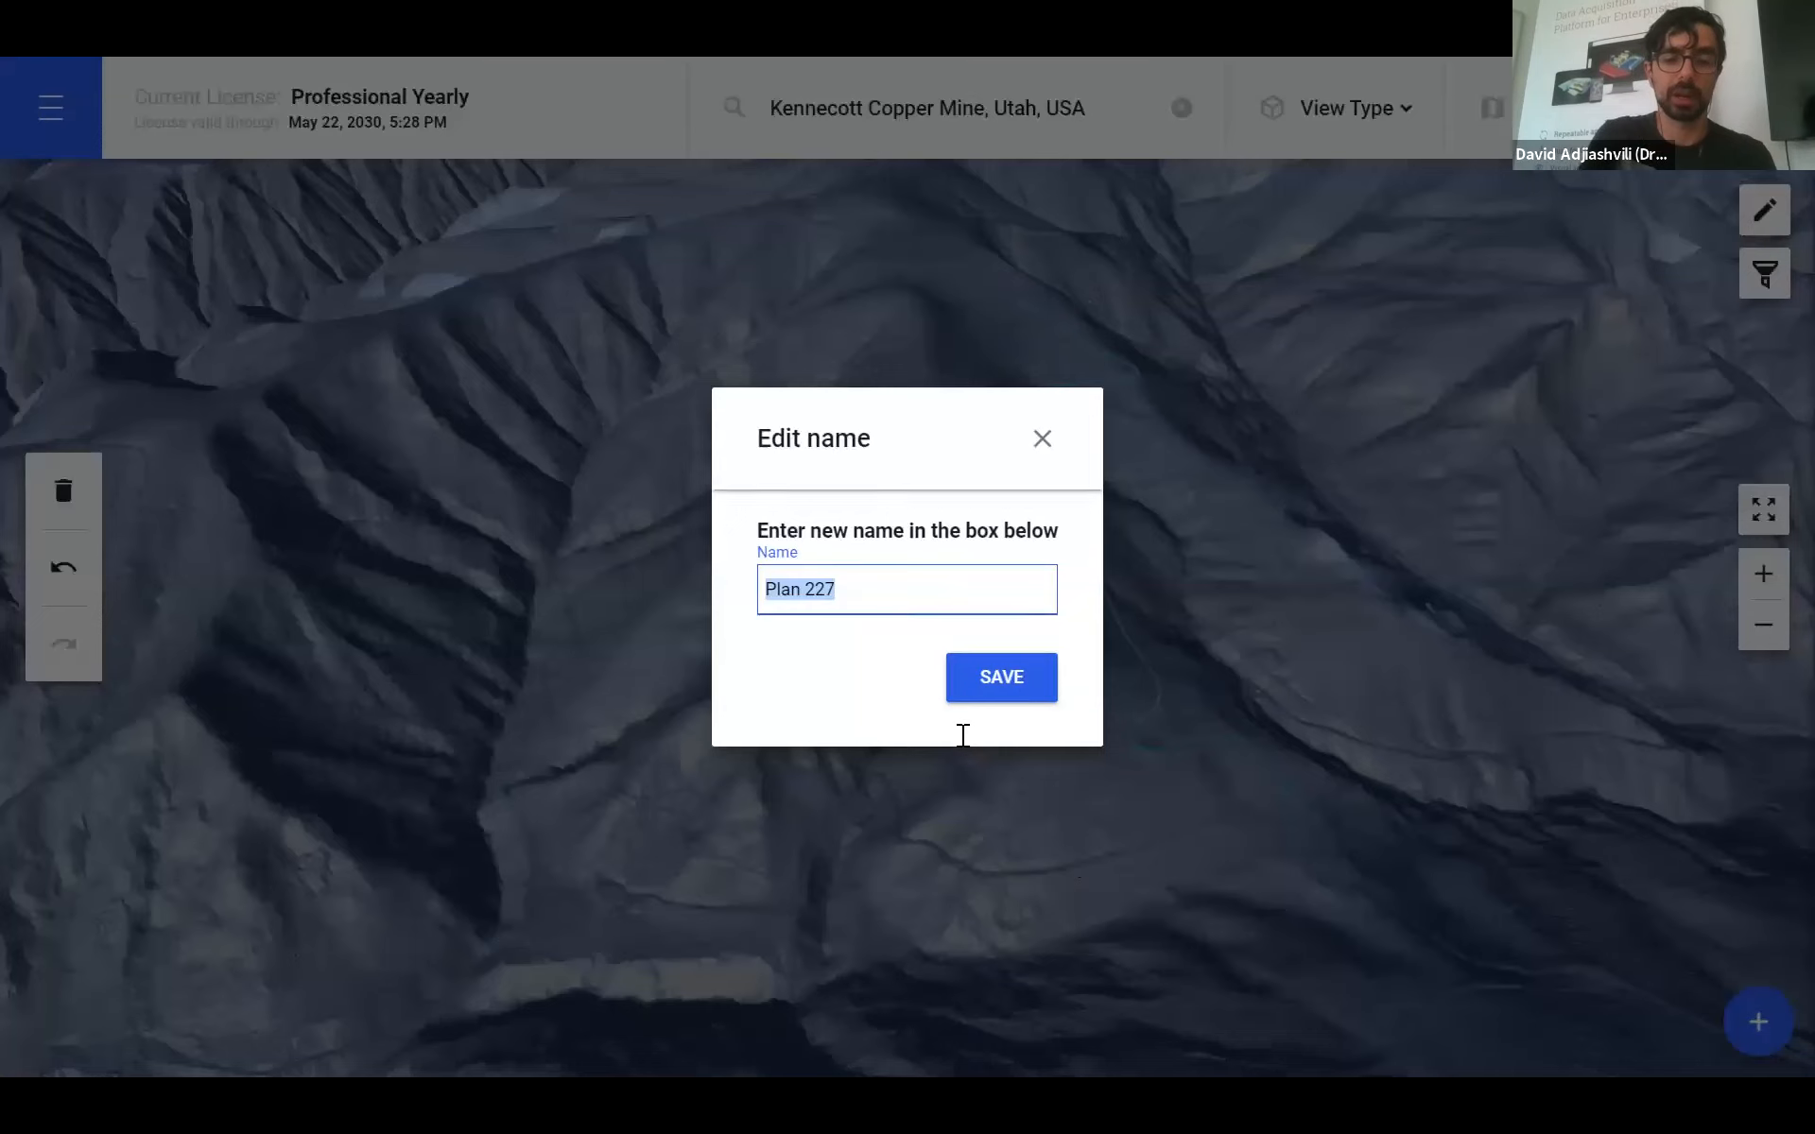
- Save the plan as 'Road Scan' and orbit the 3D terrain to view it
{"action": "type", "text": "Road"}
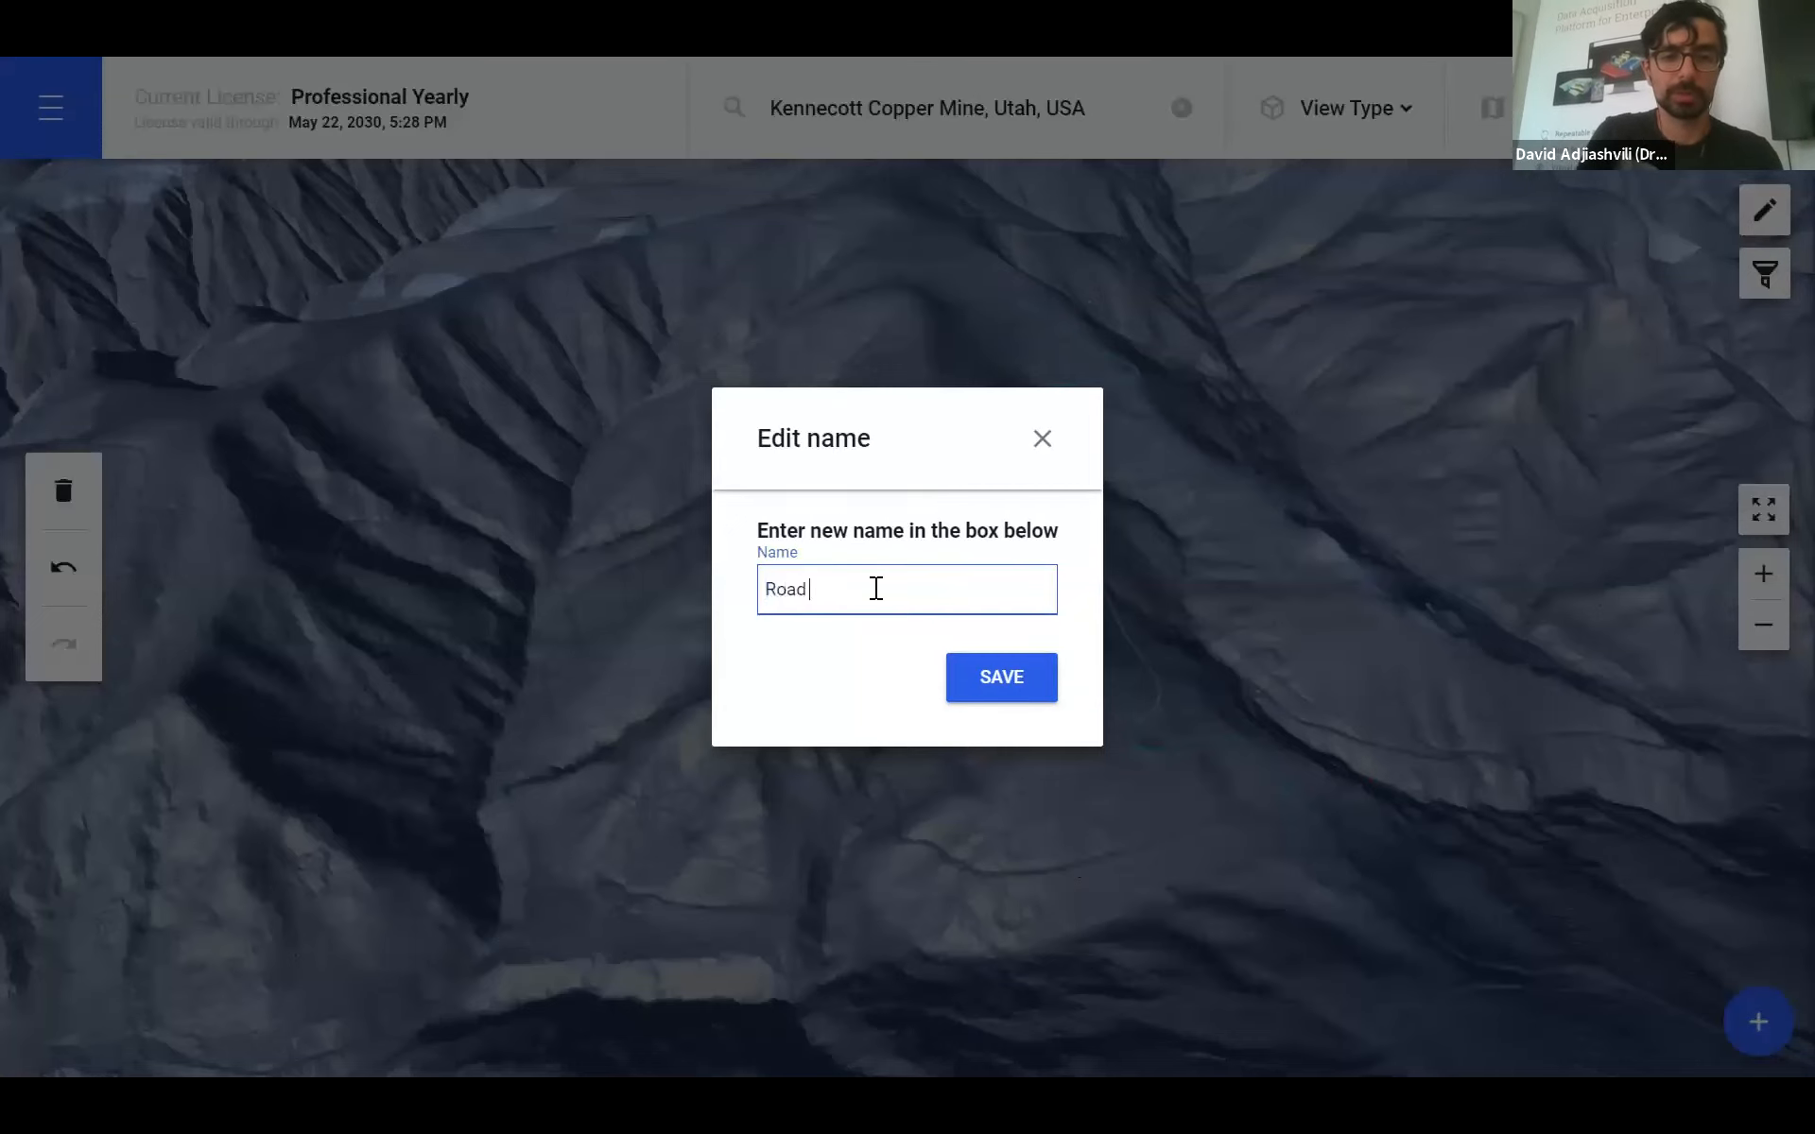
{"action": "type", "text": " Scan"}
{"action": "left_click", "coordinate": [1001, 688]}
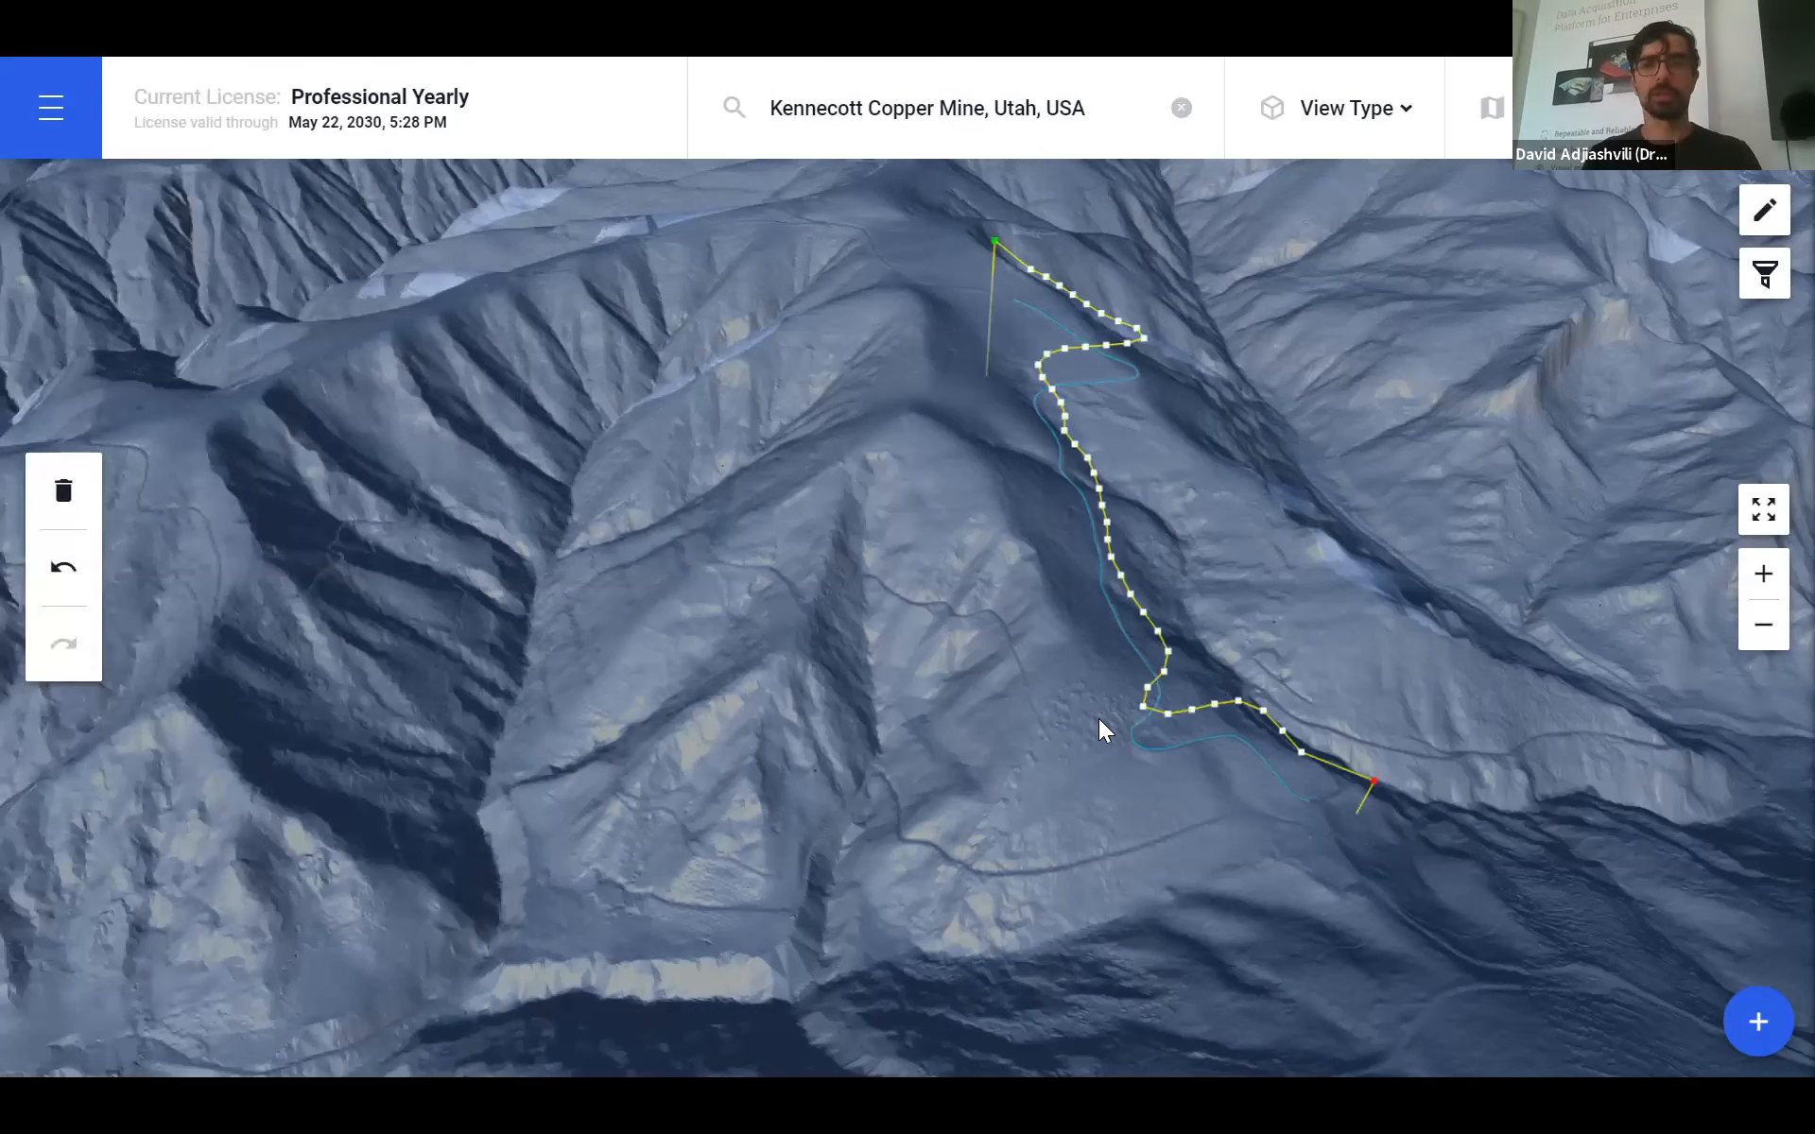
{"action": "left_click_drag", "start_coordinate": [1049, 666], "coordinate": [1238, 401]}
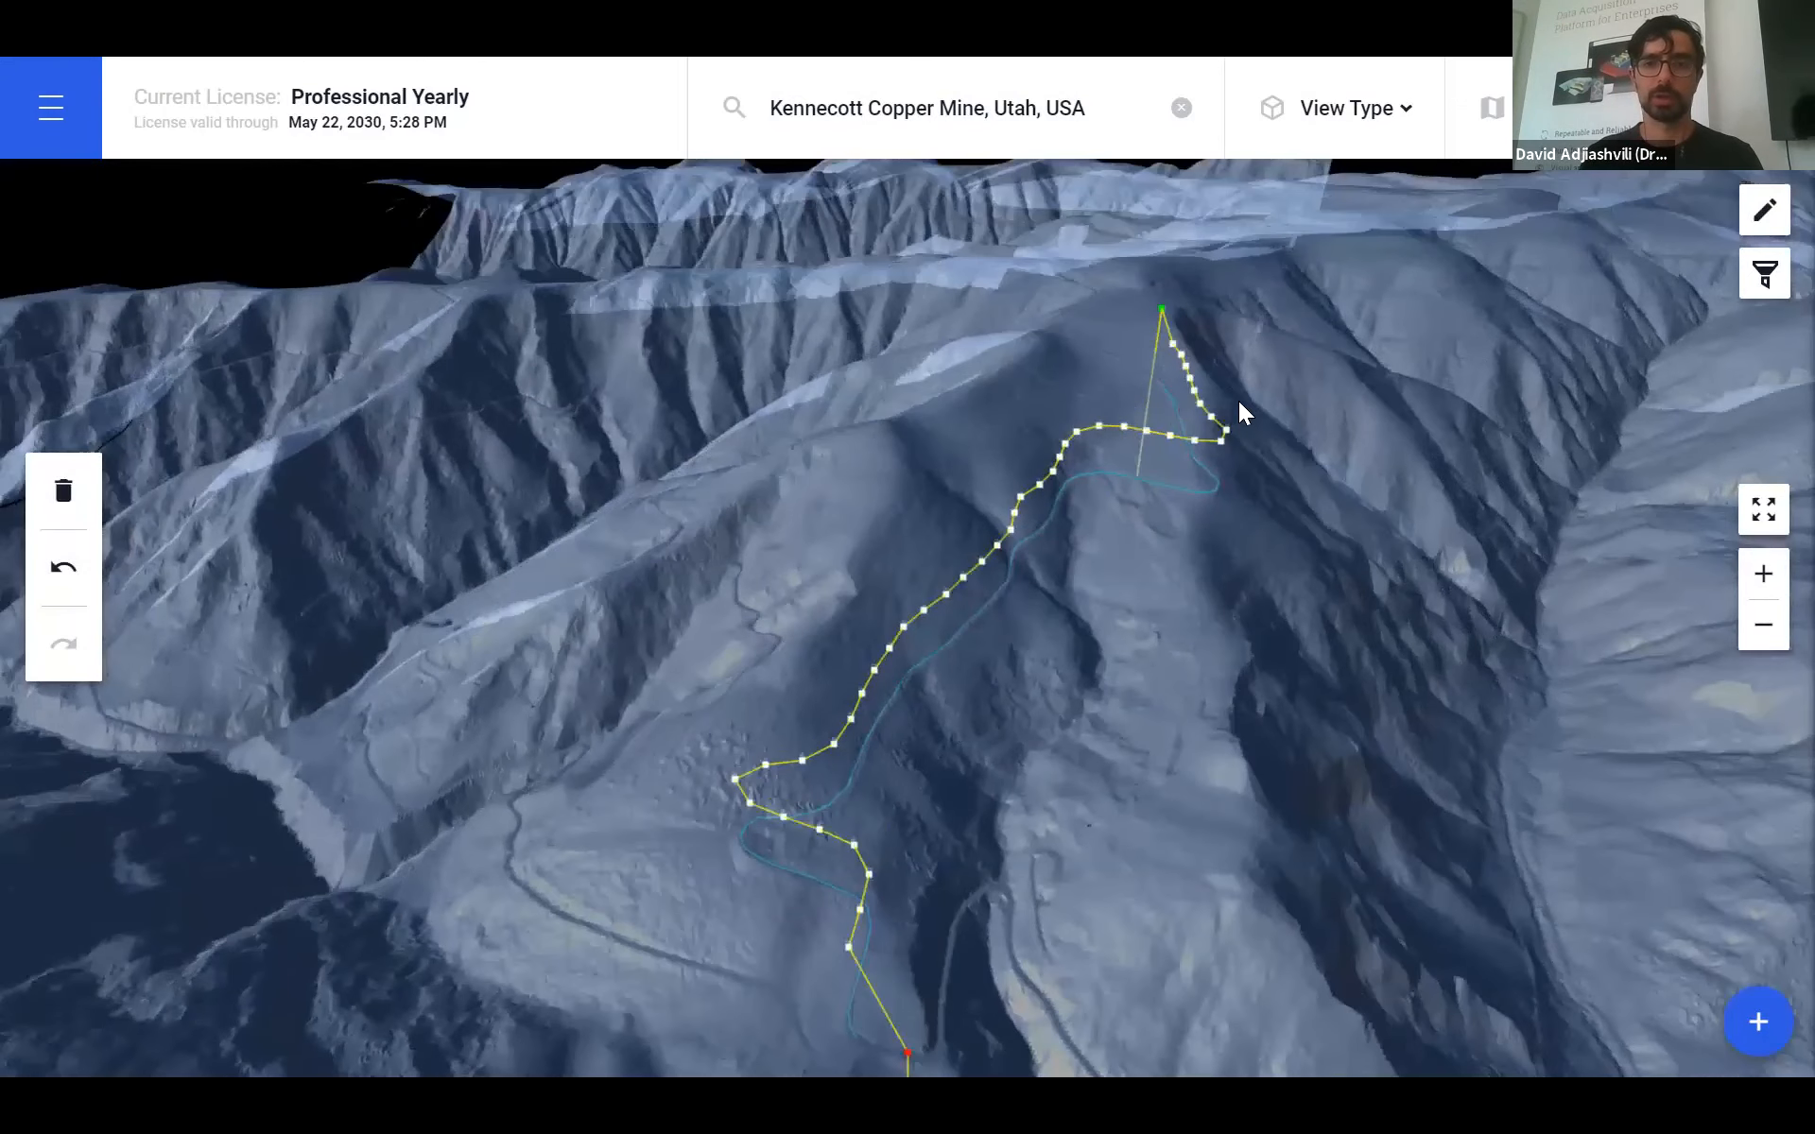
{"action": "left_click", "coordinate": [1334, 109]}
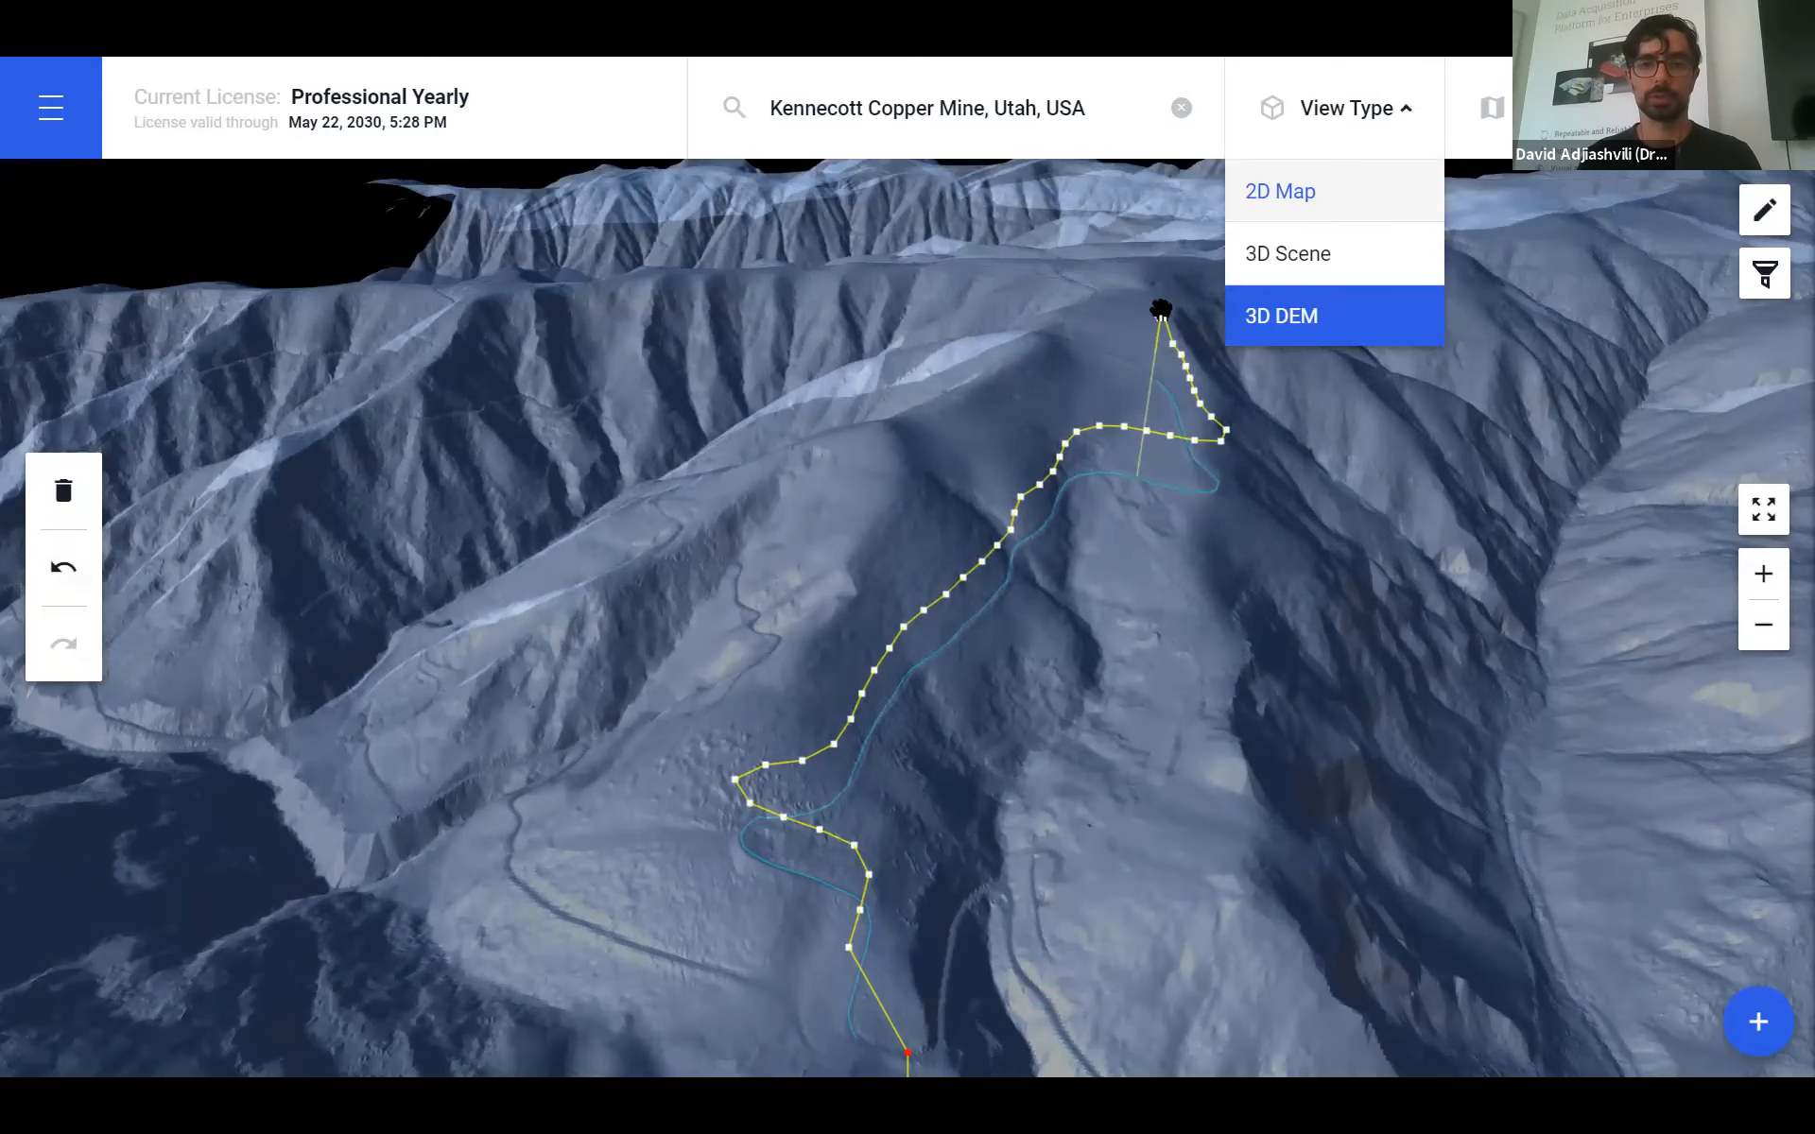
- Switch to the 2D satellite map and reopen the Plan Catalog
{"action": "left_click", "coordinate": [1281, 191]}
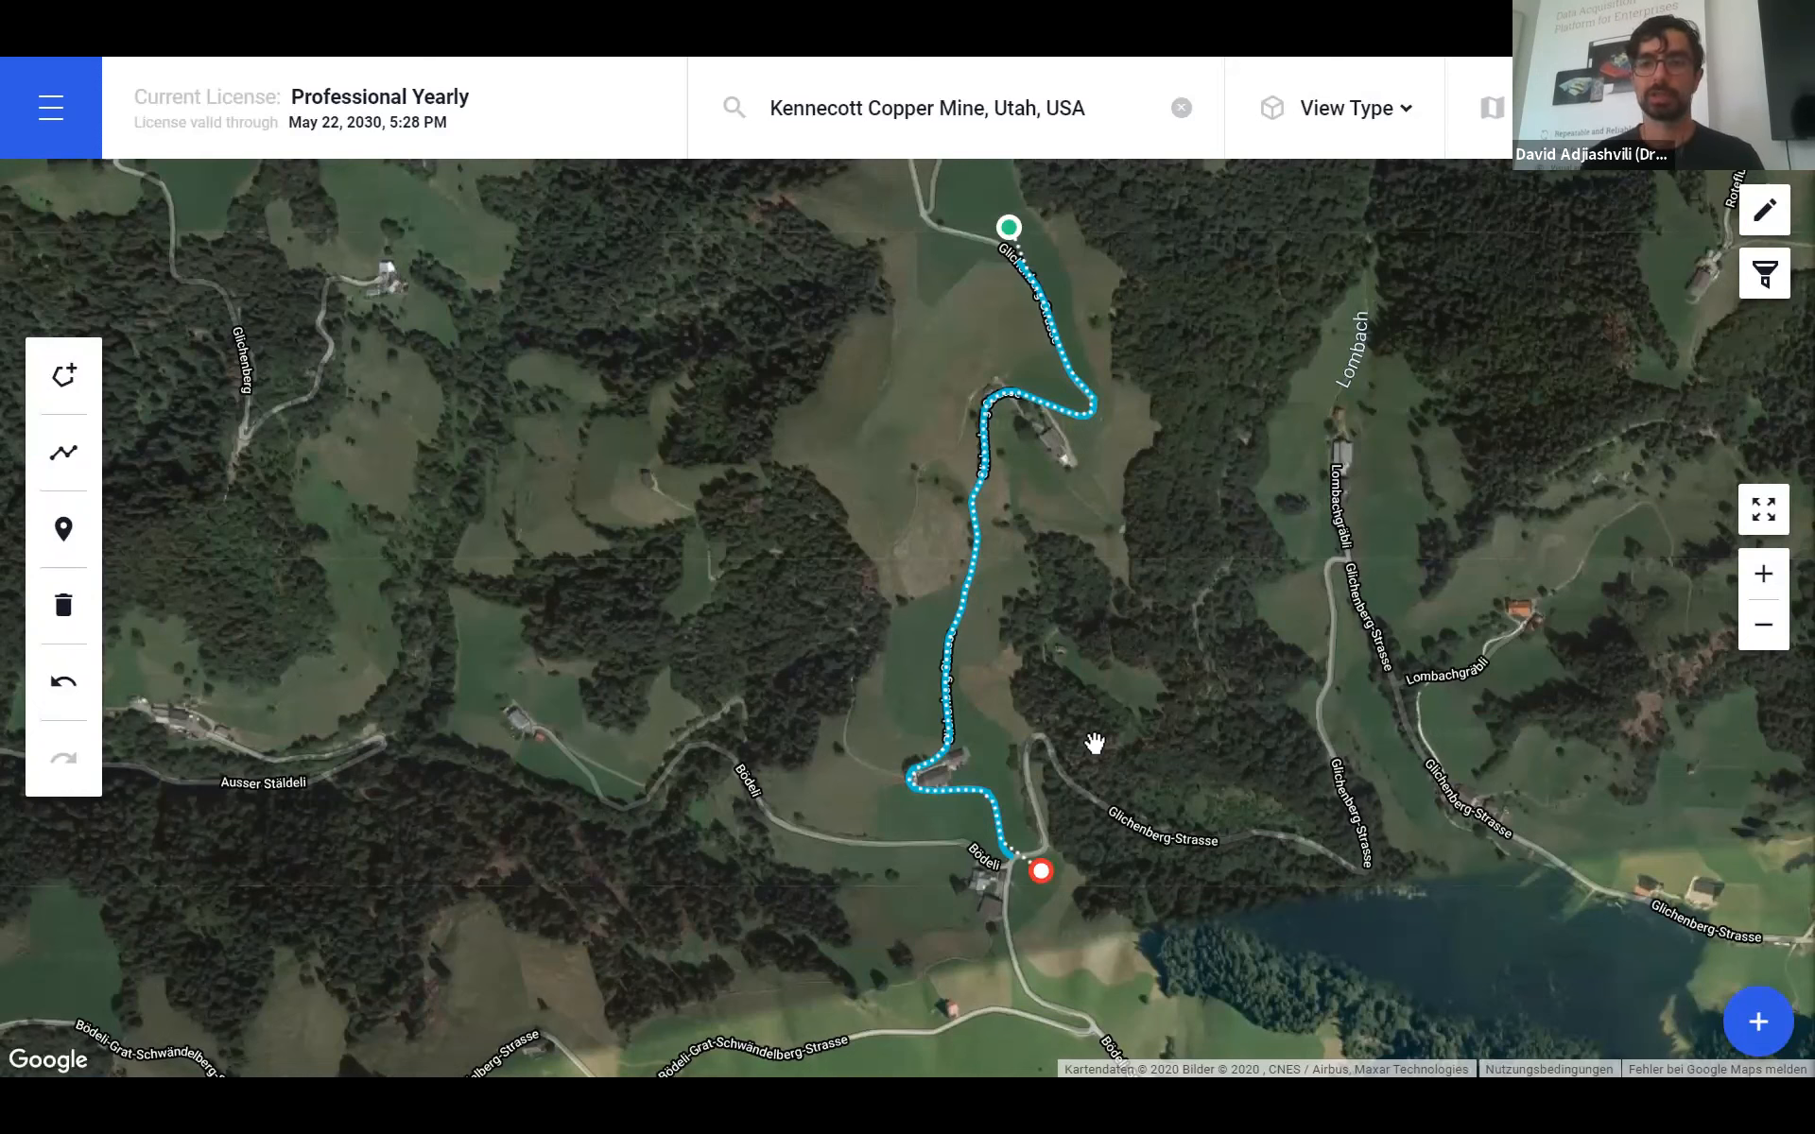
{"action": "left_click", "coordinate": [1758, 1021]}
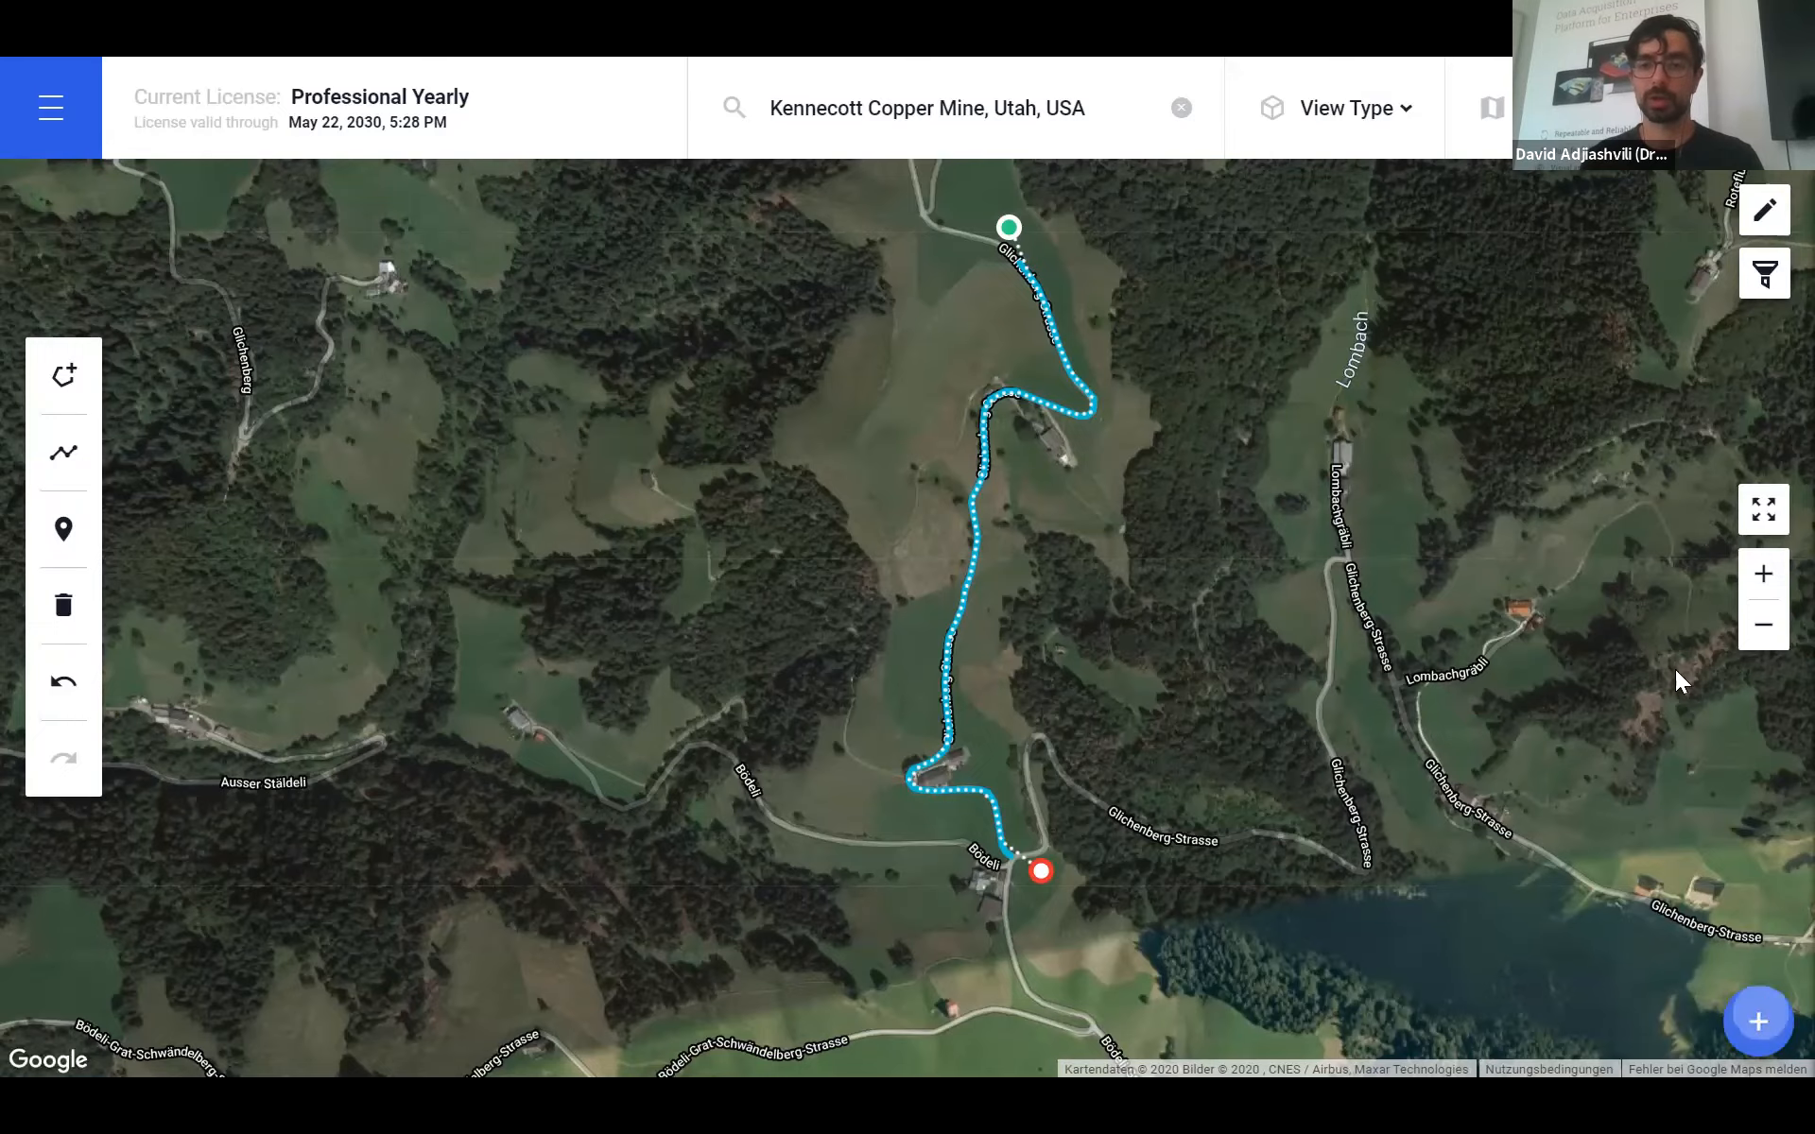
- Browse the TERRAIN Perimeter plan types, then close the Plan Catalog
{"action": "left_click", "coordinate": [753, 326]}
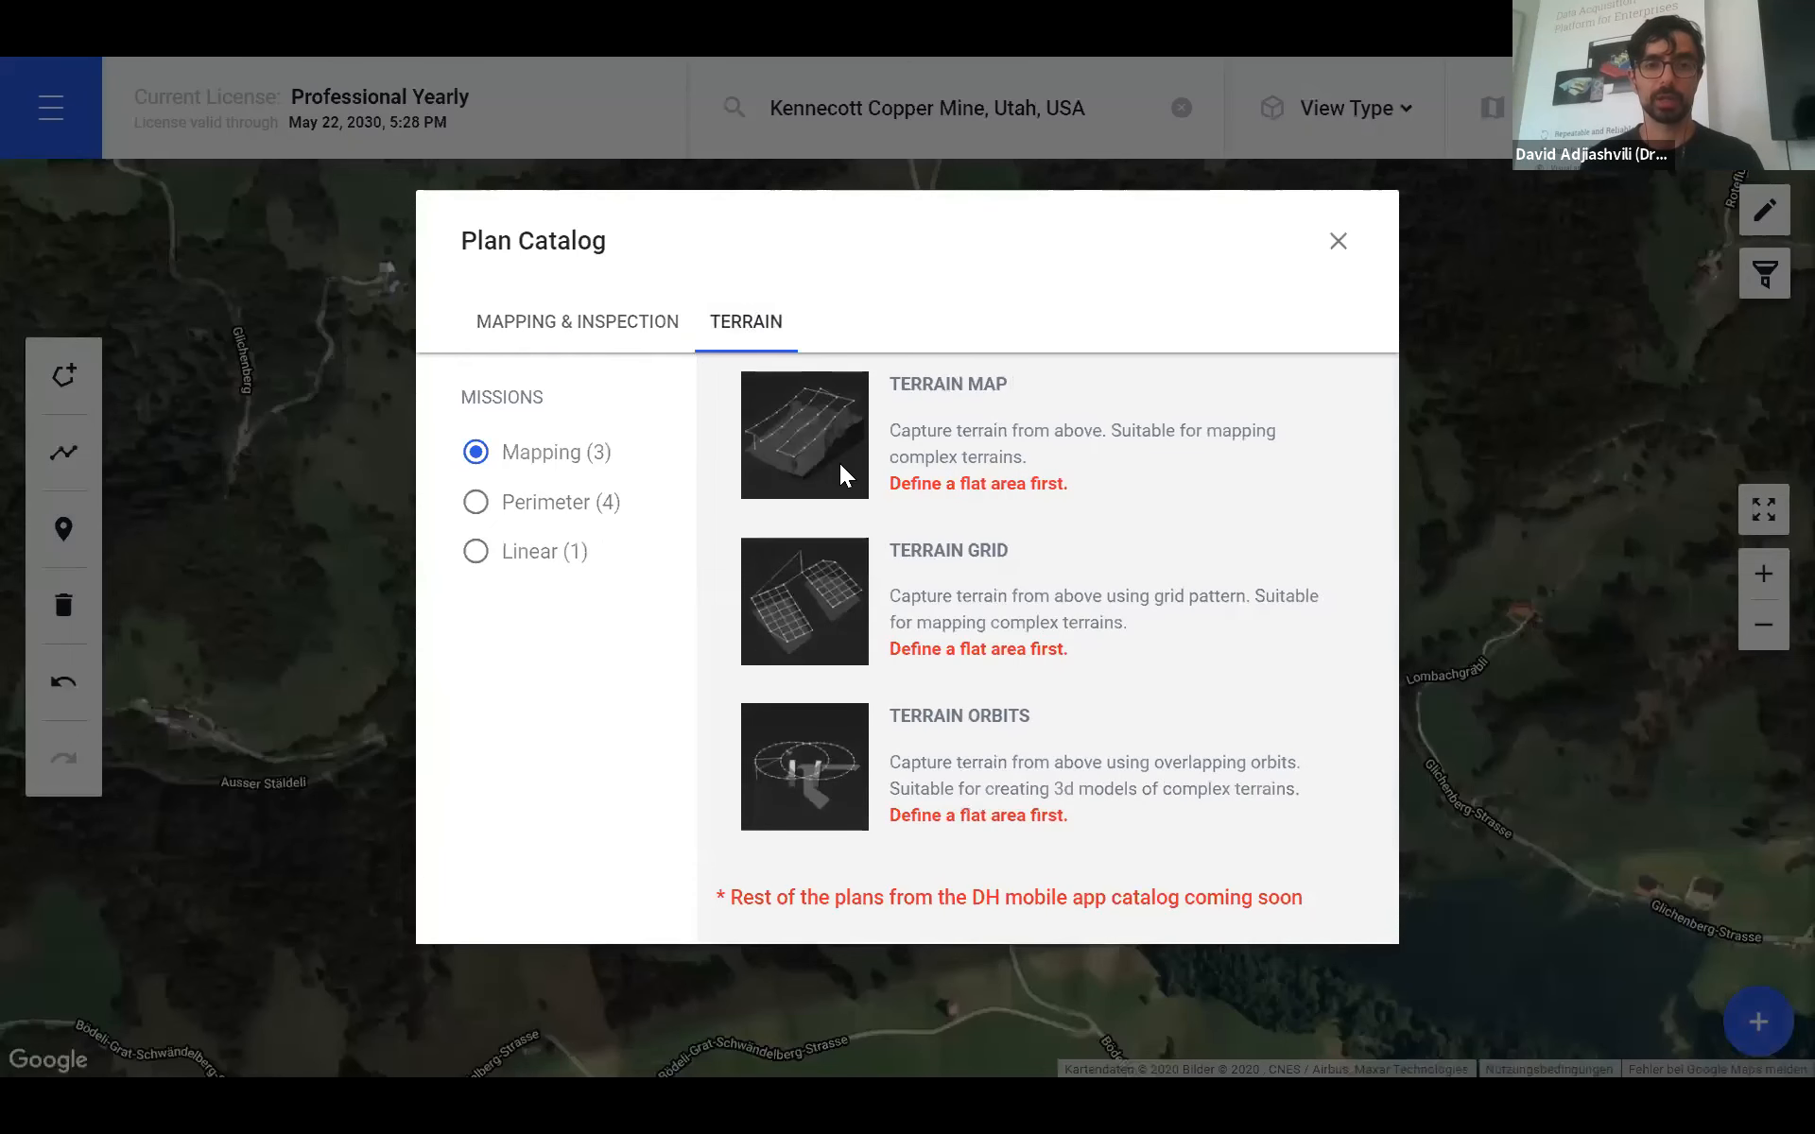
{"action": "left_click", "coordinate": [593, 504]}
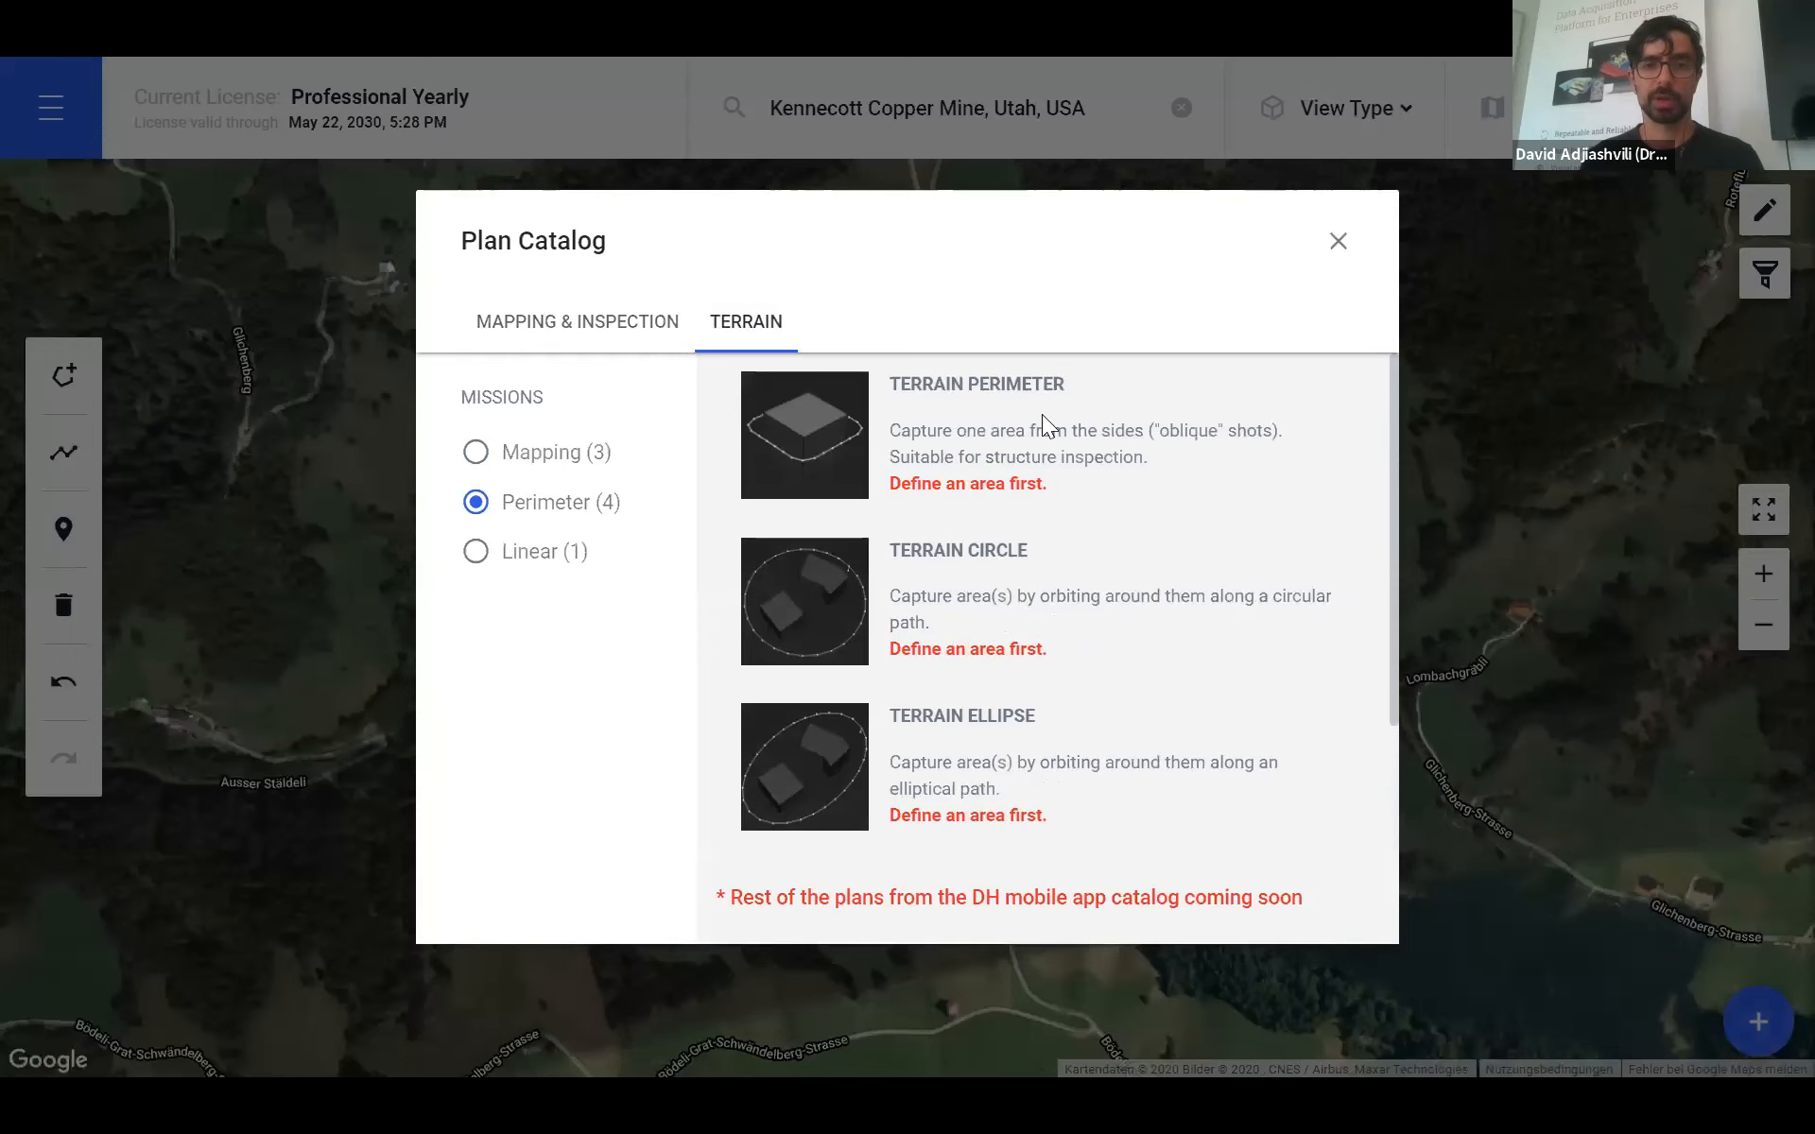
{"action": "scroll", "coordinate": [891, 661], "scroll_direction": "down", "scroll_amount": 2}
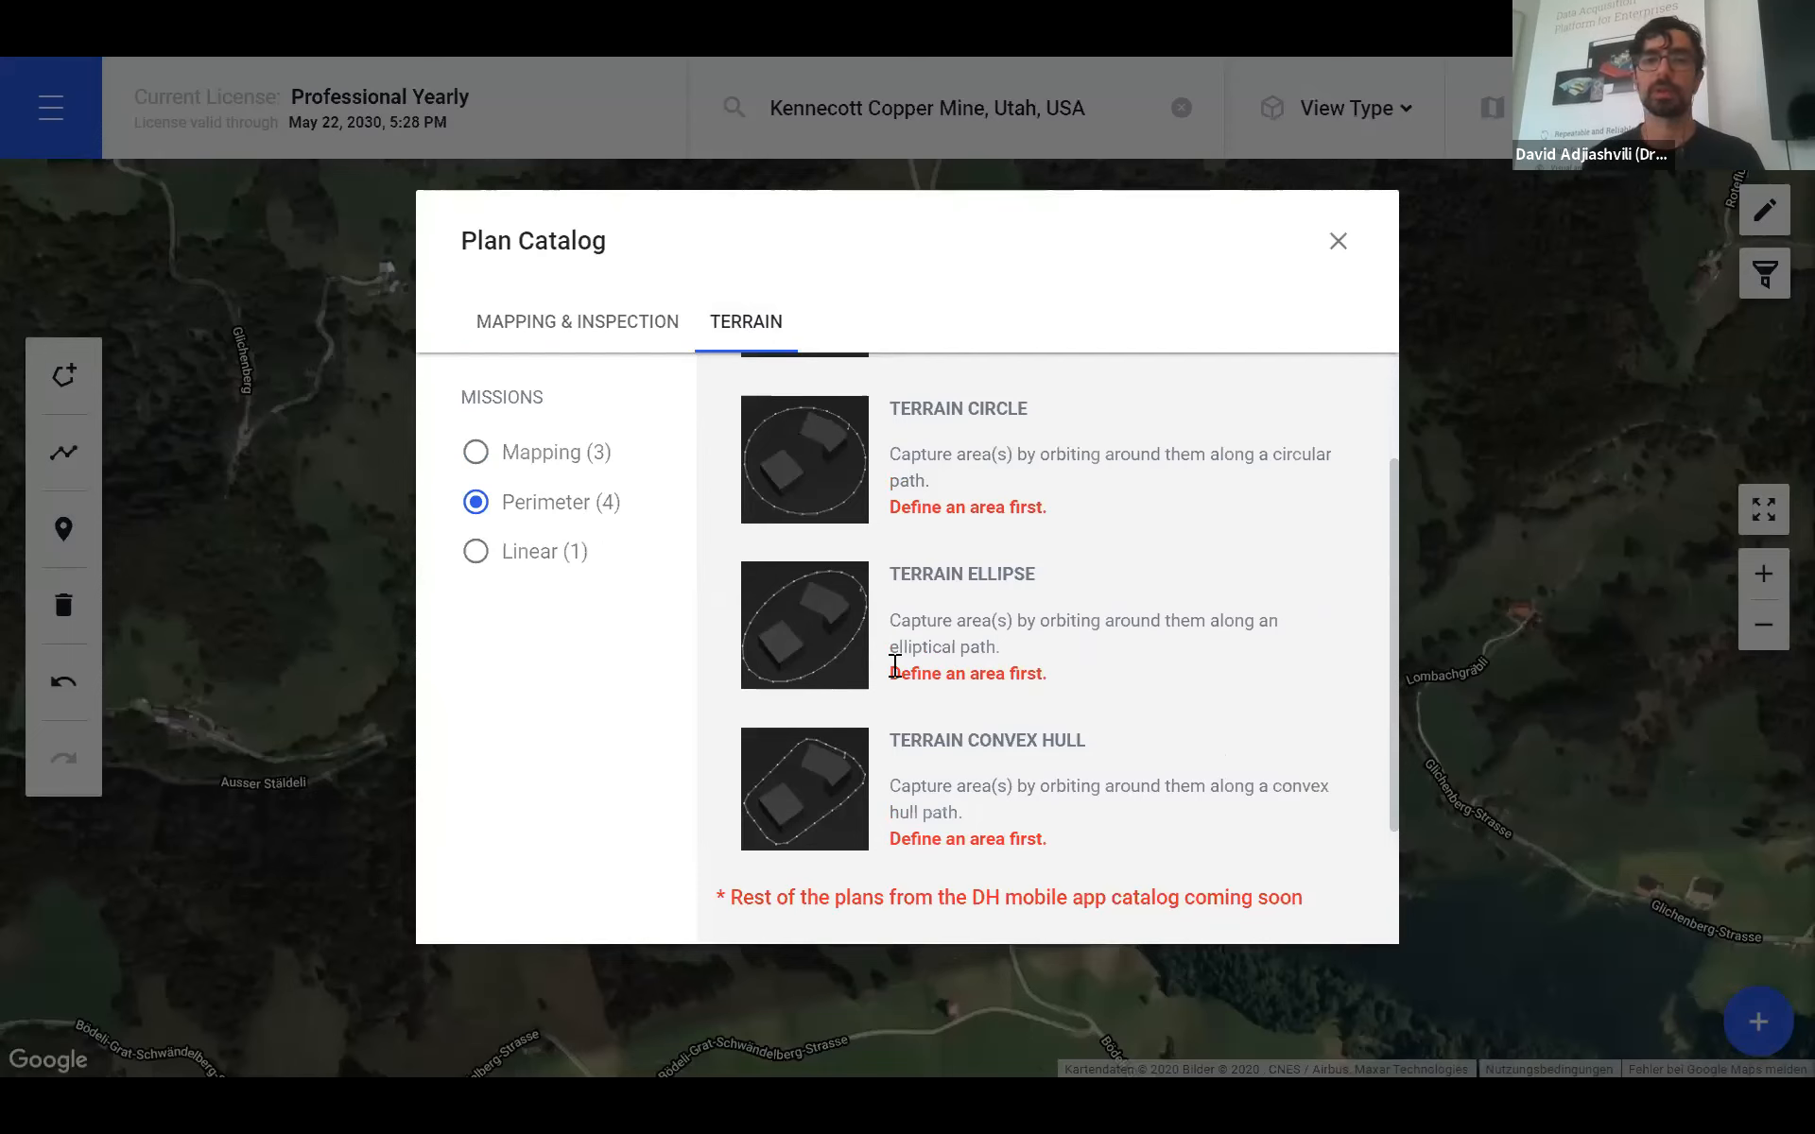
{"action": "scroll", "coordinate": [1005, 640], "scroll_direction": "up", "scroll_amount": 2}
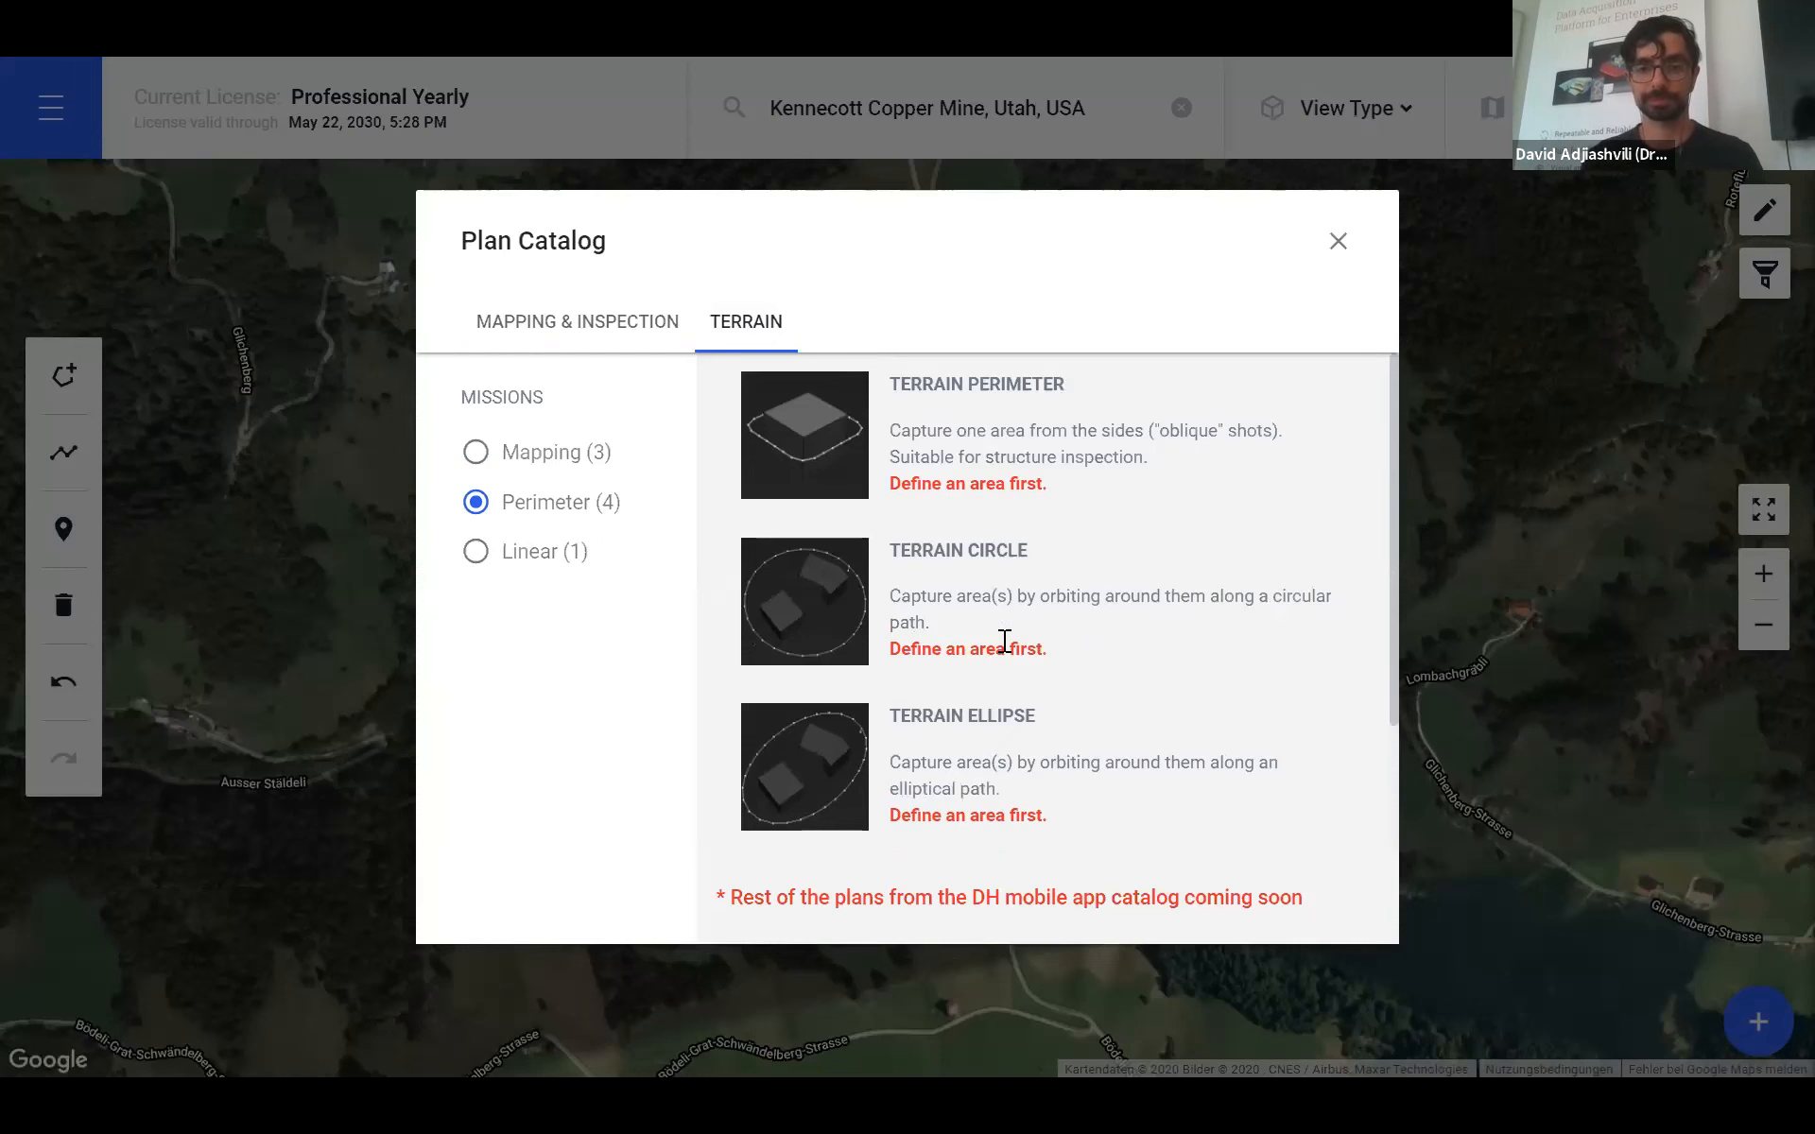
{"action": "left_click", "coordinate": [1335, 243]}
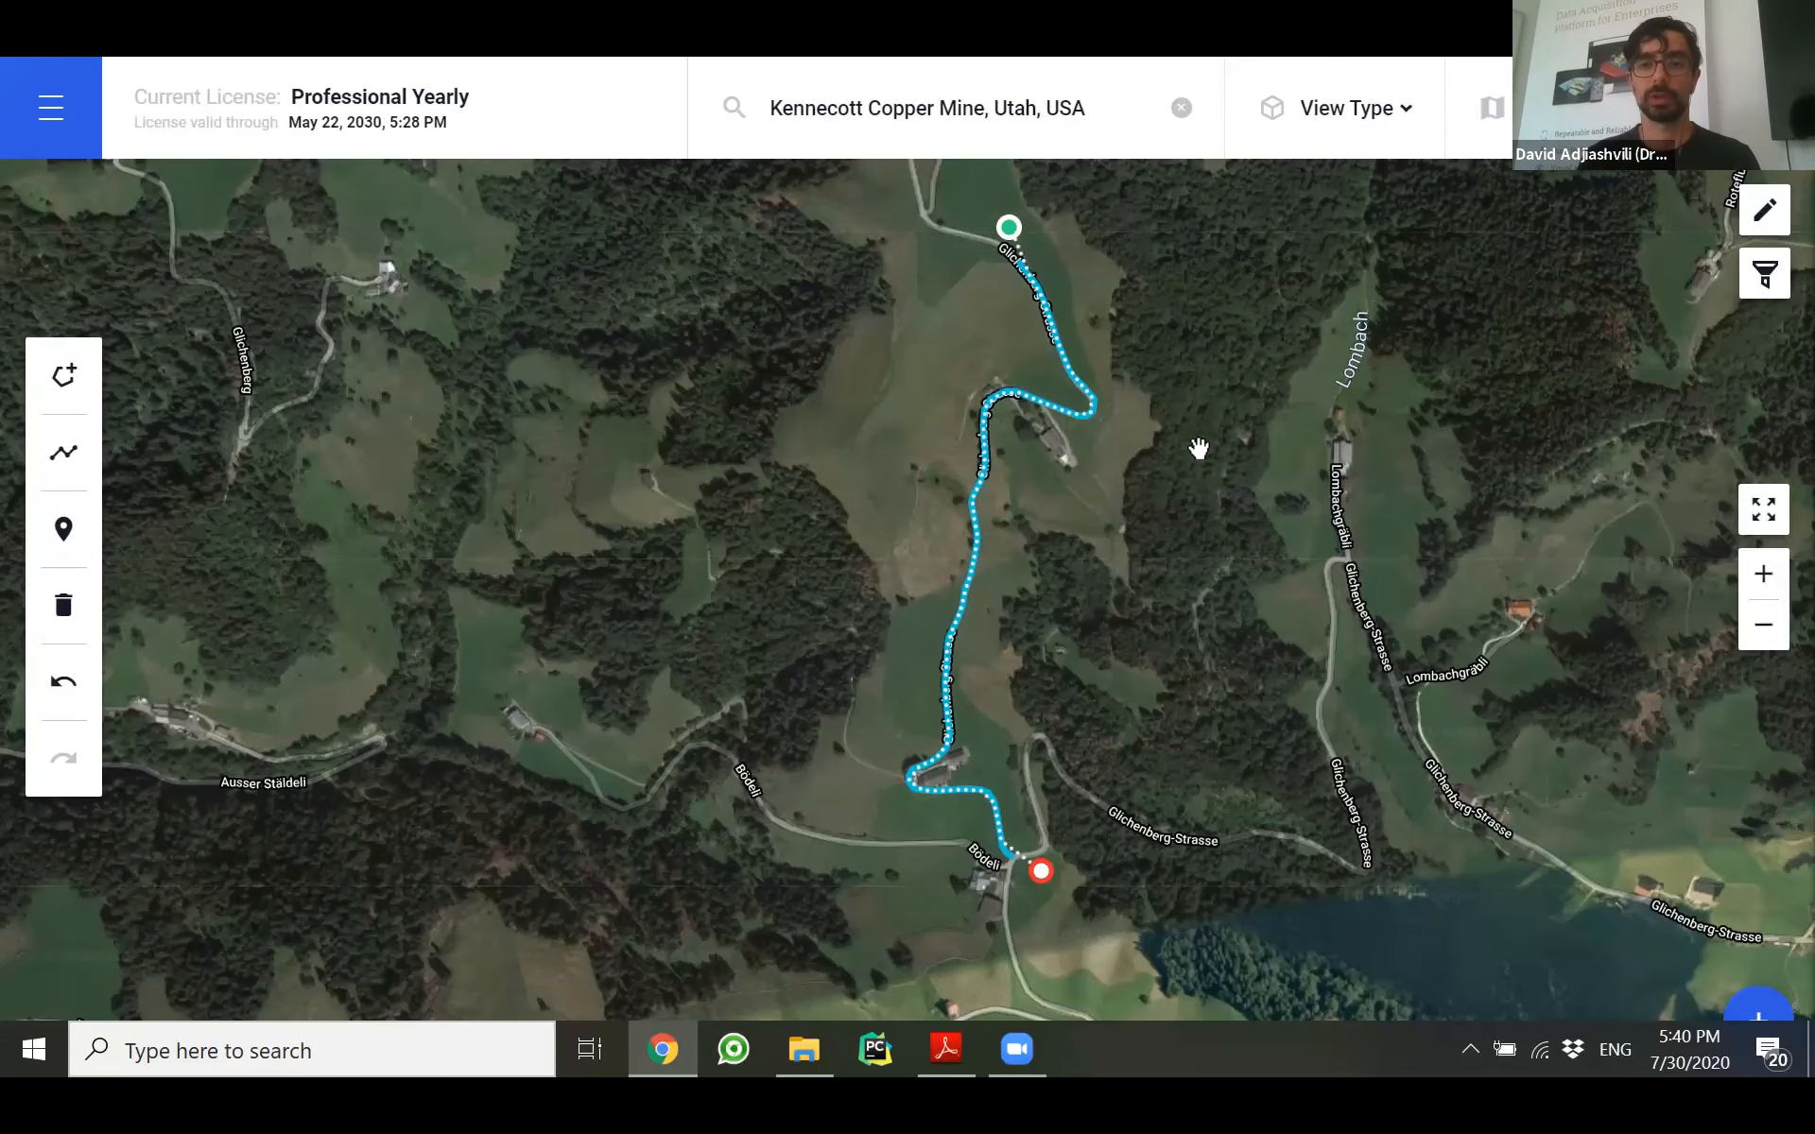
- Zoom the 2D map out one level to show the whole Road Scan route
{"action": "scroll", "coordinate": [1106, 558], "scroll_direction": "down", "scroll_amount": 1}
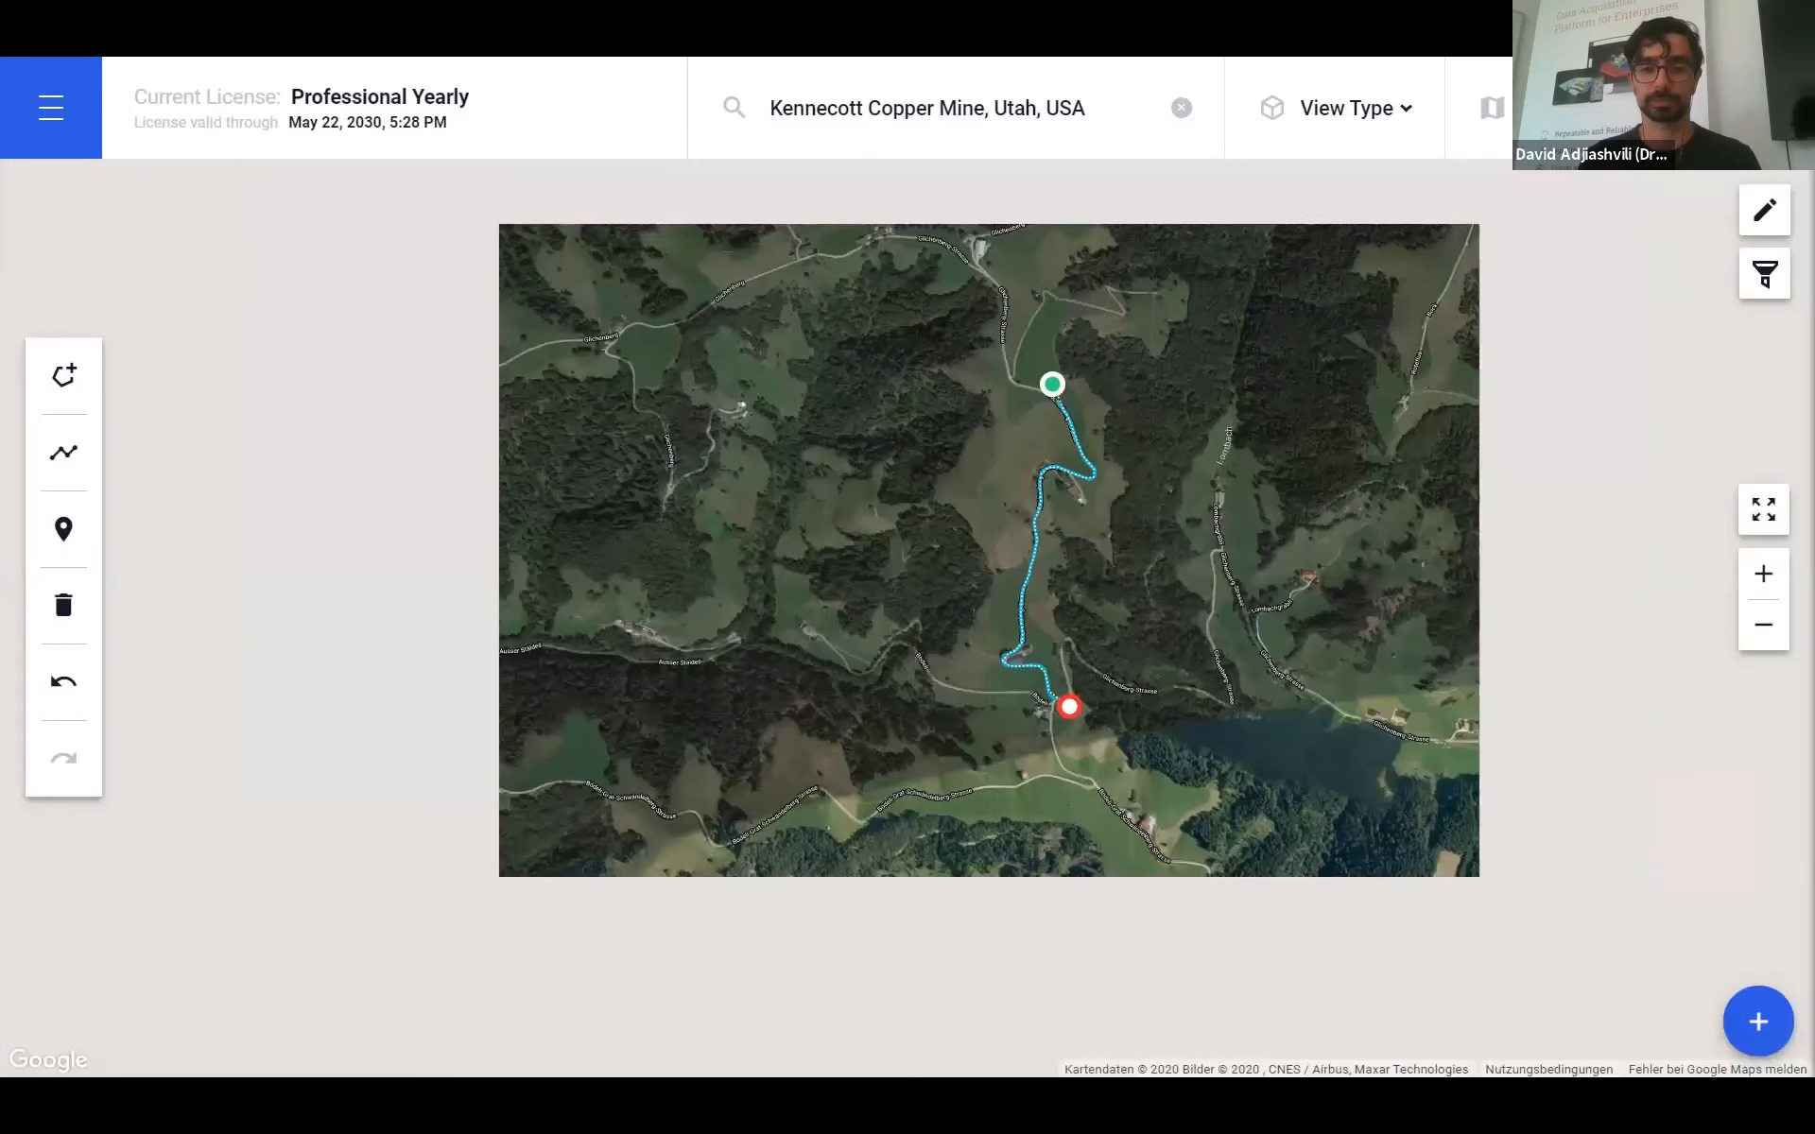